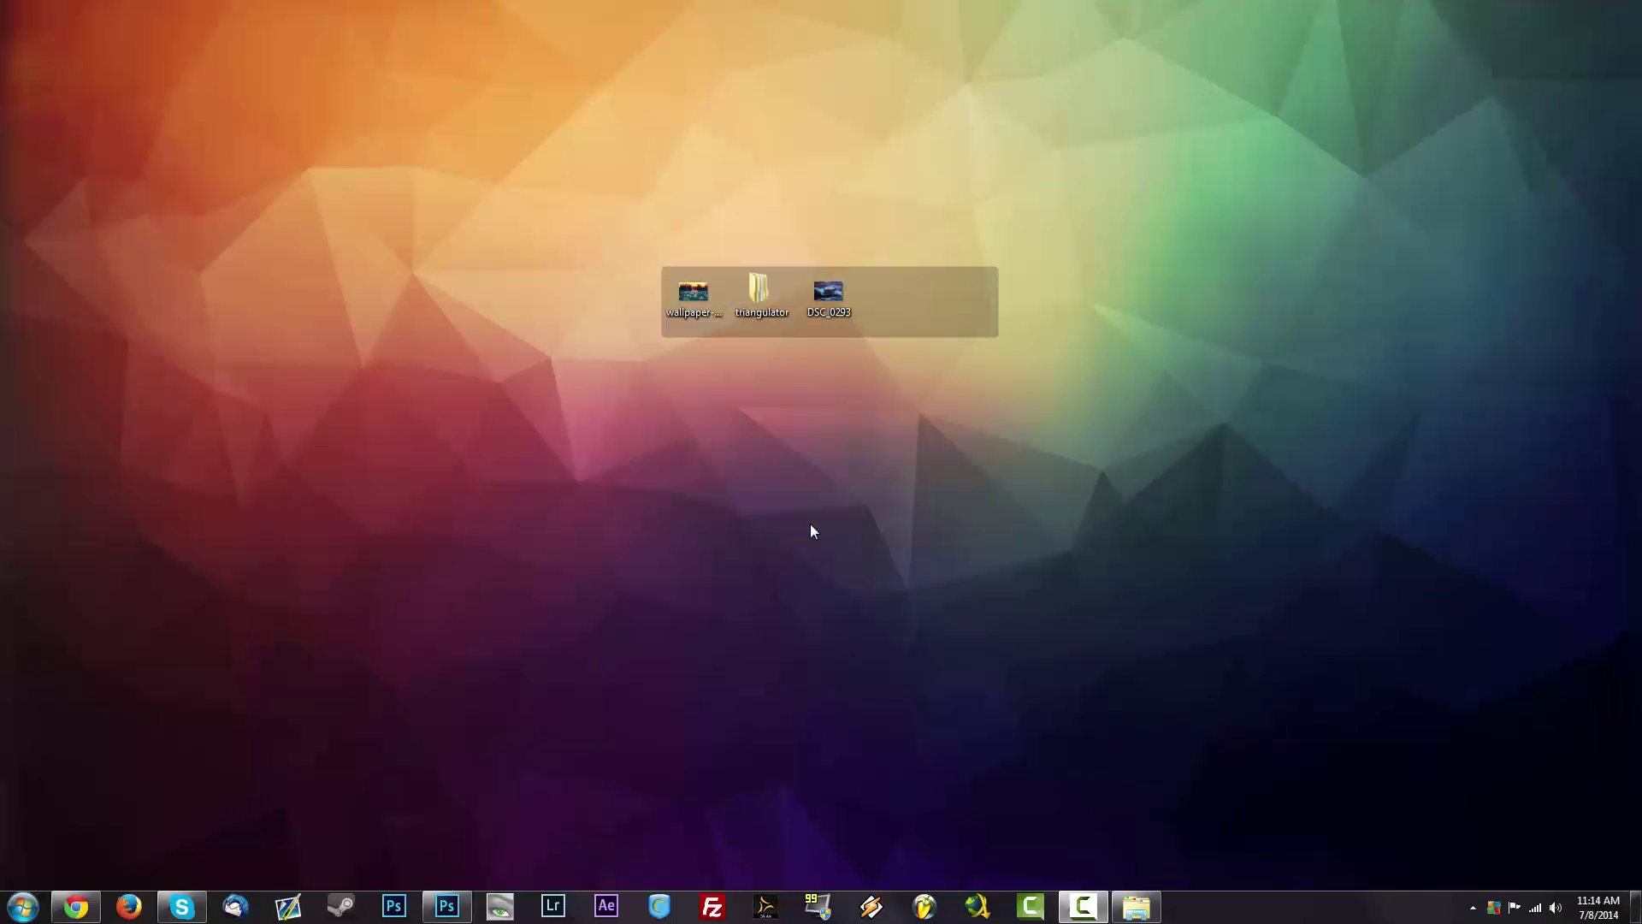
# Open the index page from the inner triangulator folder in Chrome and dismiss the downloads bar.
pyautogui.click(696, 300)
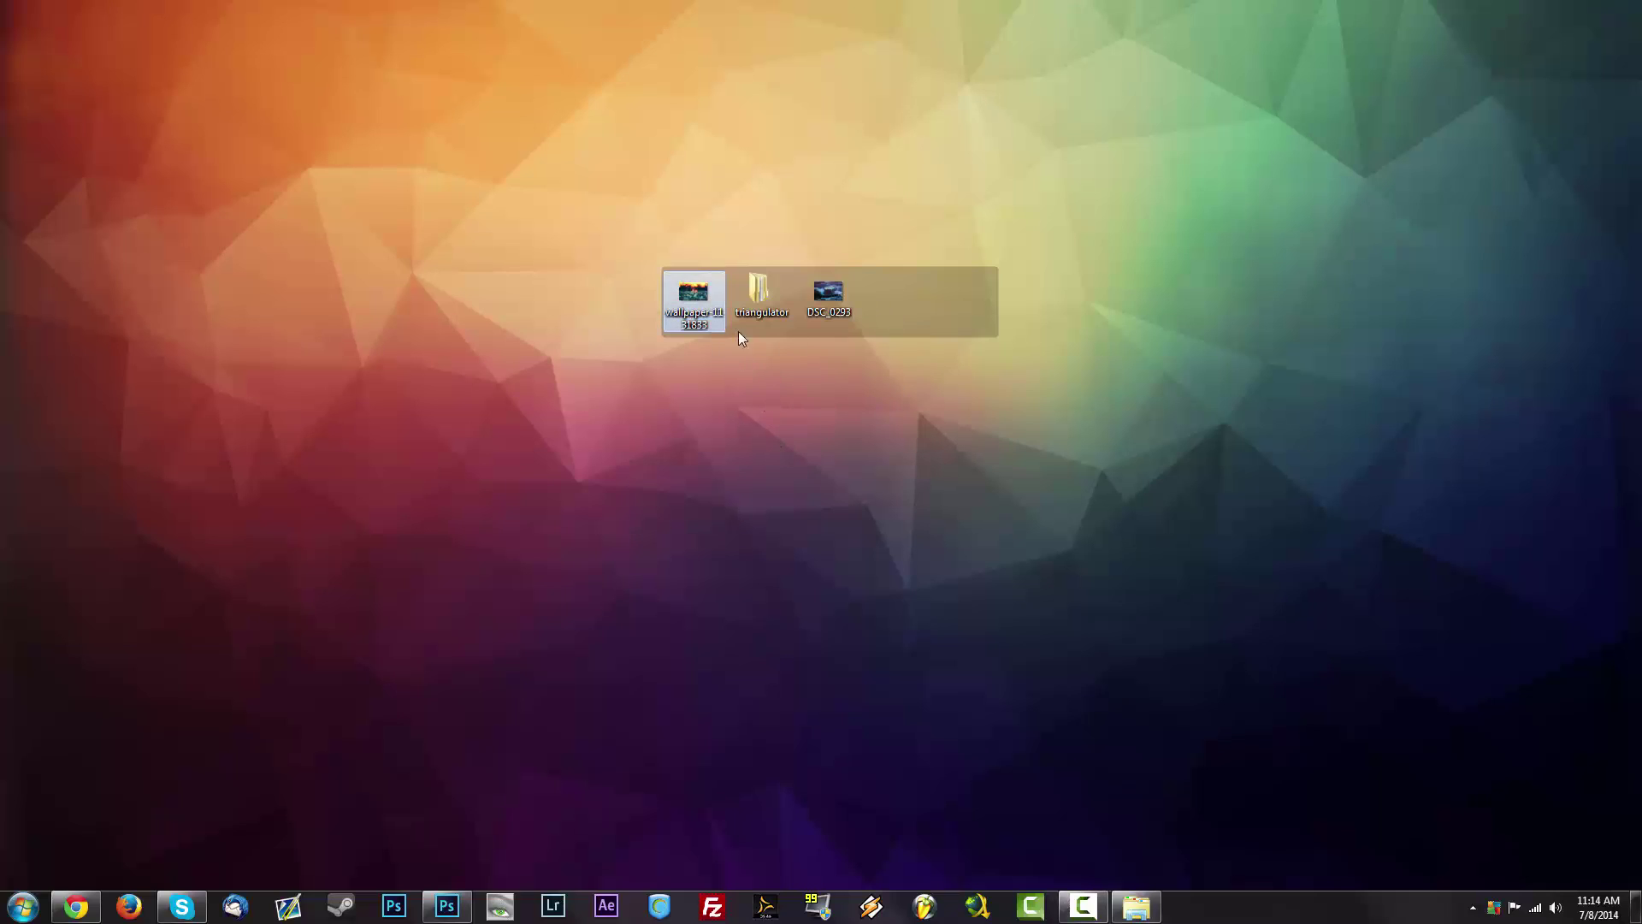
pyautogui.click(753, 314)
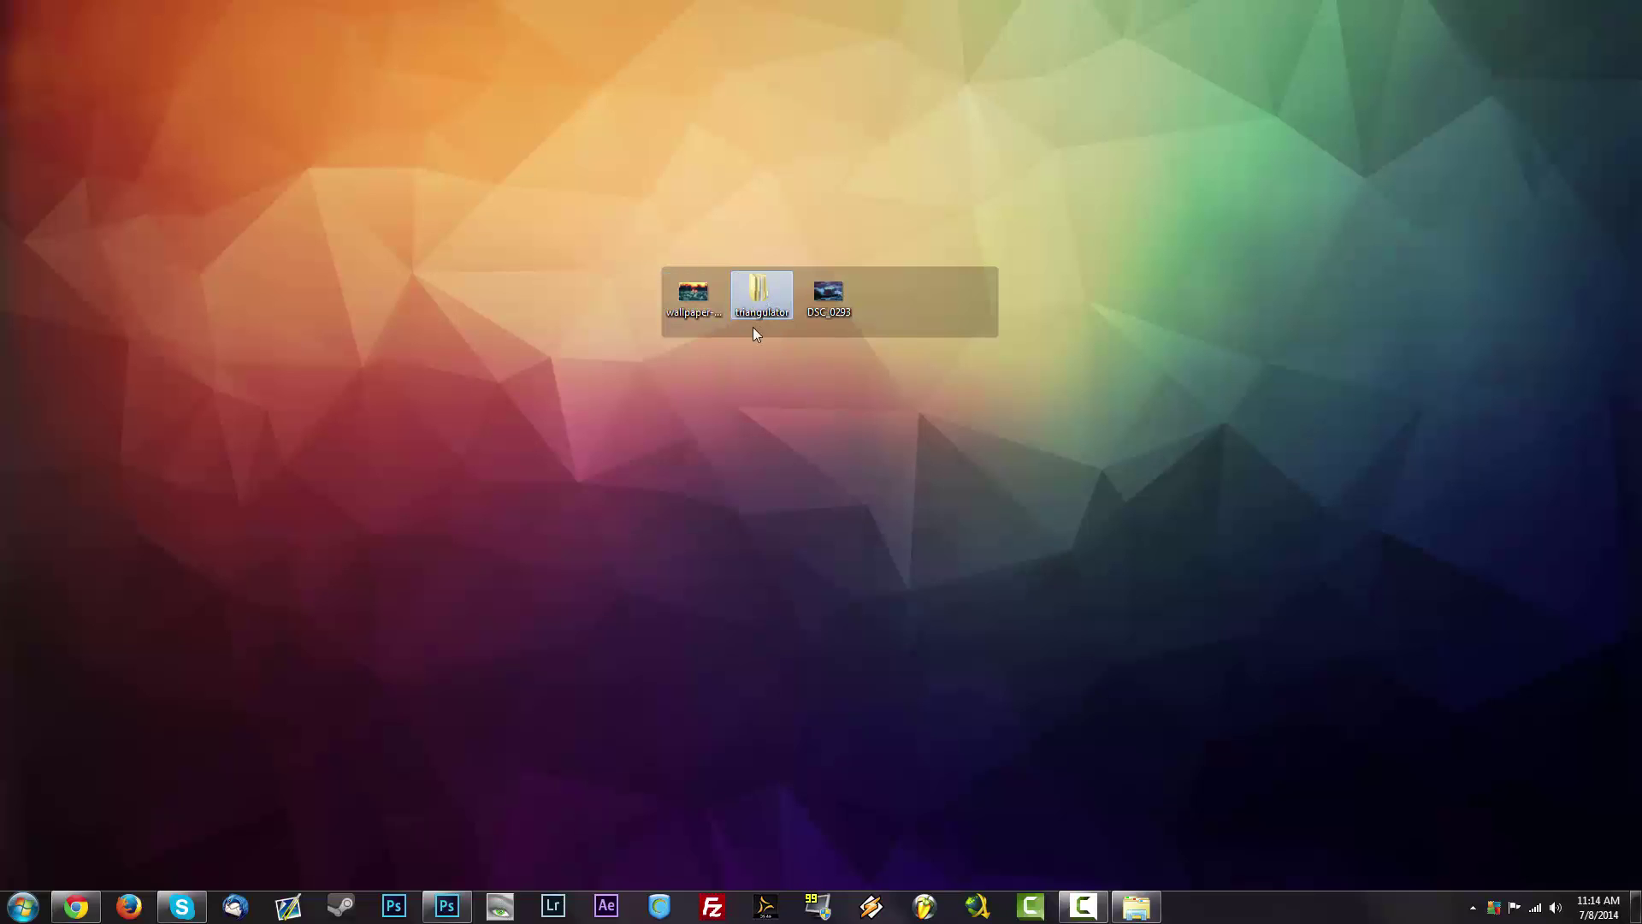
pyautogui.doubleClick(761, 302)
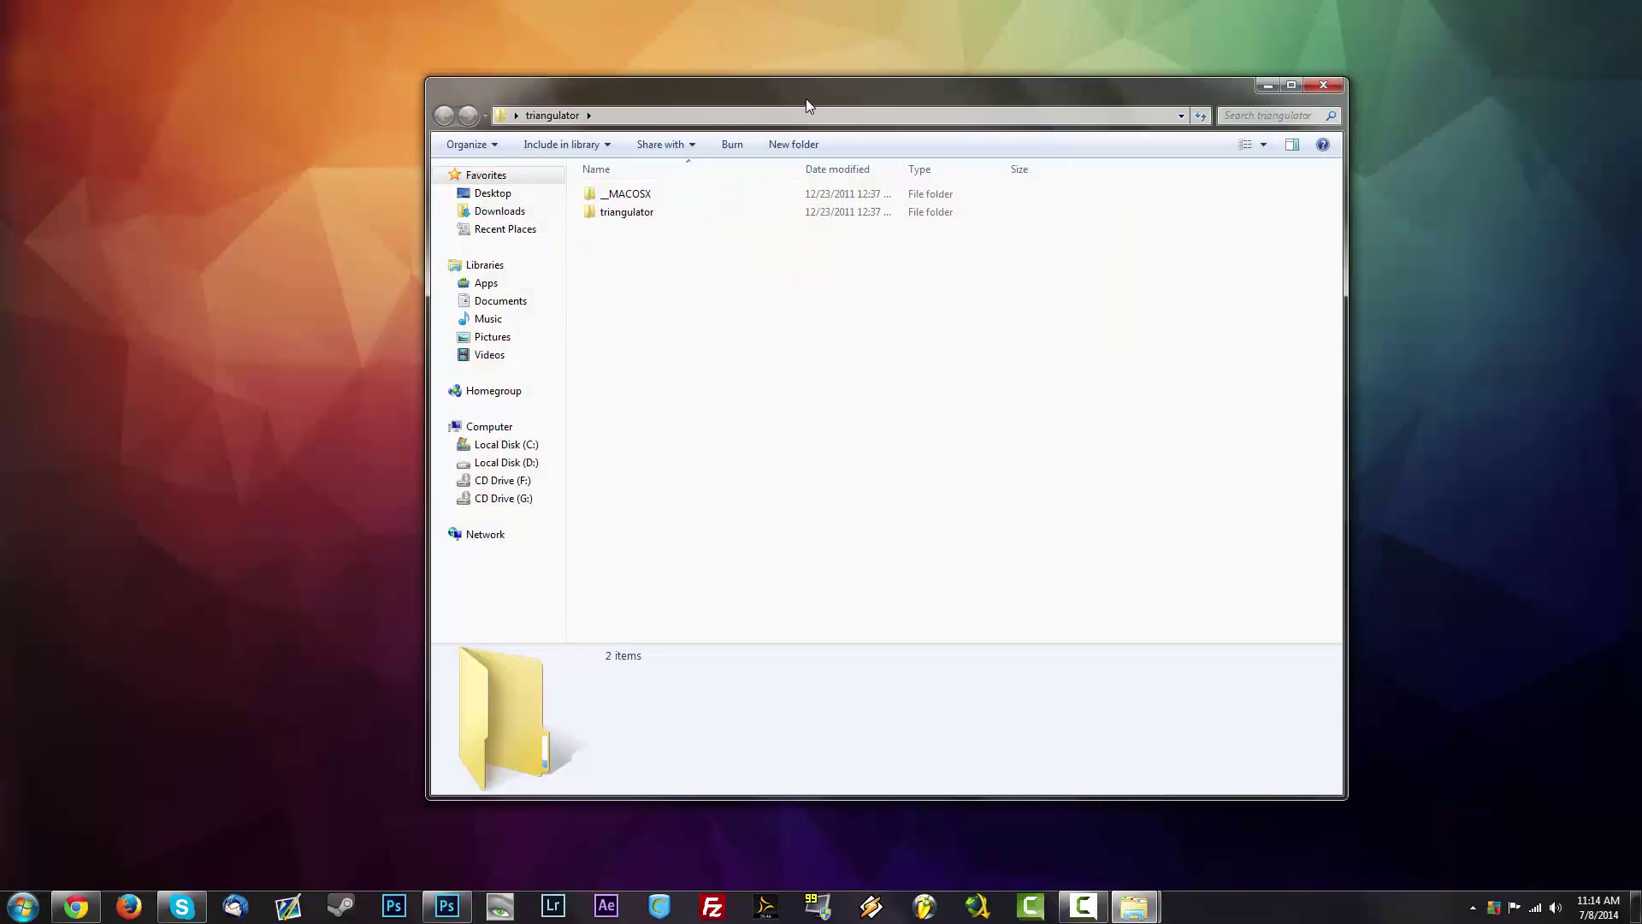
pyautogui.moveTo(806, 99); pyautogui.dragTo(1019, 115)
pyautogui.moveTo(876, 109); pyautogui.dragTo(775, 94)
pyautogui.doubleClick(916, 240)
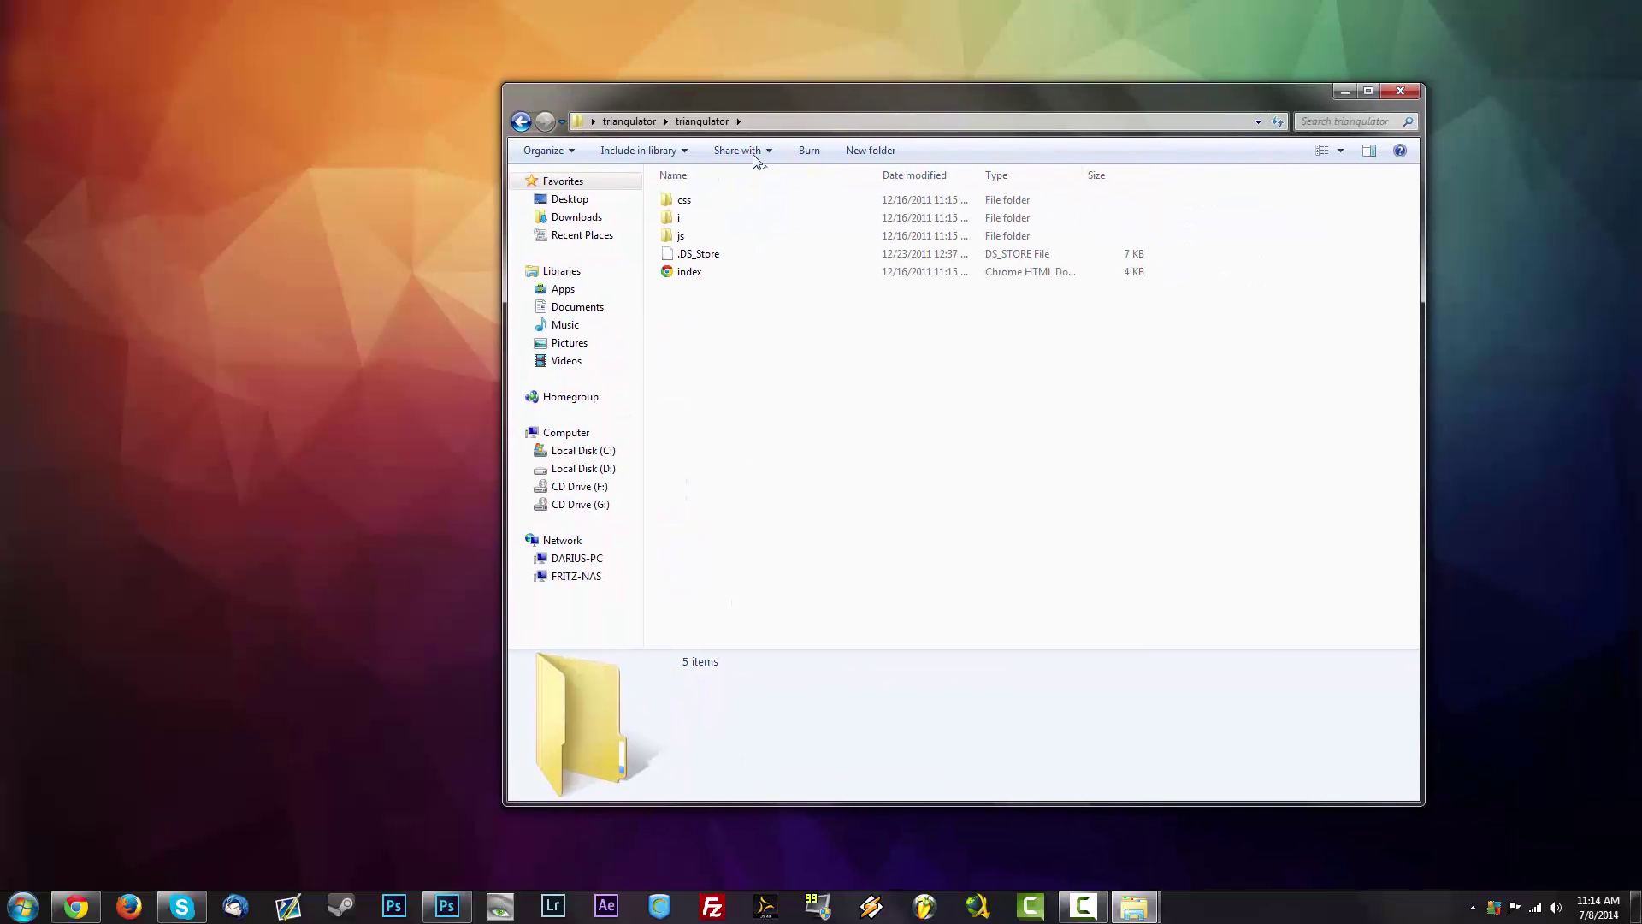
pyautogui.click(722, 273)
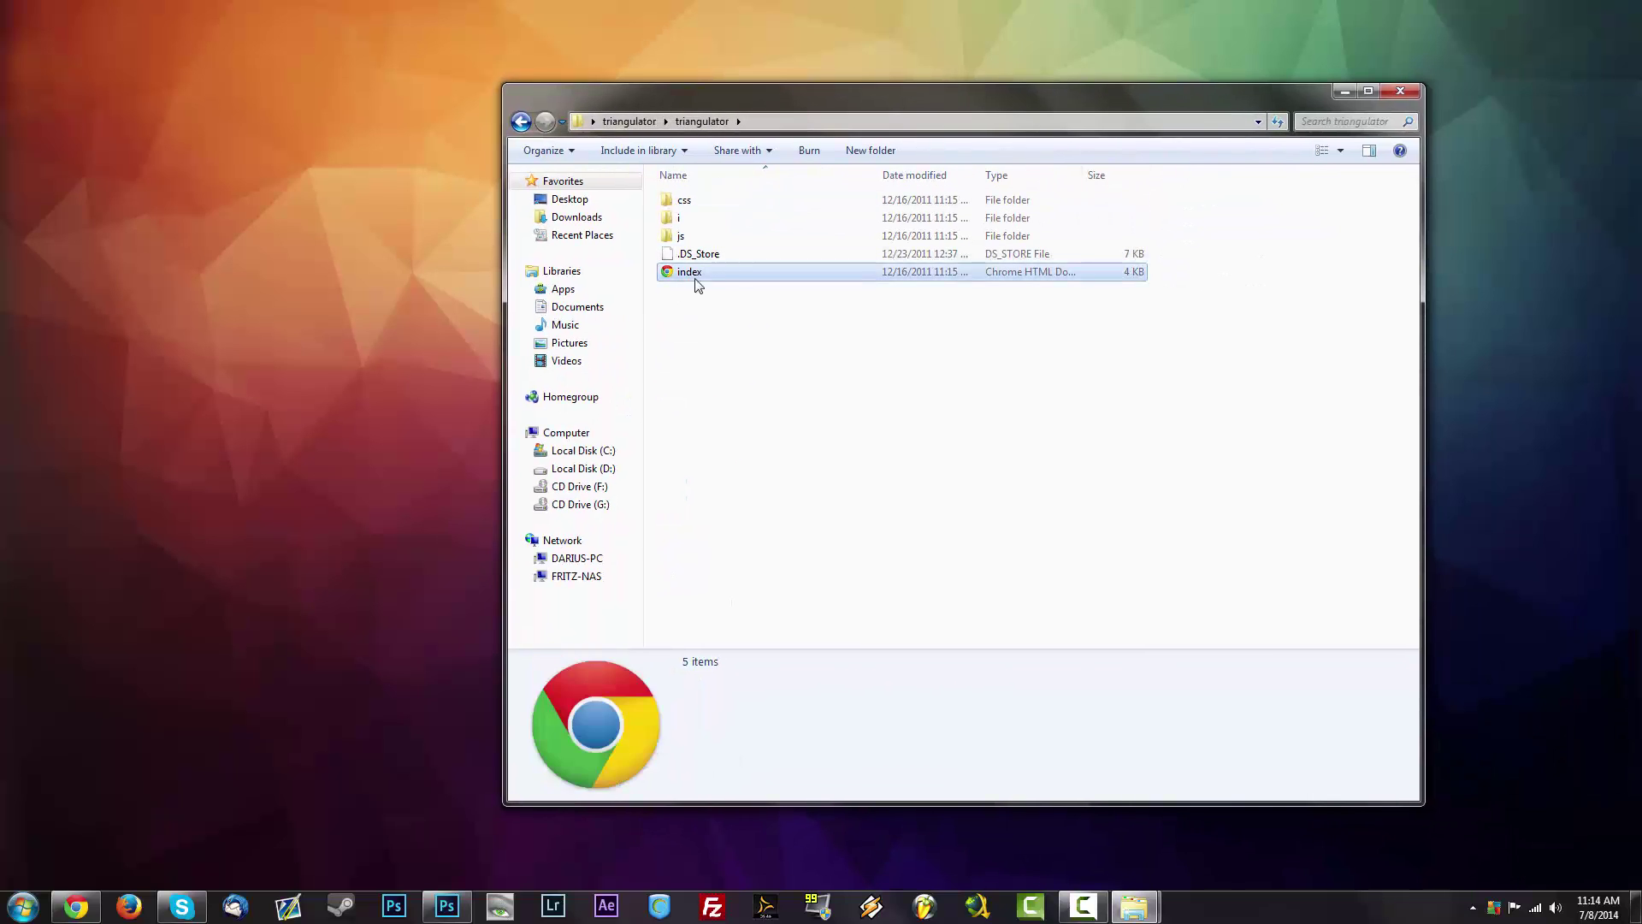
pyautogui.doubleClick(723, 275)
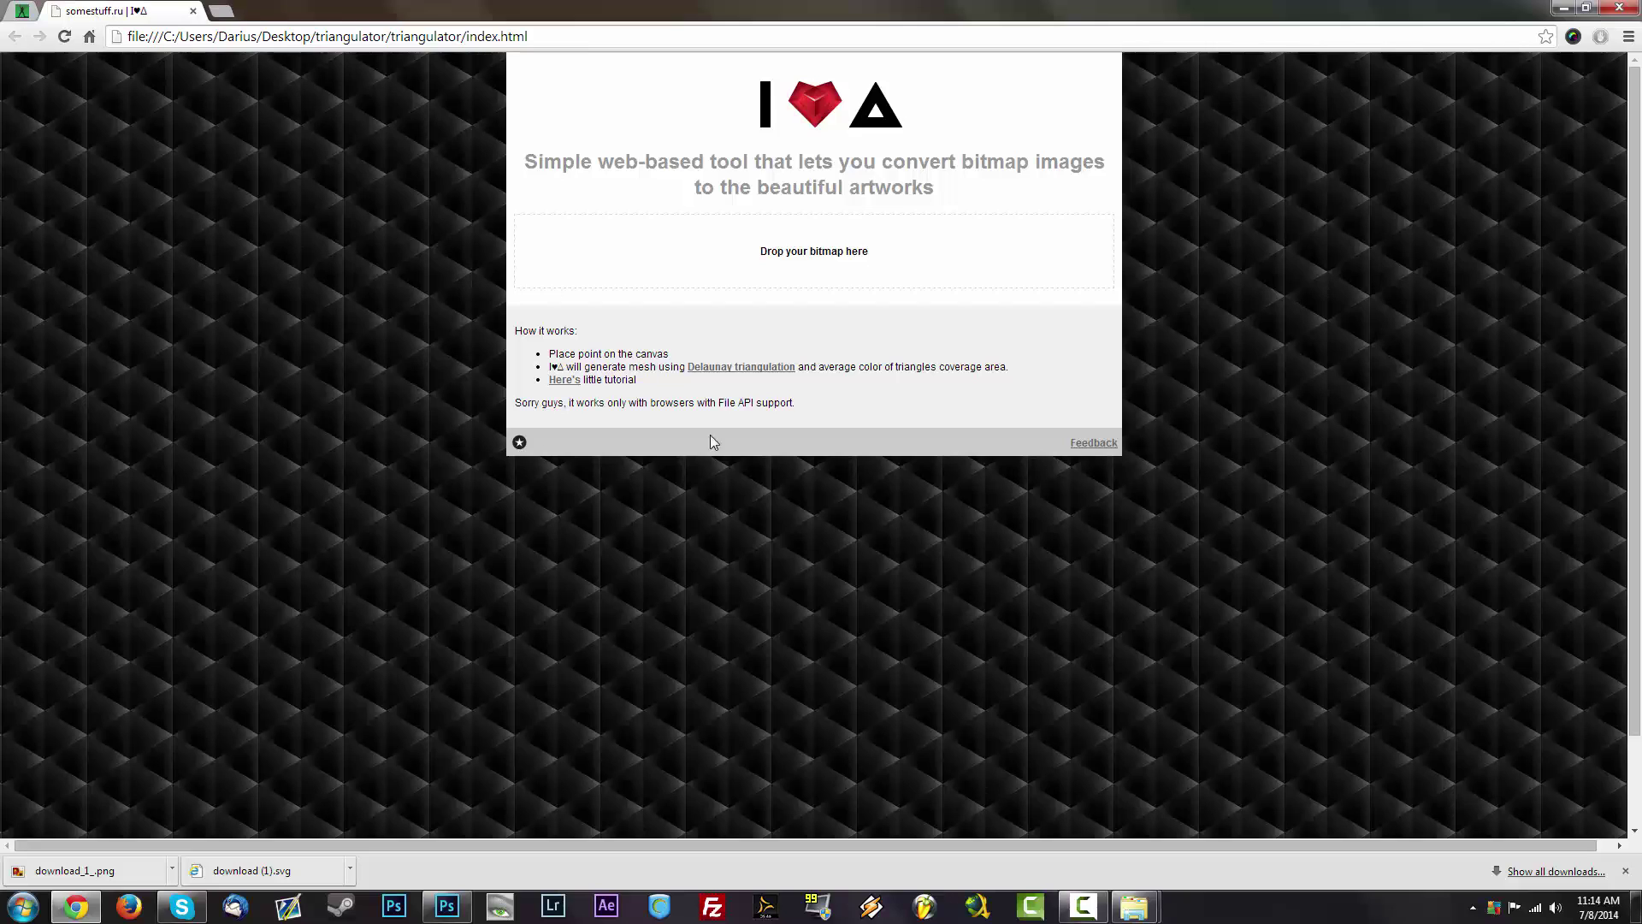
pyautogui.click(1625, 871)
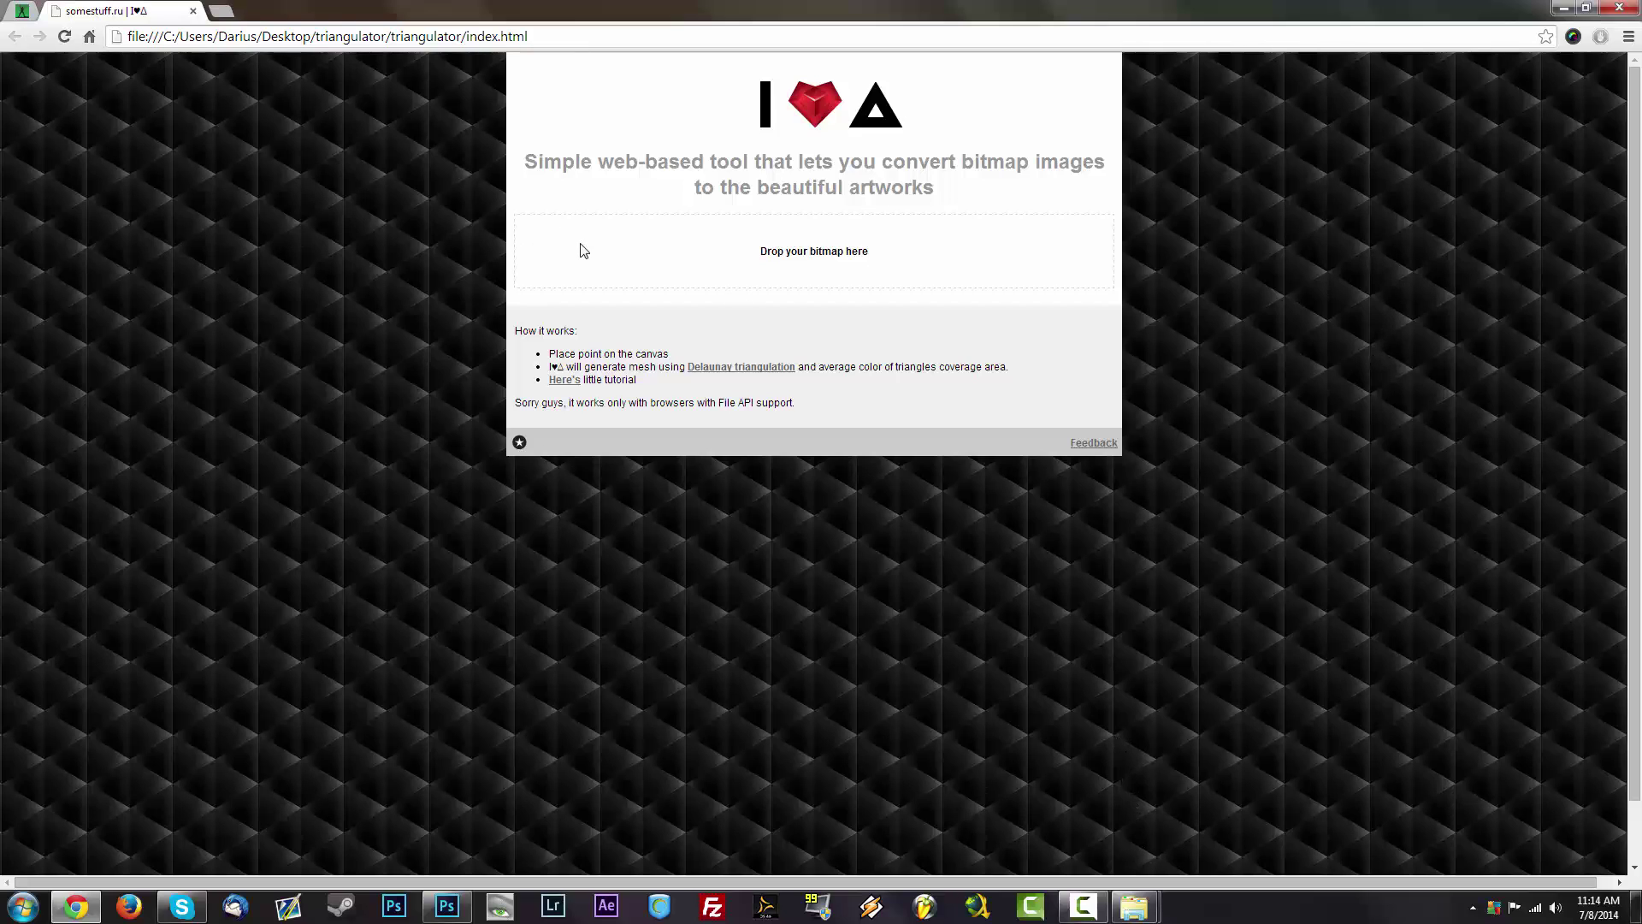
# View the online-convert page for converting images to PNG and return to the triangulator page.
pyautogui.click(23, 12)
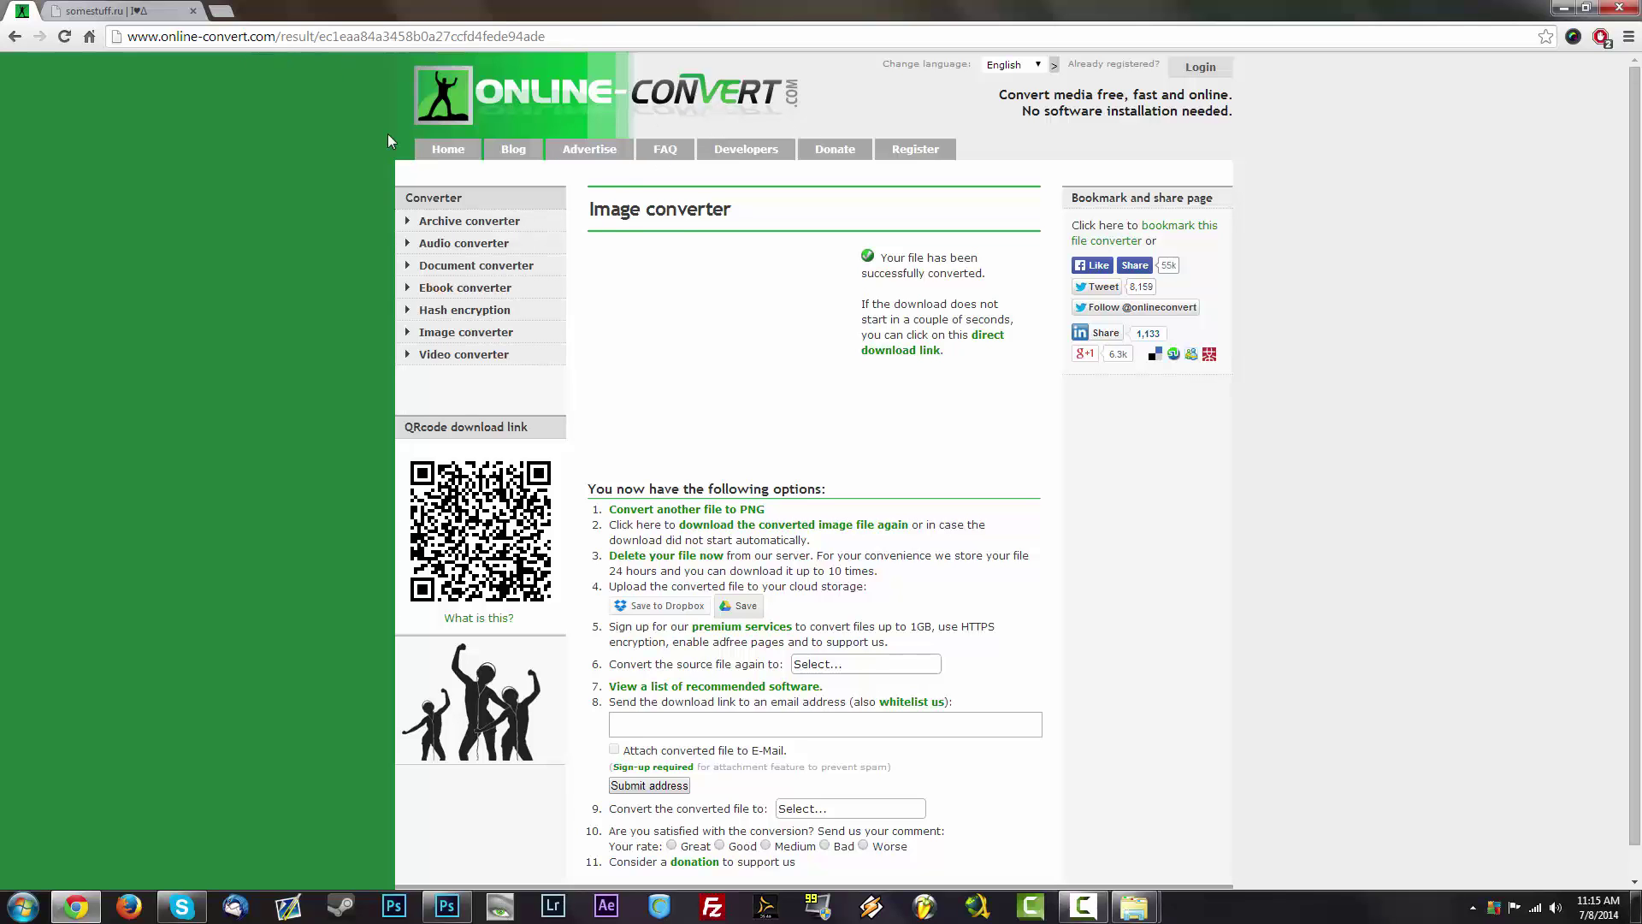
pyautogui.click(23, 37)
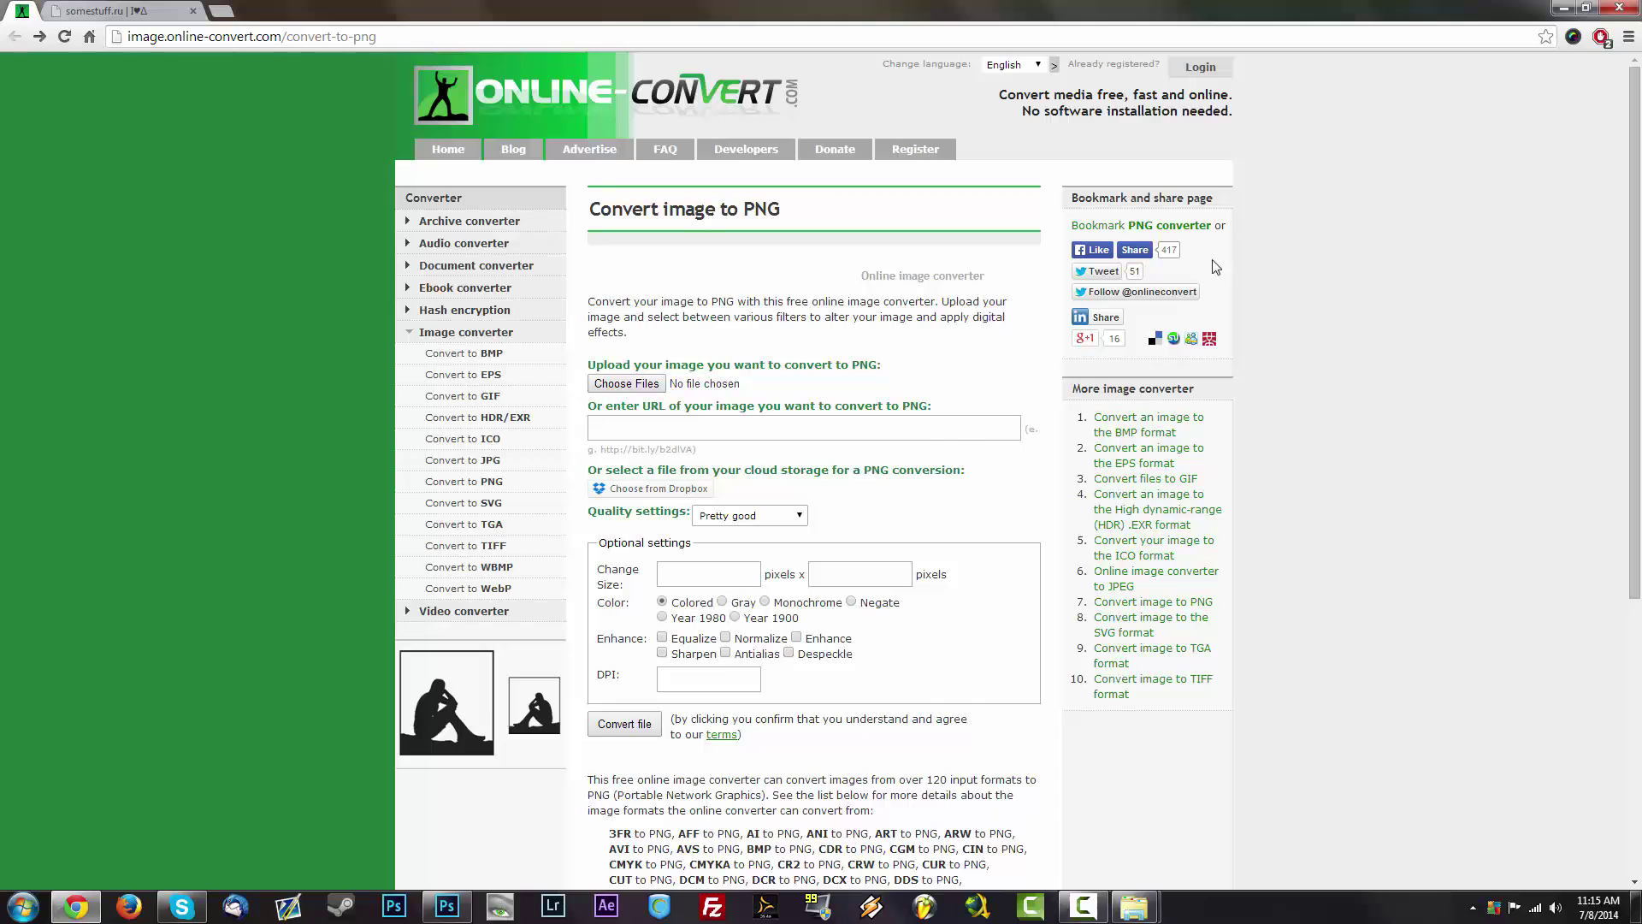
pyautogui.click(120, 11)
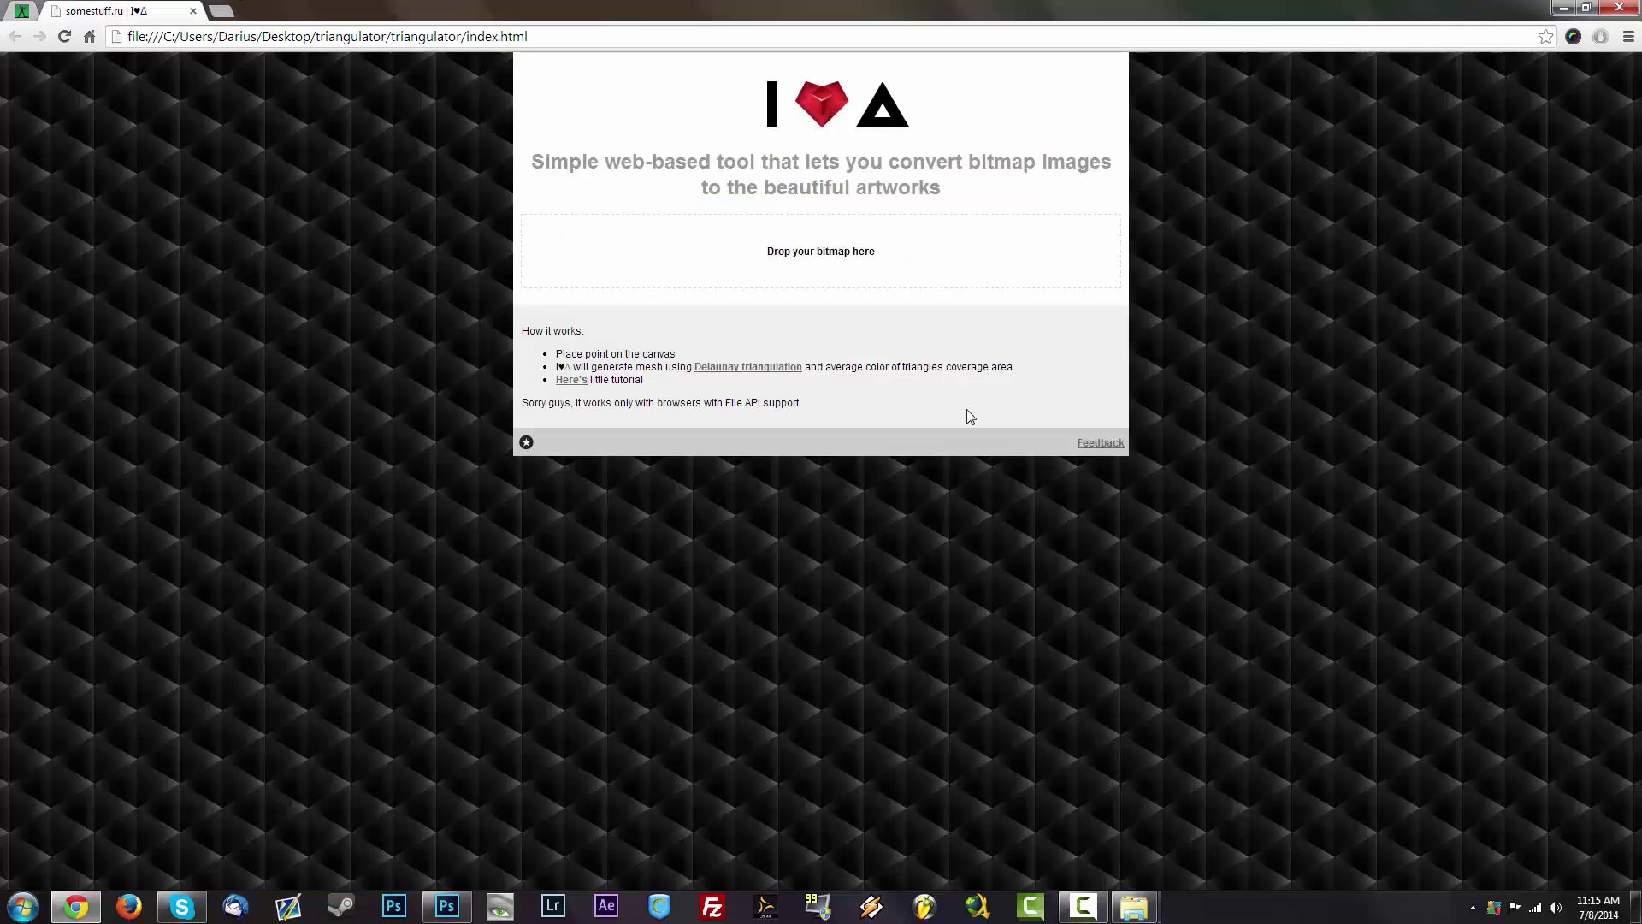
pyautogui.moveTo(896, 253); pyautogui.dragTo(942, 239)
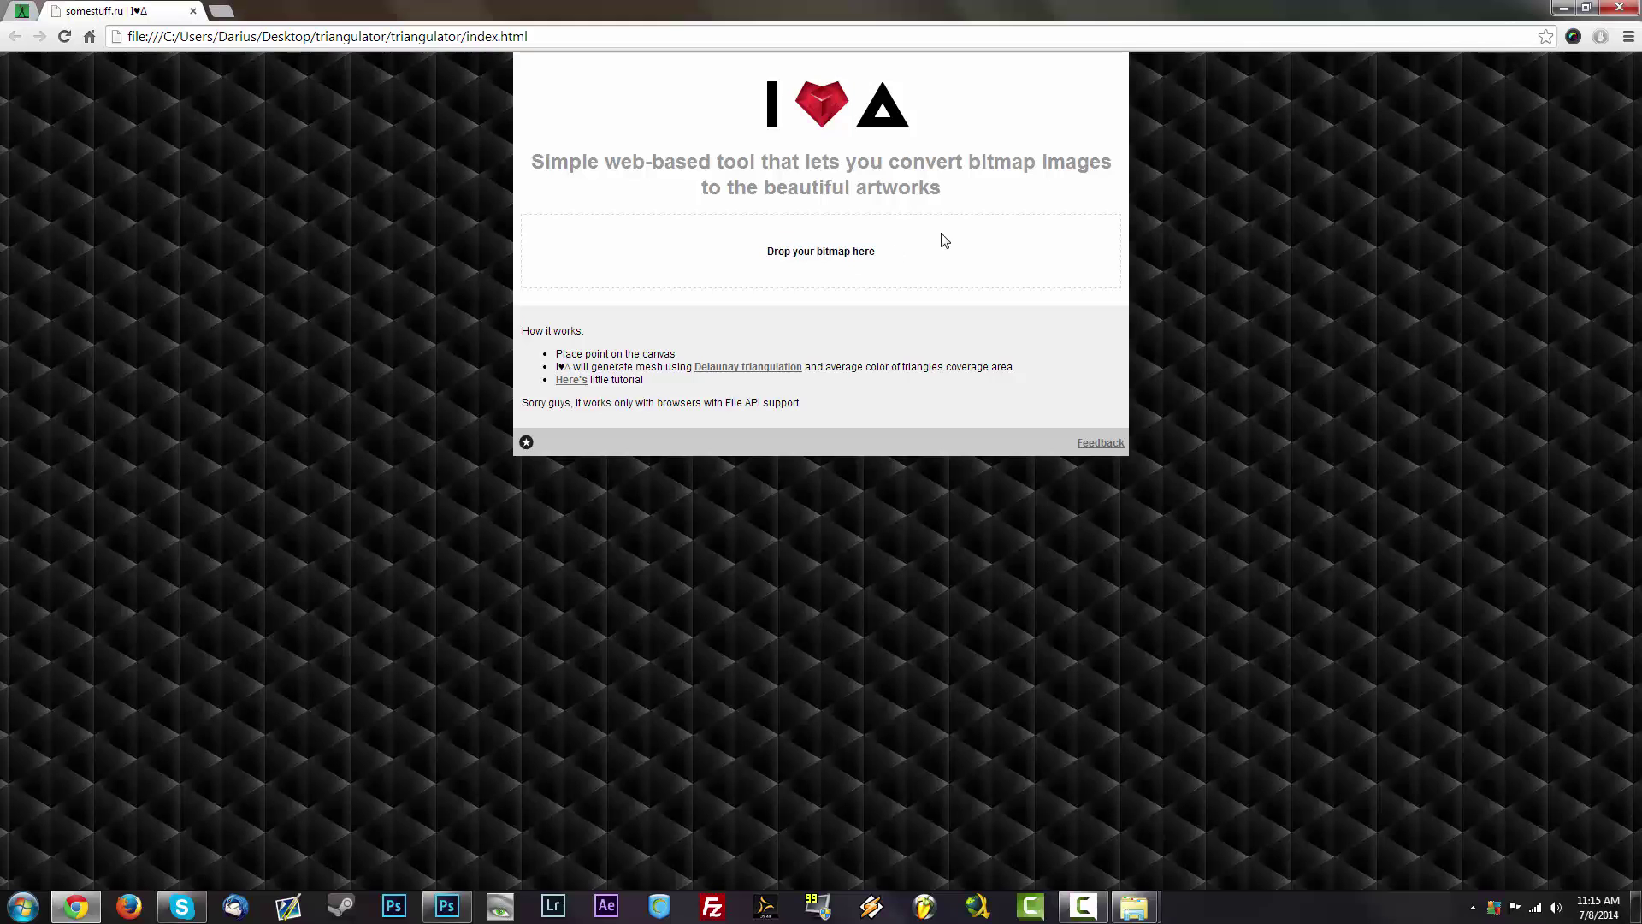
# Minimize the open windows and view the desktop image wallpaper-1131833 in Photoshop, returning to the desktop.
pyautogui.click(1563, 10)
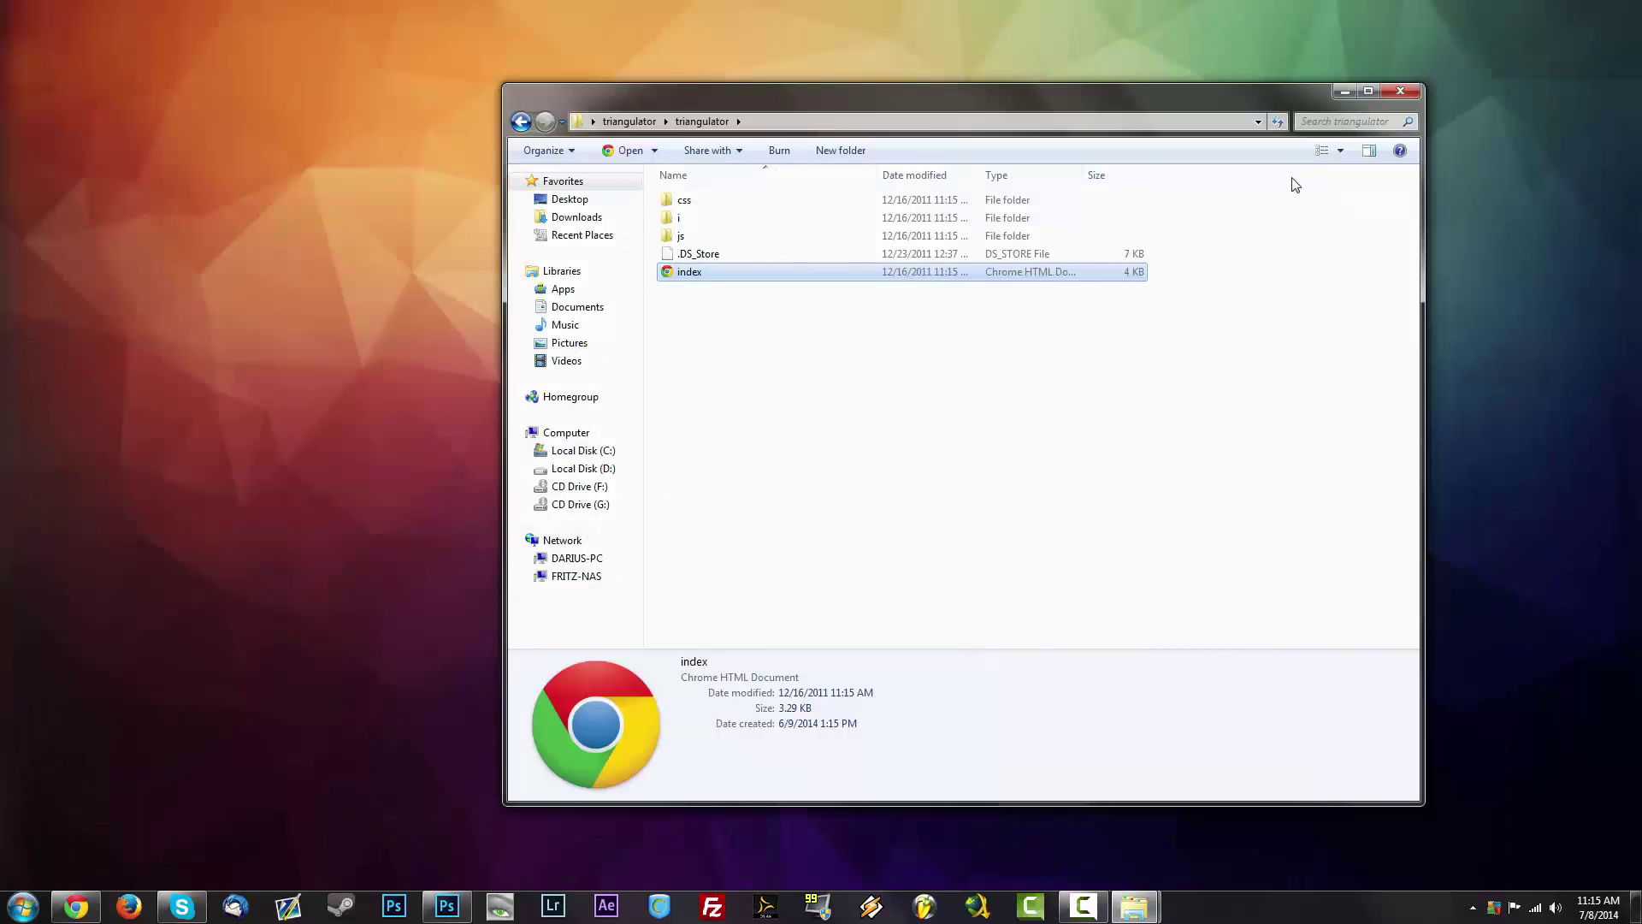
pyautogui.click(1348, 94)
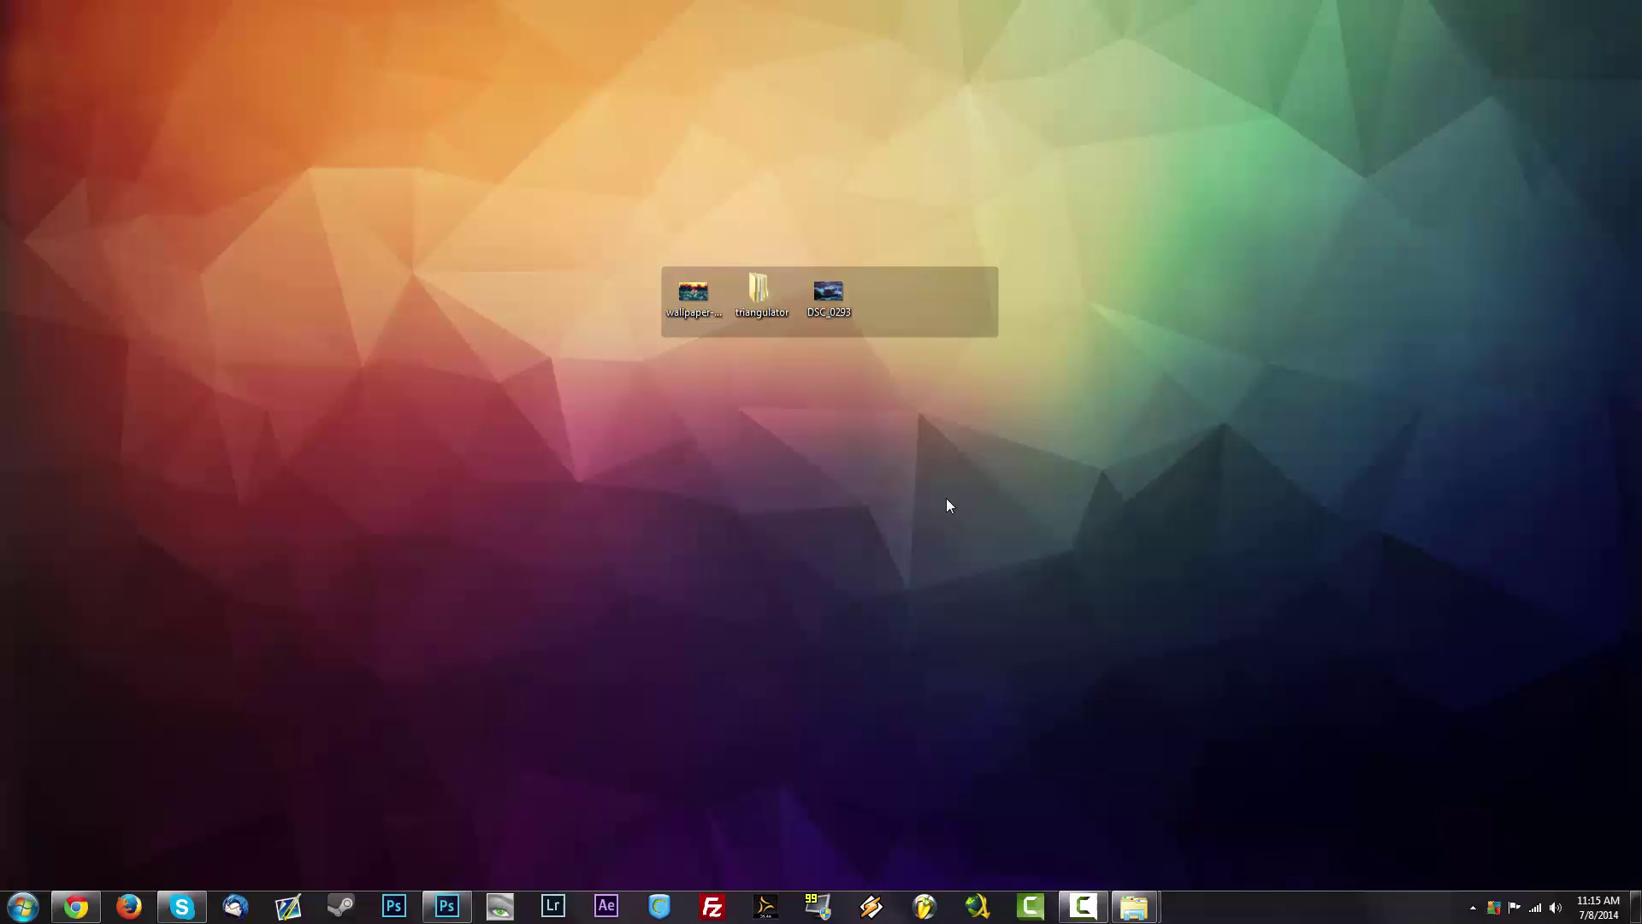
pyautogui.click(685, 296)
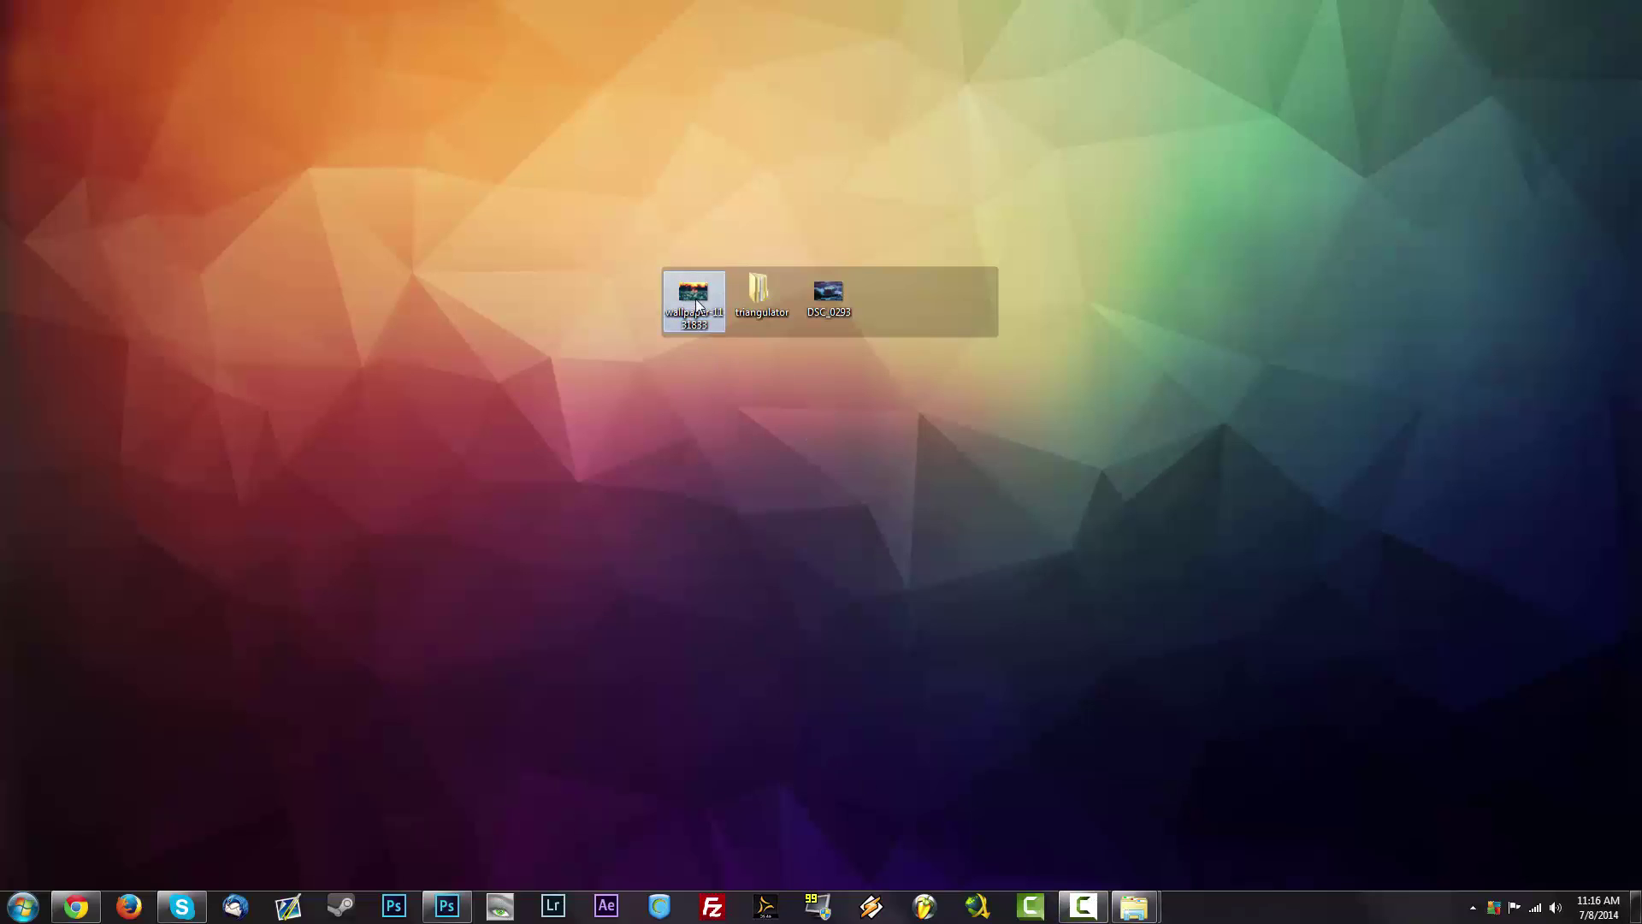
pyautogui.moveTo(693, 295); pyautogui.dragTo(333, 678)
pyautogui.moveTo(443, 833); pyautogui.dragTo(393, 645)
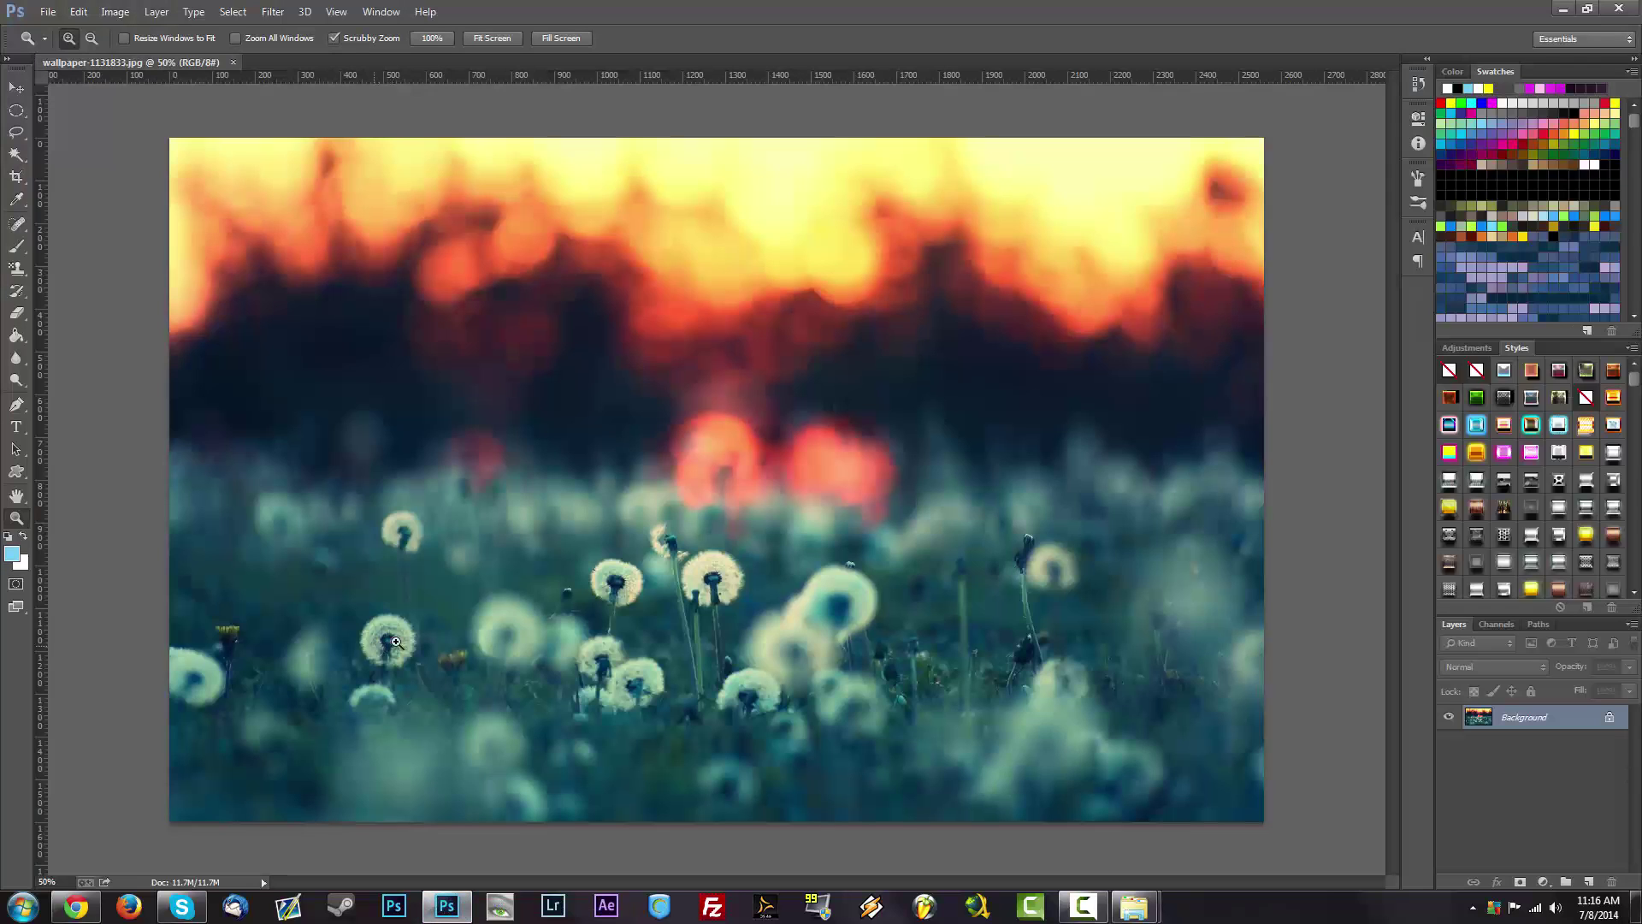
pyautogui.click(1567, 8)
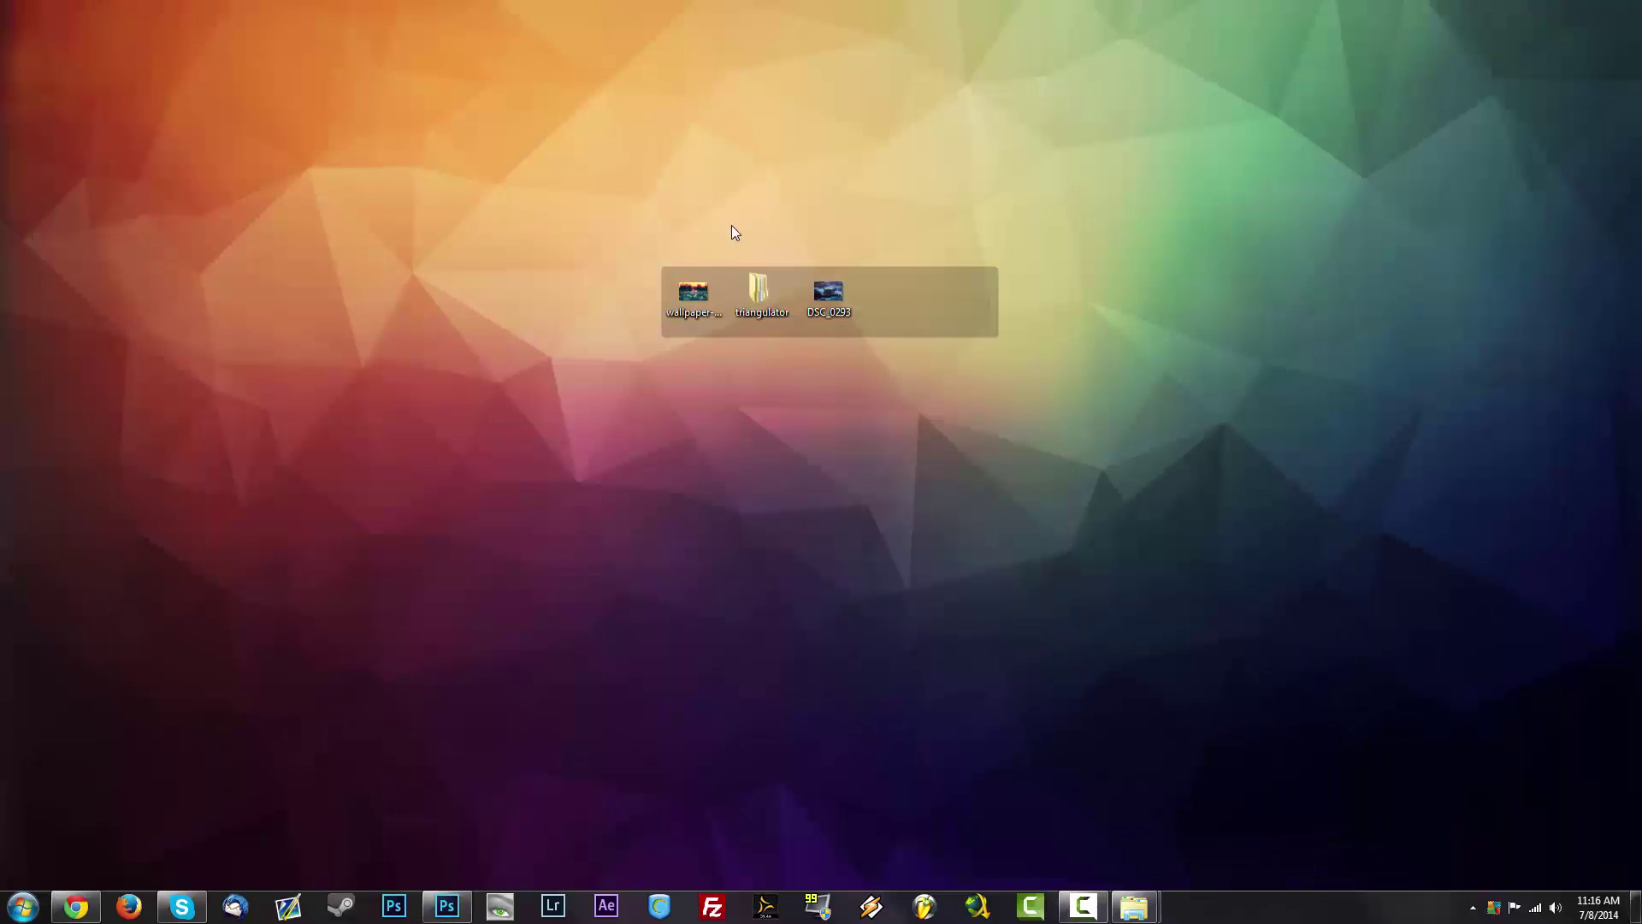
# Load the desktop wallpaper image into the triangulator page in Chrome and reduce the page zoom to 50%.
pyautogui.moveTo(675, 295); pyautogui.dragTo(905, 255)
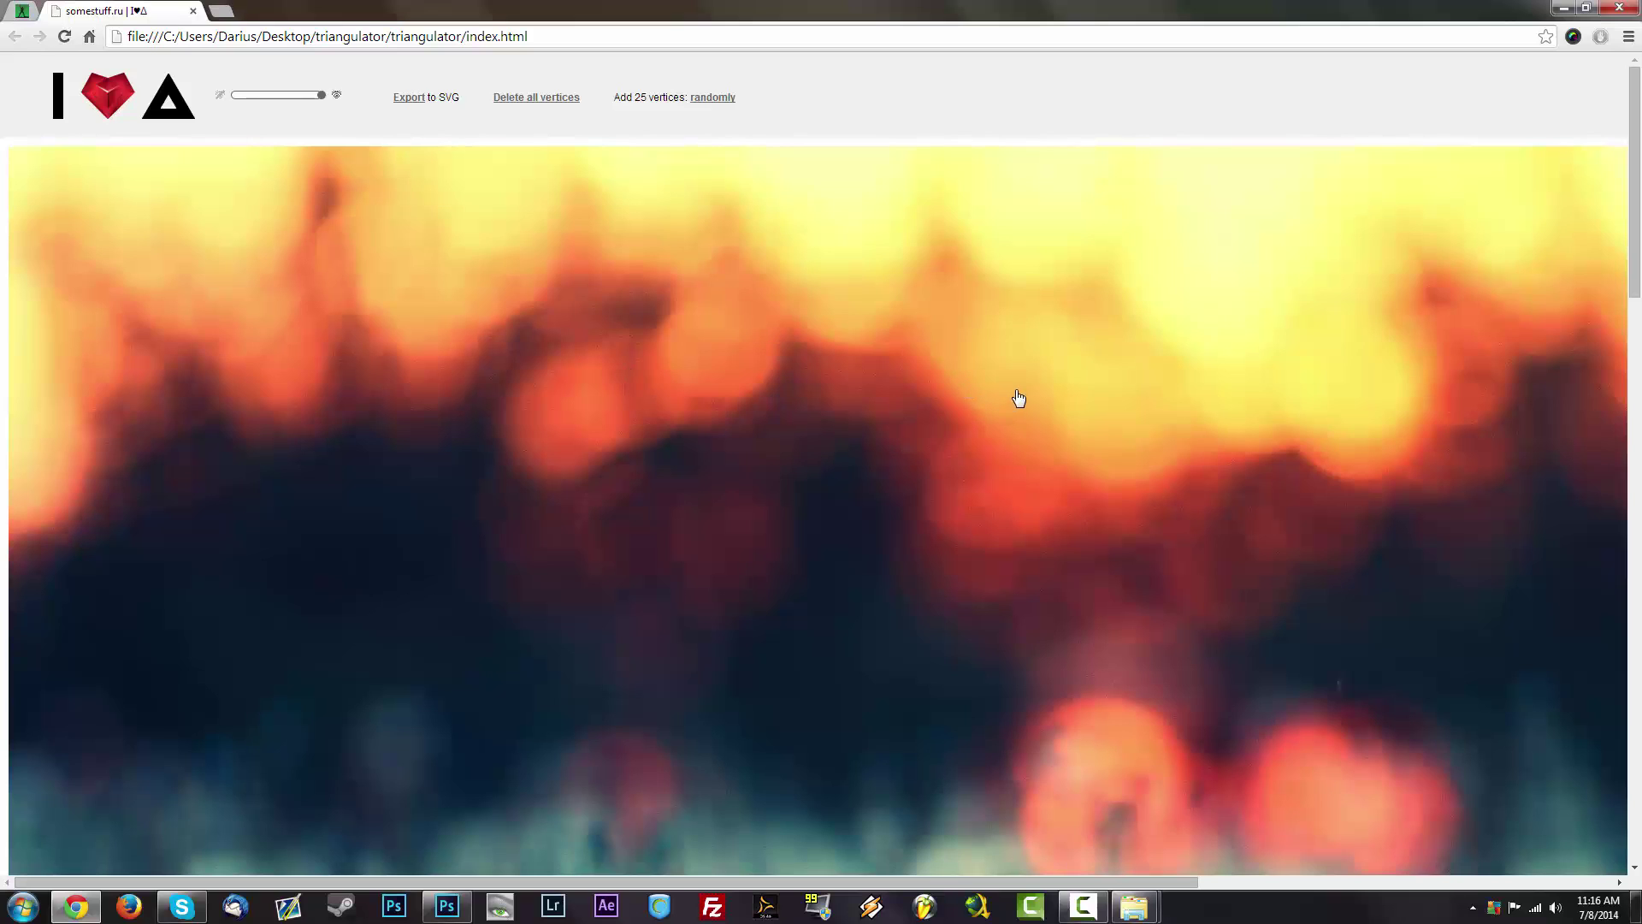
pyautogui.hotkey('ctrl', '-')
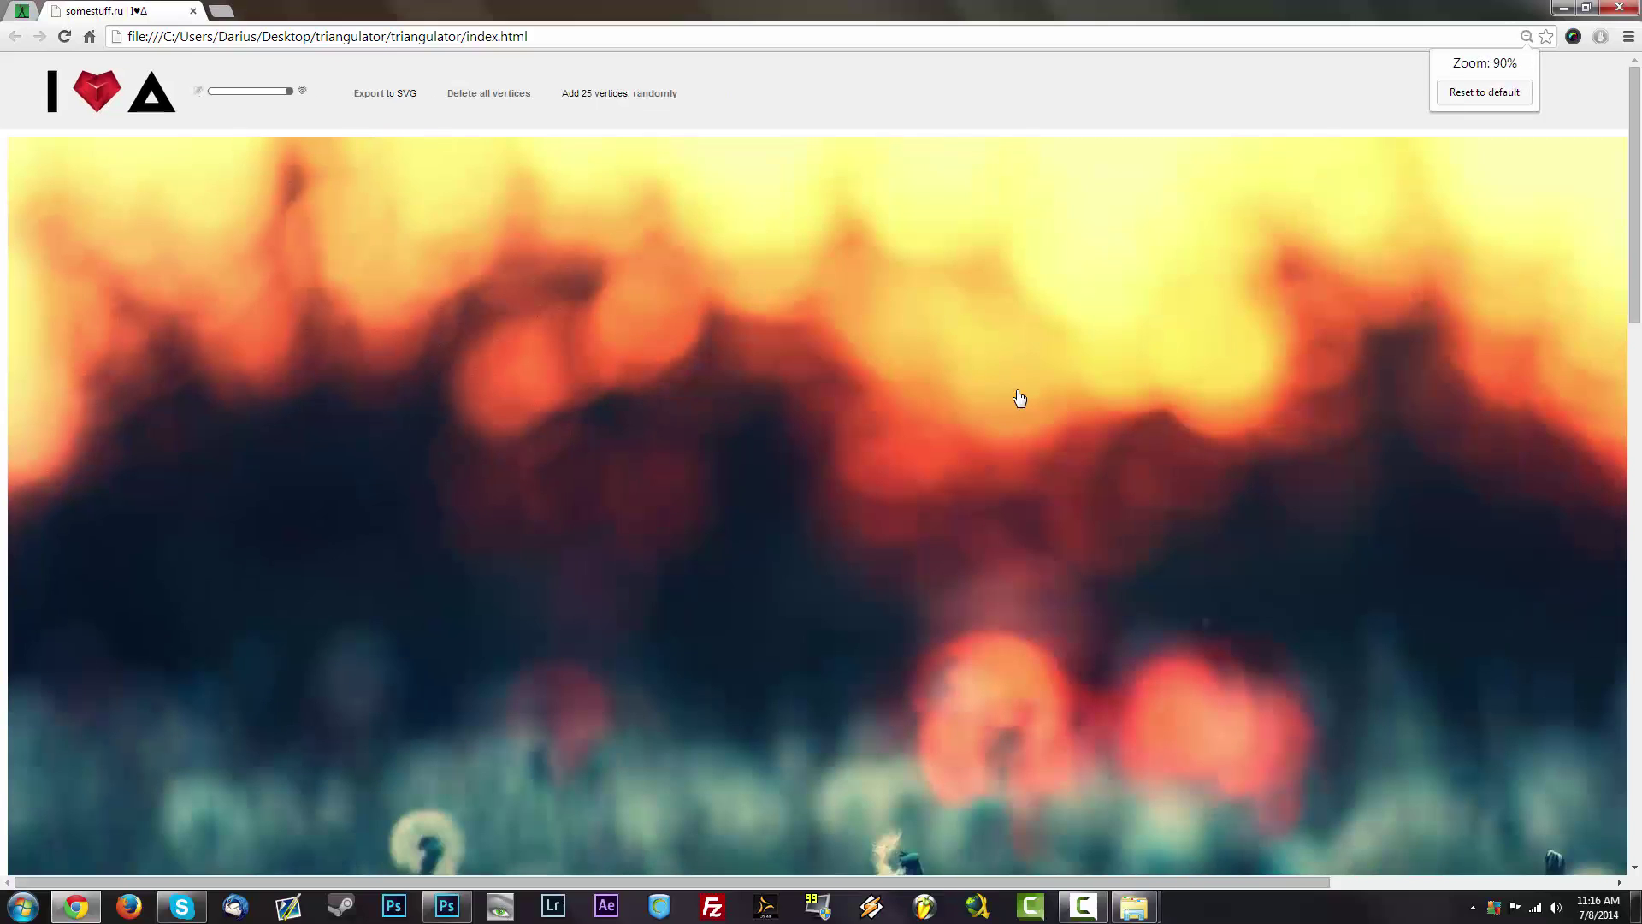
pyautogui.hotkey('ctrl', '-')
pyautogui.hotkey('ctrl', '-')
pyautogui.hotkey('ctrl', '-')
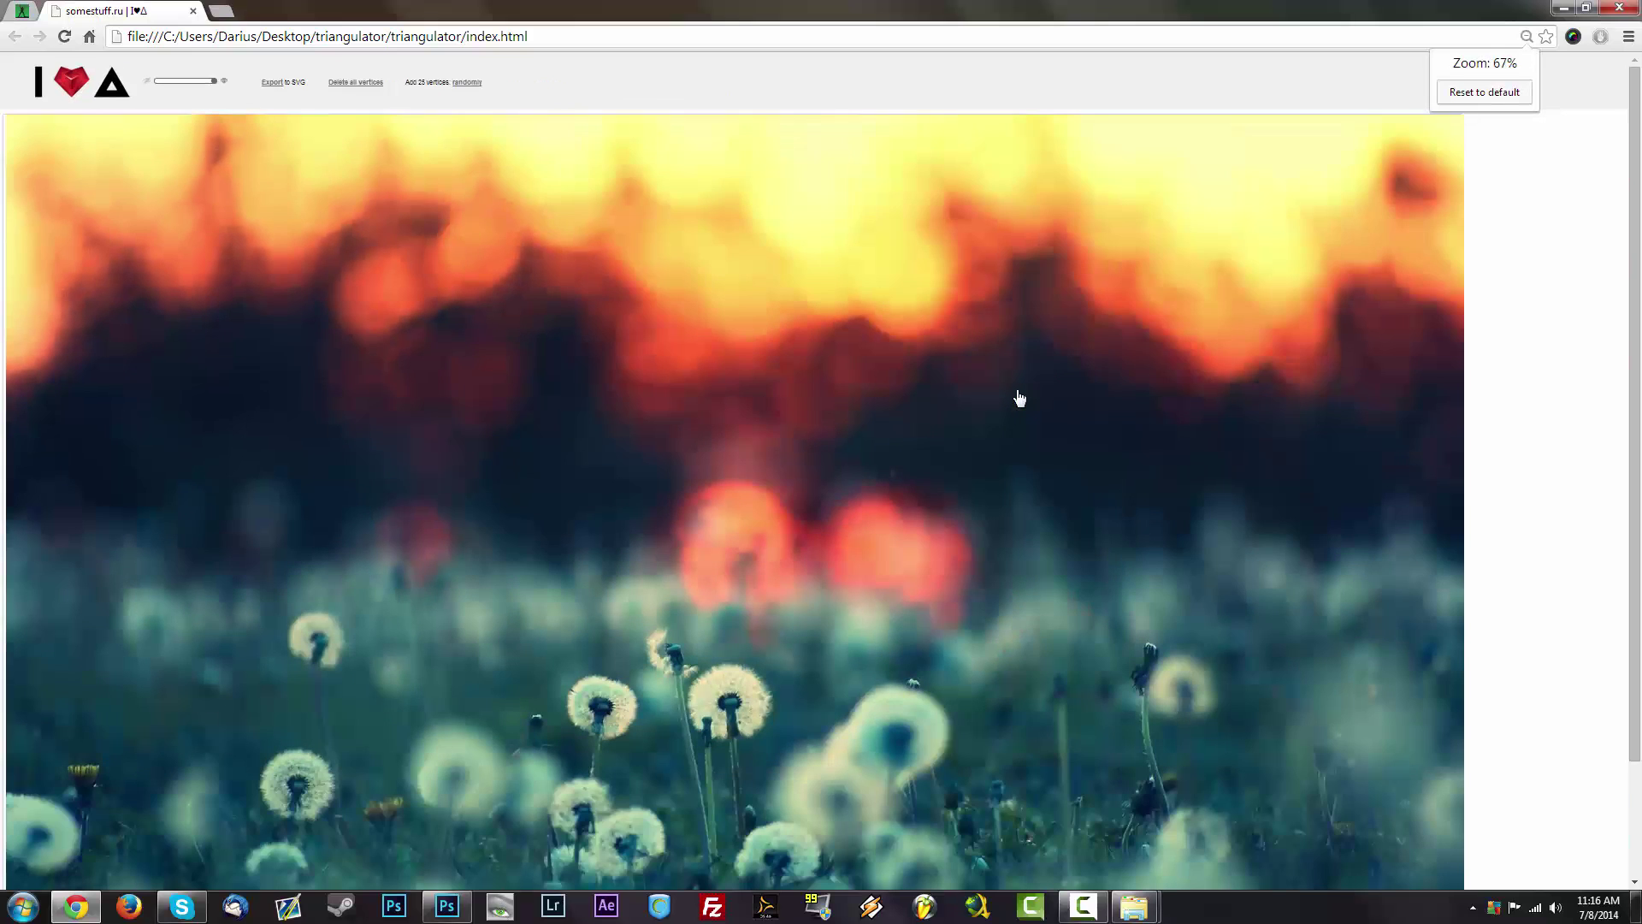
pyautogui.hotkey('ctrl', '-')
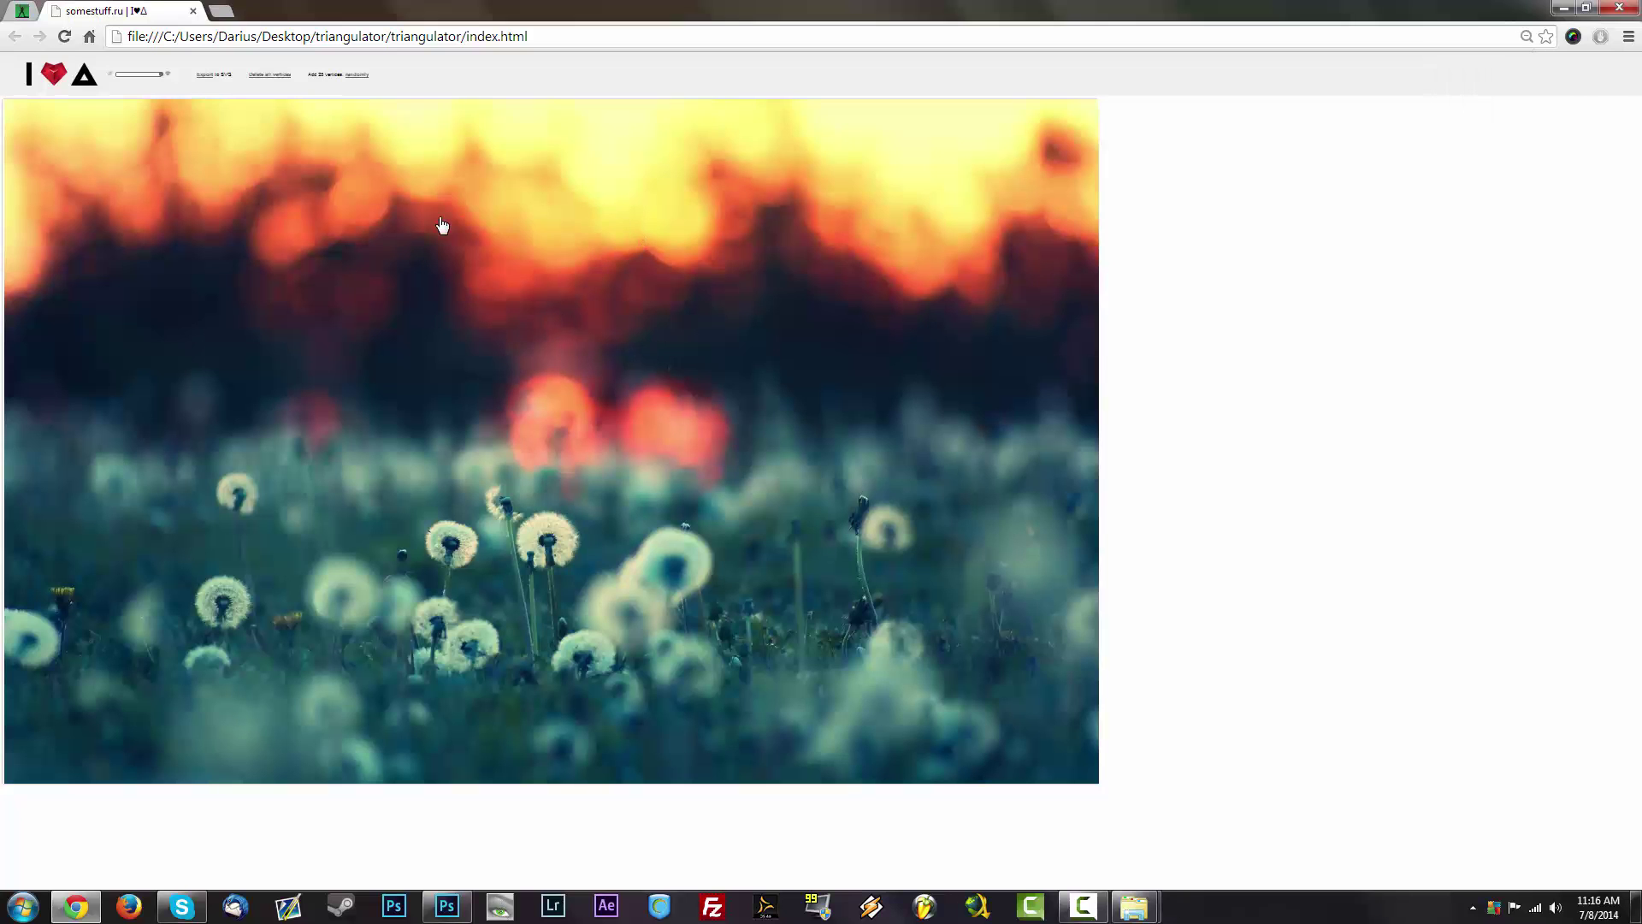
# Examine the loaded image and the triangulator controls at different page zoom levels, ending at 50%.
pyautogui.hotkey('ctrl', '-')
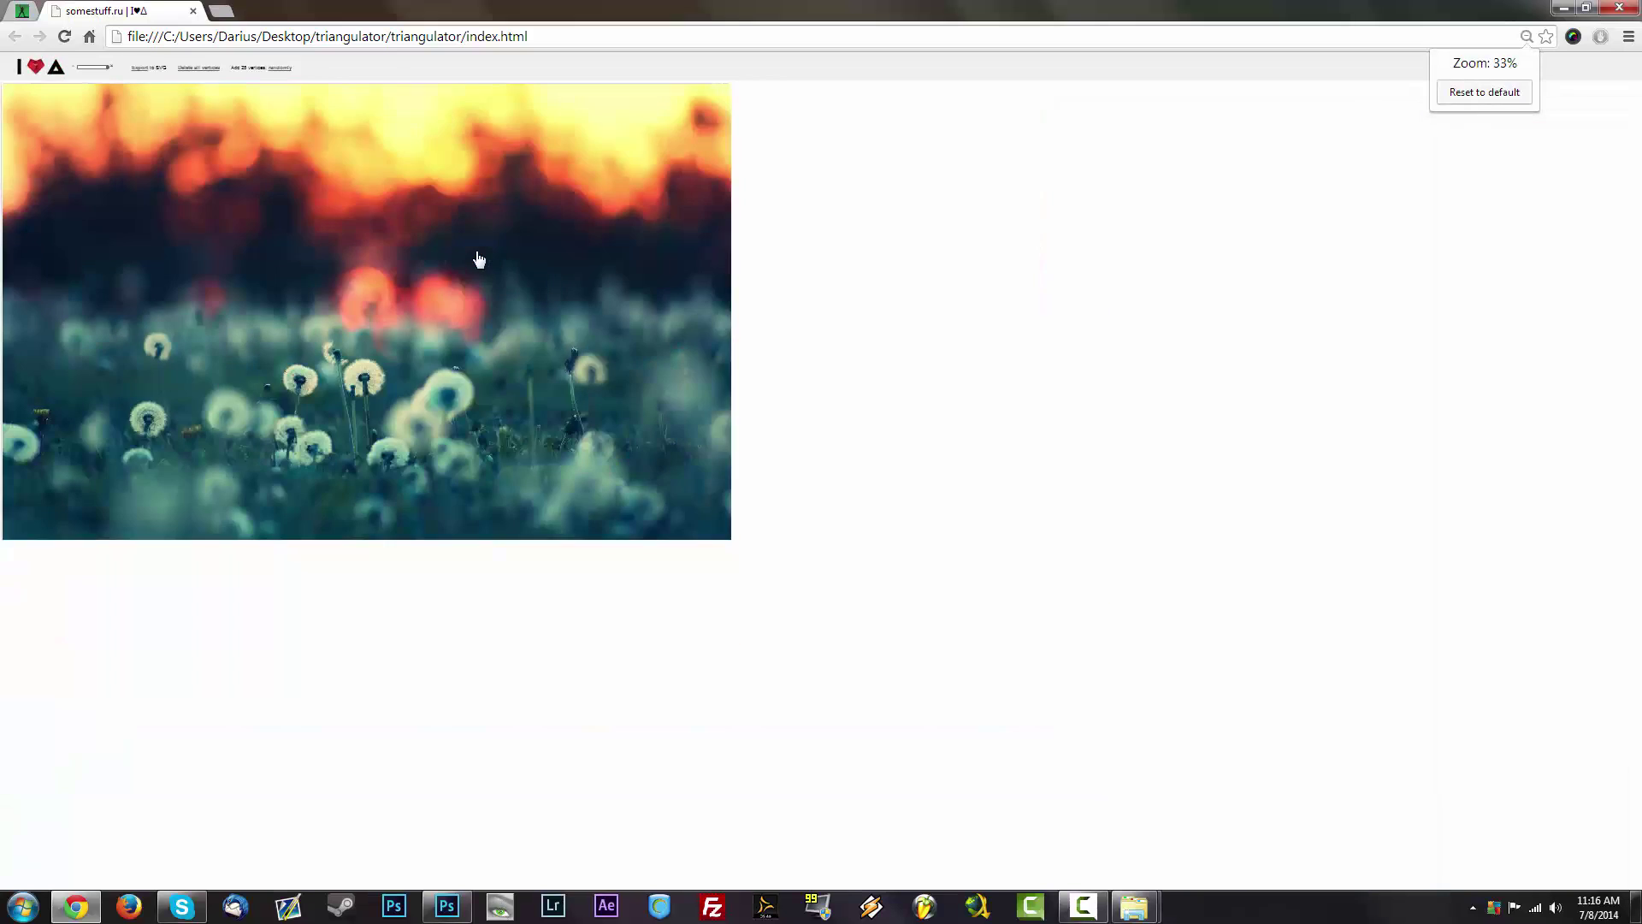
pyautogui.hotkey('ctrl', '+')
pyautogui.hotkey('ctrl', '+')
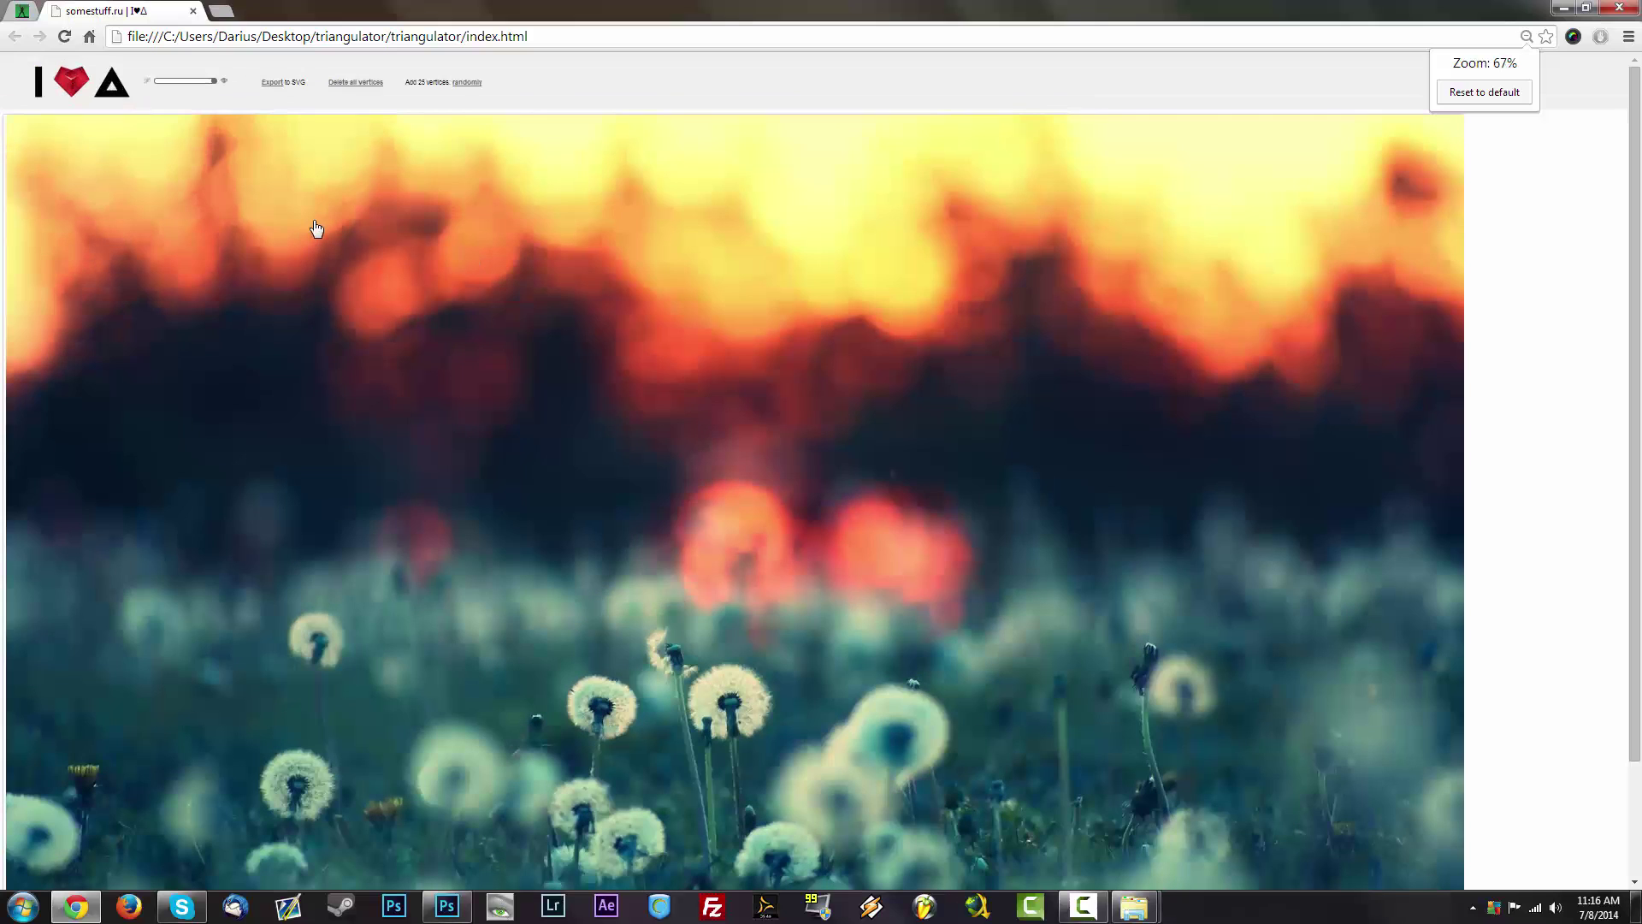
pyautogui.hotkey('ctrl', '+')
pyautogui.hotkey('ctrl', '+')
pyautogui.hotkey('ctrl', '+')
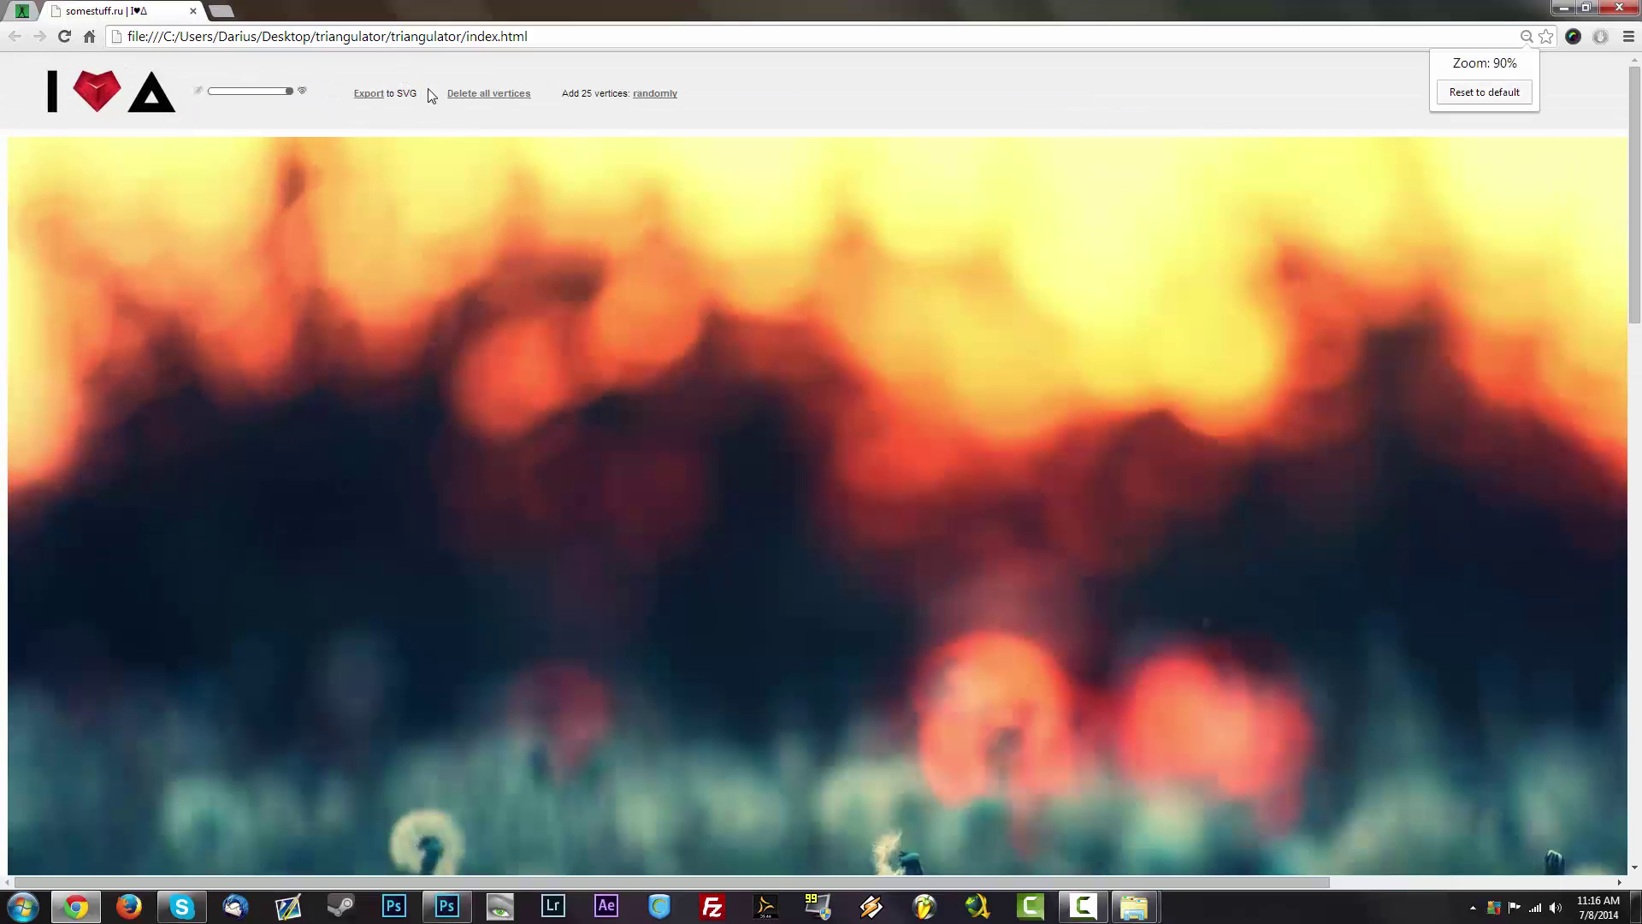
pyautogui.hotkey('ctrl', '+')
pyautogui.hotkey('ctrl', '+')
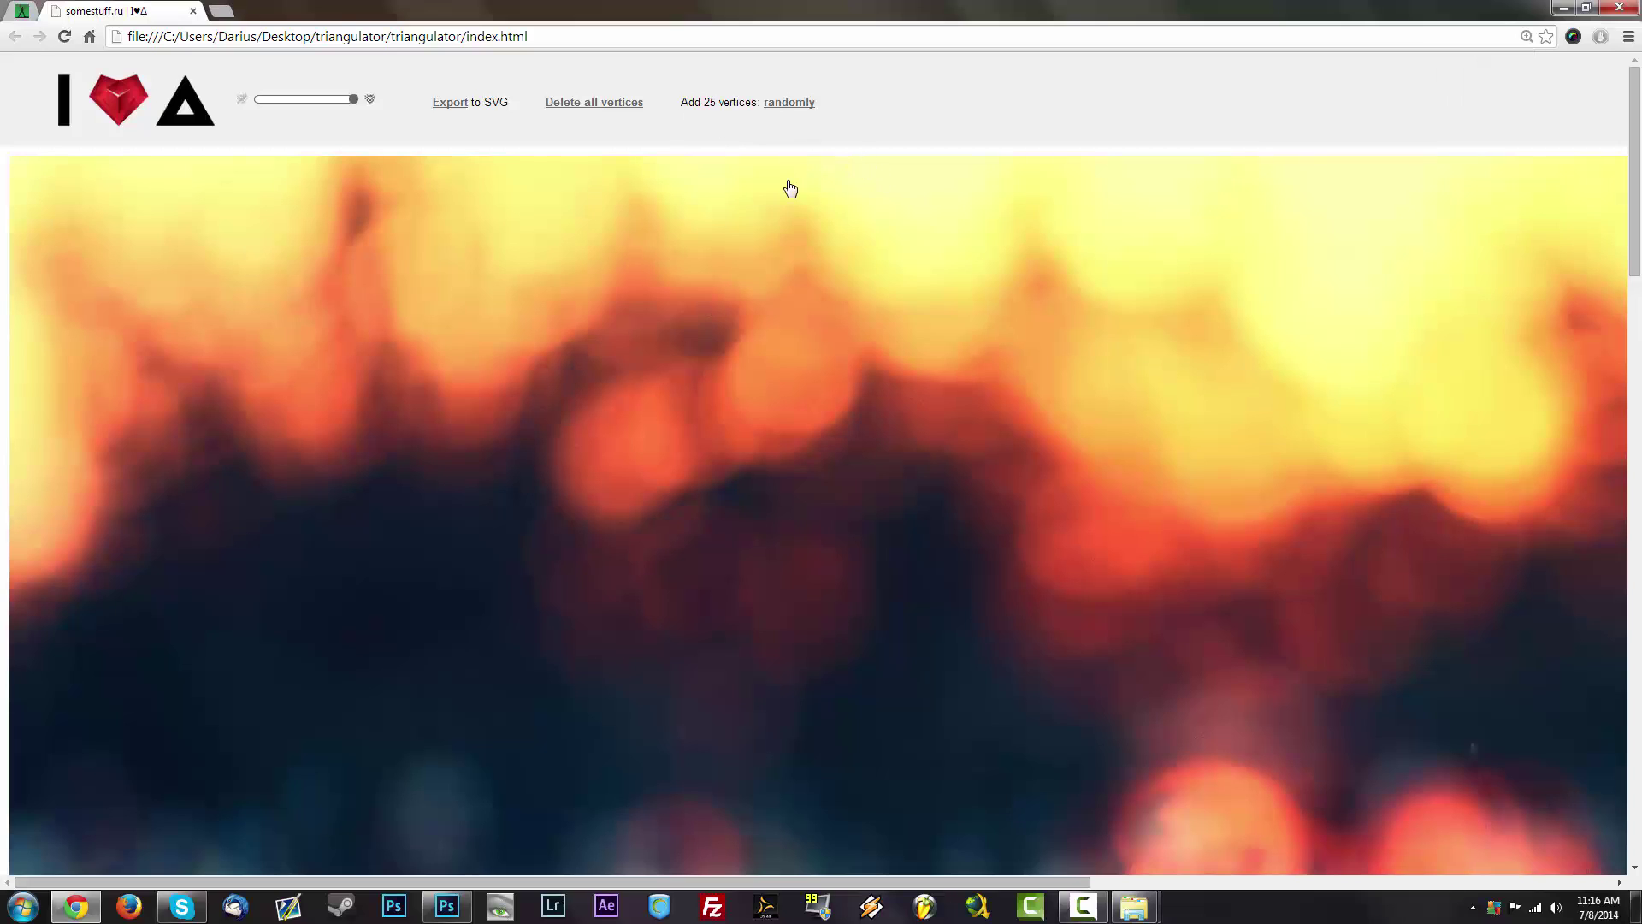
pyautogui.hotkey('ctrl', '-')
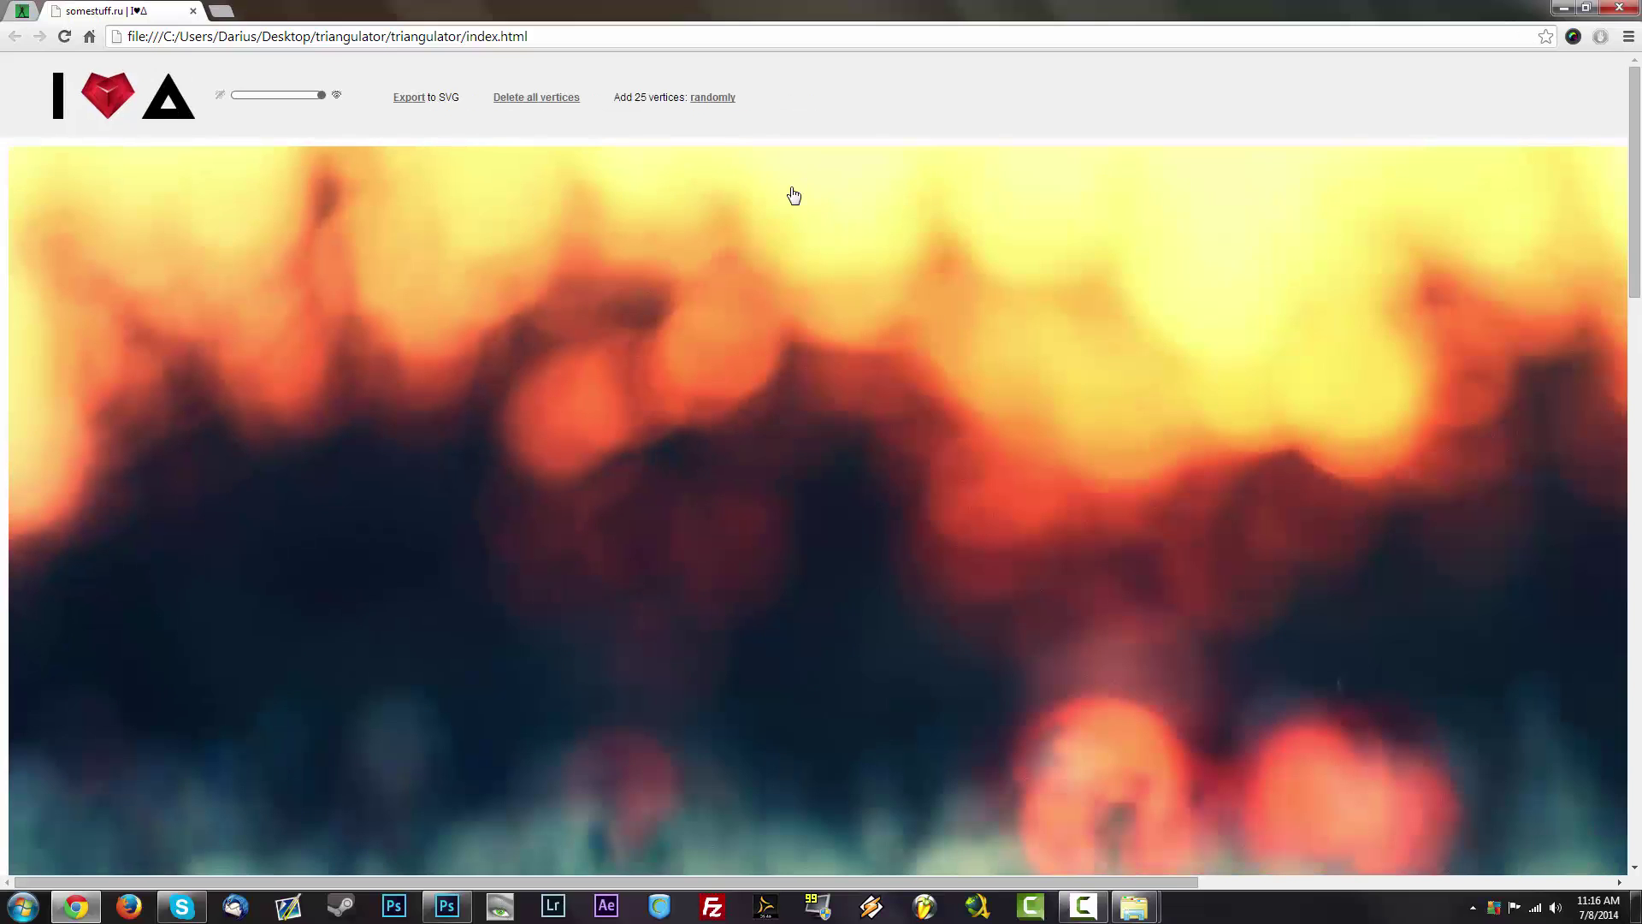
pyautogui.hotkey('ctrl', '-')
pyautogui.hotkey('ctrl', '-')
pyautogui.hotkey('ctrl', '-')
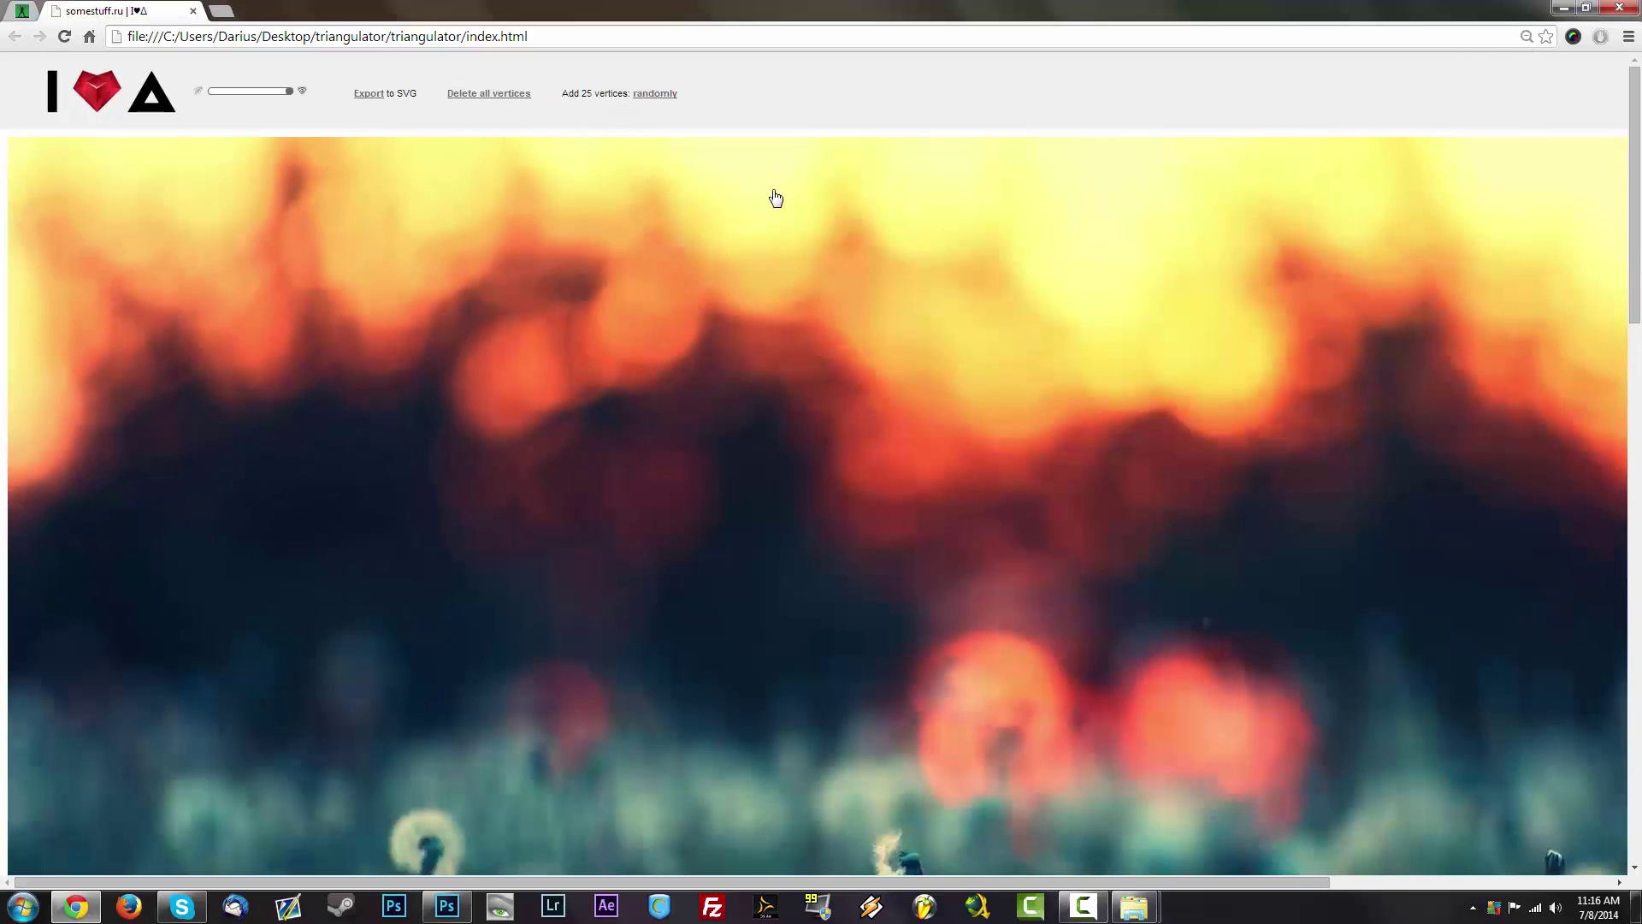
pyautogui.hotkey('ctrl', '-')
pyautogui.hotkey('ctrl', '-')
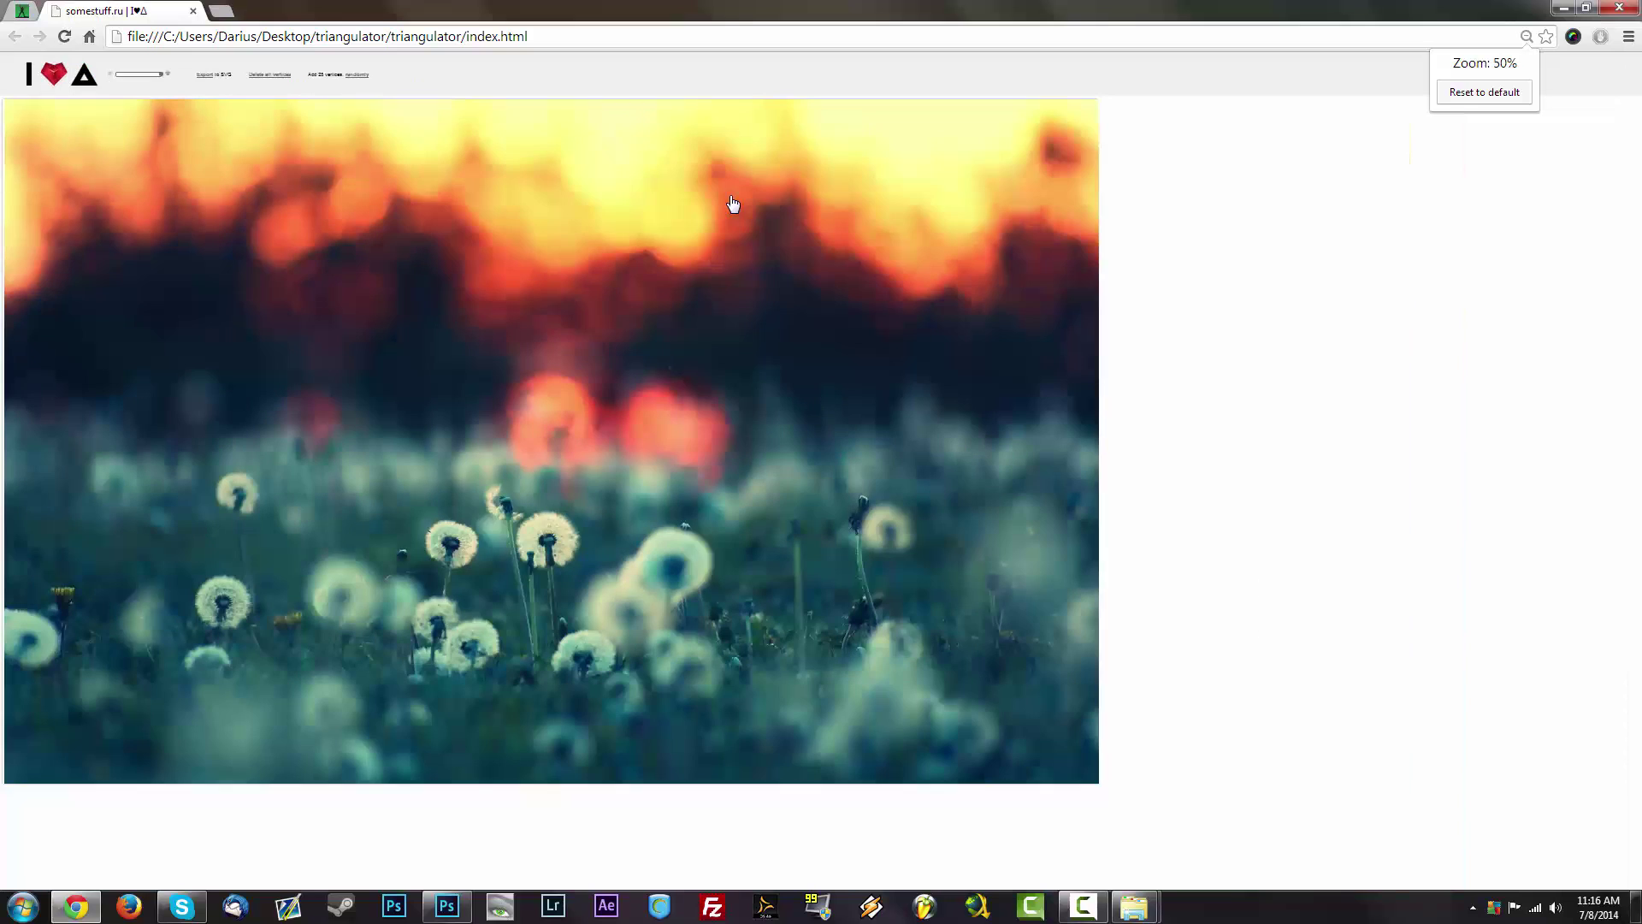
pyautogui.hotkey('ctrl', '+')
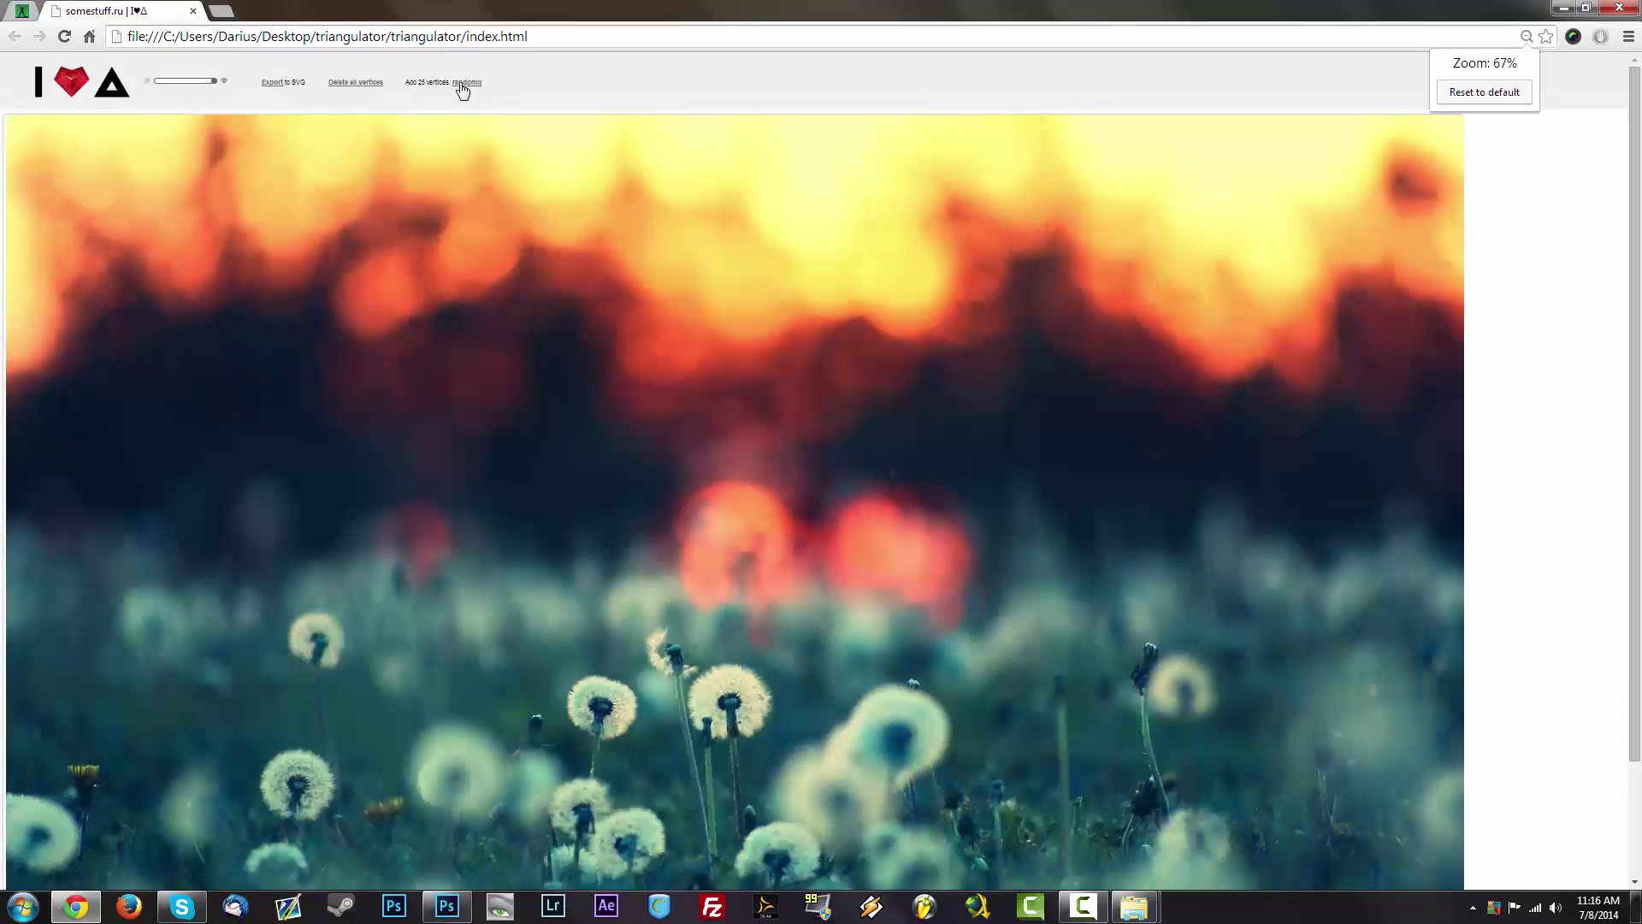
pyautogui.hotkey('ctrl', '-')
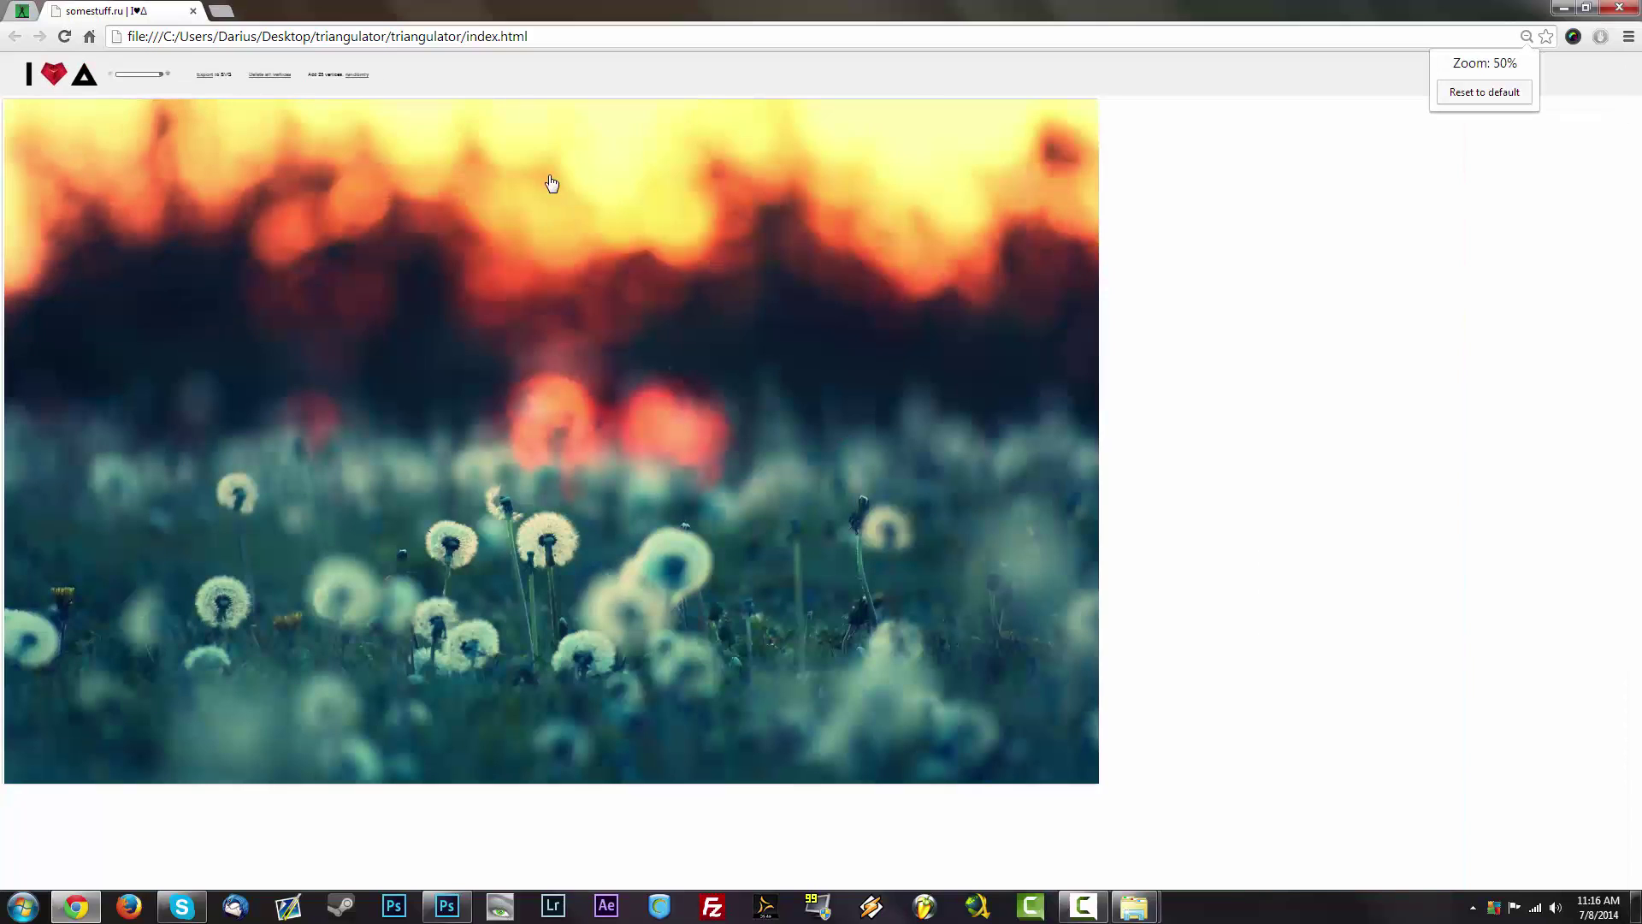
# Add repeated batches of 25 random vertices to triangulate the image at 50% zoom, and reset the page zoom to 100%.
pyautogui.click(362, 76)
pyautogui.click(363, 76)
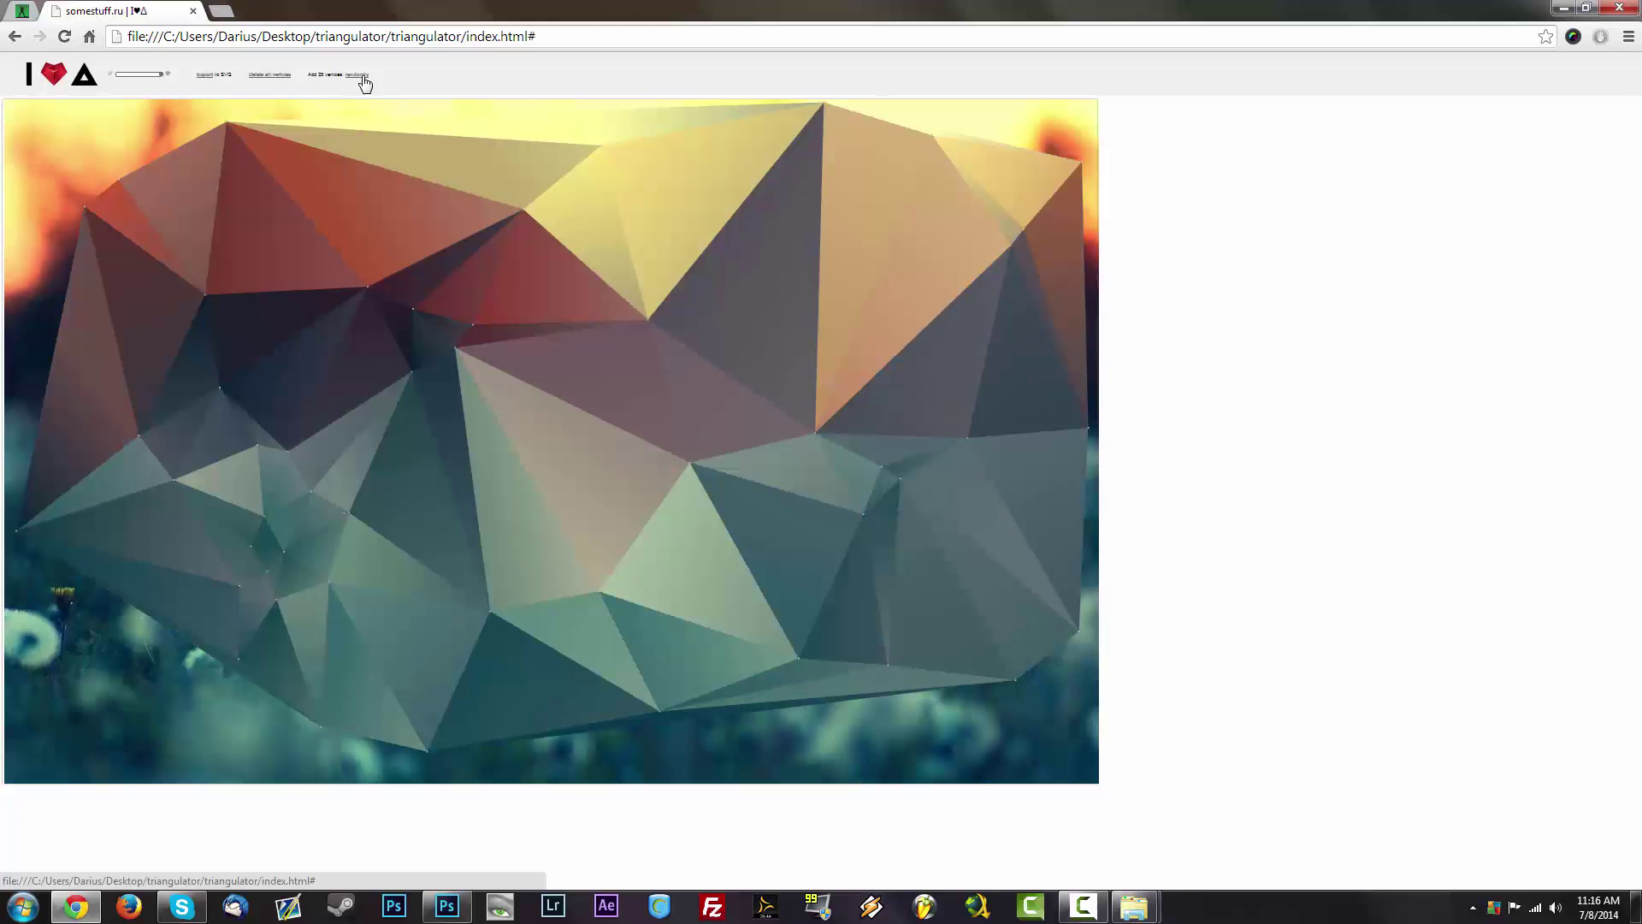
pyautogui.click(363, 76)
pyautogui.click(364, 77)
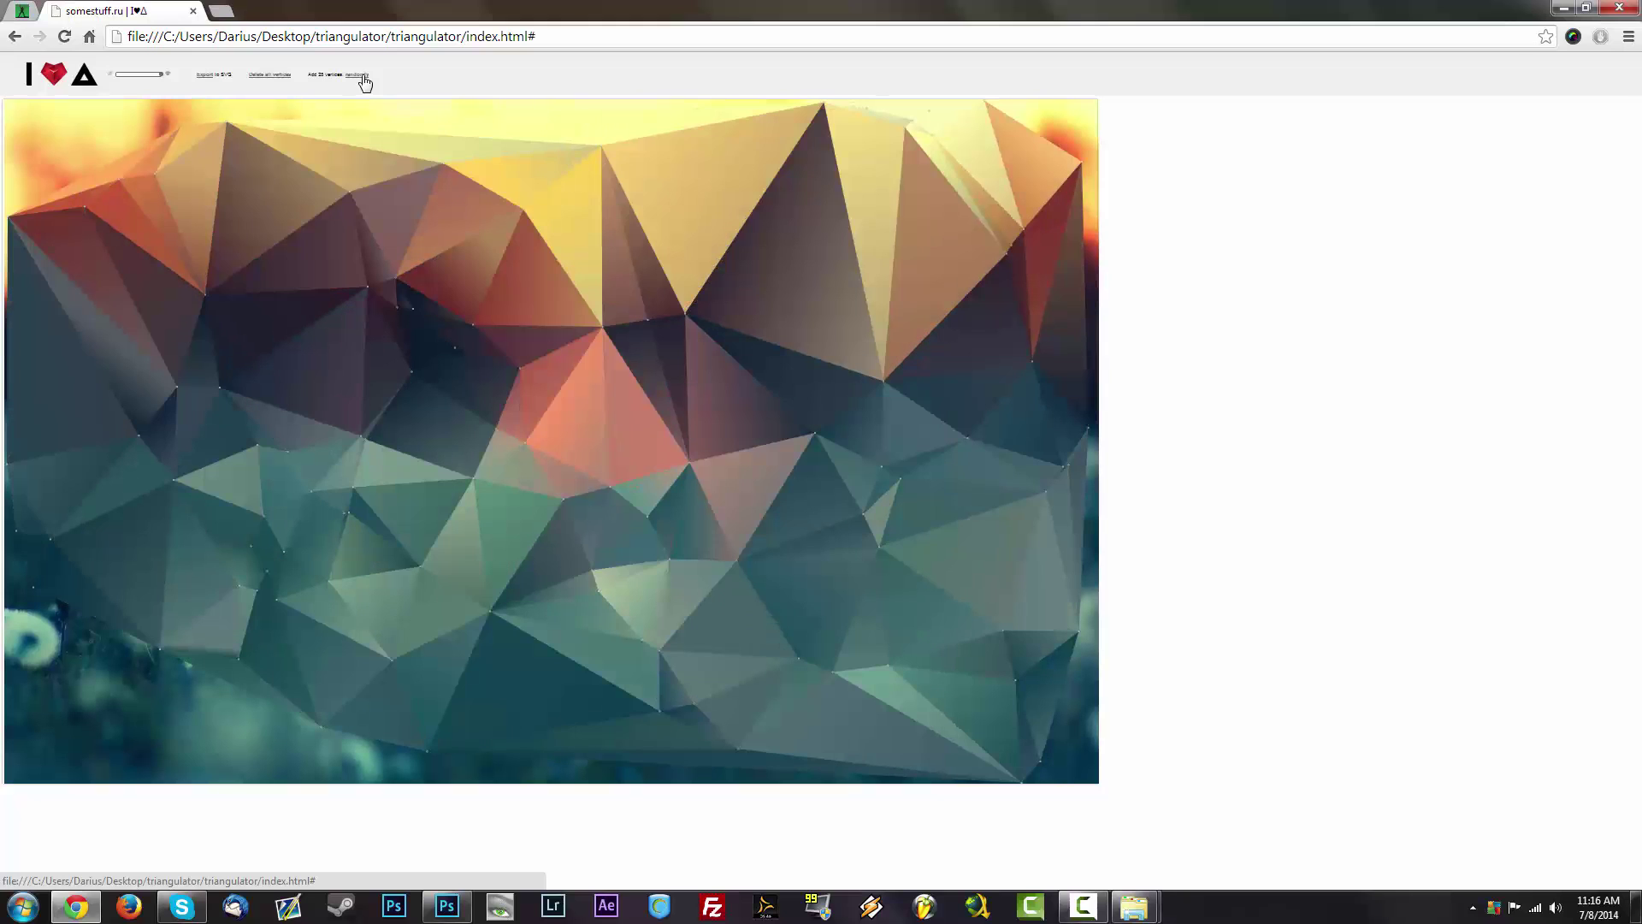
pyautogui.click(364, 76)
pyautogui.click(365, 76)
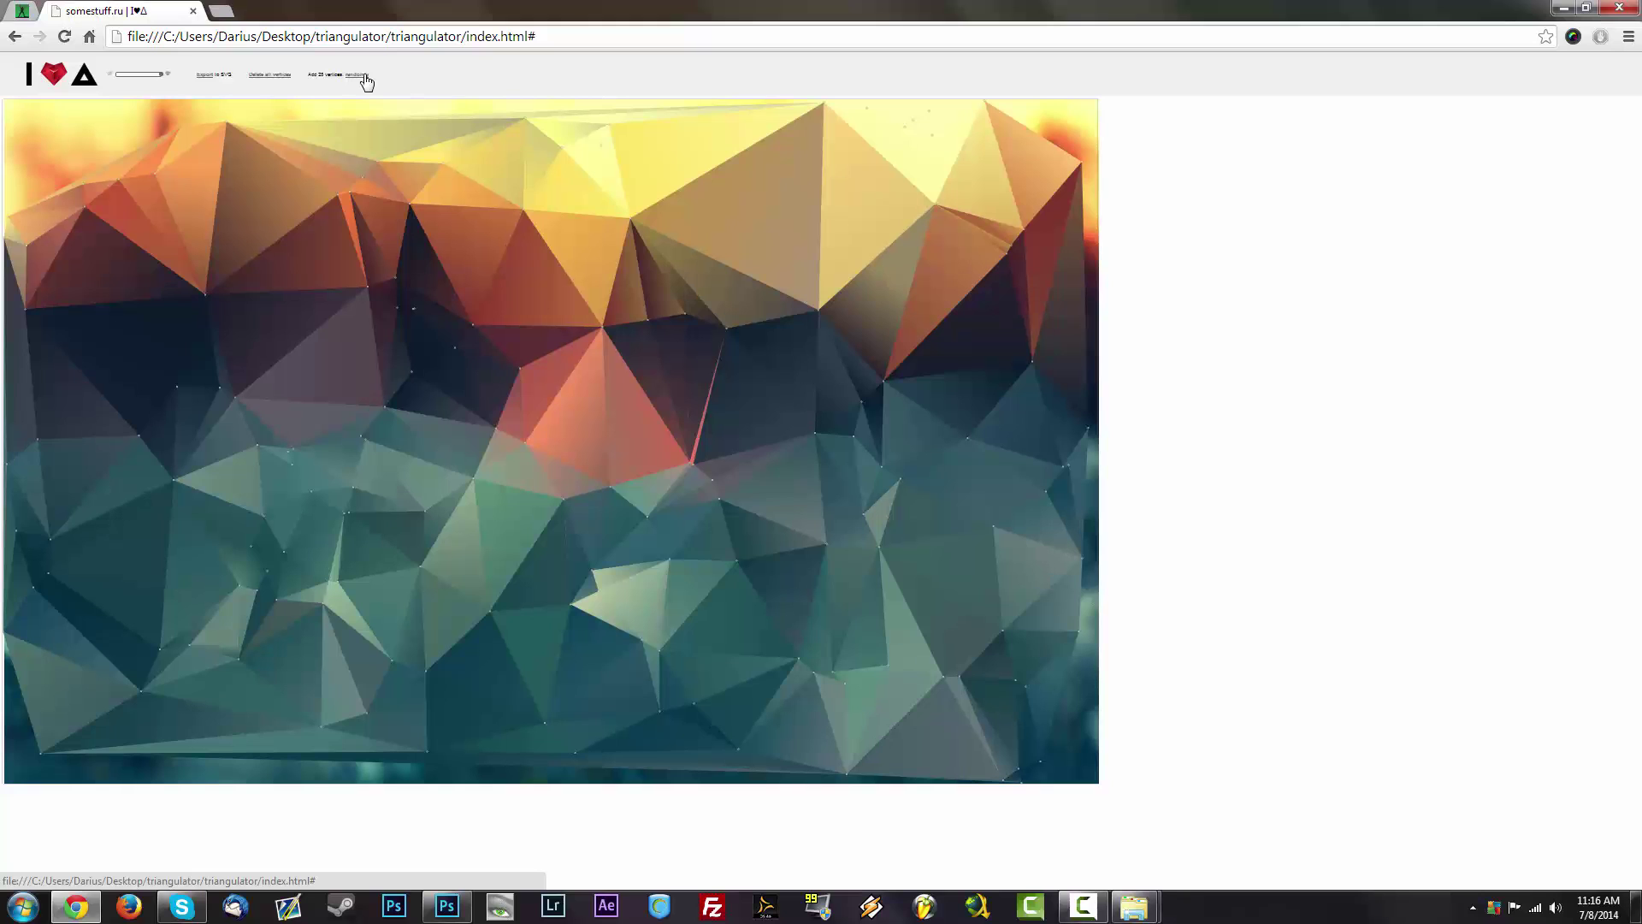
pyautogui.click(365, 76)
pyautogui.click(365, 76)
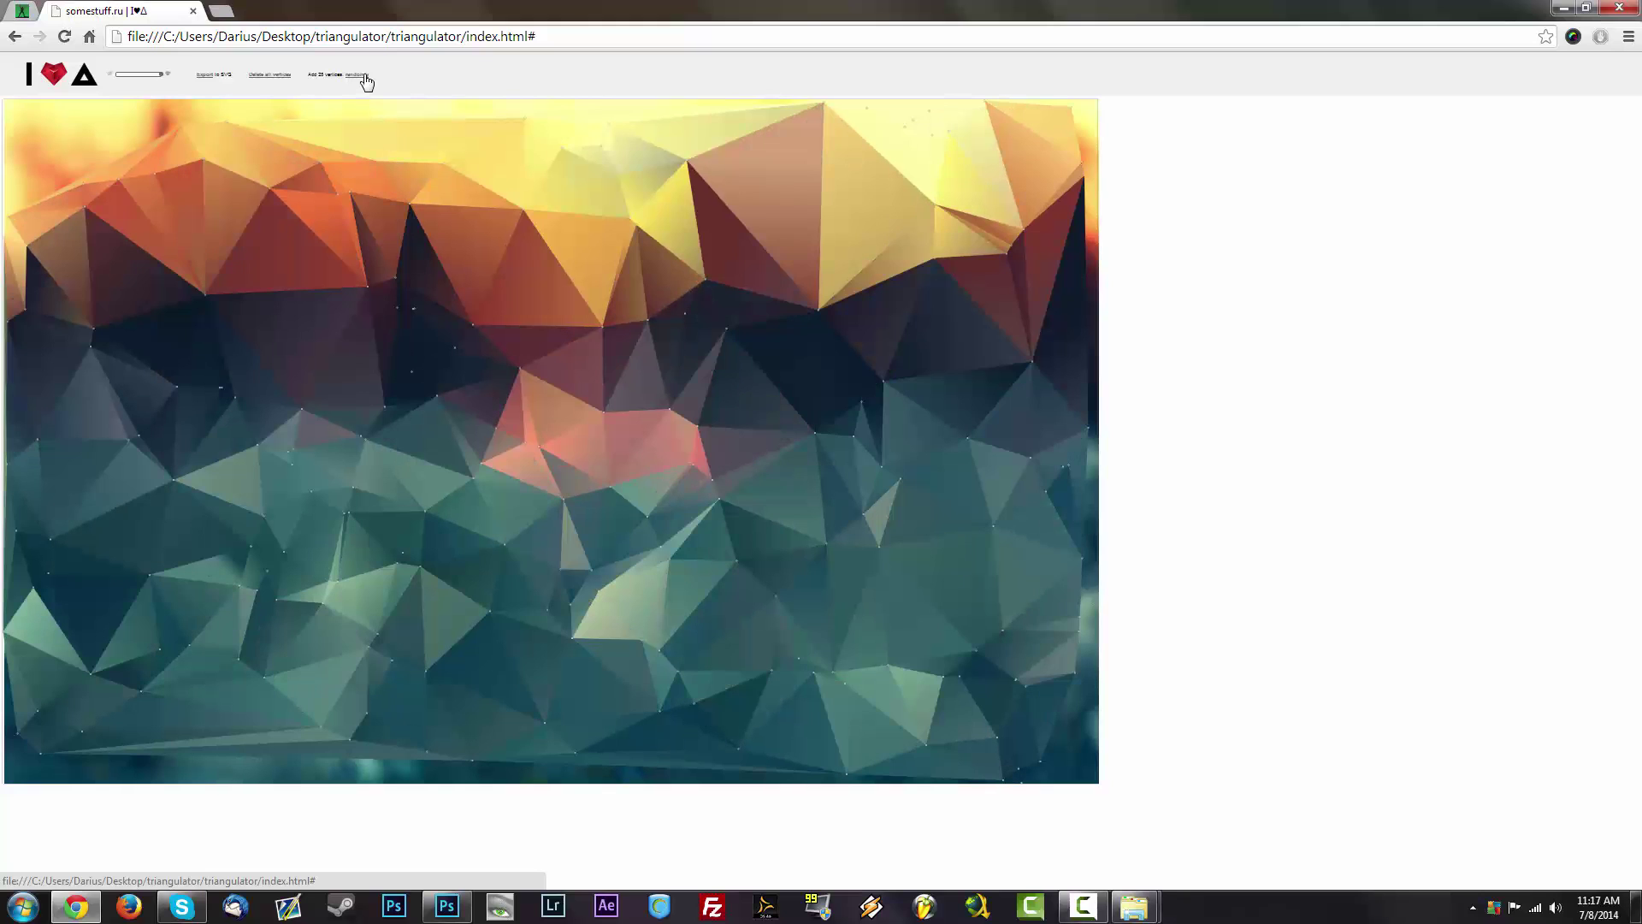
pyautogui.click(365, 76)
pyautogui.click(365, 76)
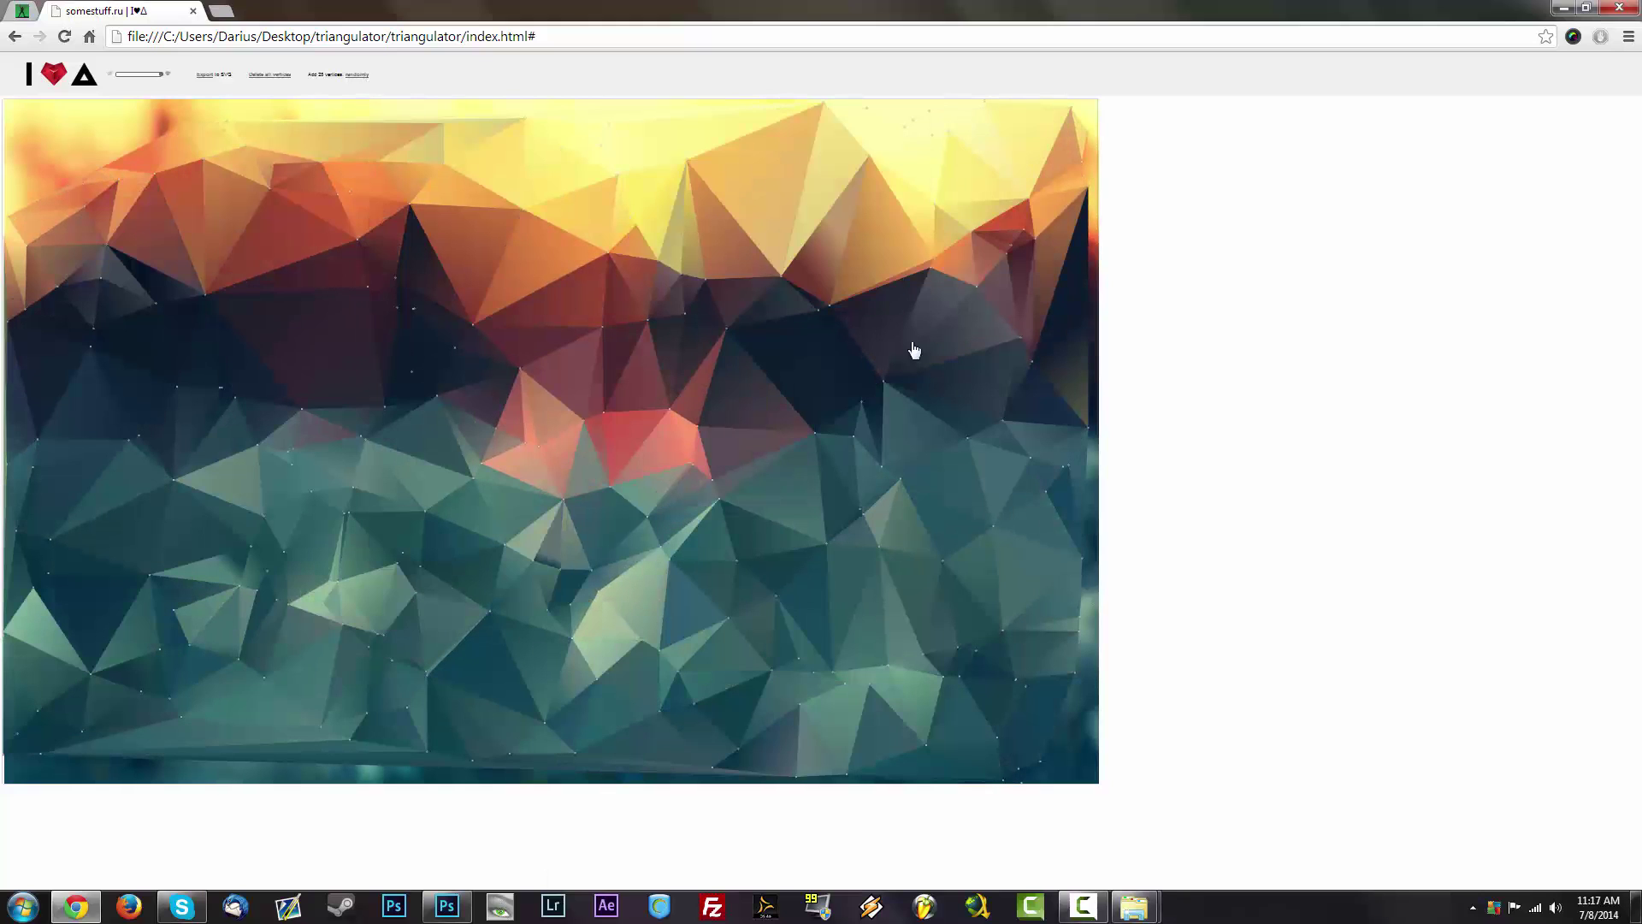
pyautogui.hotkey('ctrl', '0')
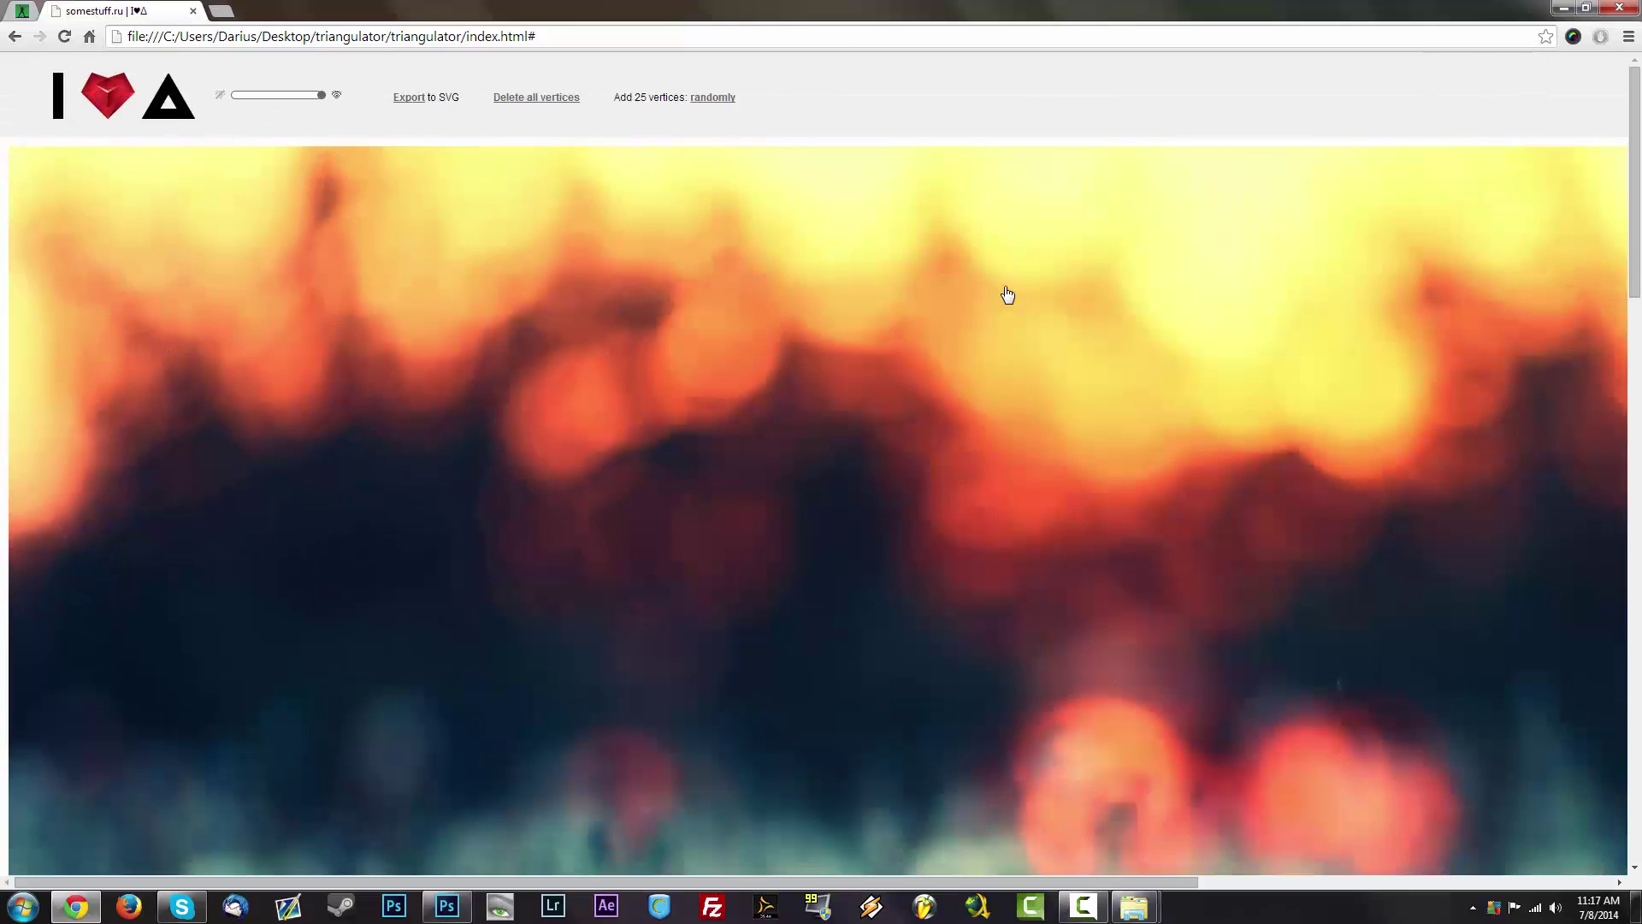
# Set the page zoom to 67% and position vertices at the image's upper-right corner and midway along its right edge.
pyautogui.hotkey('ctrl', '-')
pyautogui.hotkey('ctrl', '-')
pyautogui.hotkey('ctrl', '-')
pyautogui.hotkey('ctrl', '-')
pyautogui.hotkey('ctrl', '-')
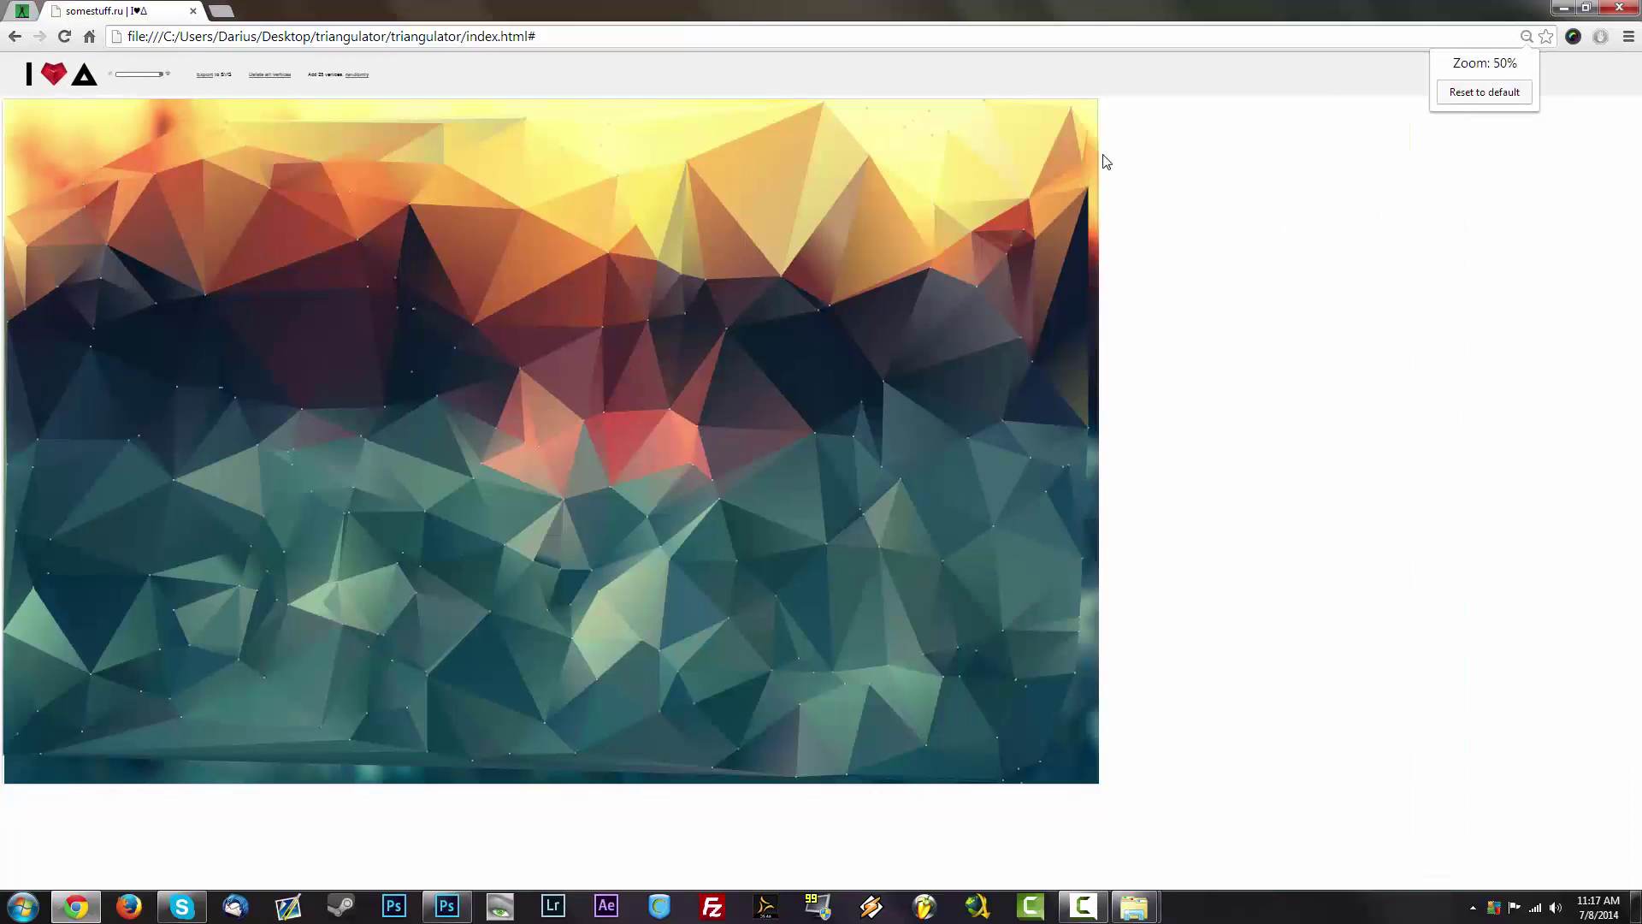
pyautogui.hotkey('ctrl', '+')
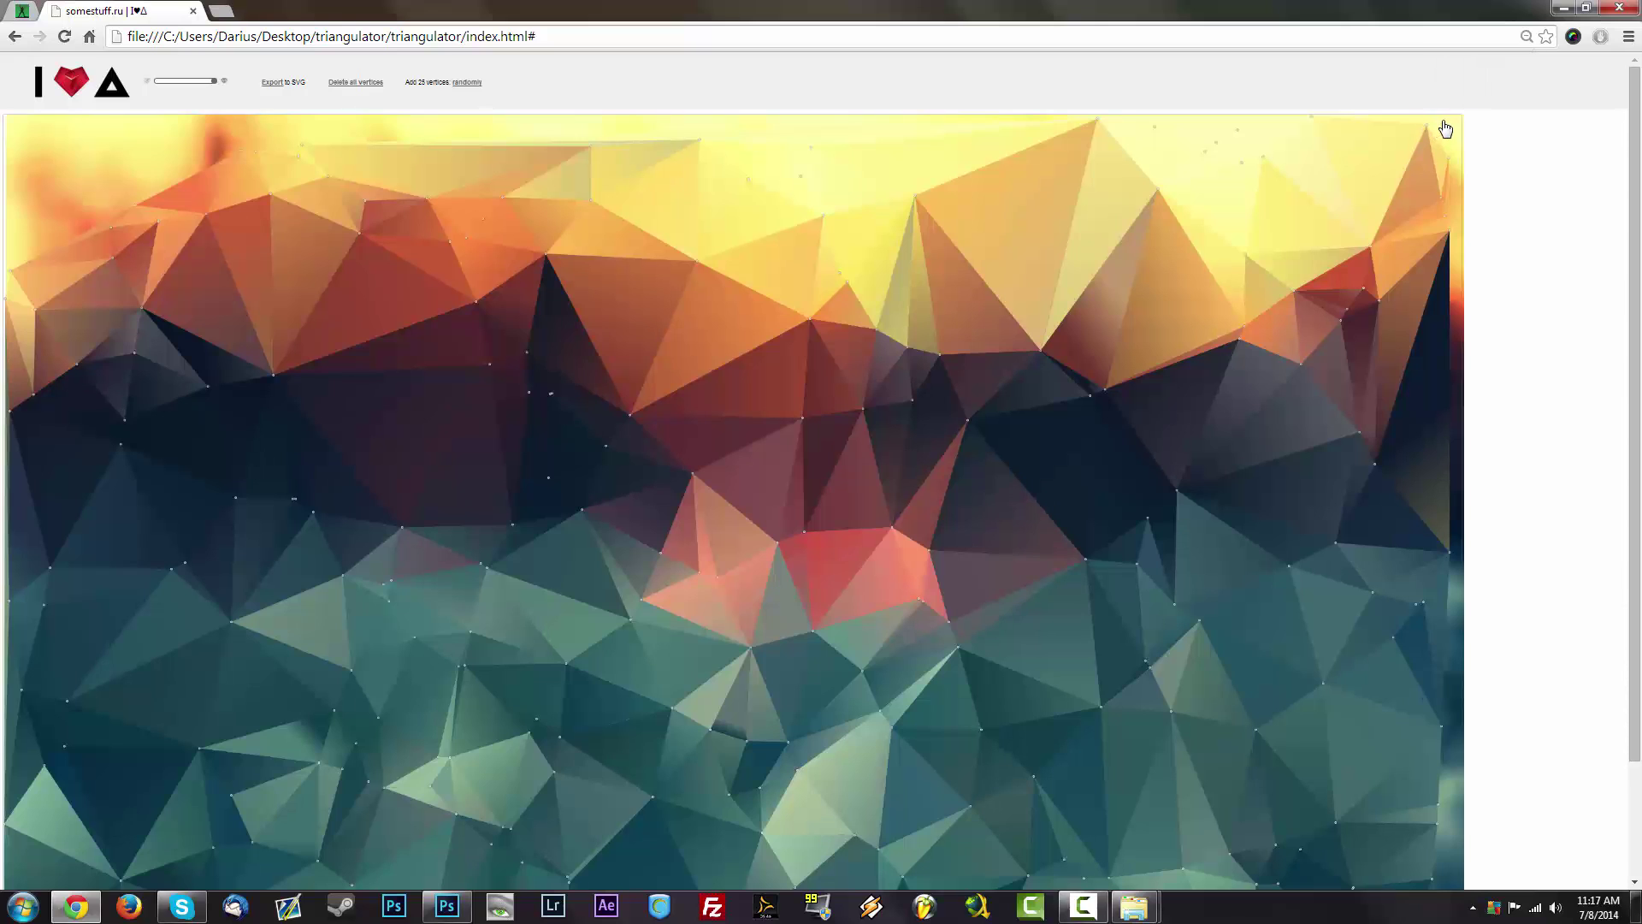
pyautogui.click(1444, 122)
pyautogui.moveTo(1456, 121); pyautogui.dragTo(1457, 118)
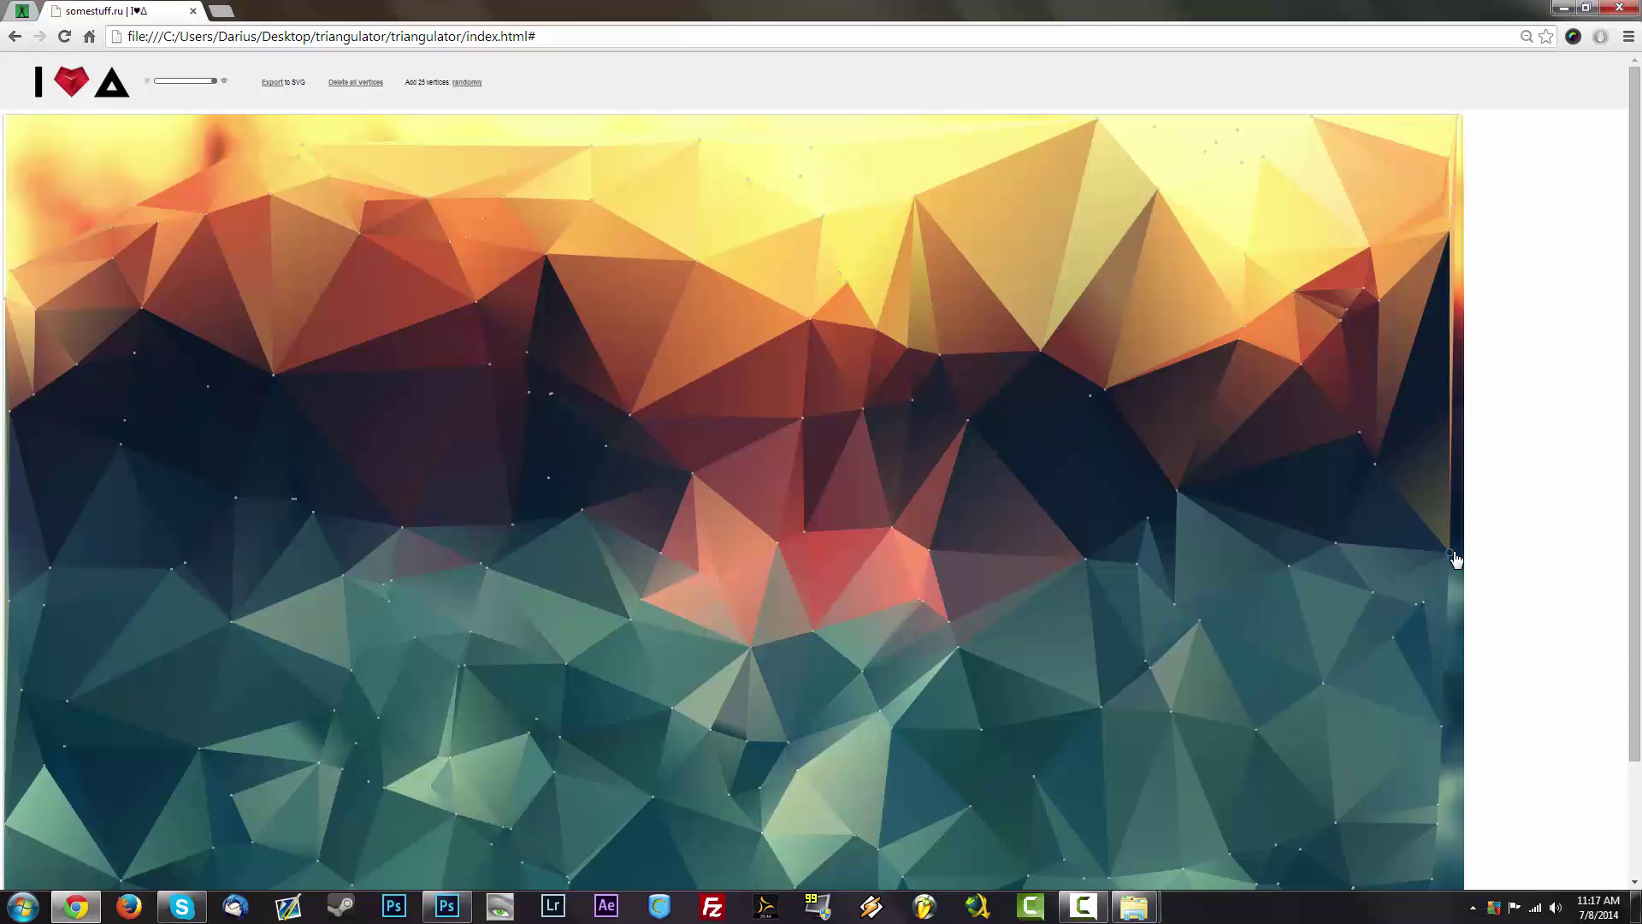
pyautogui.moveTo(1458, 557); pyautogui.dragTo(1465, 563)
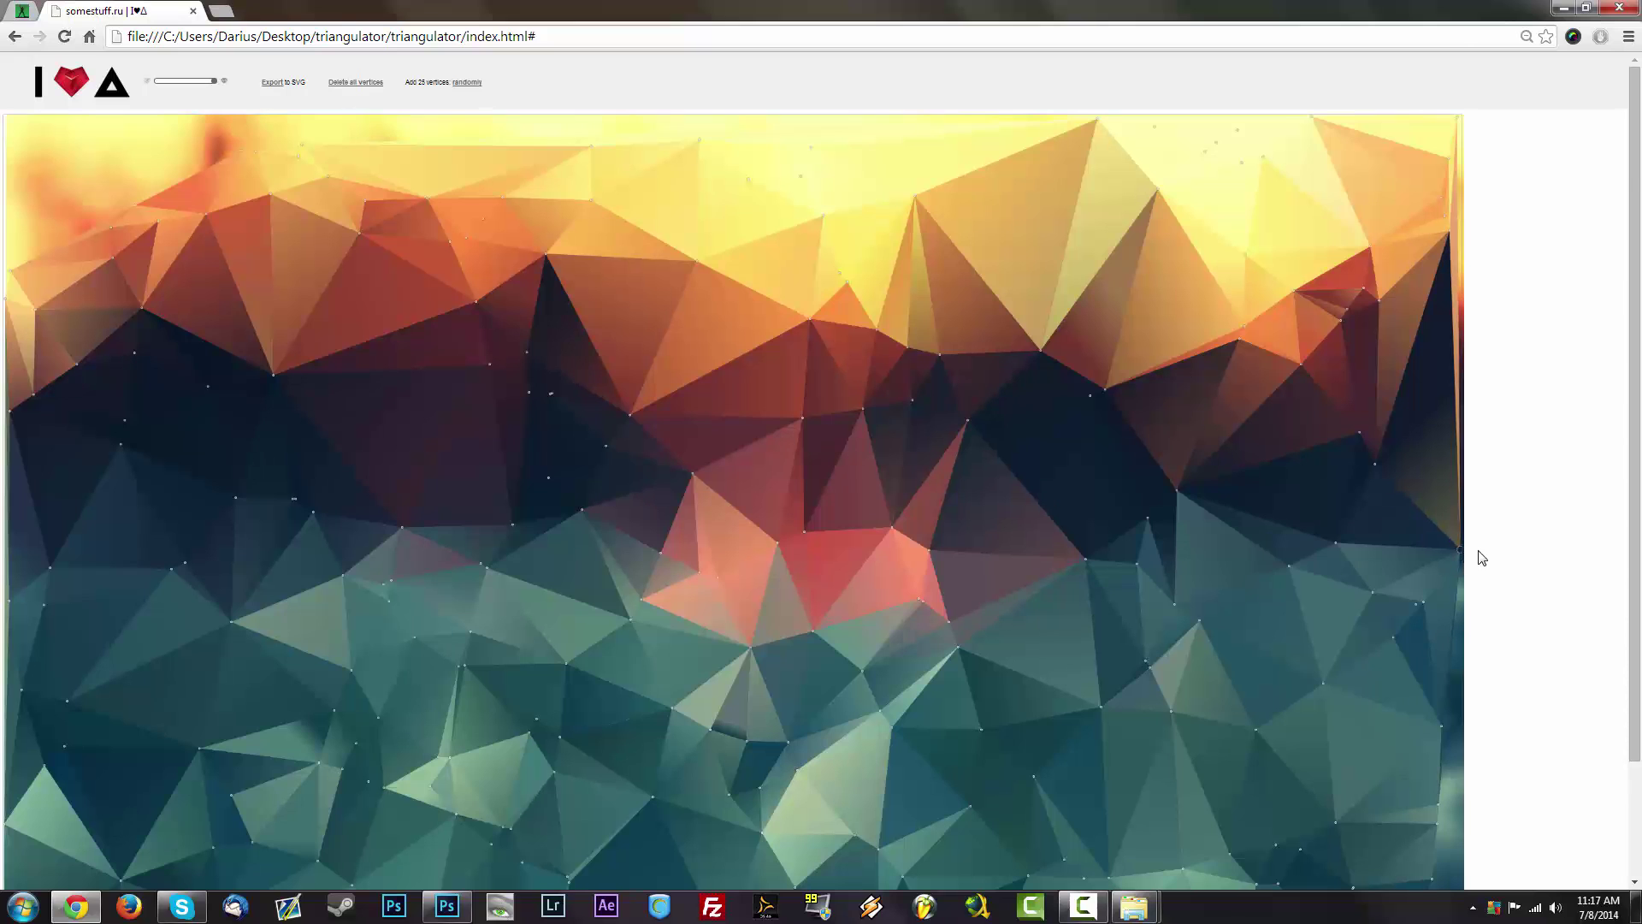
# Adjust vertices near the image's lower-right corner and move the mid-height vertex flush against the right edge.
pyautogui.scroll(-2, 1484, 555)
pyautogui.click(1381, 847)
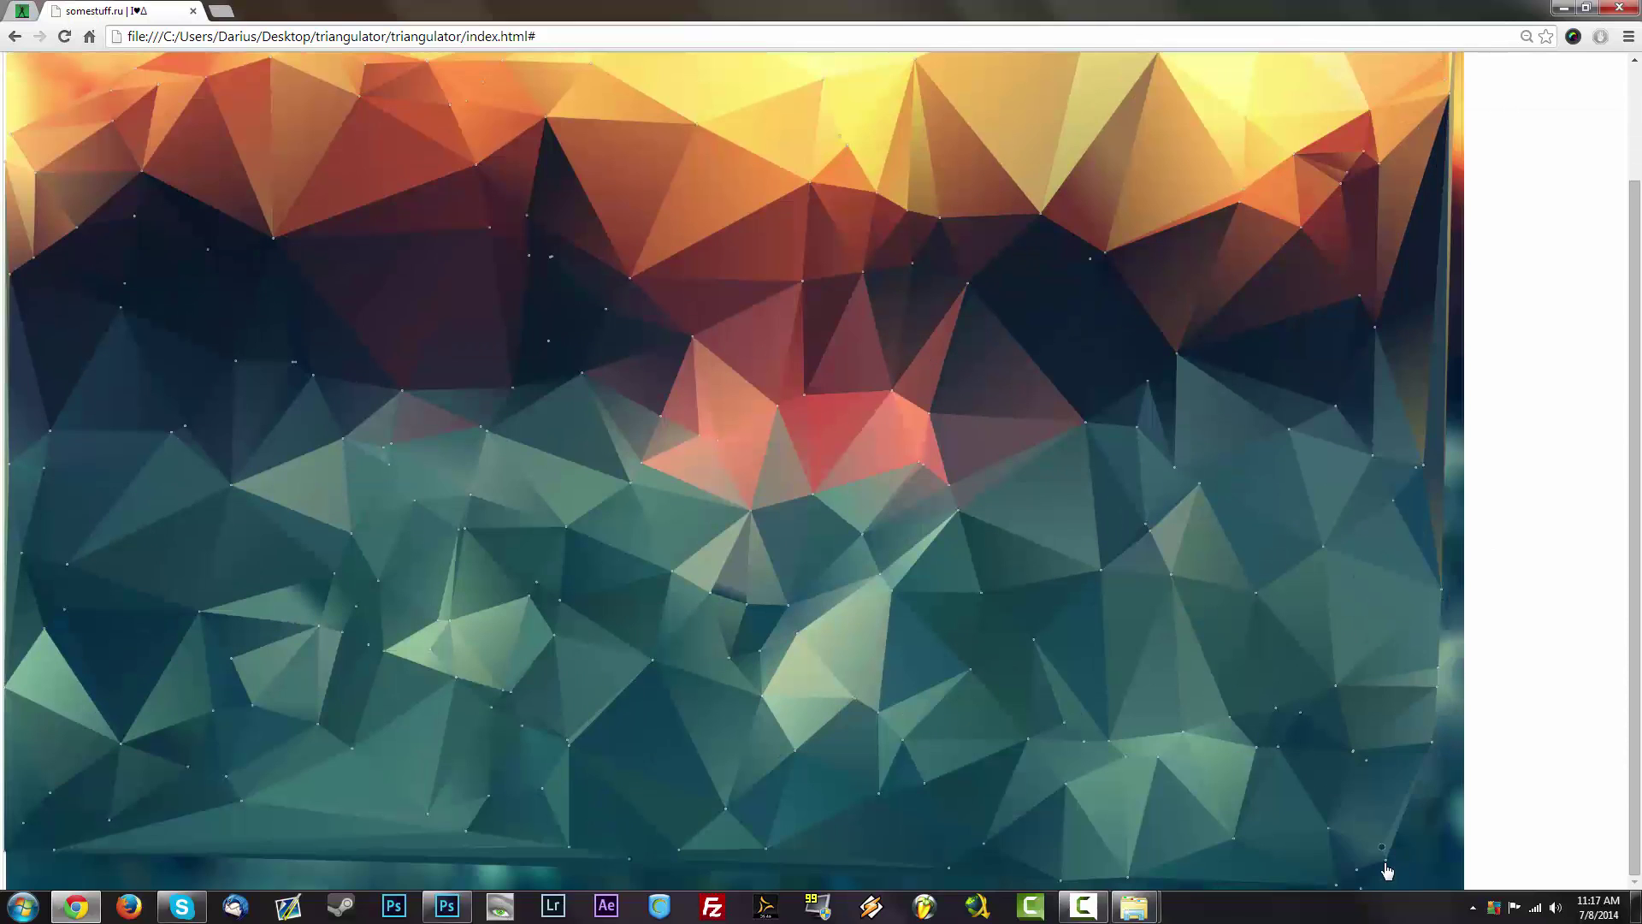
pyautogui.click(1455, 423)
pyautogui.moveTo(1460, 432); pyautogui.dragTo(1465, 434)
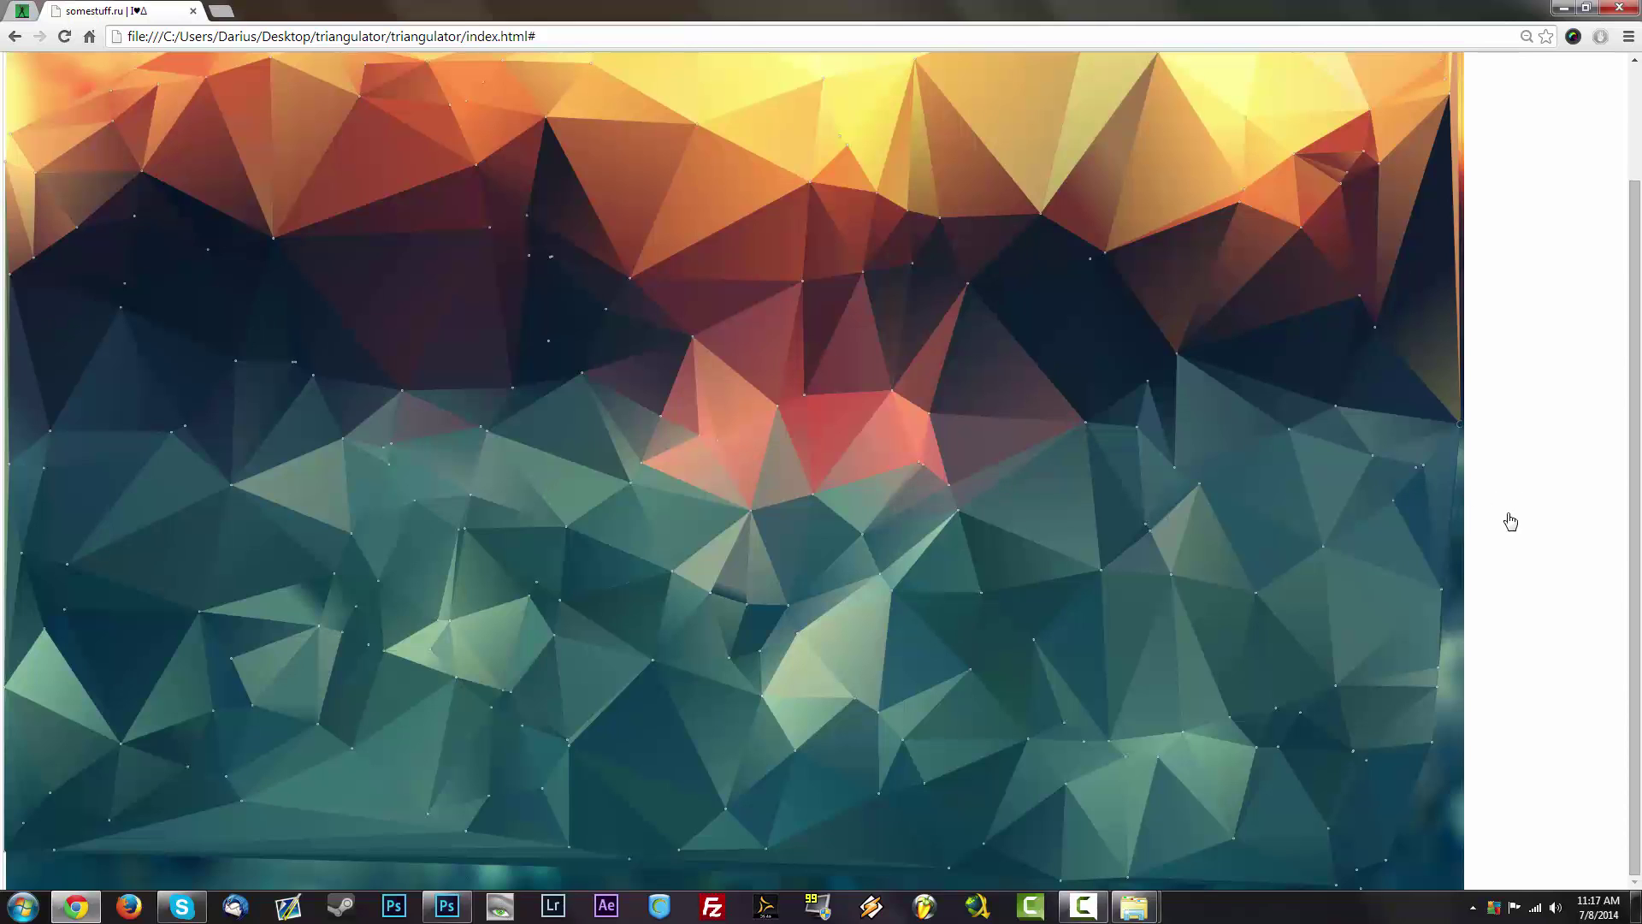
pyautogui.scroll(2, 1510, 520)
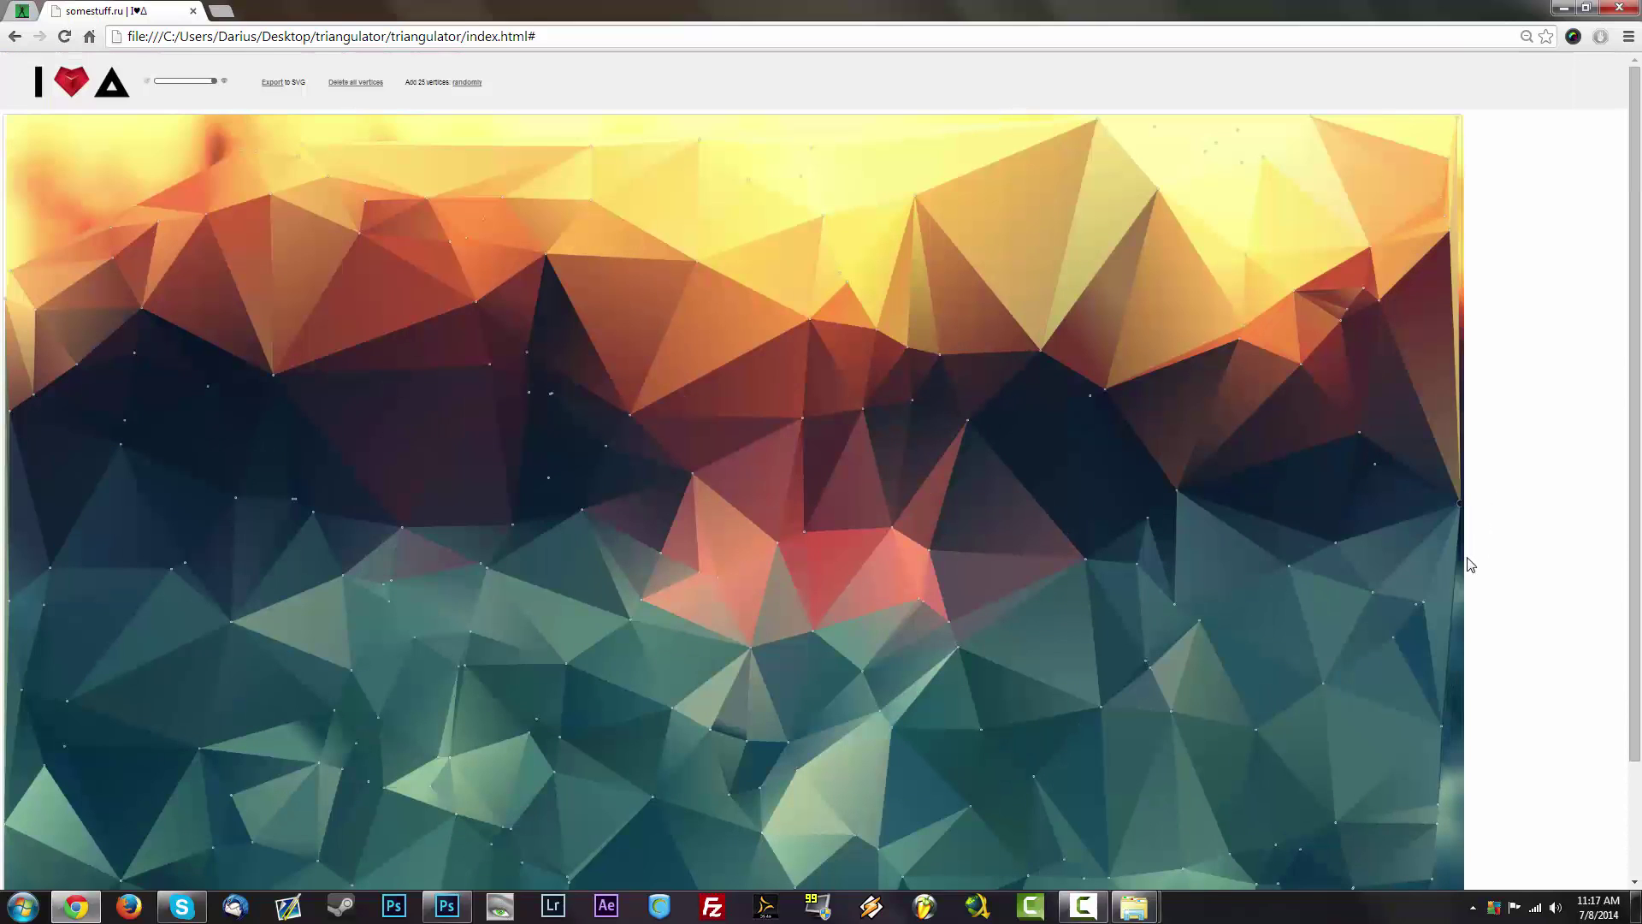
pyautogui.click(1458, 603)
pyautogui.moveTo(1458, 605); pyautogui.dragTo(1463, 593)
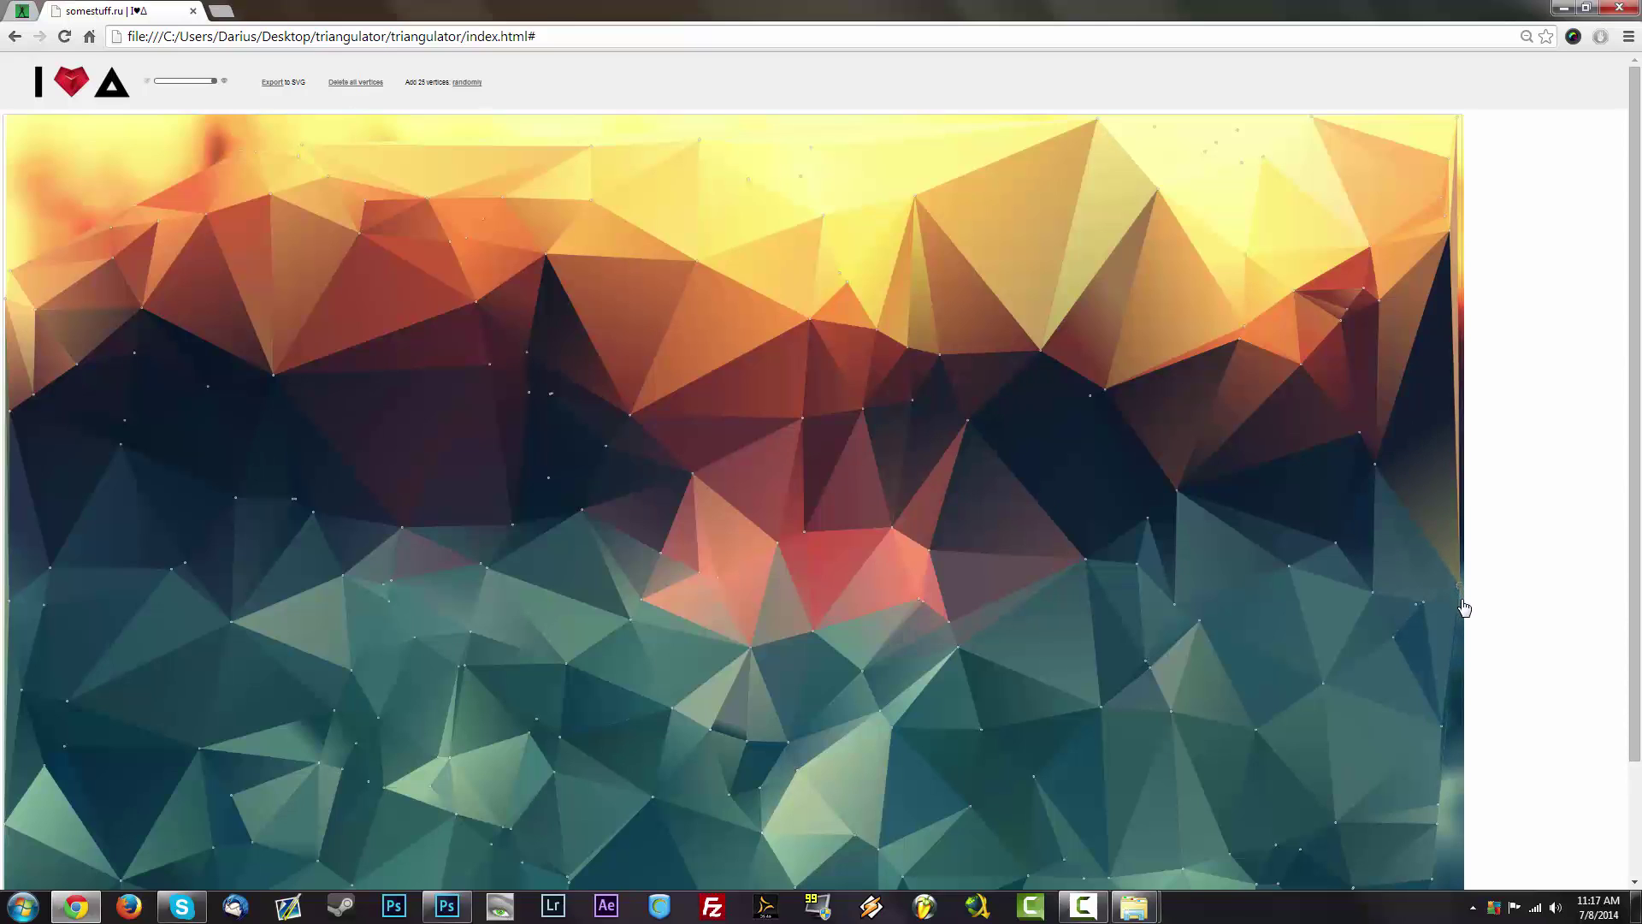
# Place vertices in the image's lower-left and upper-left corners, plus one just inside the upper-left corner.
pyautogui.scroll(-2, 1507, 634)
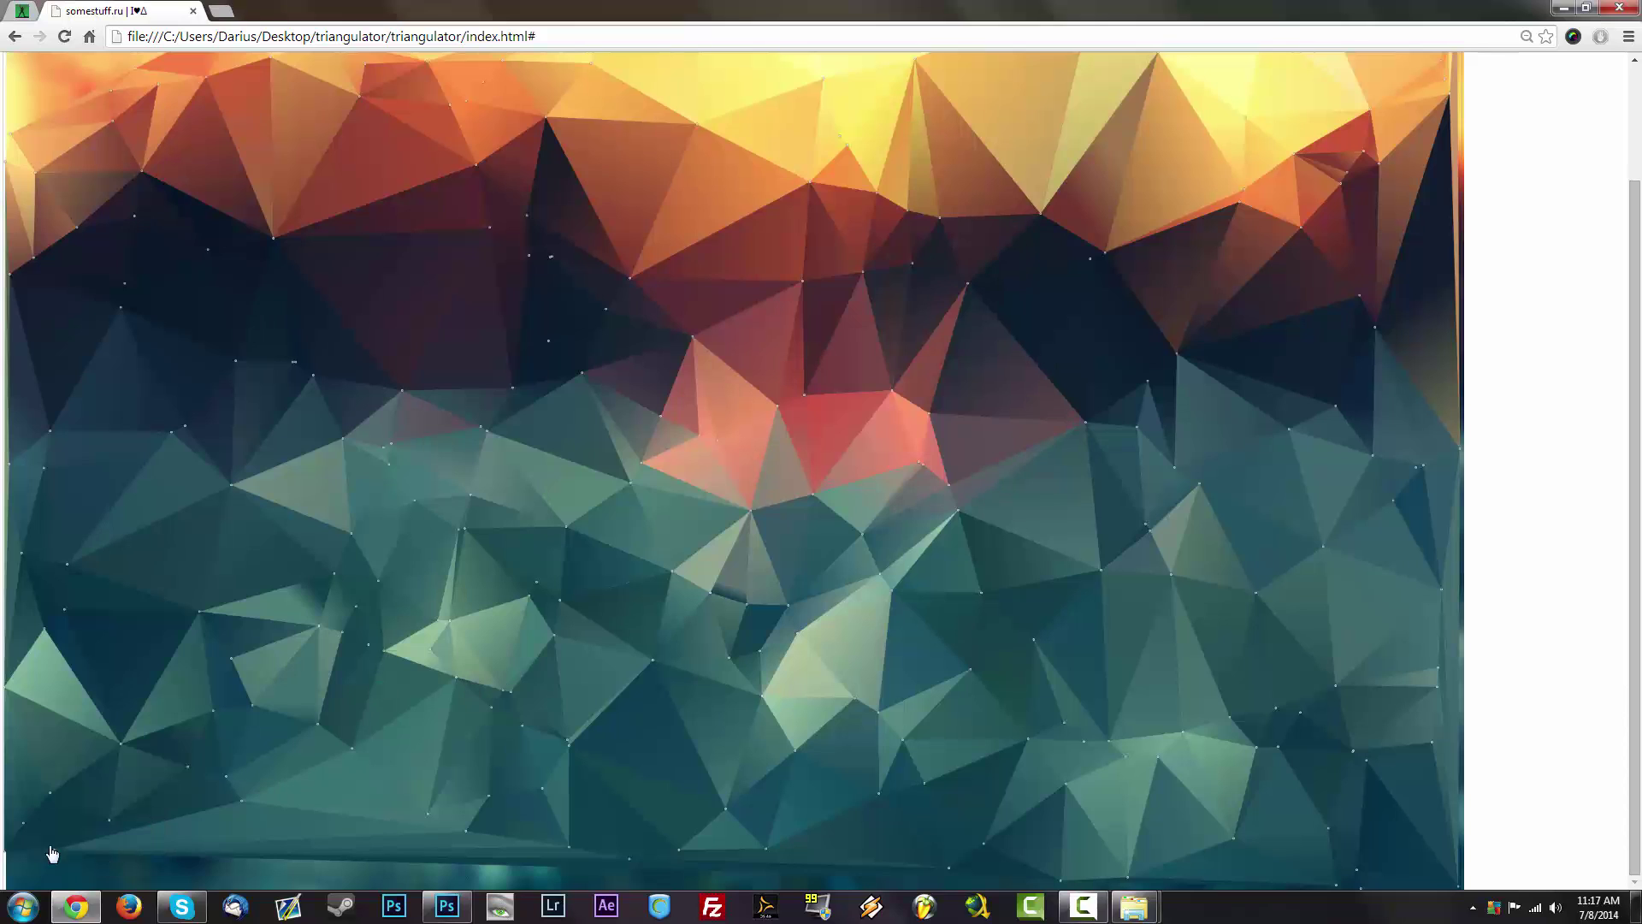
pyautogui.click(9, 863)
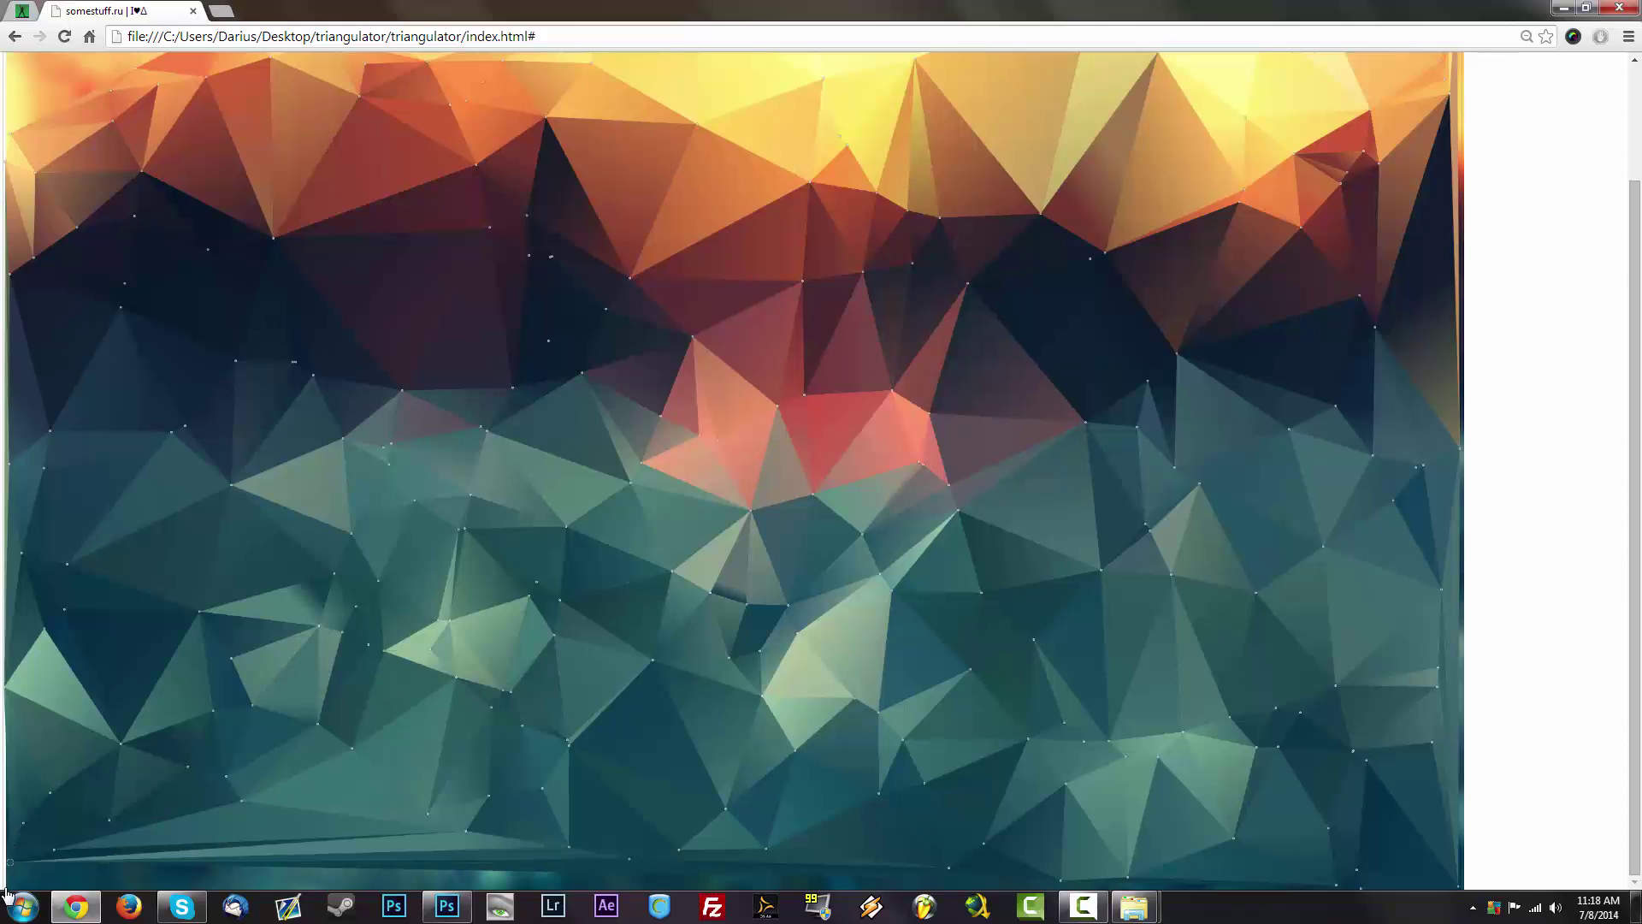
pyautogui.moveTo(5, 890); pyautogui.dragTo(9, 891)
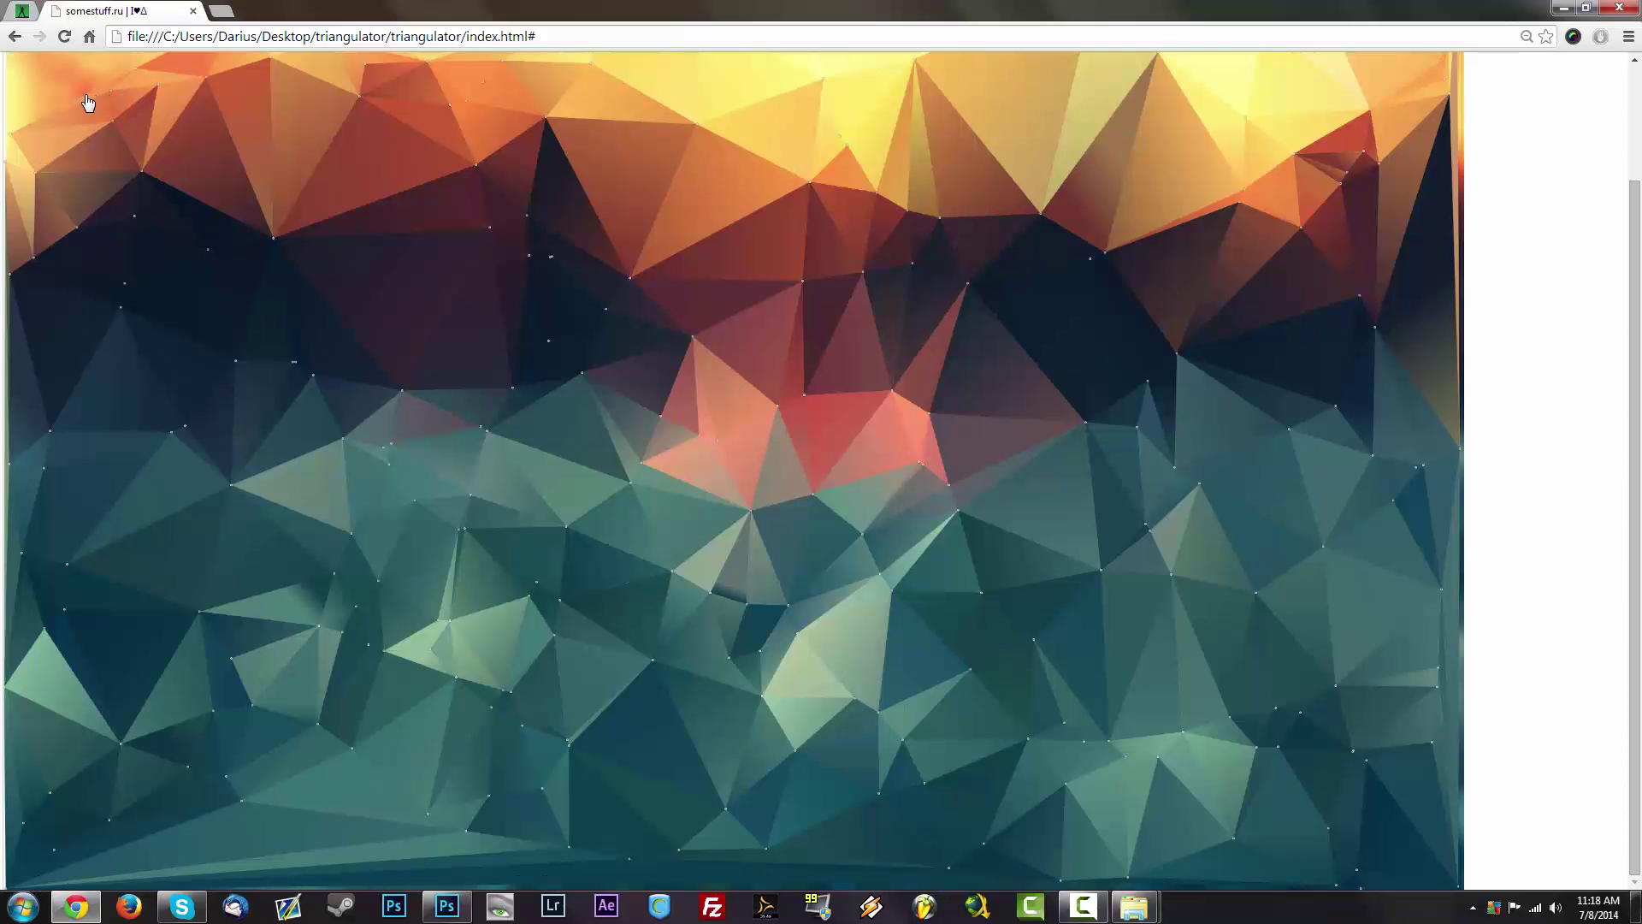
pyautogui.scroll(2, 109, 104)
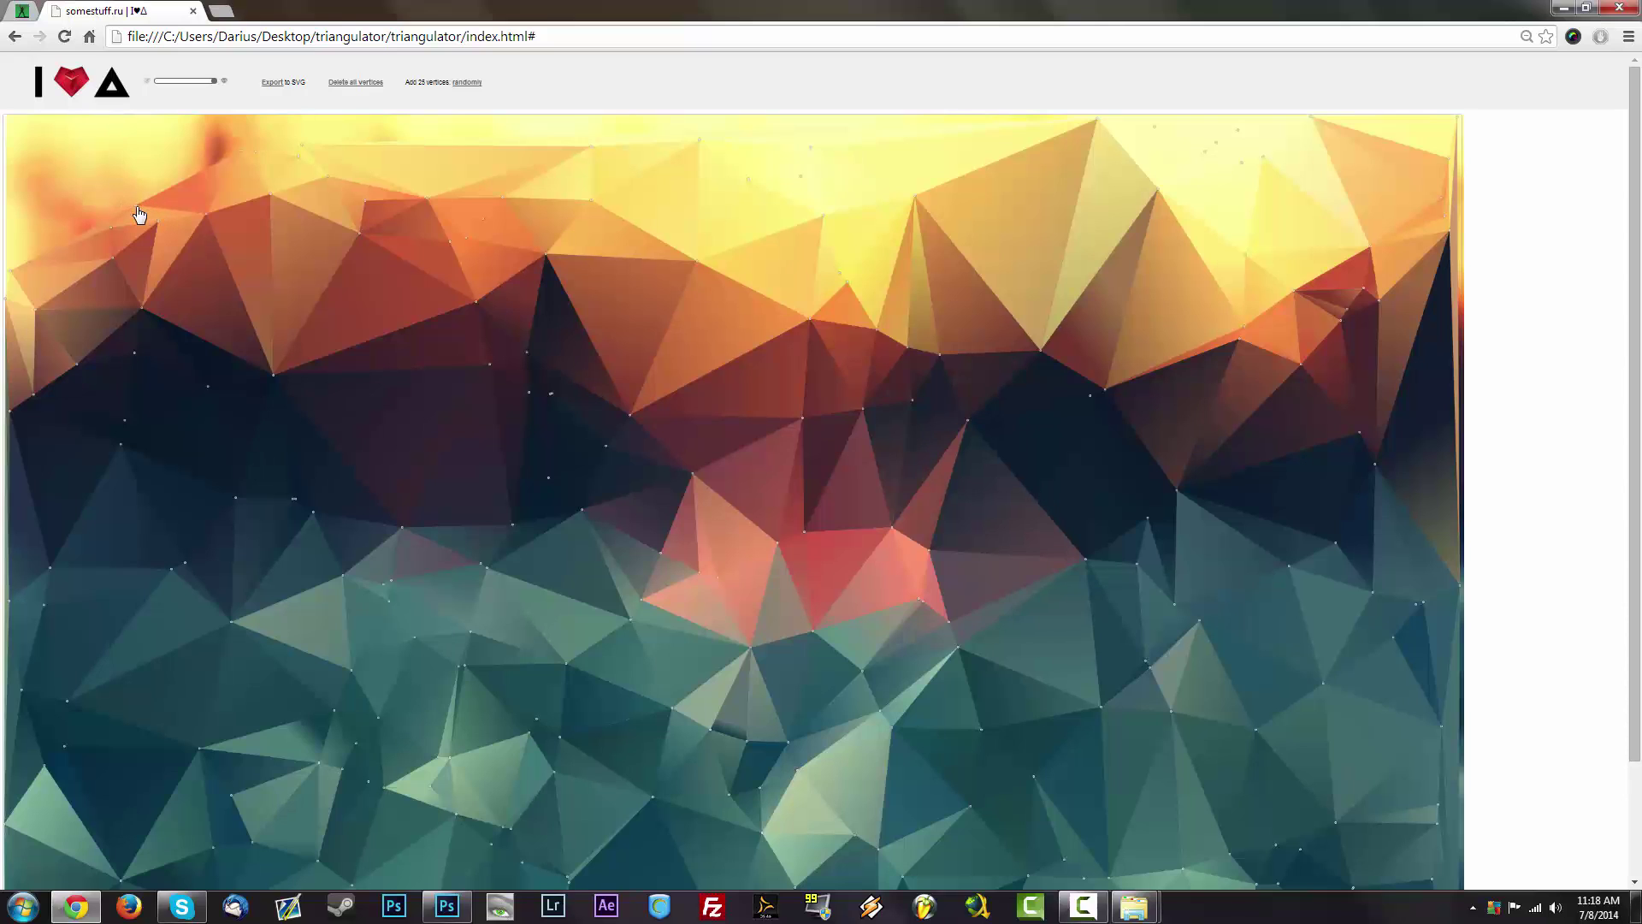
pyautogui.click(12, 125)
pyautogui.click(12, 126)
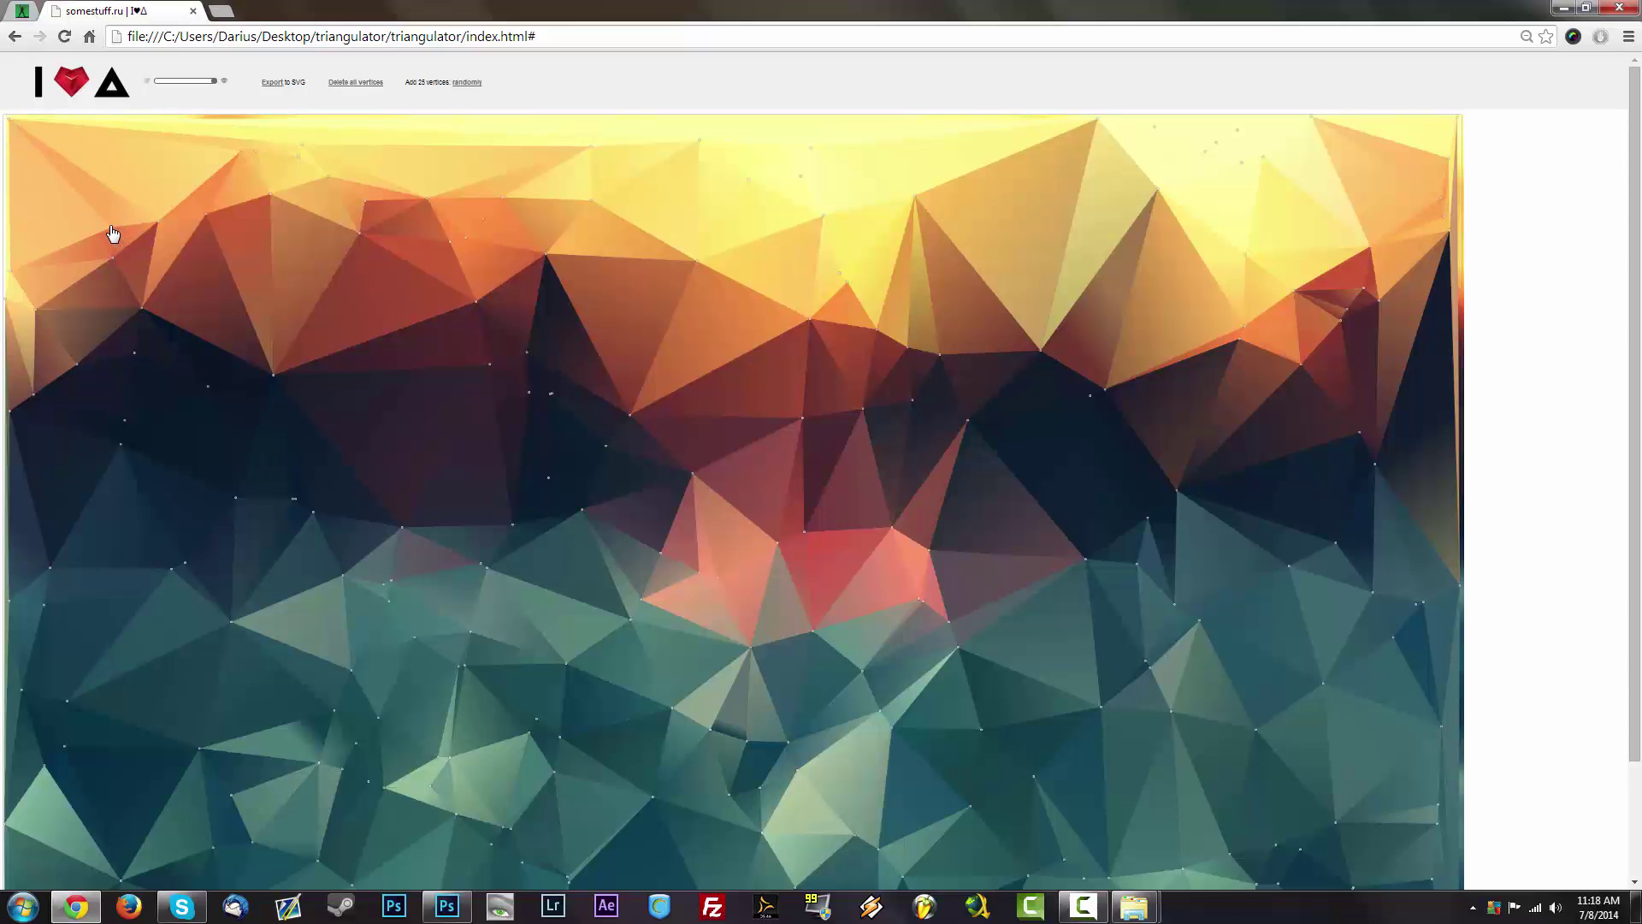
pyautogui.click(60, 189)
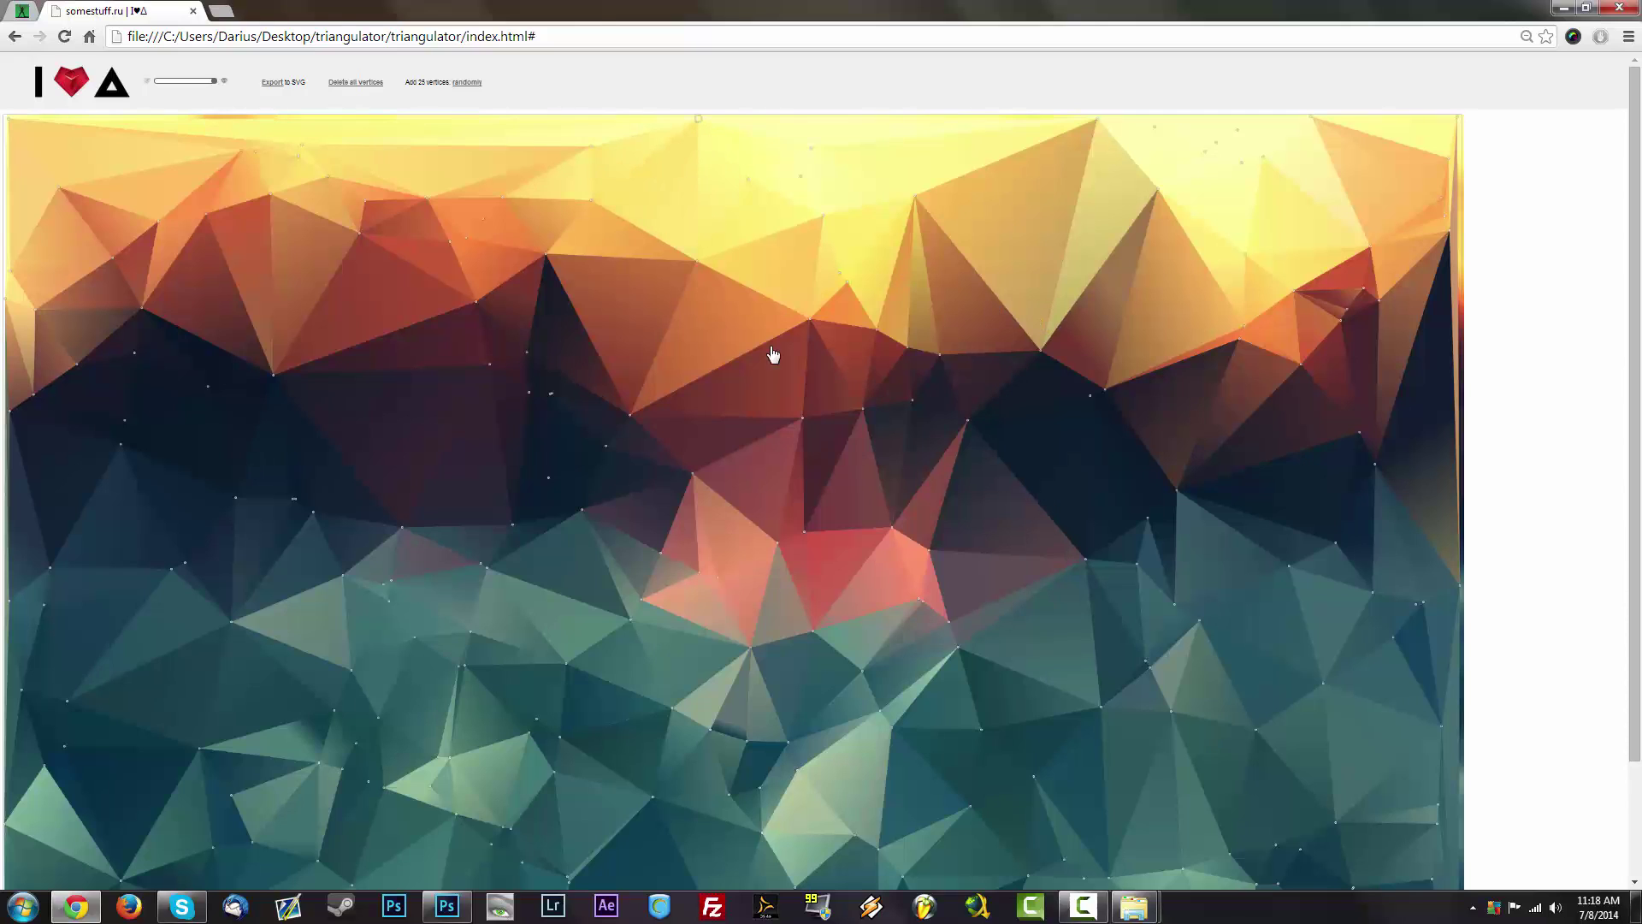
# Examine the triangulated image from top to bottom and check the Online-Convert PNG converter page.
pyautogui.scroll(-2, 919, 393)
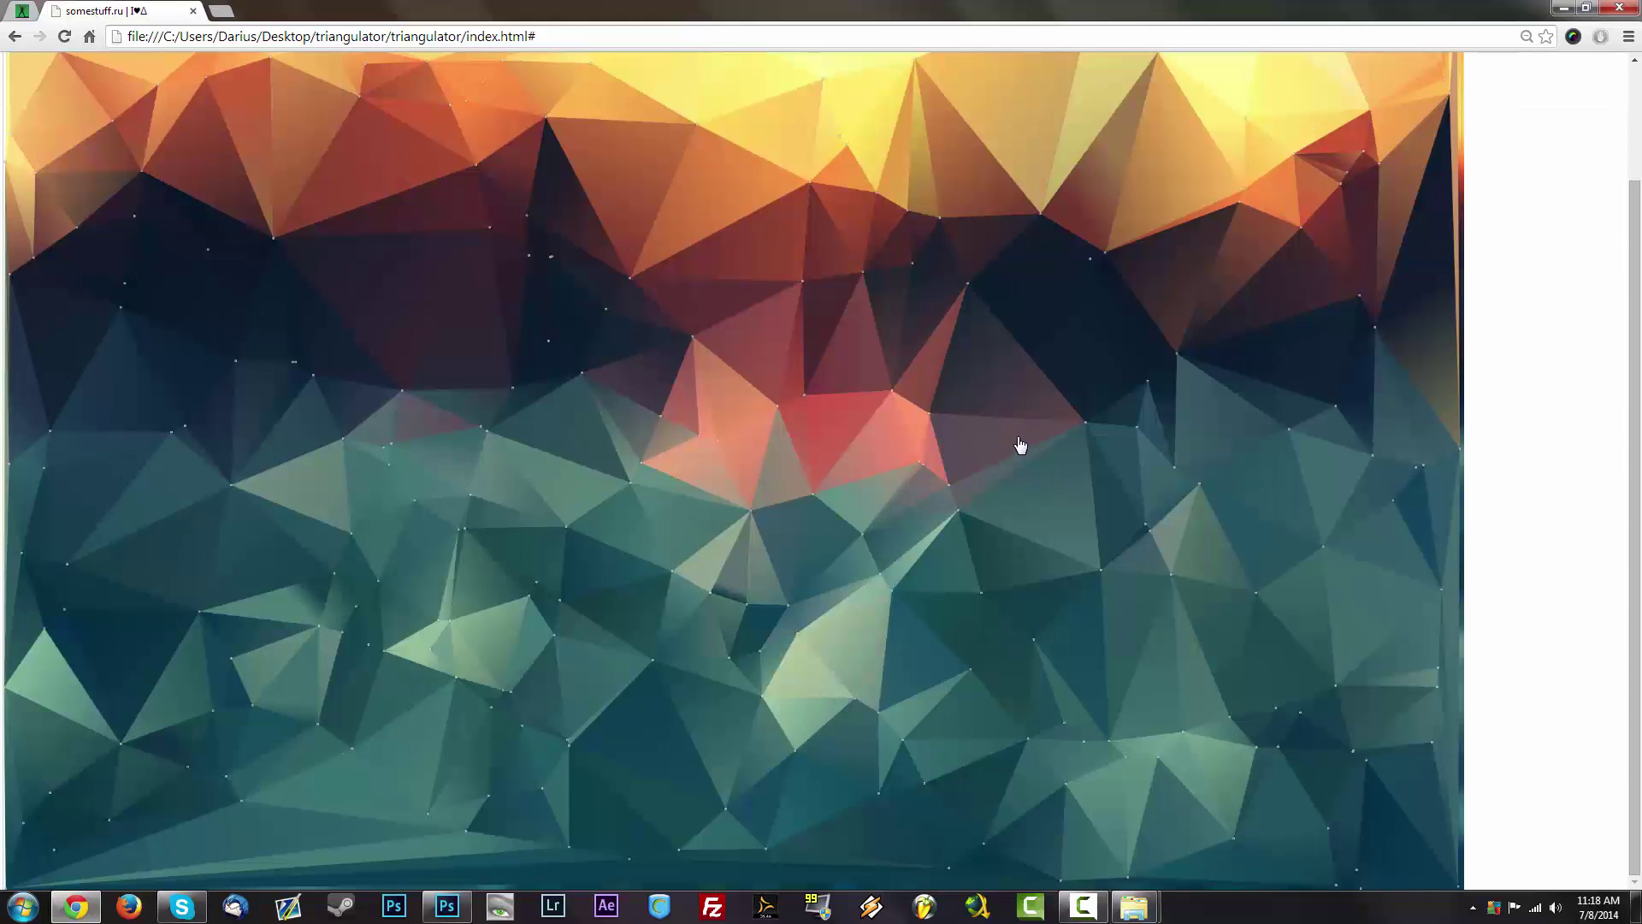
pyautogui.scroll(2, 1015, 473)
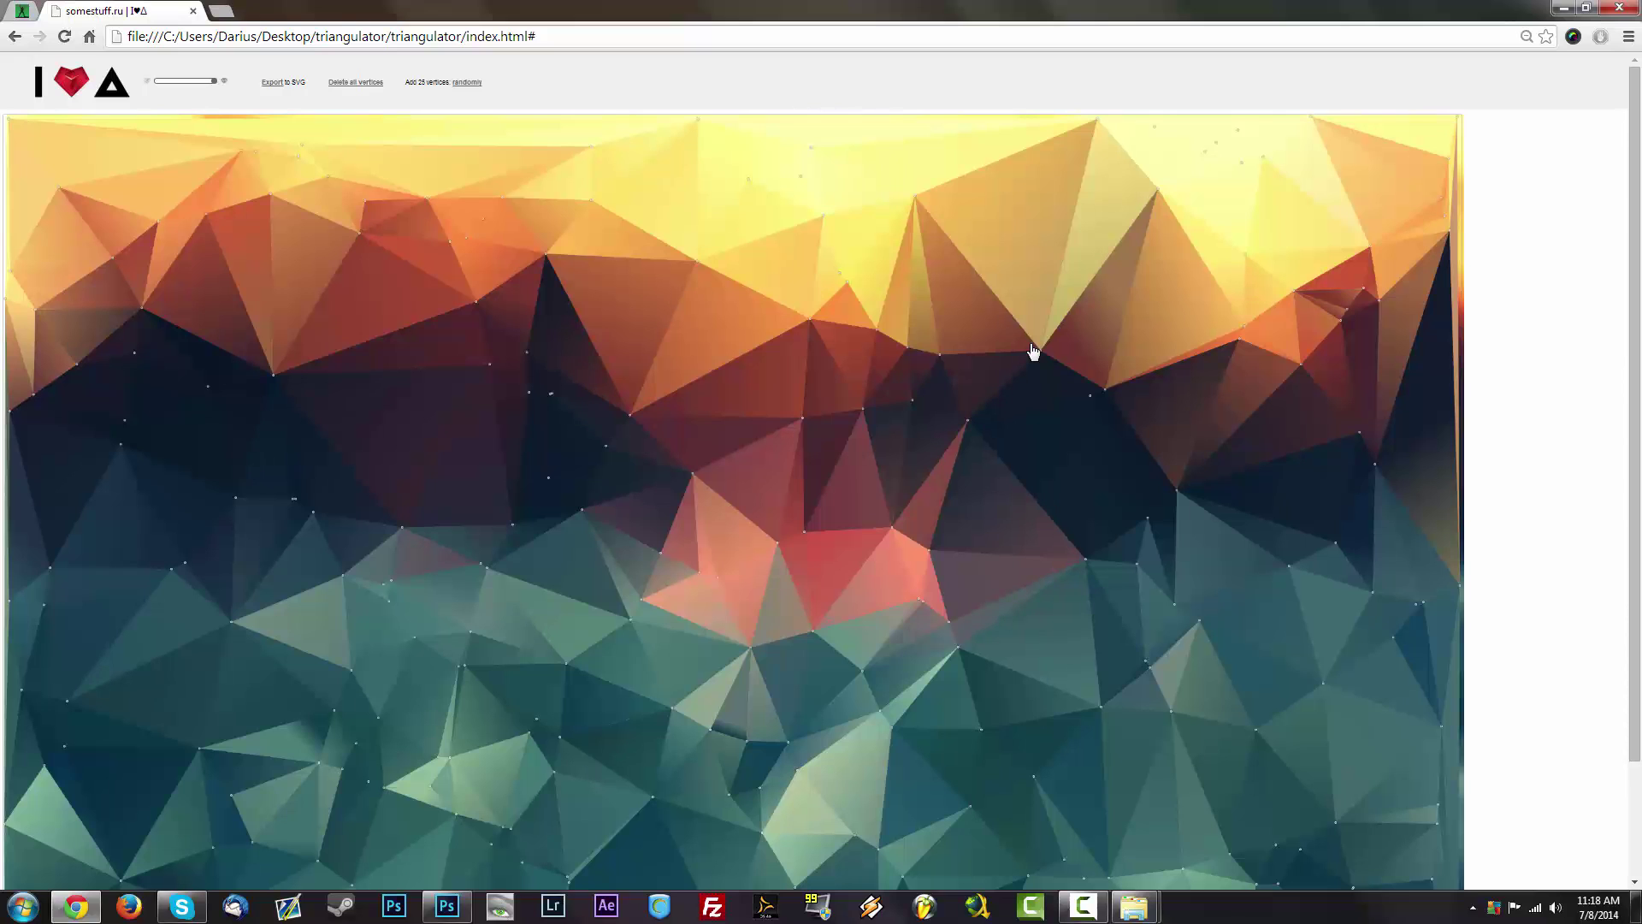
pyautogui.scroll(-2, 1033, 351)
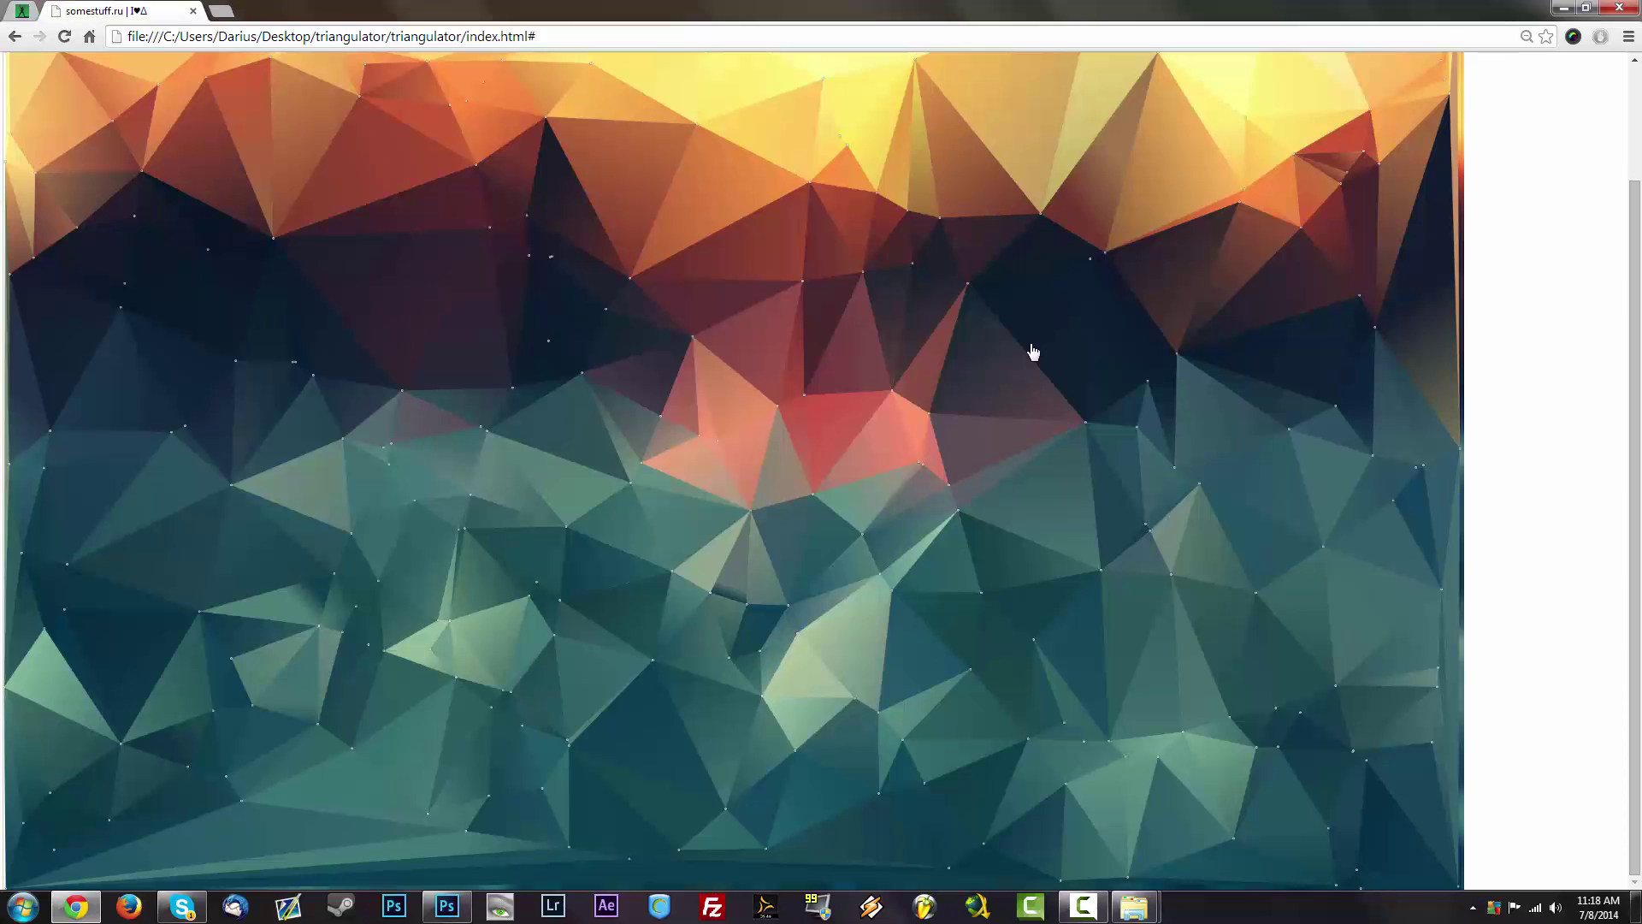
pyautogui.scroll(2, 1144, 414)
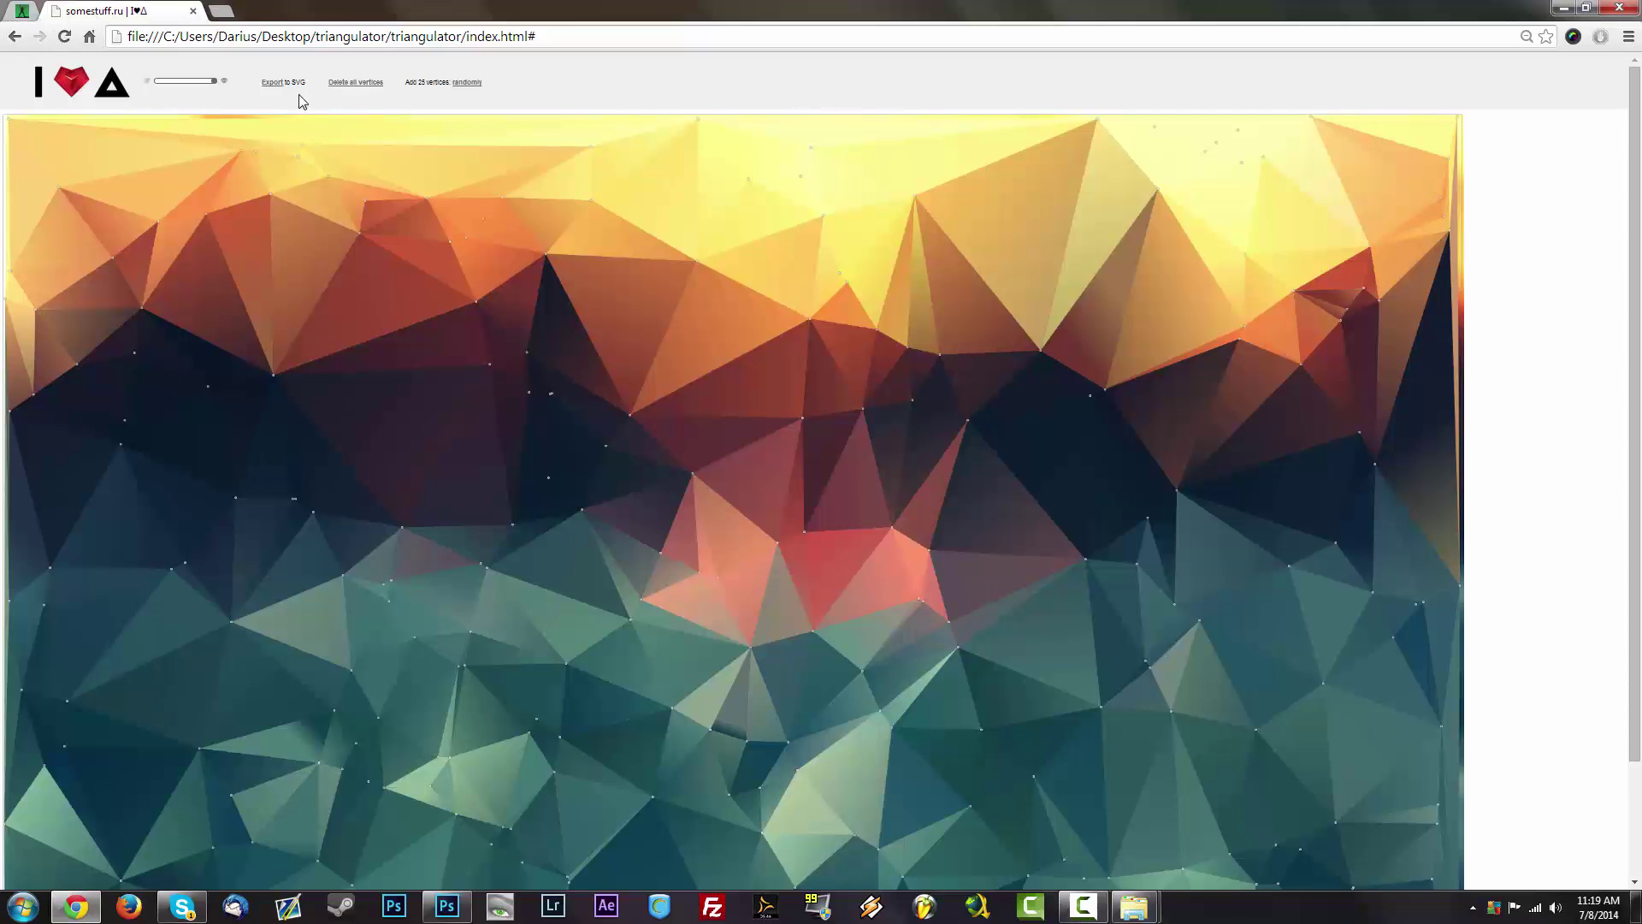
pyautogui.click(30, 15)
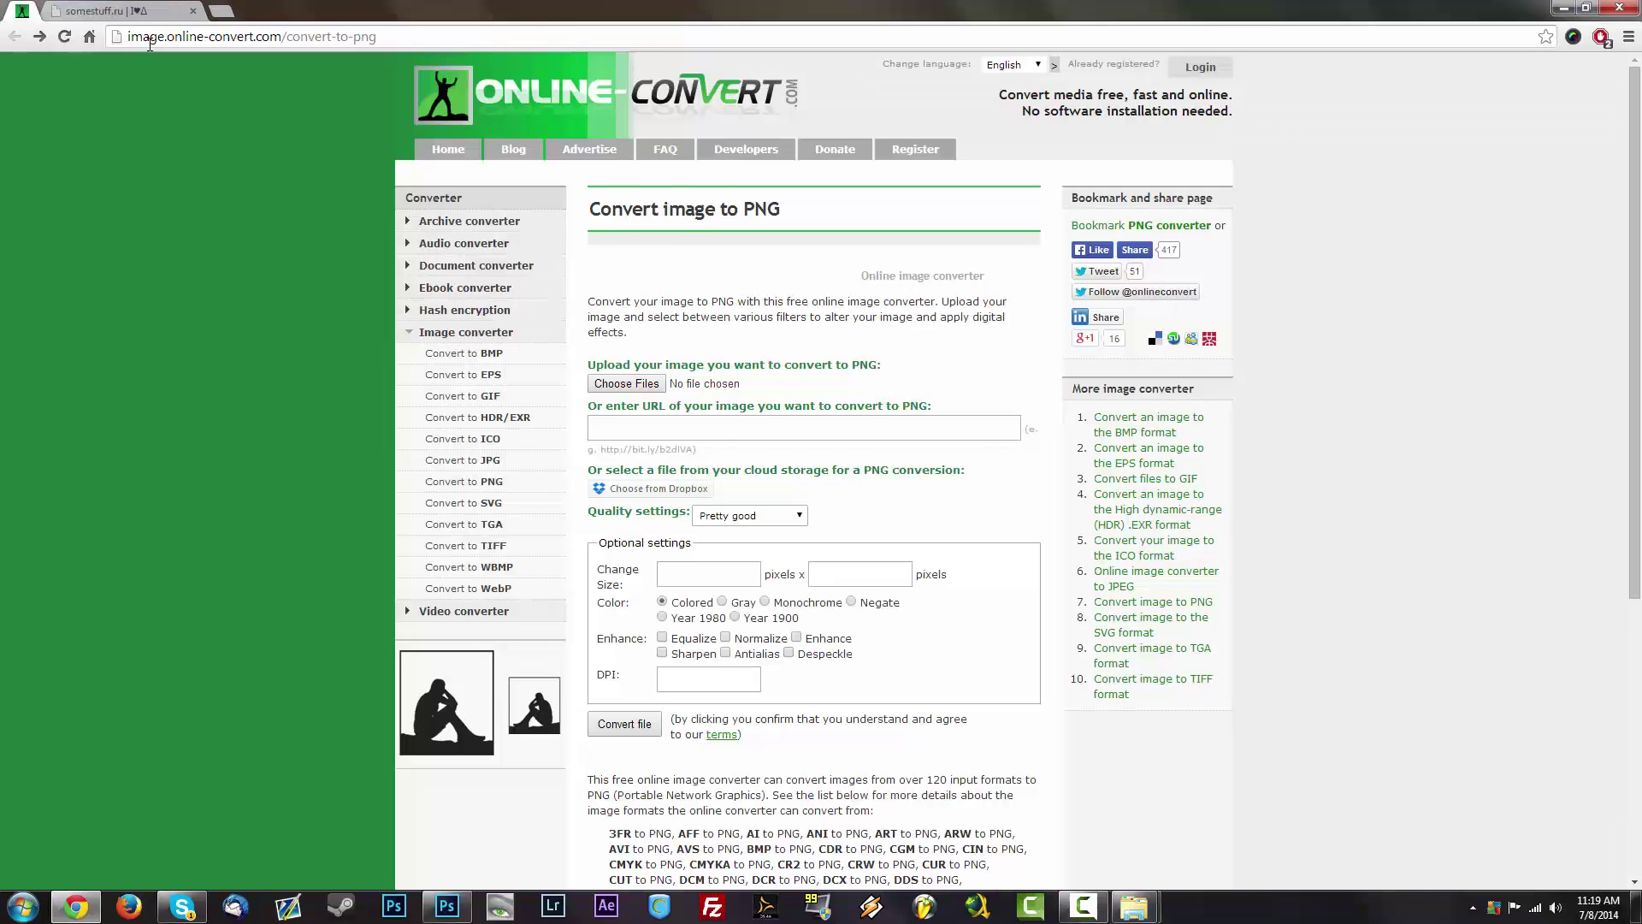
pyautogui.click(125, 15)
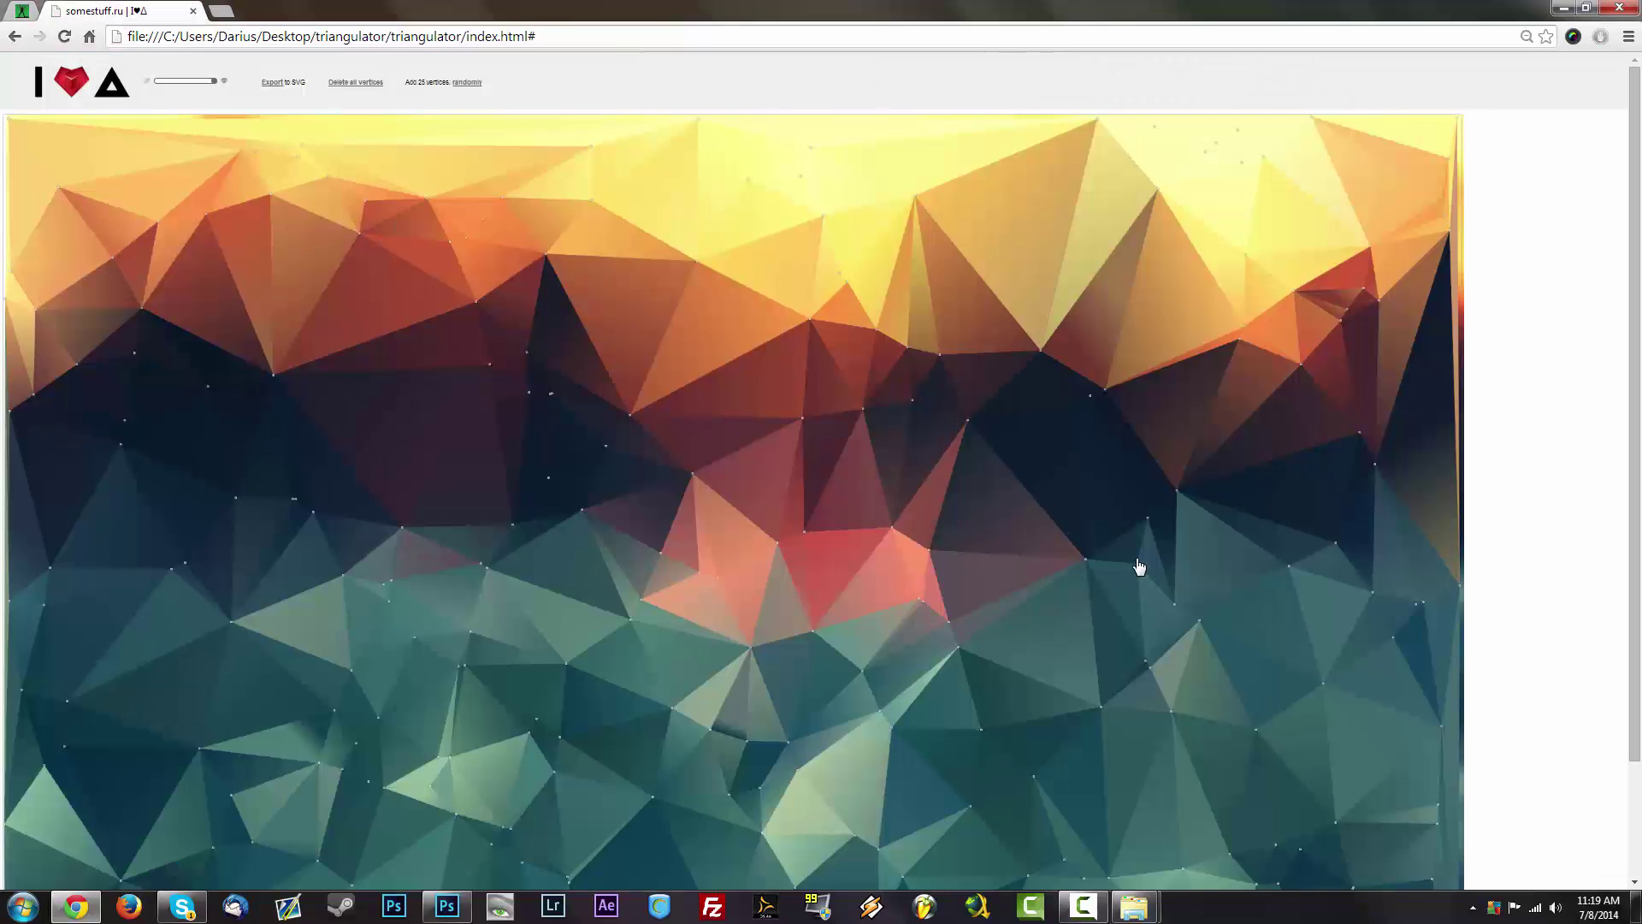
pyautogui.scroll(-2, 1608, 368)
pyautogui.moveTo(1636, 328); pyautogui.dragTo(1639, 223)
pyautogui.scroll(-2, 1620, 458)
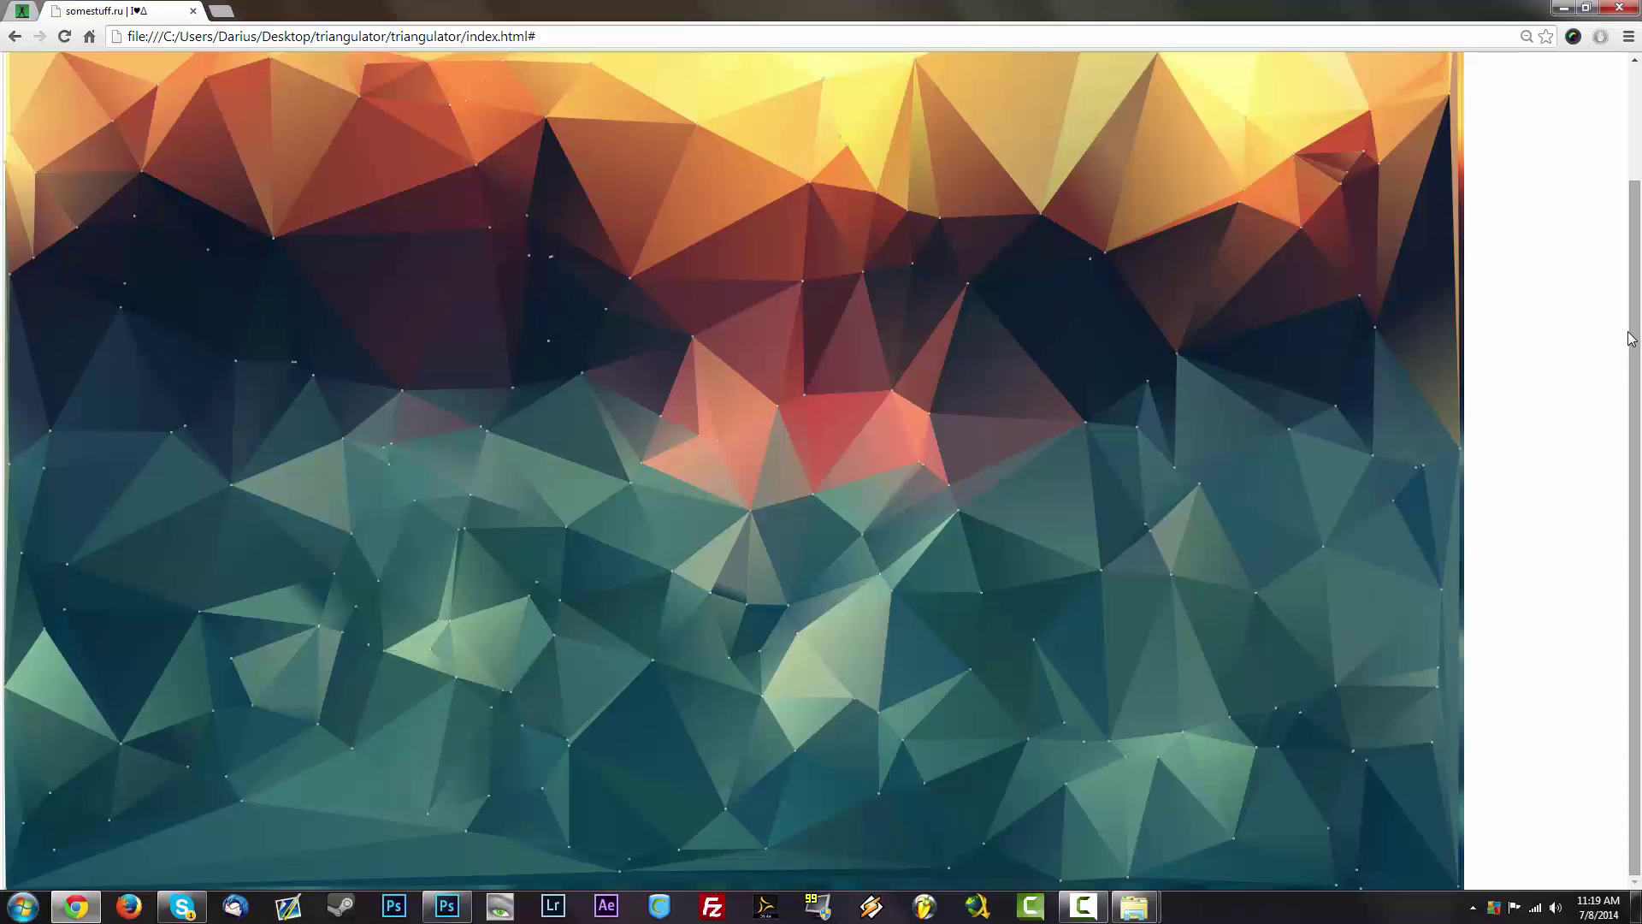
pyautogui.scroll(2, 1633, 339)
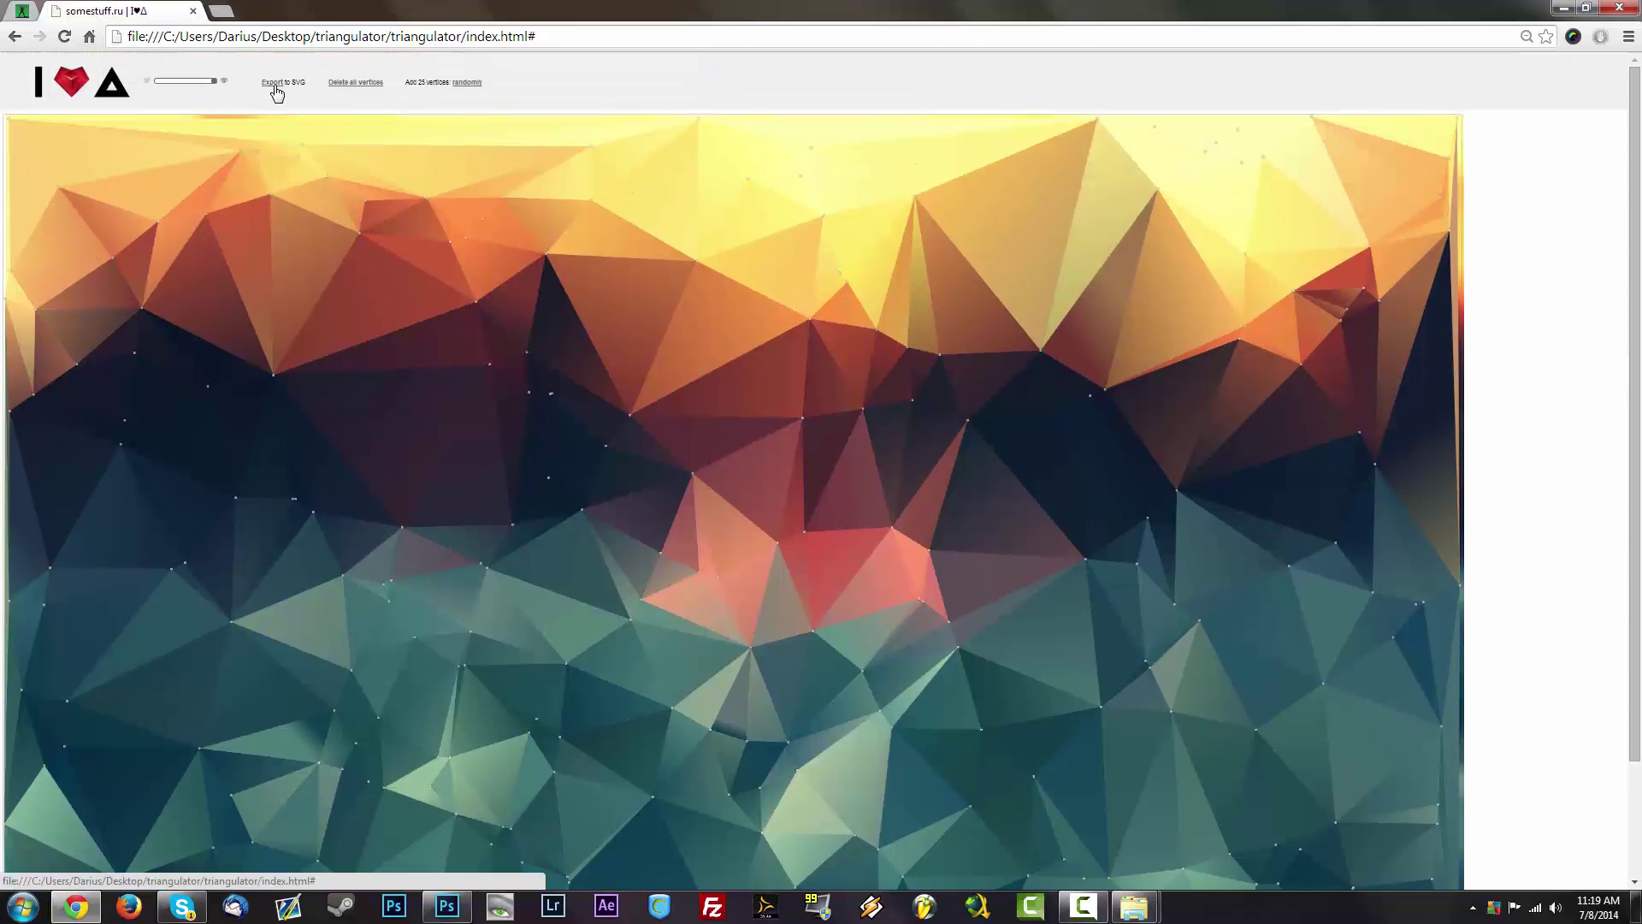
# Inspect the triangulator's Export to SVG link at 110% page zoom and restore the zoom to 67%.
pyautogui.hotkey('ctrl', '+')
pyautogui.hotkey('ctrl', '+')
pyautogui.hotkey('ctrl', '+')
pyautogui.hotkey('ctrl', '+')
pyautogui.hotkey('ctrl', '+')
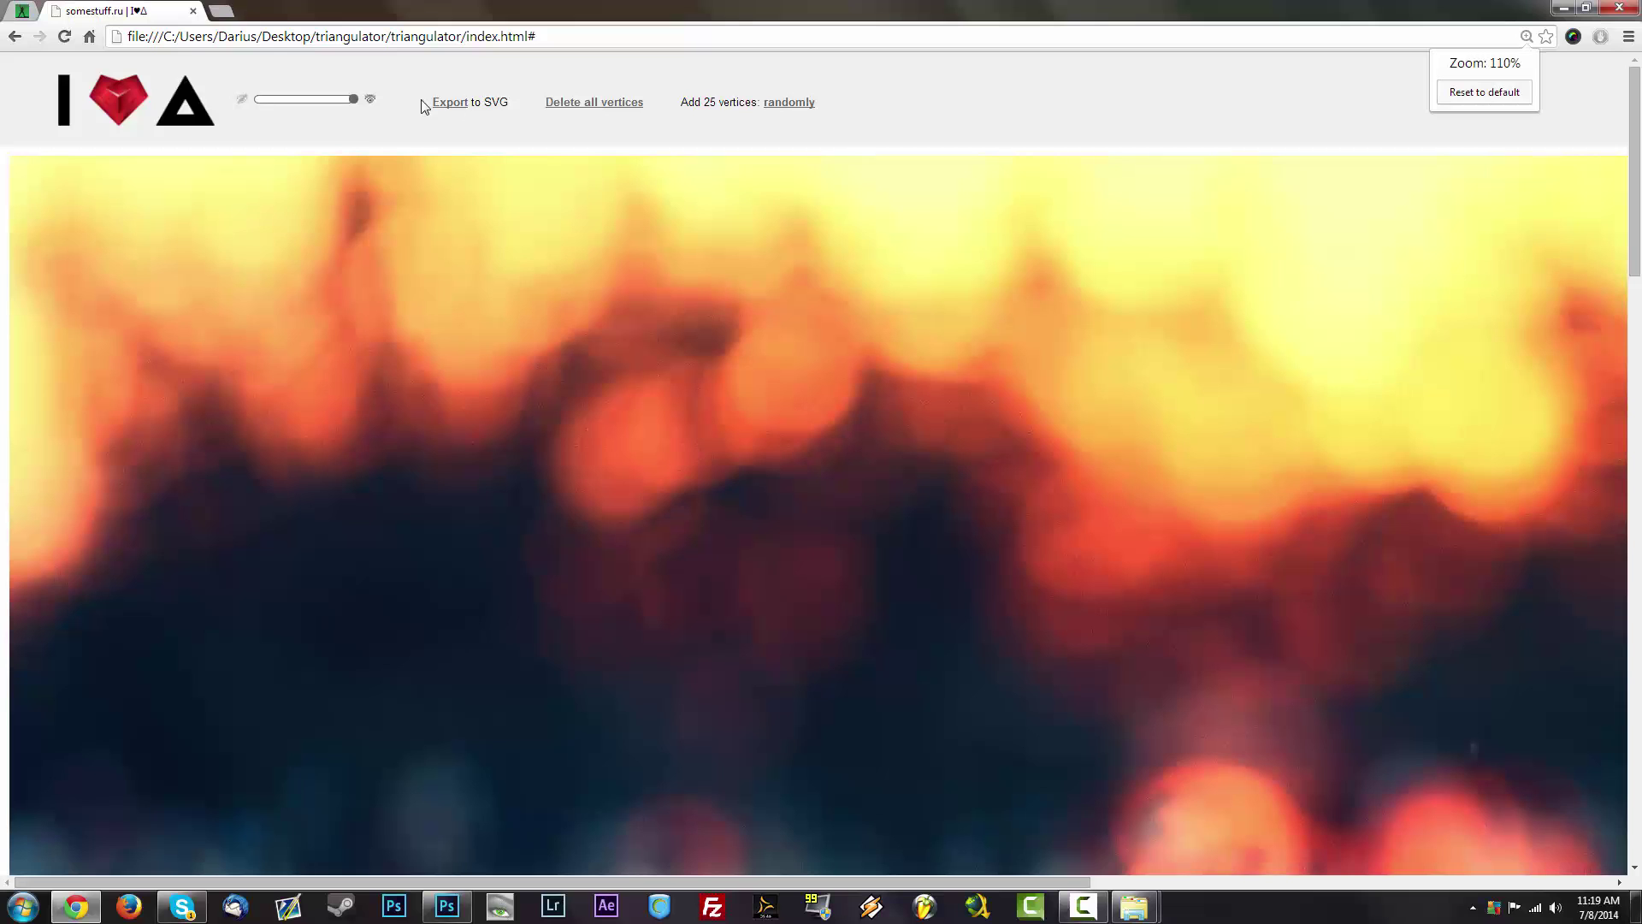
pyautogui.hotkey('ctrl', '-')
pyautogui.hotkey('ctrl', '-')
pyautogui.hotkey('ctrl', '-')
pyautogui.hotkey('ctrl', '-')
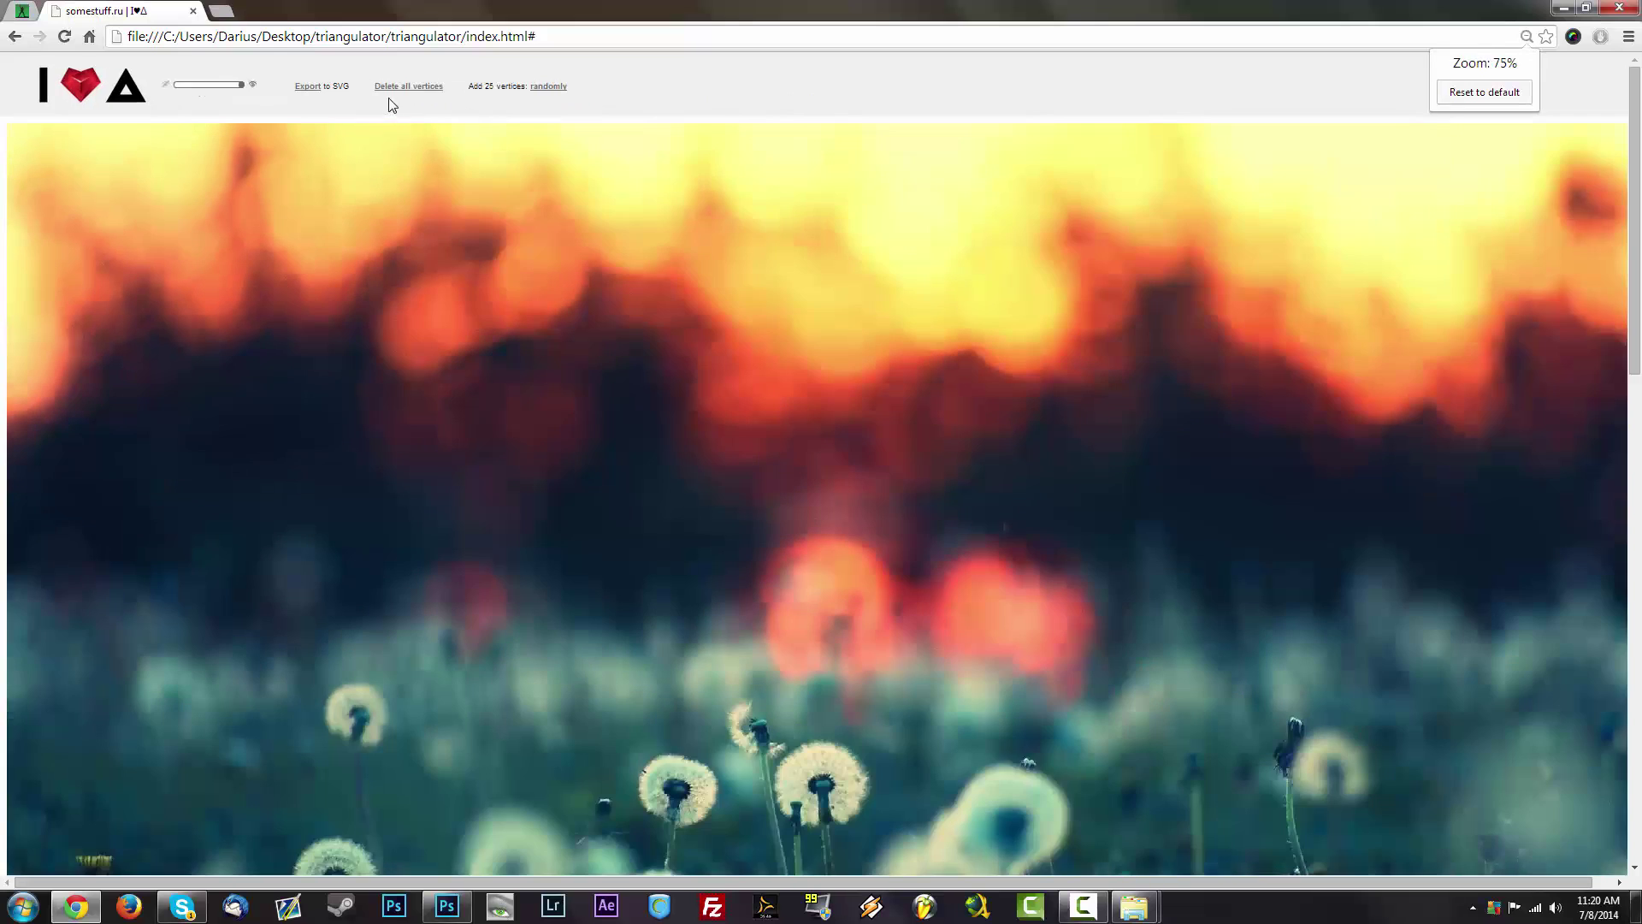
pyautogui.hotkey('ctrl', '-')
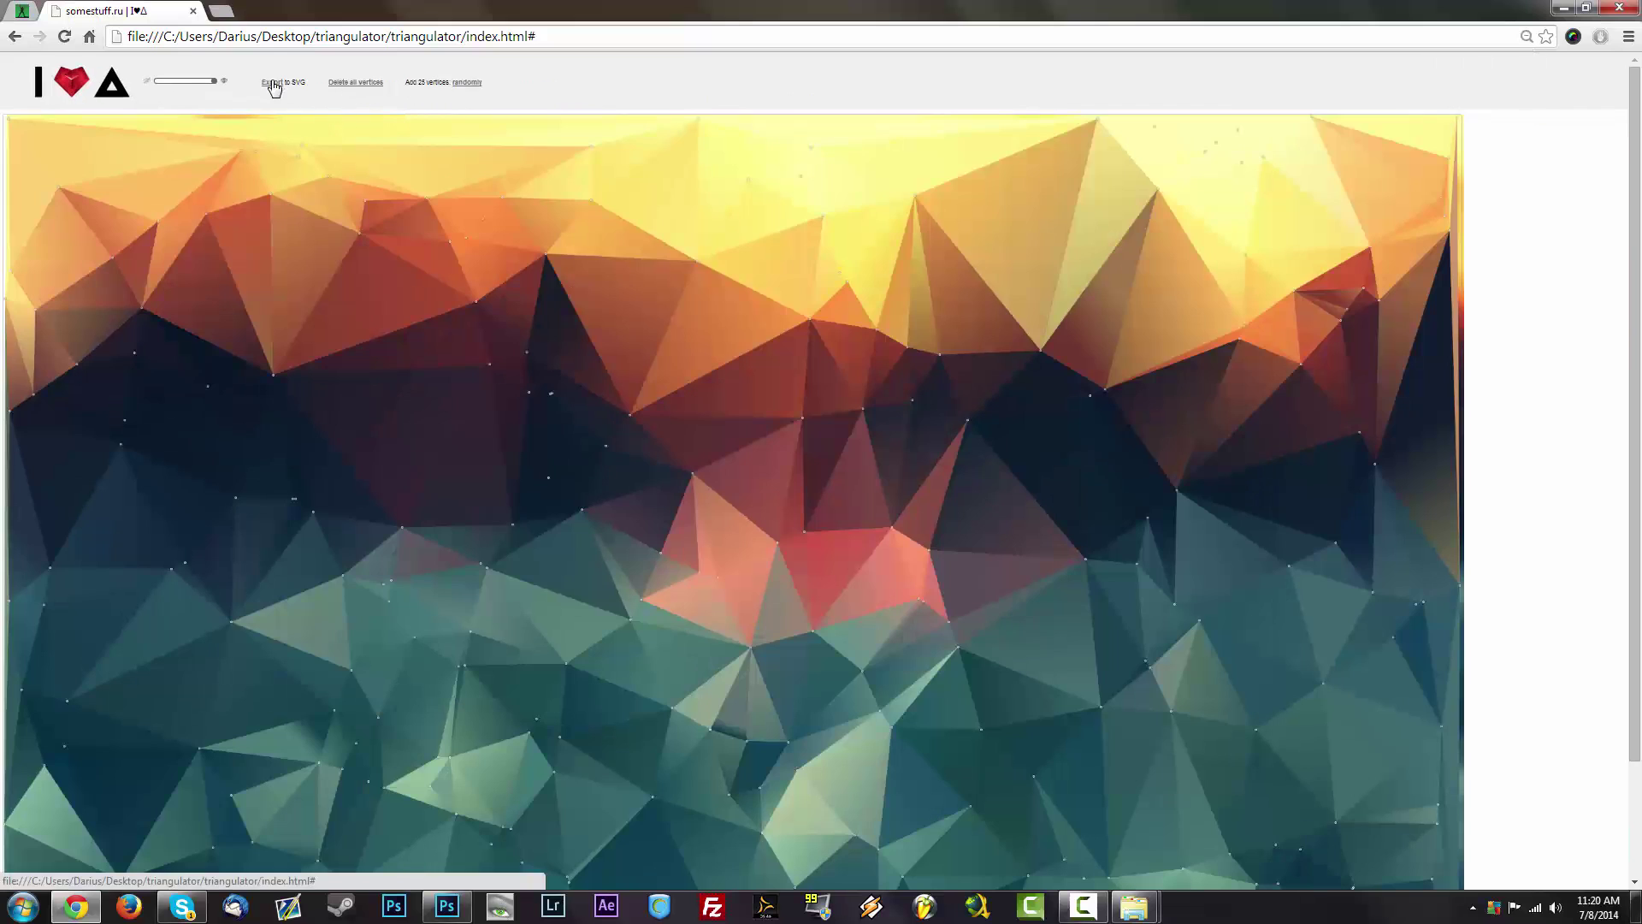
# Export the triangulated image to SVG and save the generated link as the SVG document download (2).
pyautogui.hotkey('ctrl', '+')
pyautogui.hotkey('ctrl', '+')
pyautogui.hotkey('ctrl', '+')
pyautogui.hotkey('ctrl', '+')
pyautogui.hotkey('ctrl', '+')
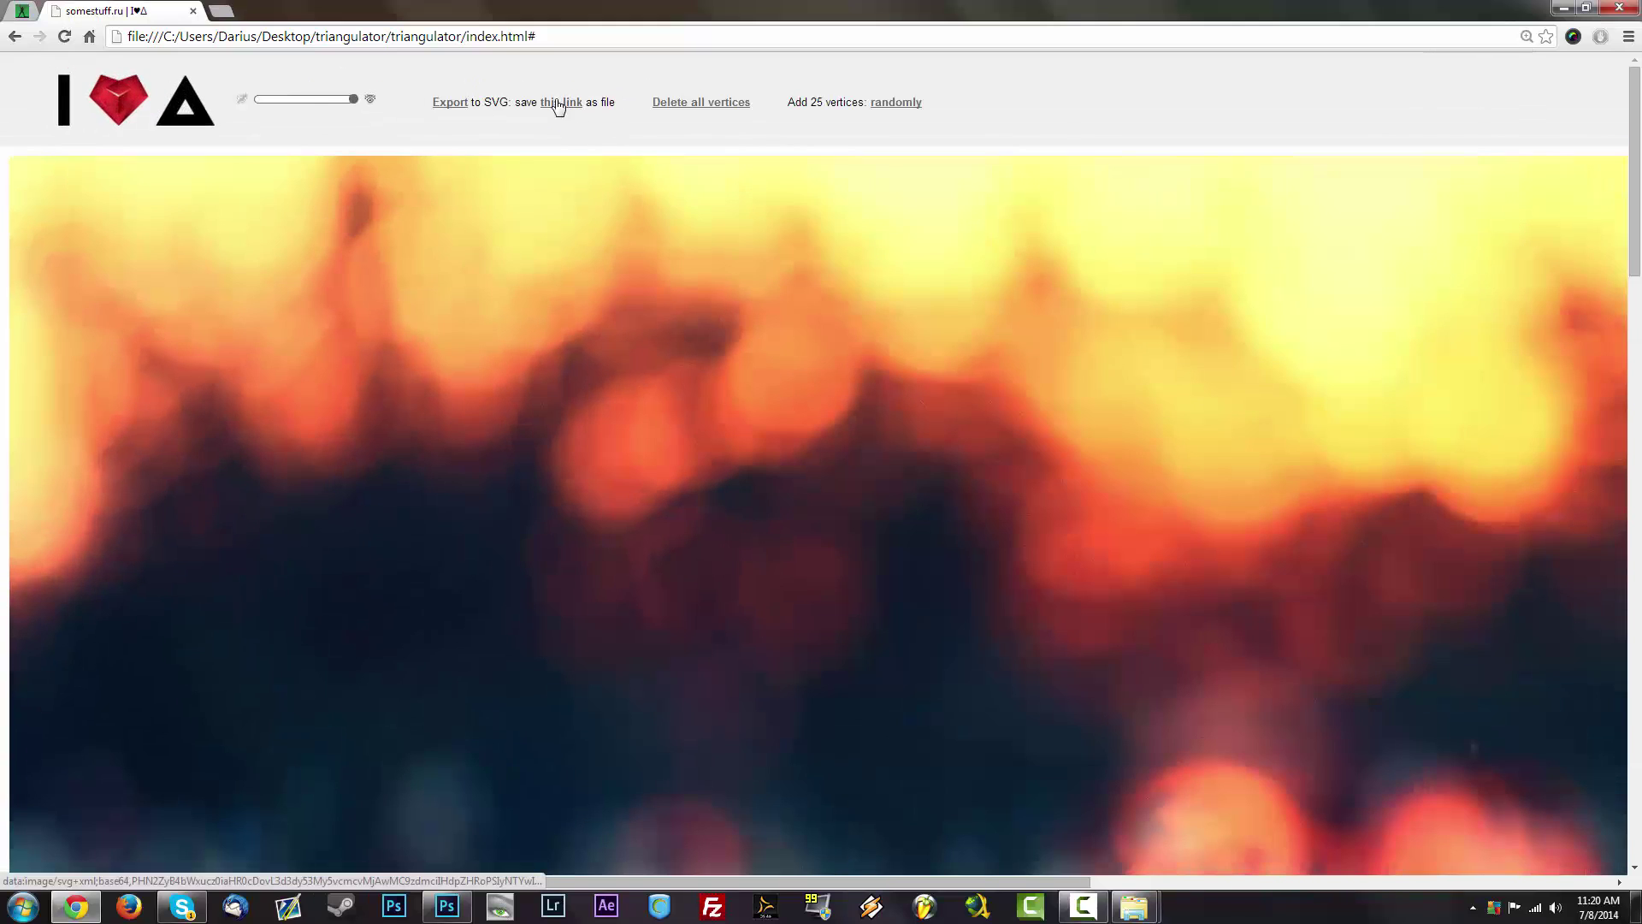
pyautogui.rightClick(555, 101)
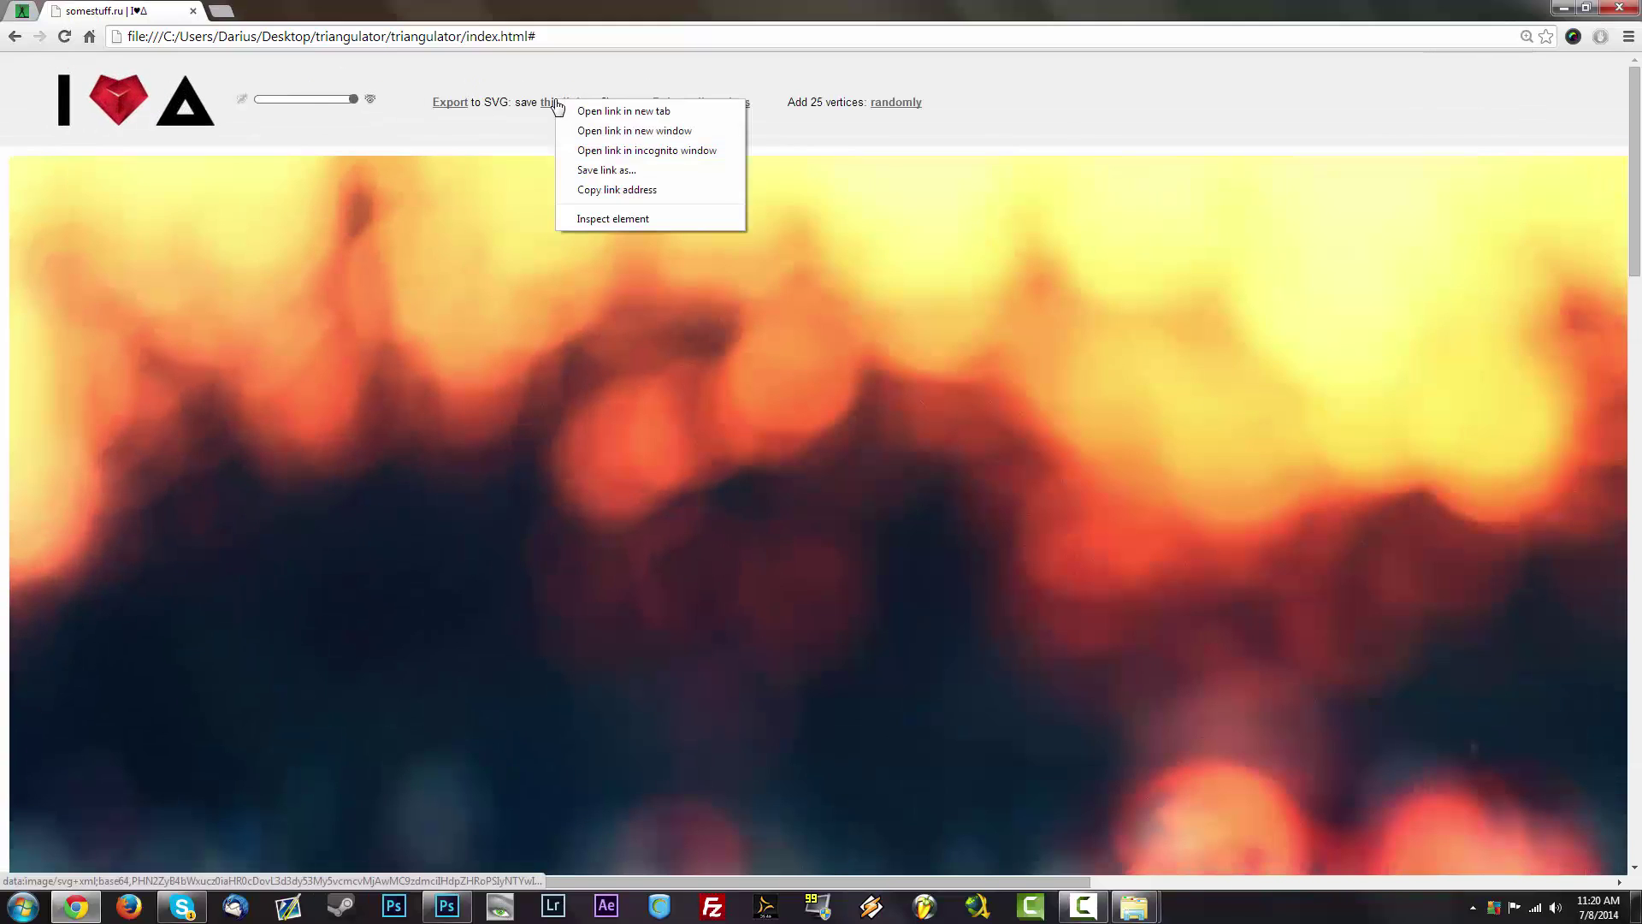
pyautogui.click(615, 174)
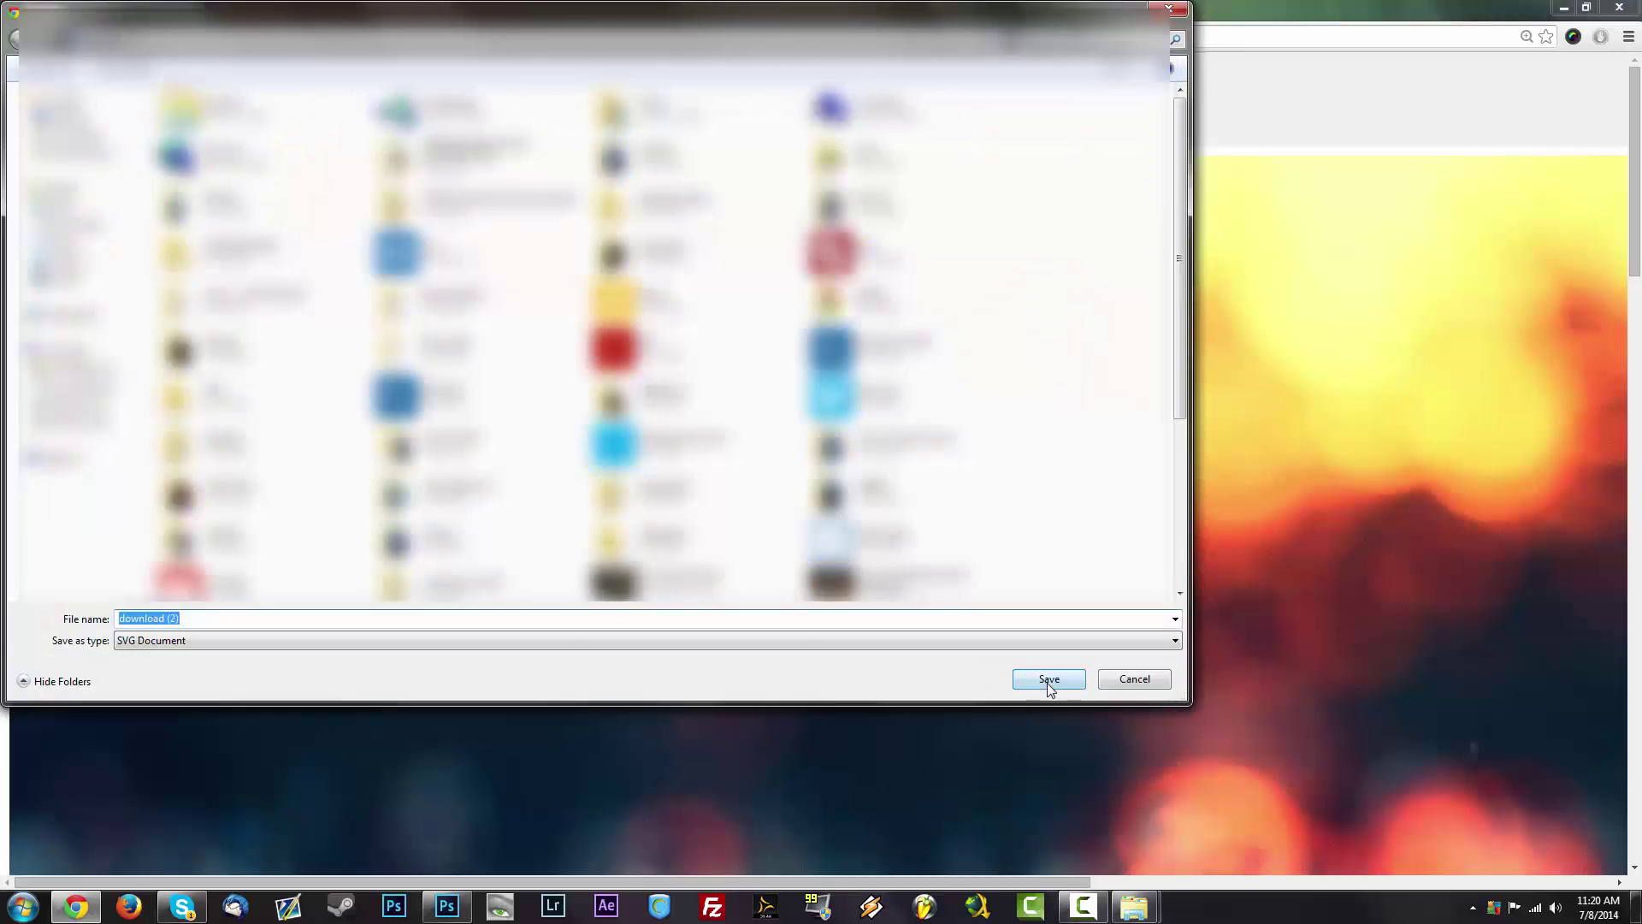
pyautogui.click(1049, 678)
pyautogui.hotkey('ctrl', '-')
pyautogui.hotkey('ctrl', '-')
pyautogui.hotkey('ctrl', '-')
pyautogui.hotkey('ctrl', '-')
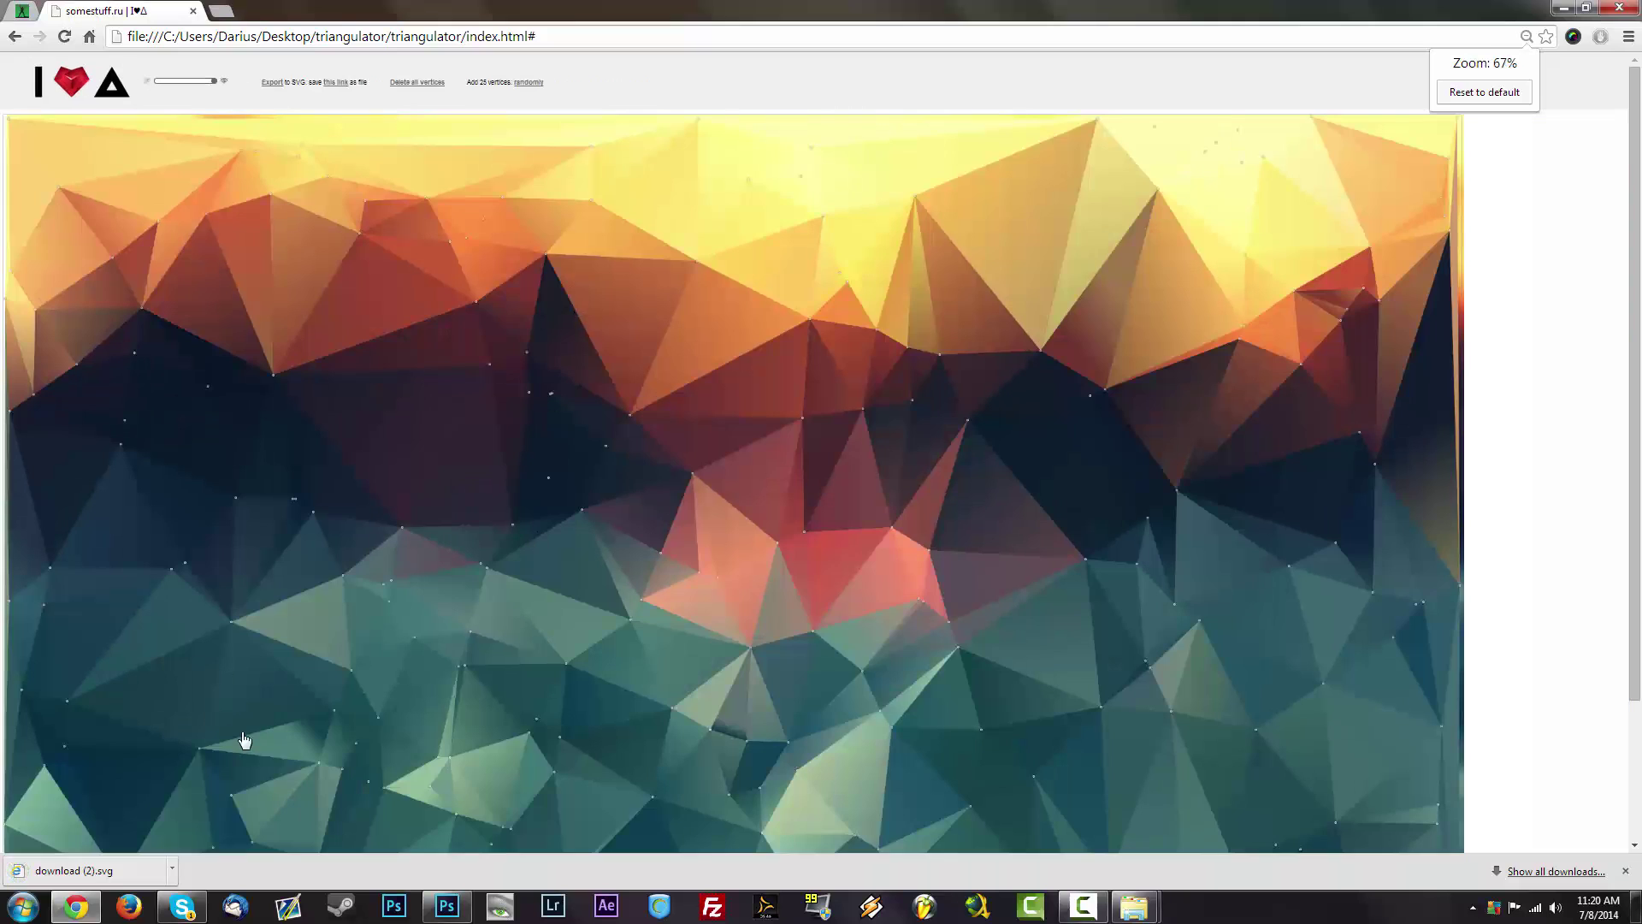
# Load download (2).svg into the Online-Convert PNG converter and activate the width field for changing the size.
pyautogui.click(23, 13)
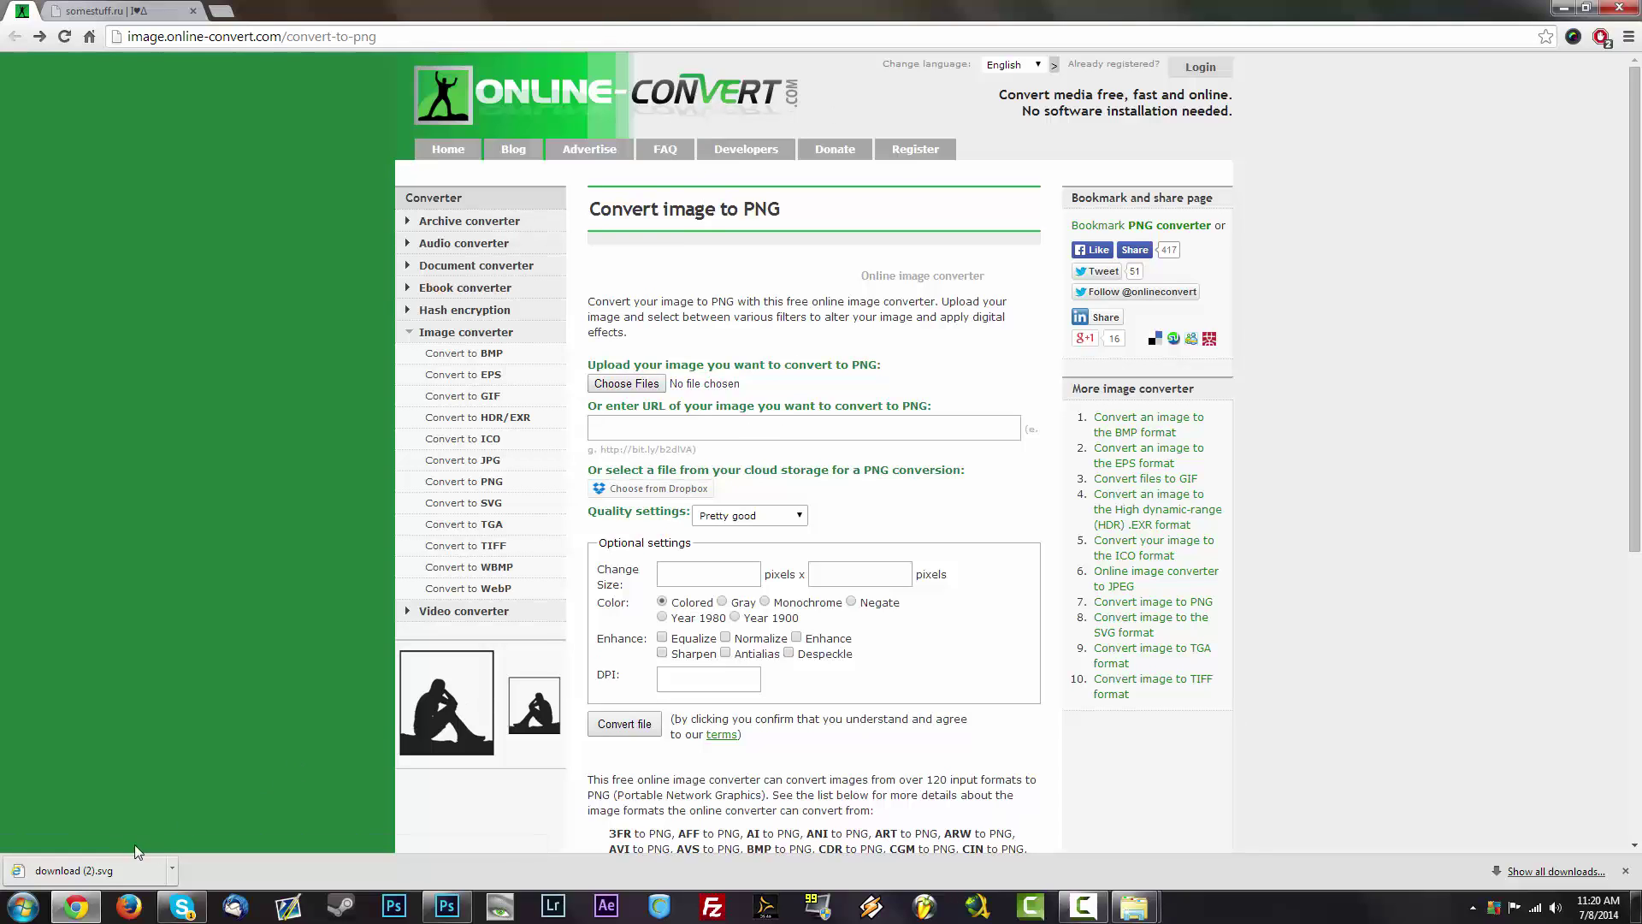
pyautogui.moveTo(58, 876); pyautogui.dragTo(642, 389)
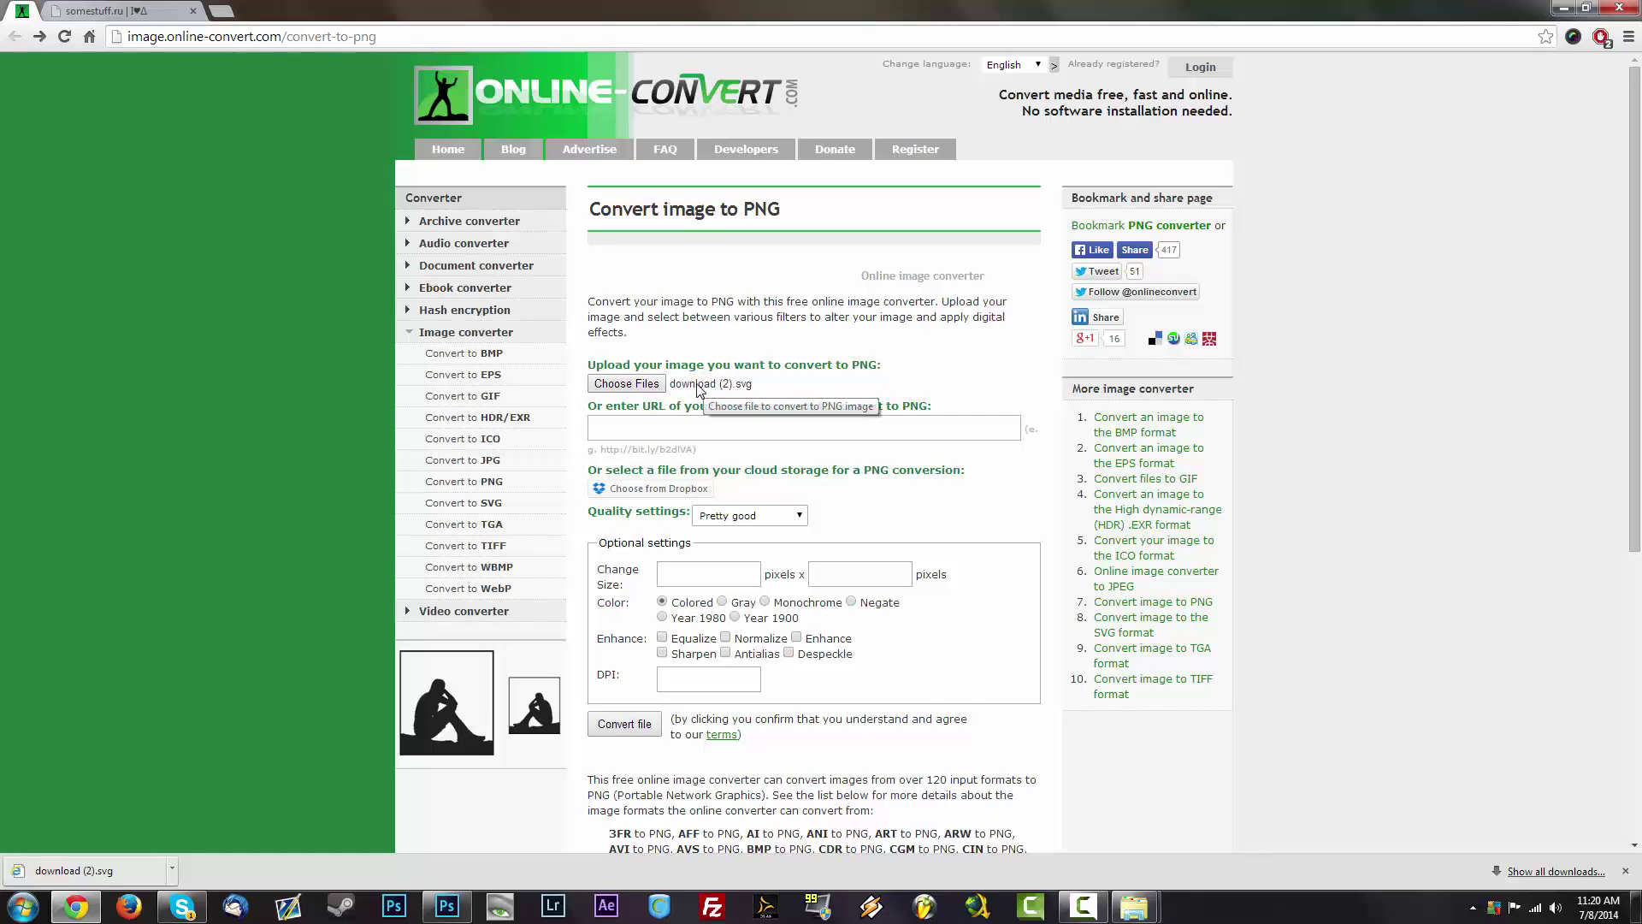
pyautogui.click(700, 572)
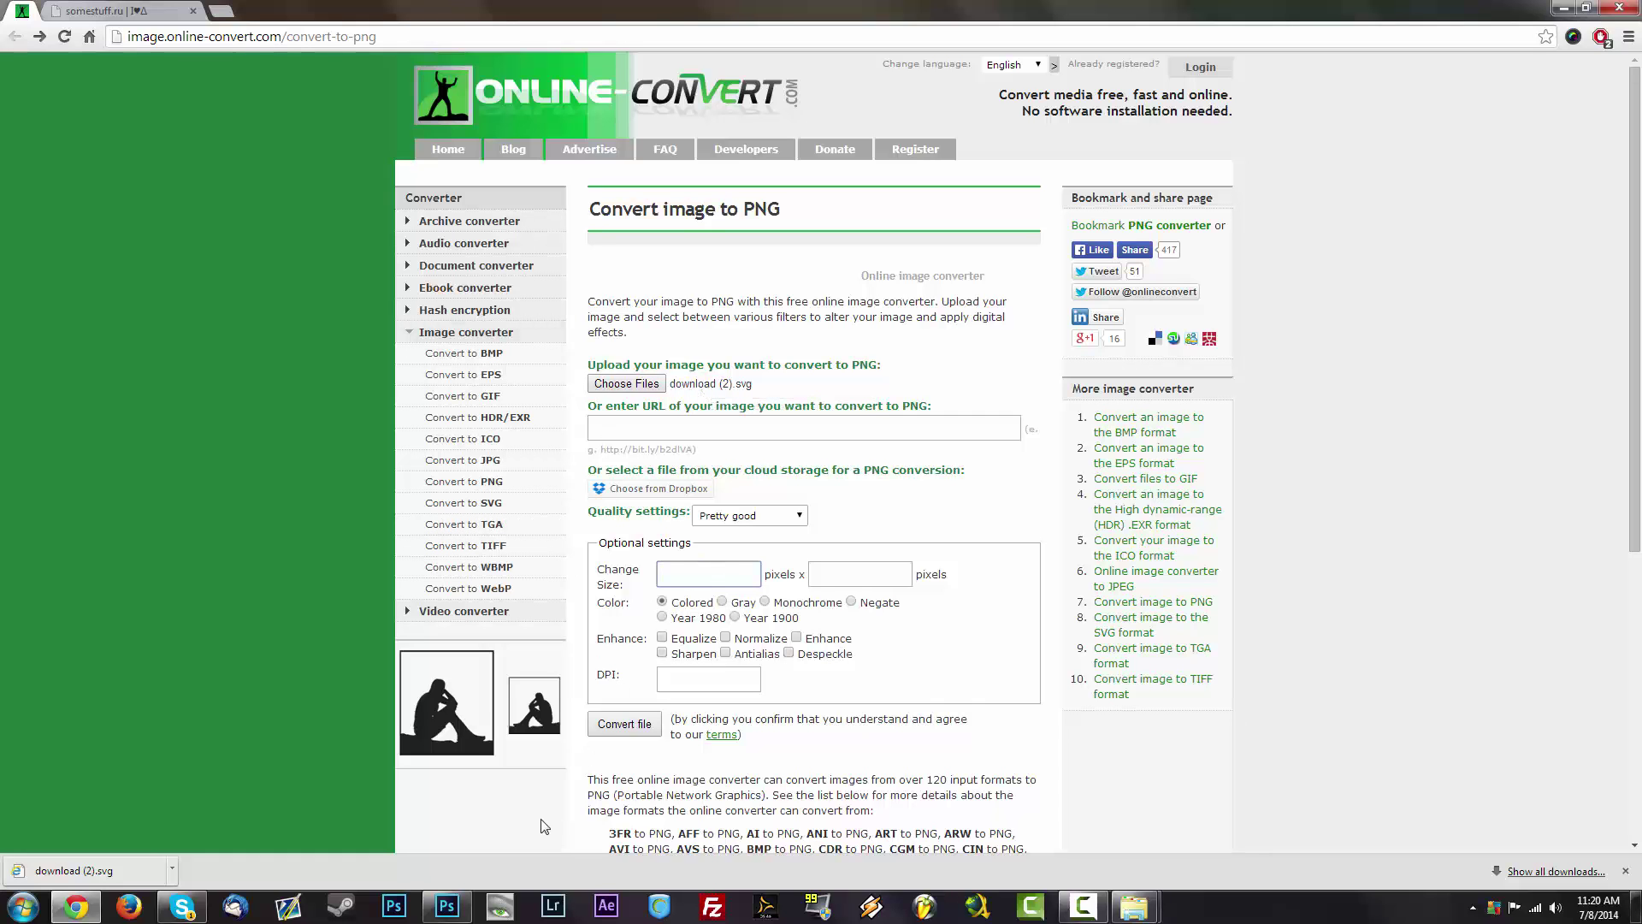
# Switch to Photoshop and check the wallpaper photo's pixel width and height in Image Size.
pyautogui.click(449, 911)
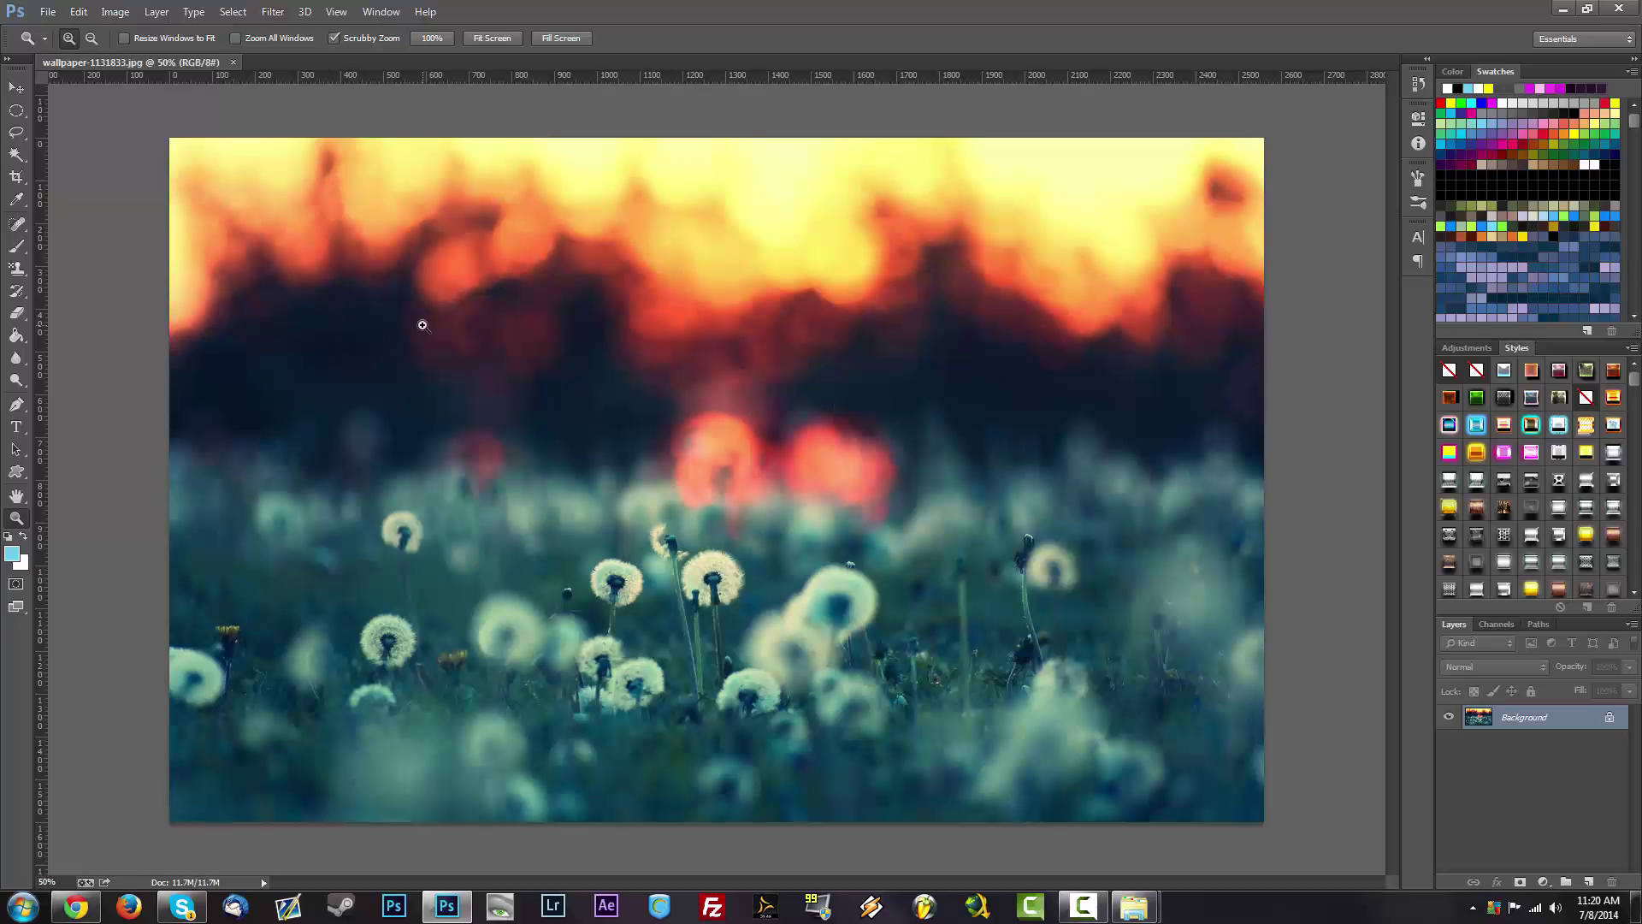
pyautogui.click(114, 11)
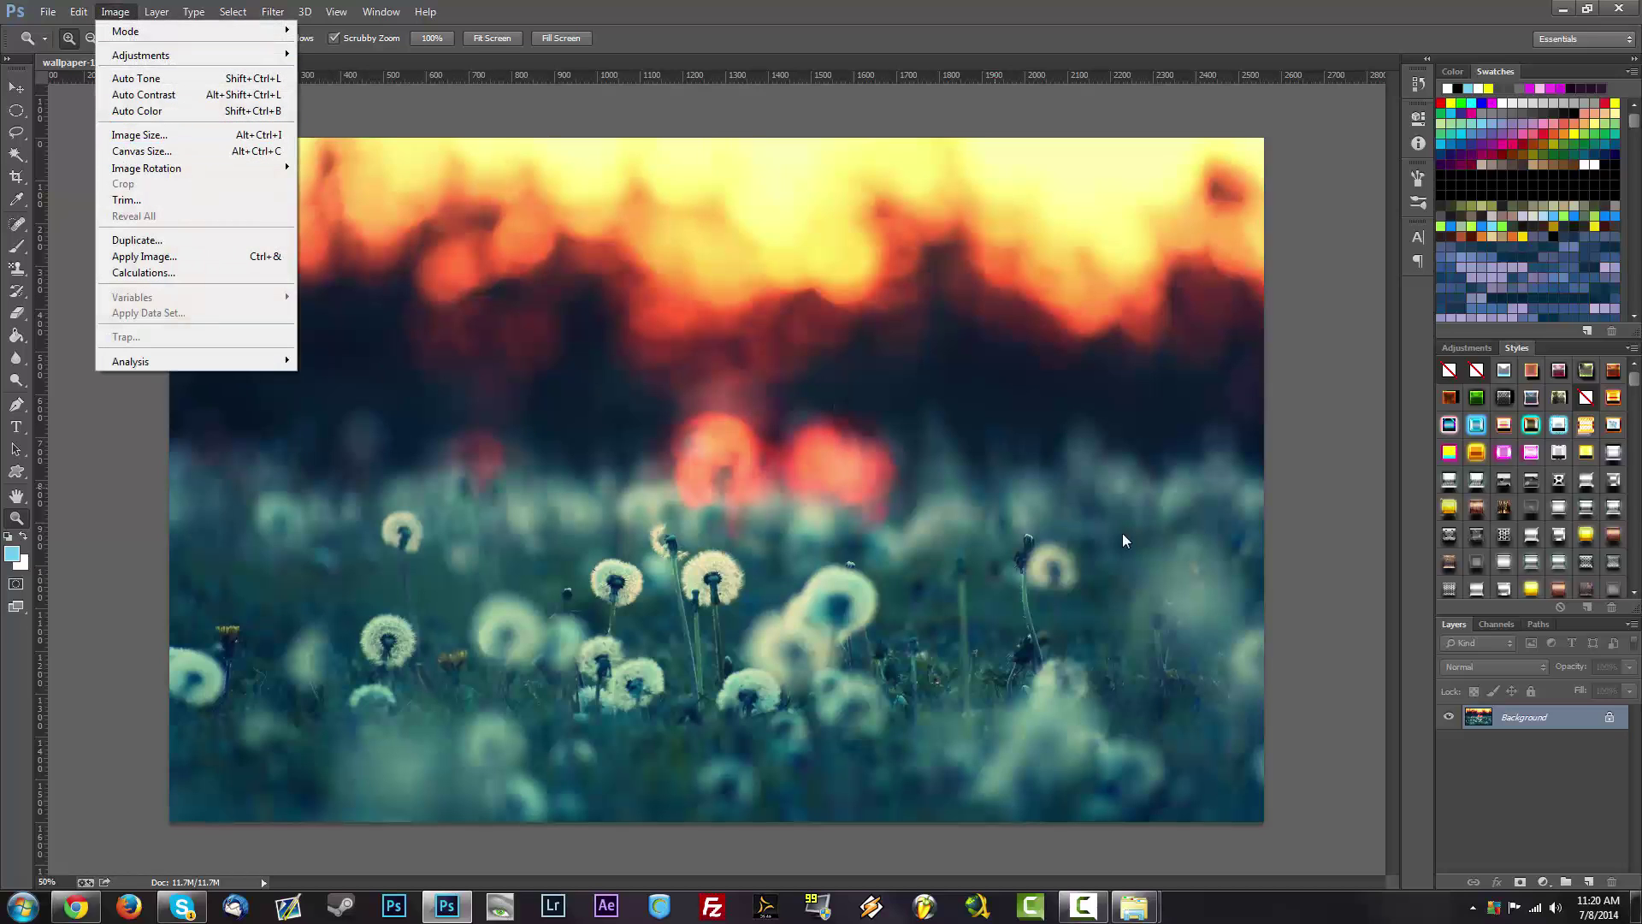
pyautogui.click(1538, 727)
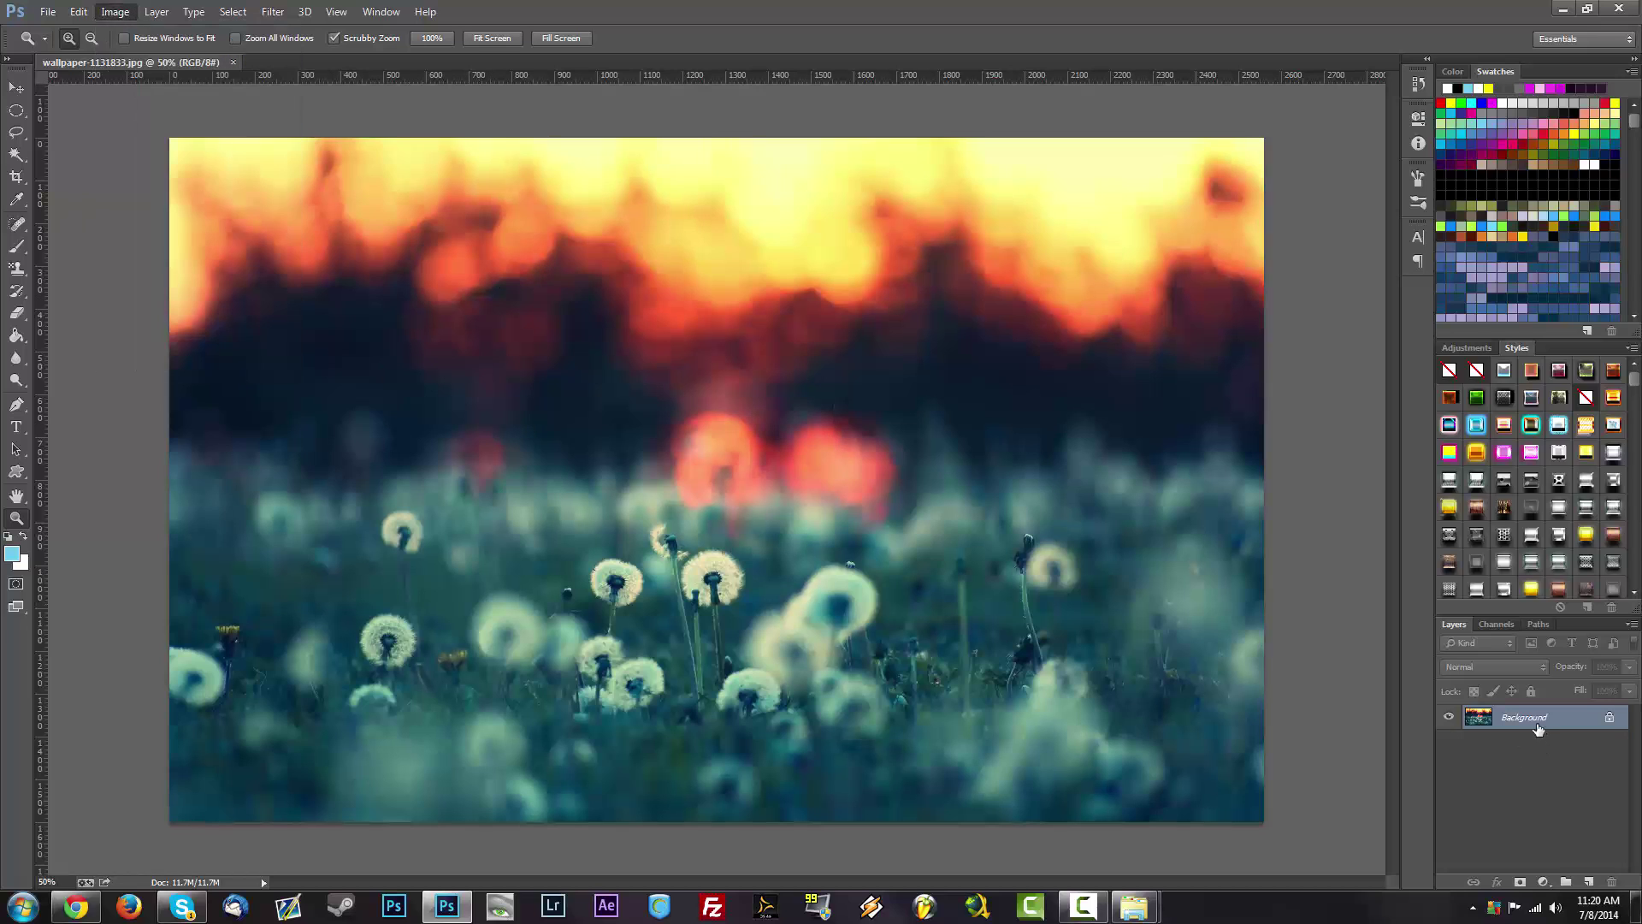
pyautogui.click(113, 14)
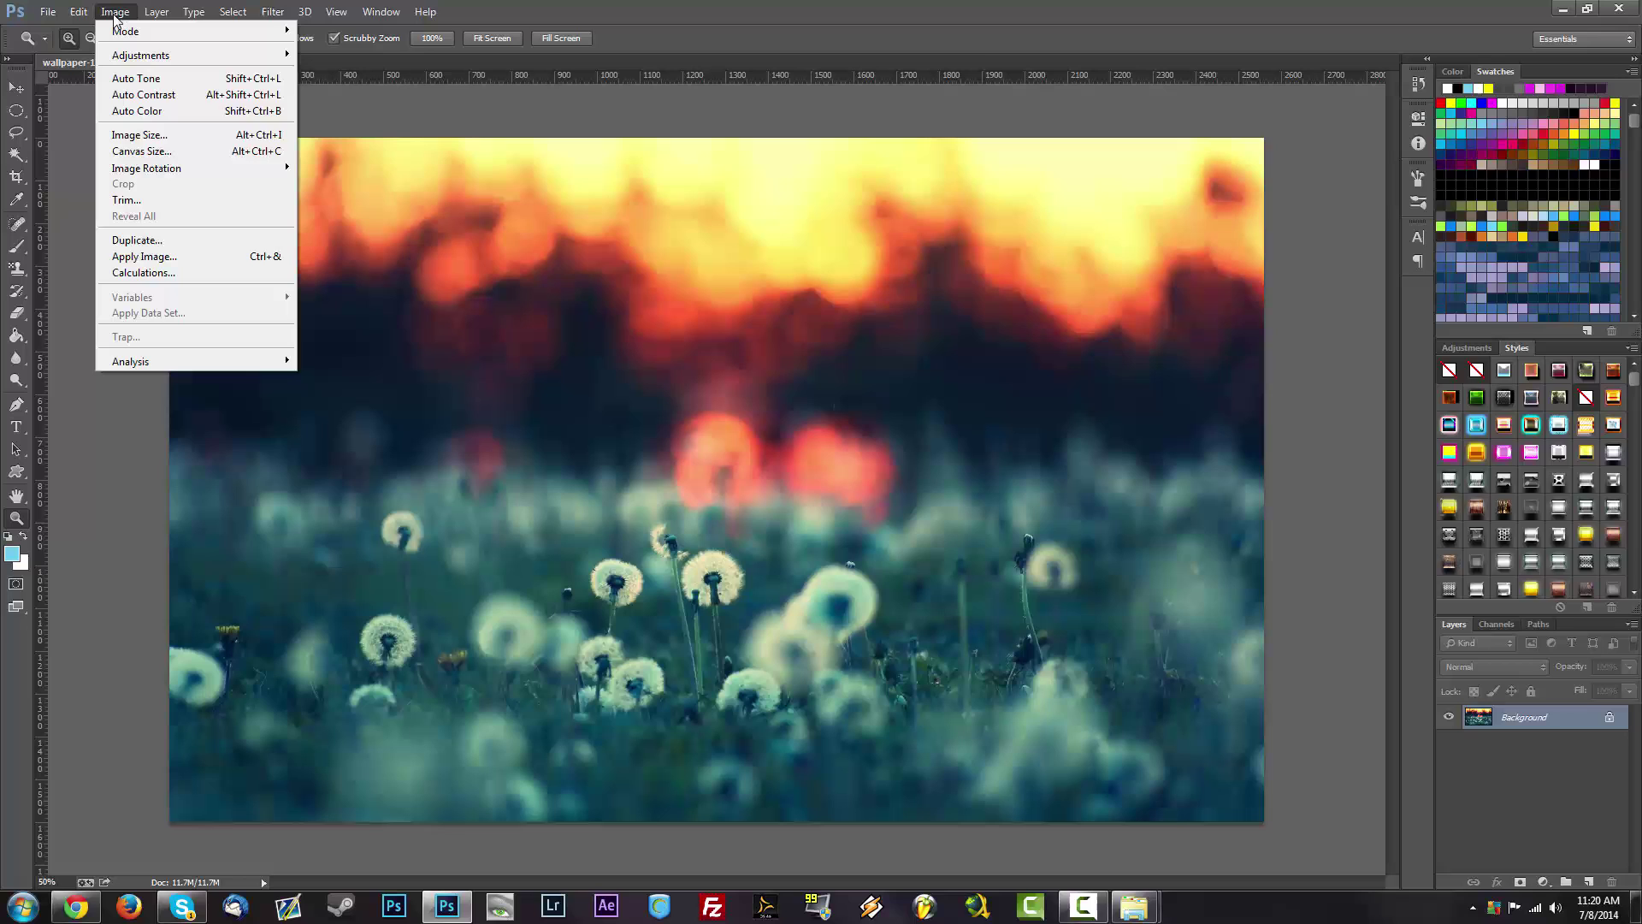
pyautogui.click(174, 135)
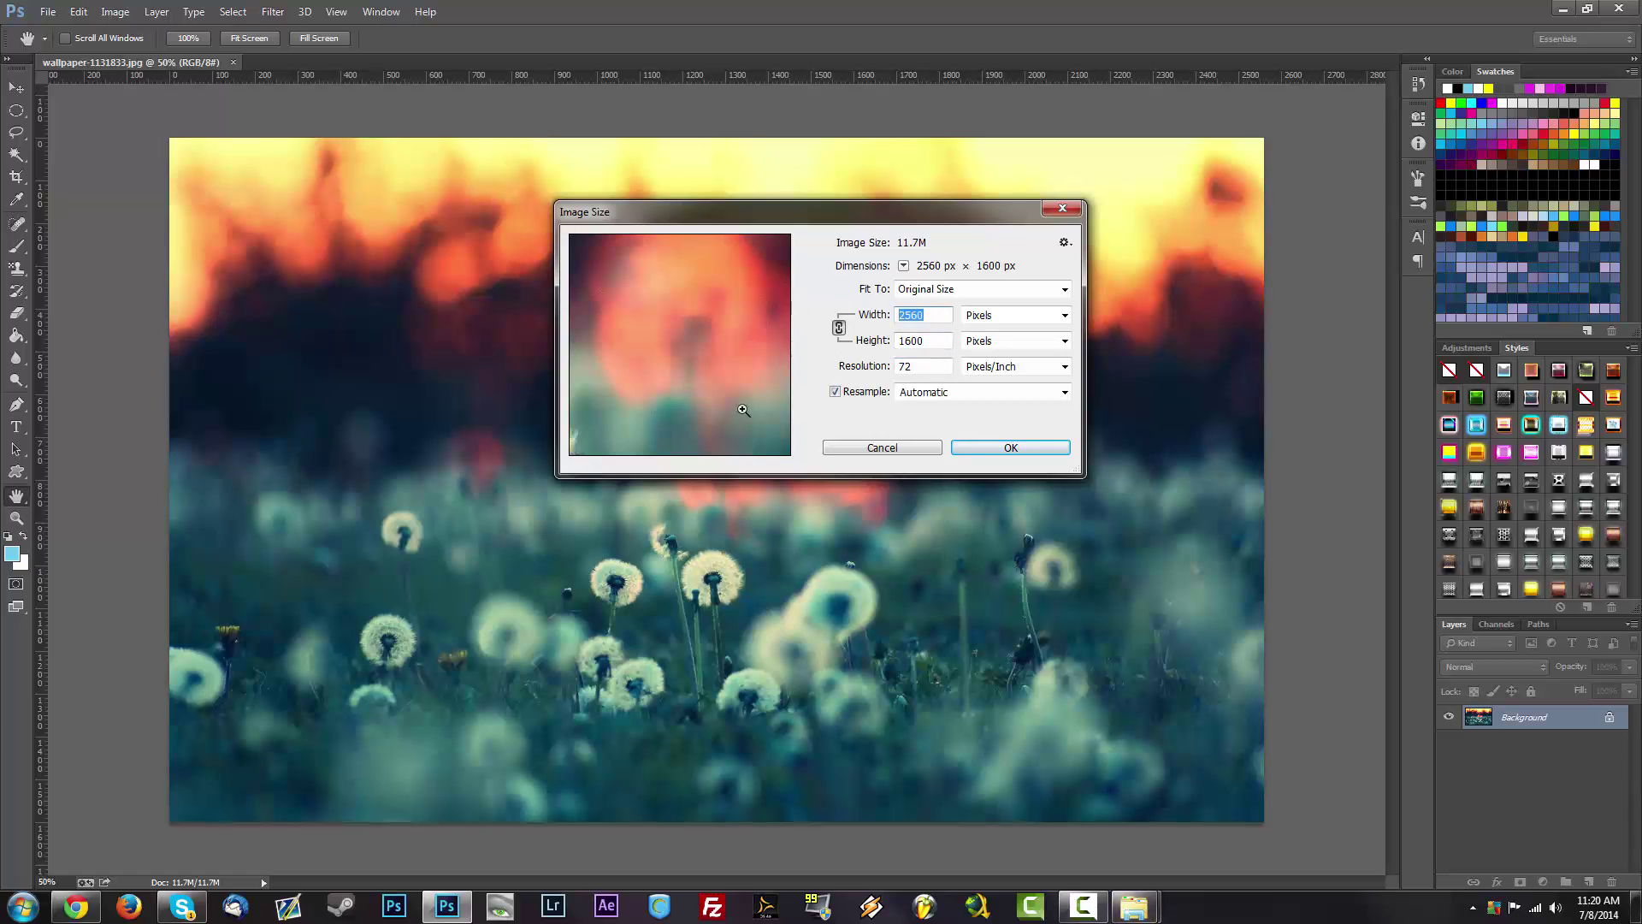
# Return to the Online-Convert page in the browser and set the PNG output size to 2560 x 1600 pixels.
pyautogui.click(76, 907)
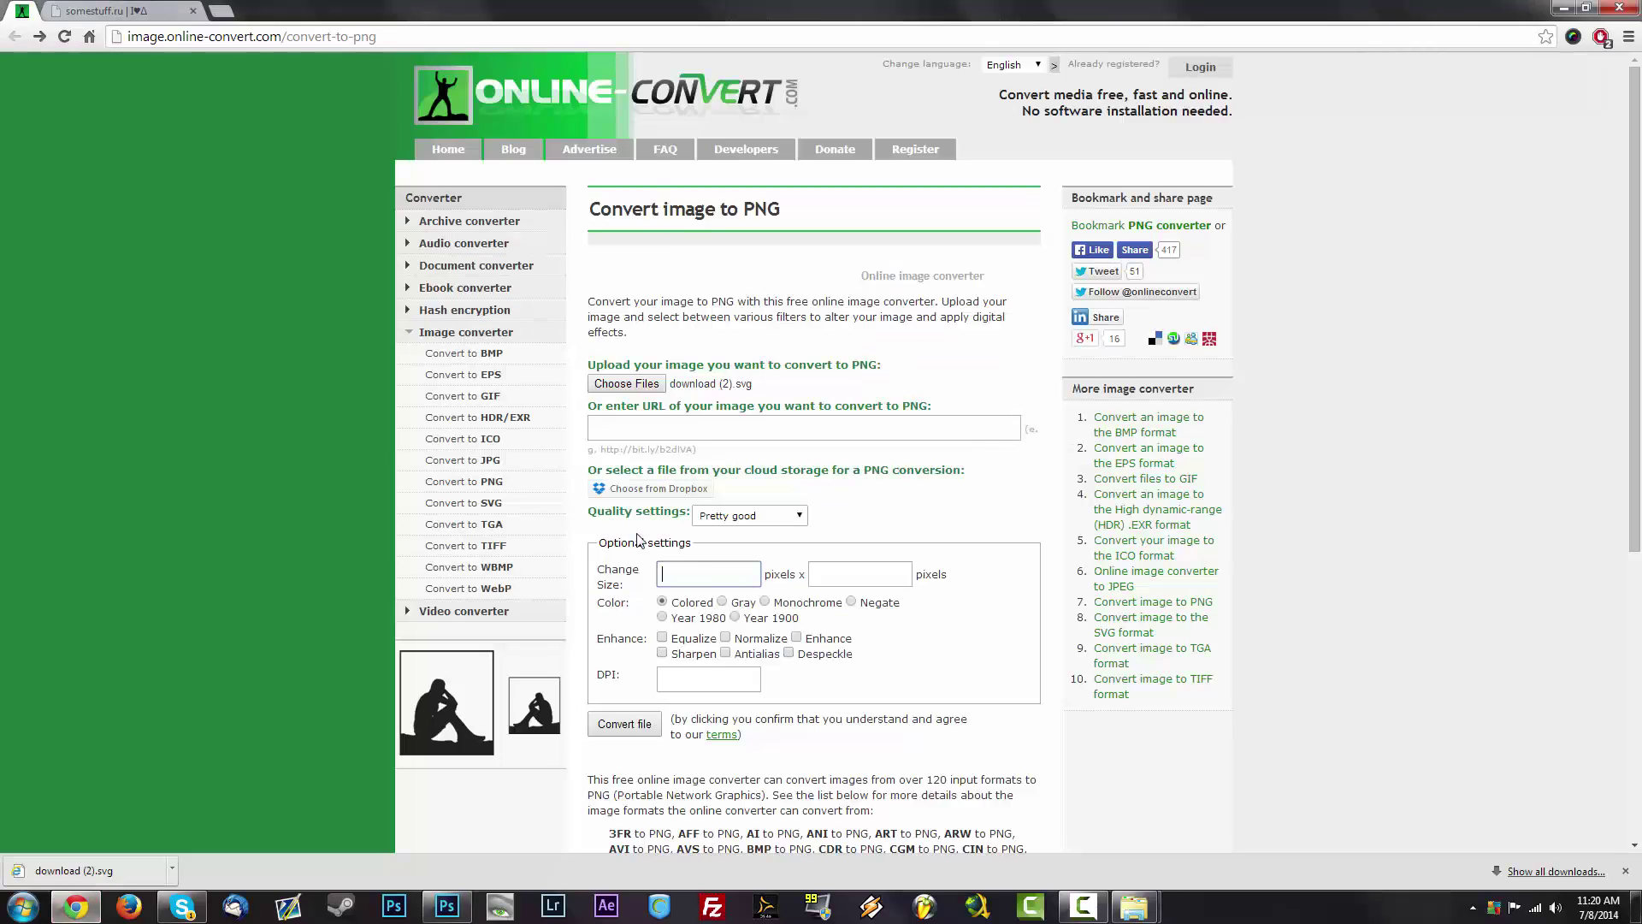
pyautogui.click(692, 572)
pyautogui.click(713, 598)
pyautogui.click(883, 575)
pyautogui.write('1600')
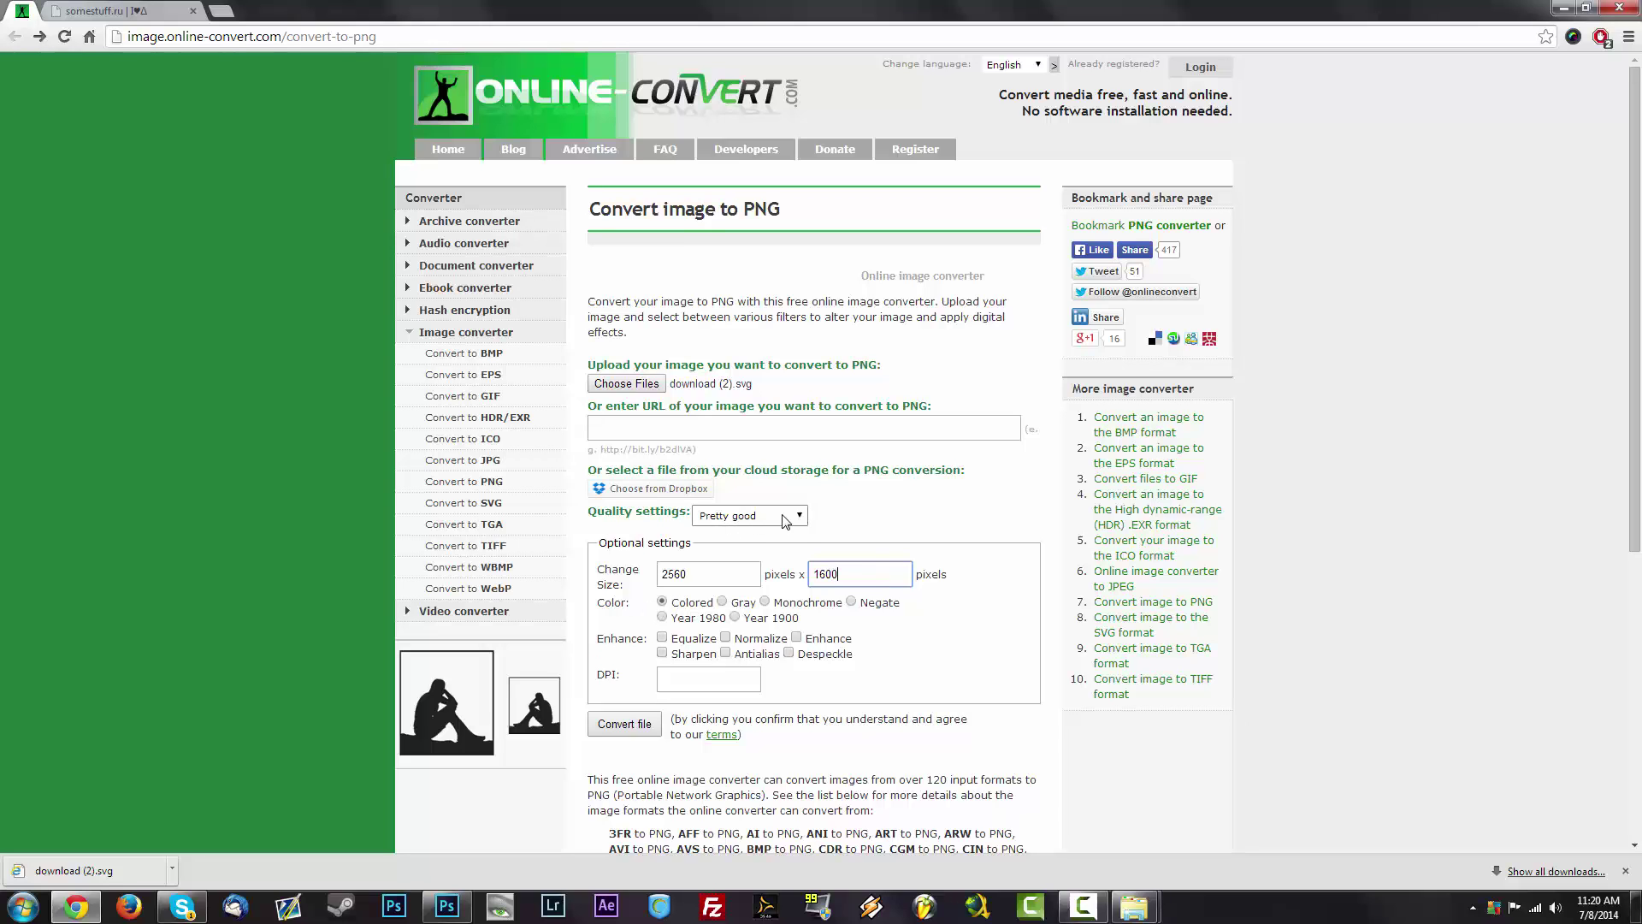
# Set the conversion quality to Best quality and convert the SVG file to PNG.
pyautogui.click(786, 521)
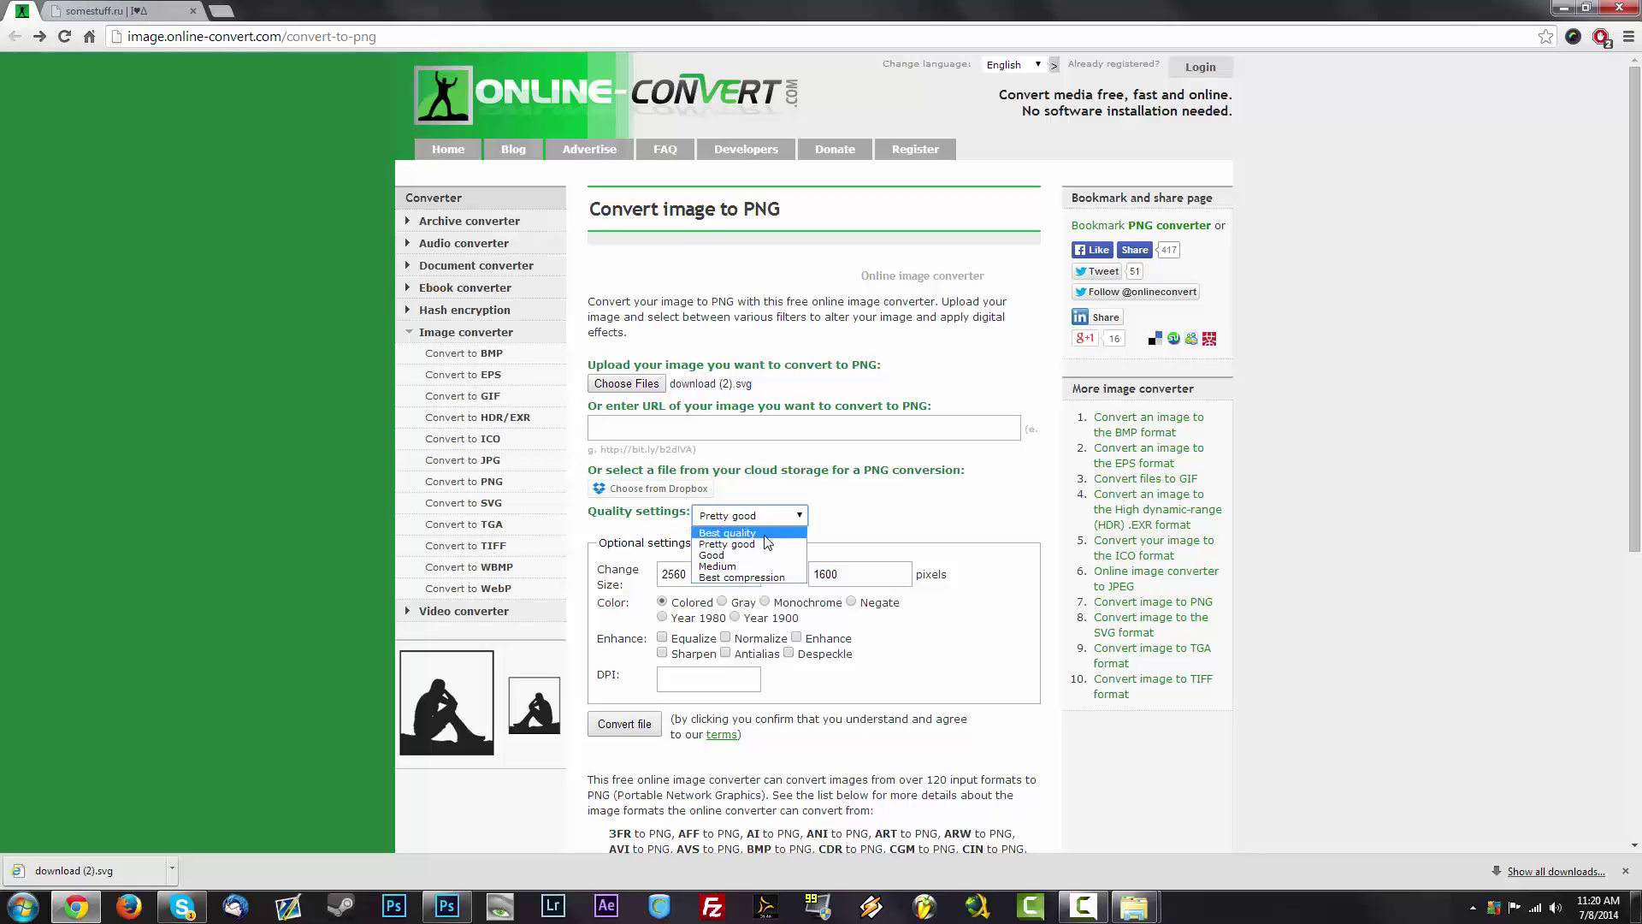
pyautogui.click(770, 533)
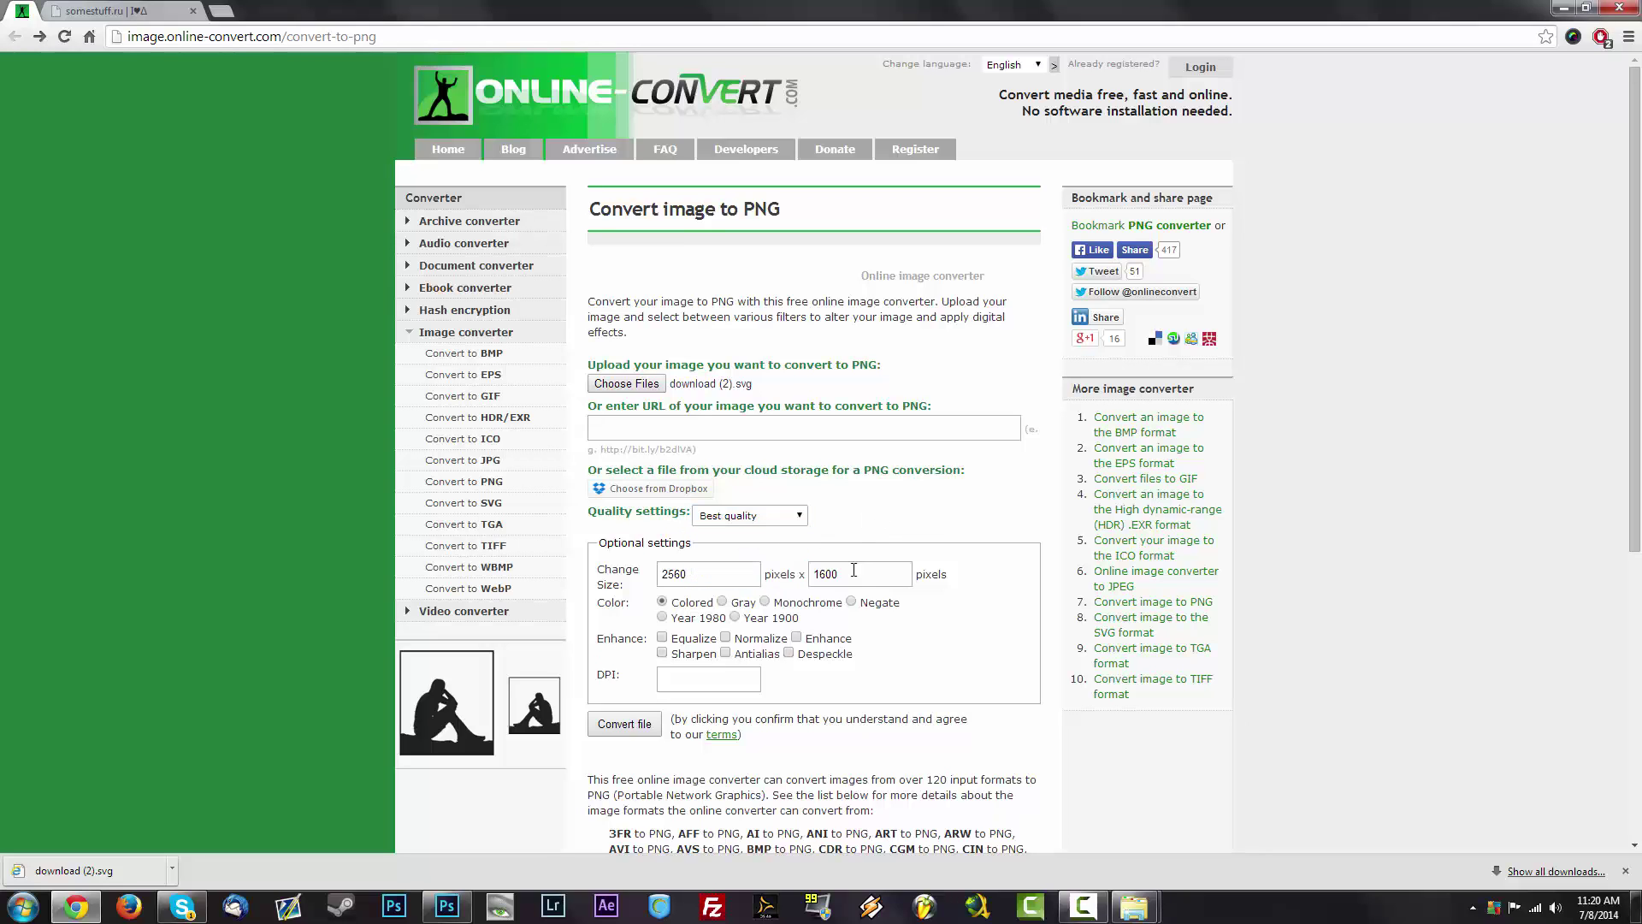
pyautogui.click(623, 723)
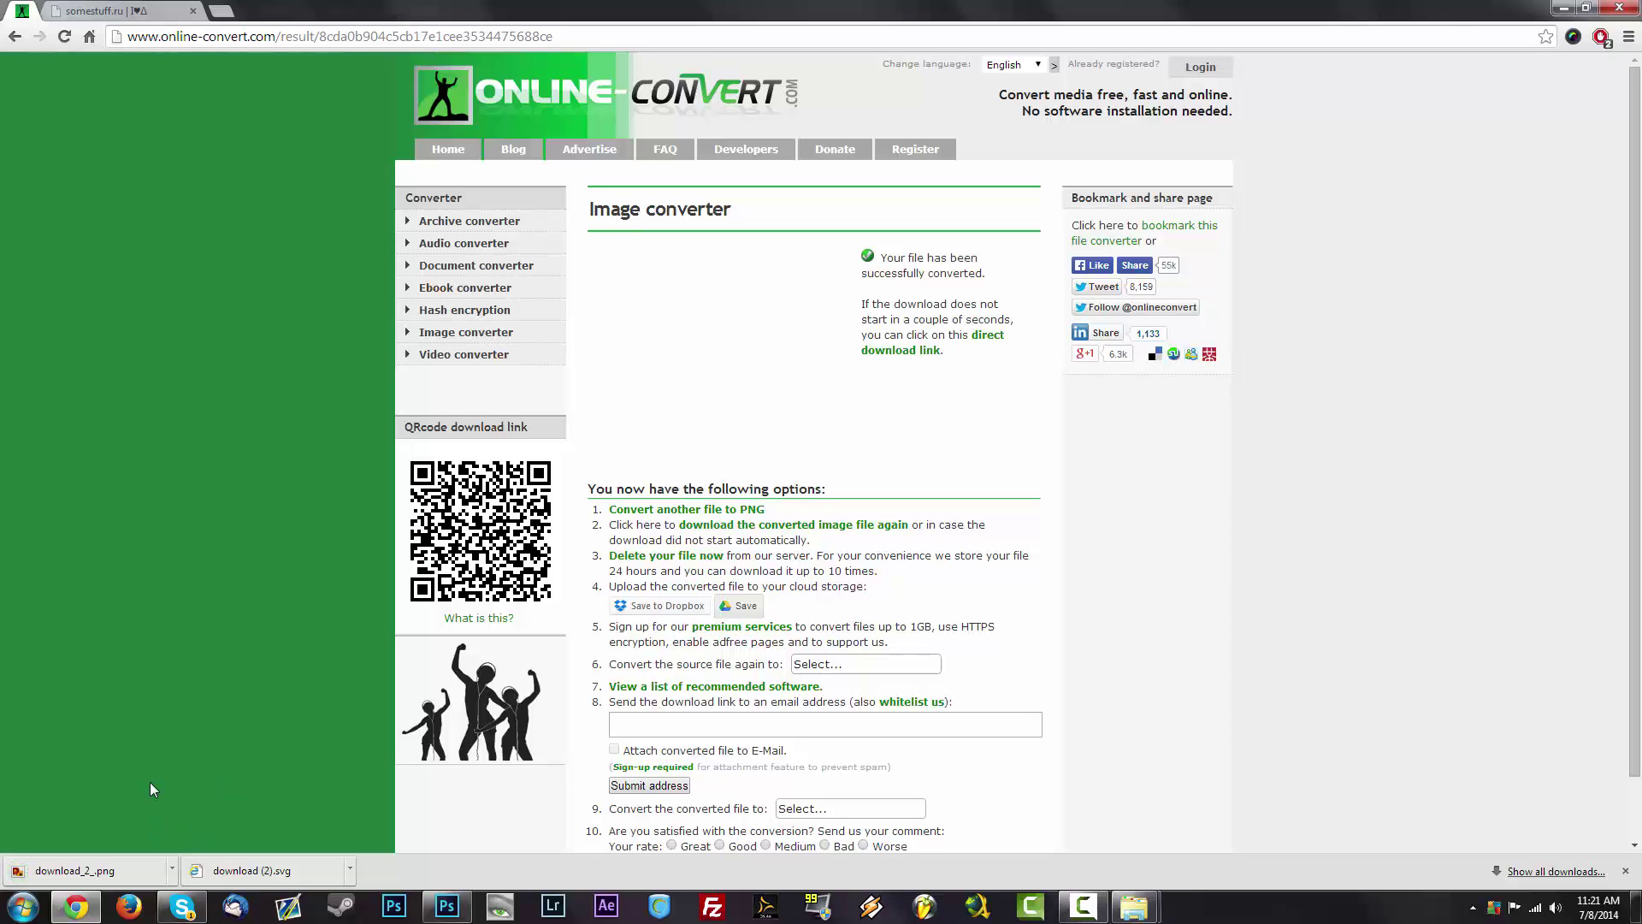
# Open the downloaded download_2_.png in Photoshop as a separate document beside the wallpaper.
pyautogui.moveTo(83, 866); pyautogui.dragTo(876, 493)
pyautogui.click(892, 452)
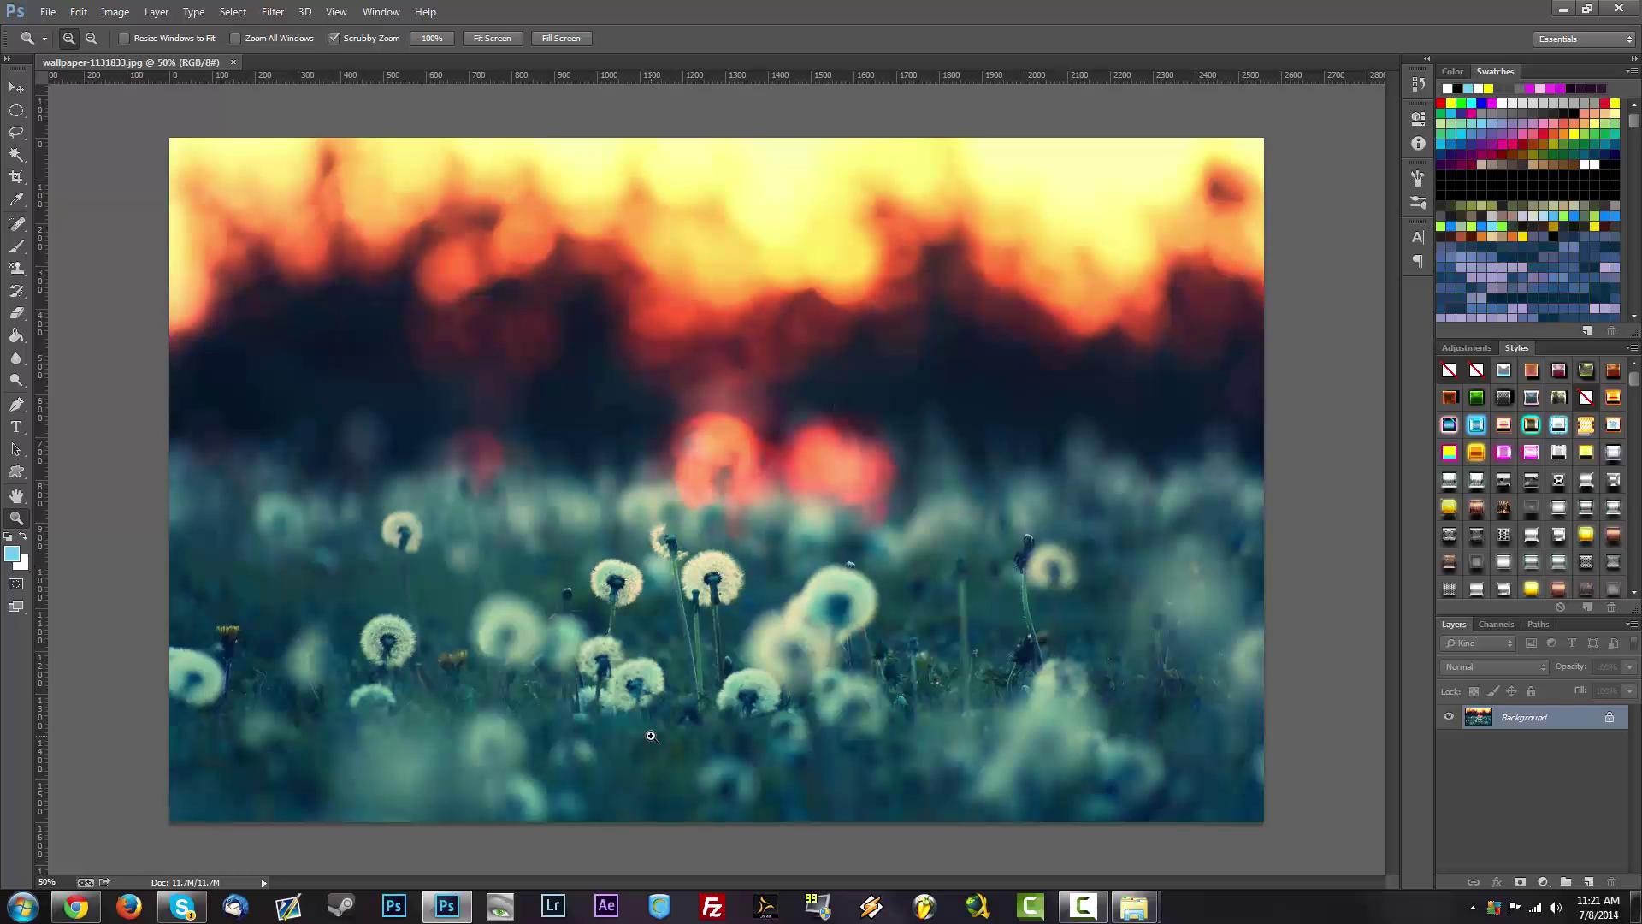
pyautogui.click(76, 905)
pyautogui.moveTo(142, 864); pyautogui.dragTo(1529, 788)
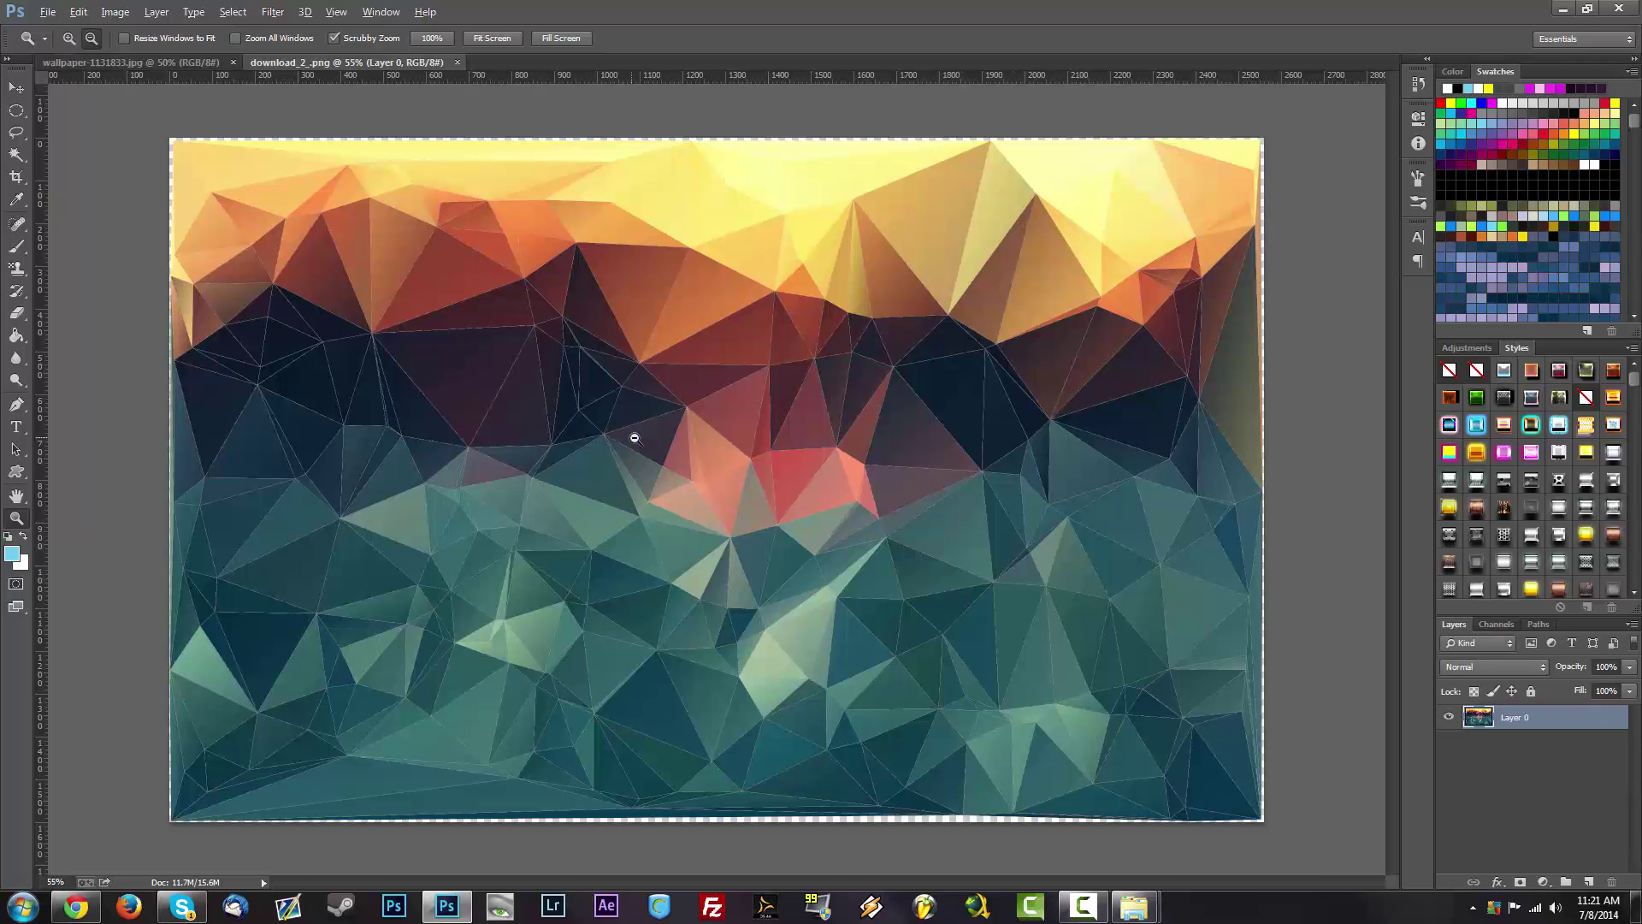
# Duplicate Layer 0 five times to fill the thin seams between the triangles.
pyautogui.keyDown('alt'); pyautogui.scroll(10, 633, 436); pyautogui.keyUp('alt')
pyautogui.keyDown('alt'); pyautogui.scroll(5, 340, 365); pyautogui.keyUp('alt')
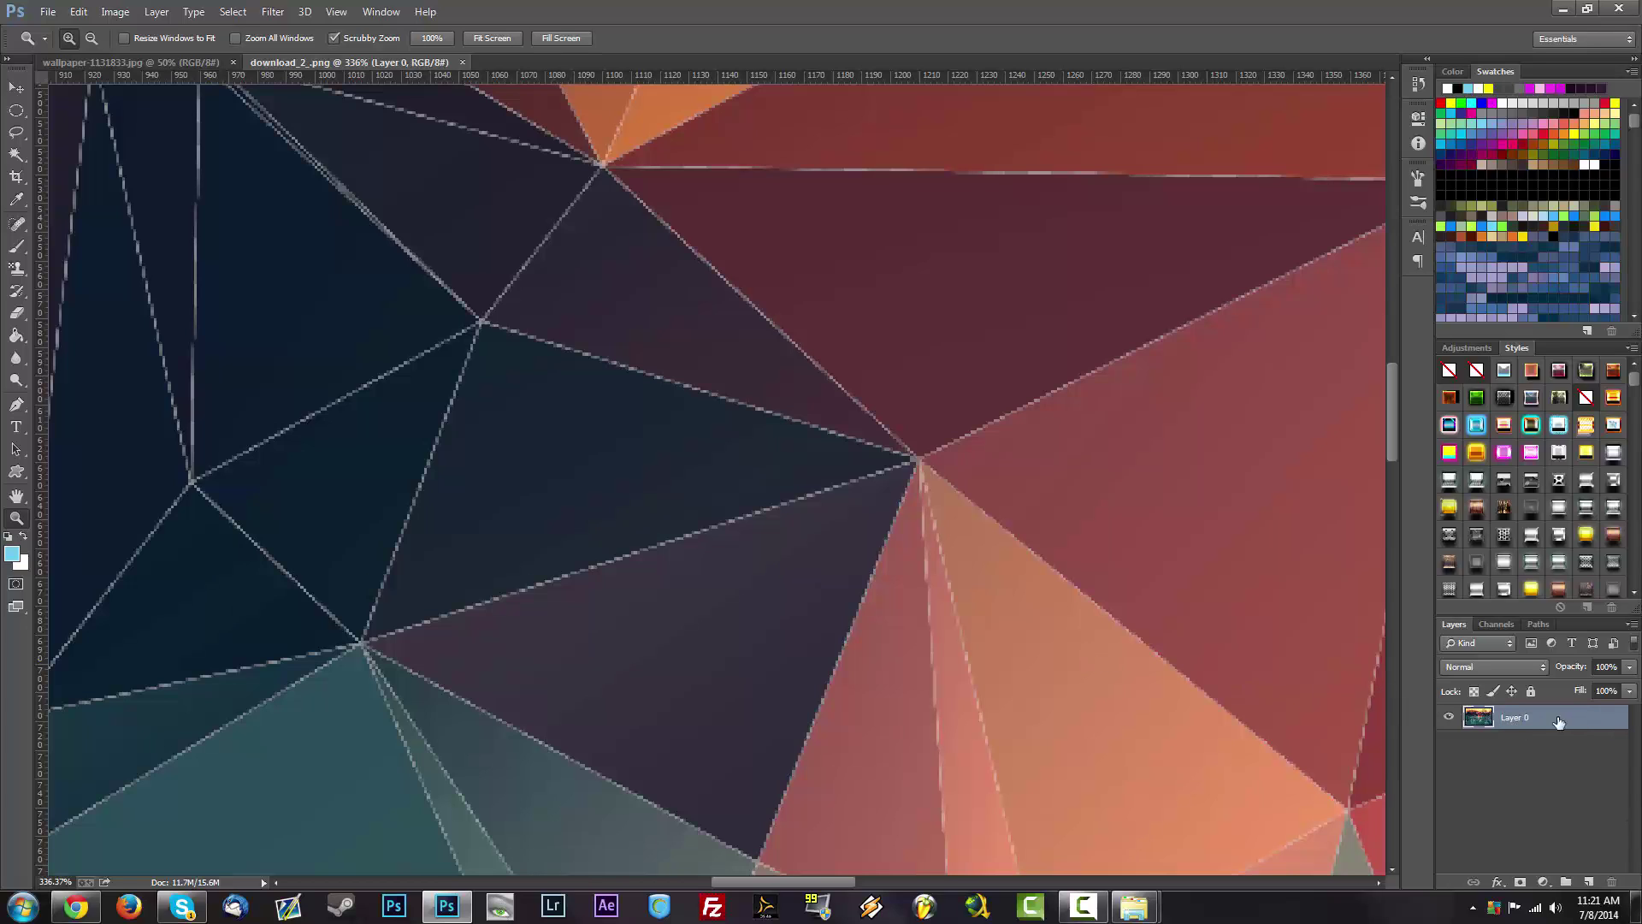
pyautogui.moveTo(1544, 760); pyautogui.dragTo(1589, 881)
pyautogui.moveTo(1552, 723); pyautogui.dragTo(1581, 881)
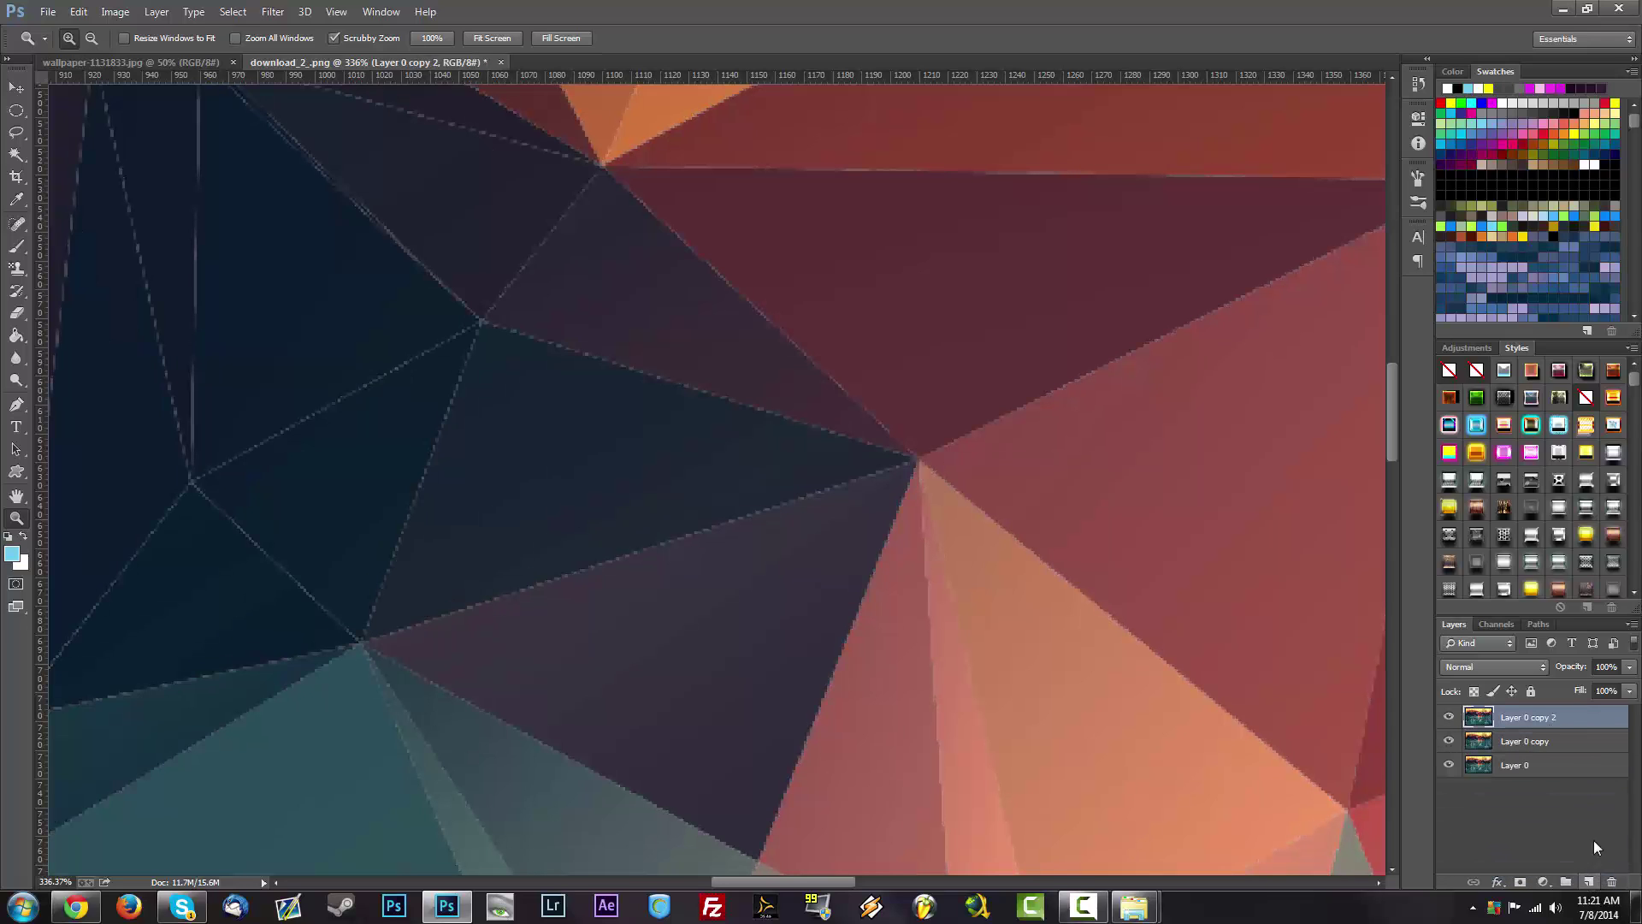
pyautogui.moveTo(1548, 717); pyautogui.dragTo(1588, 881)
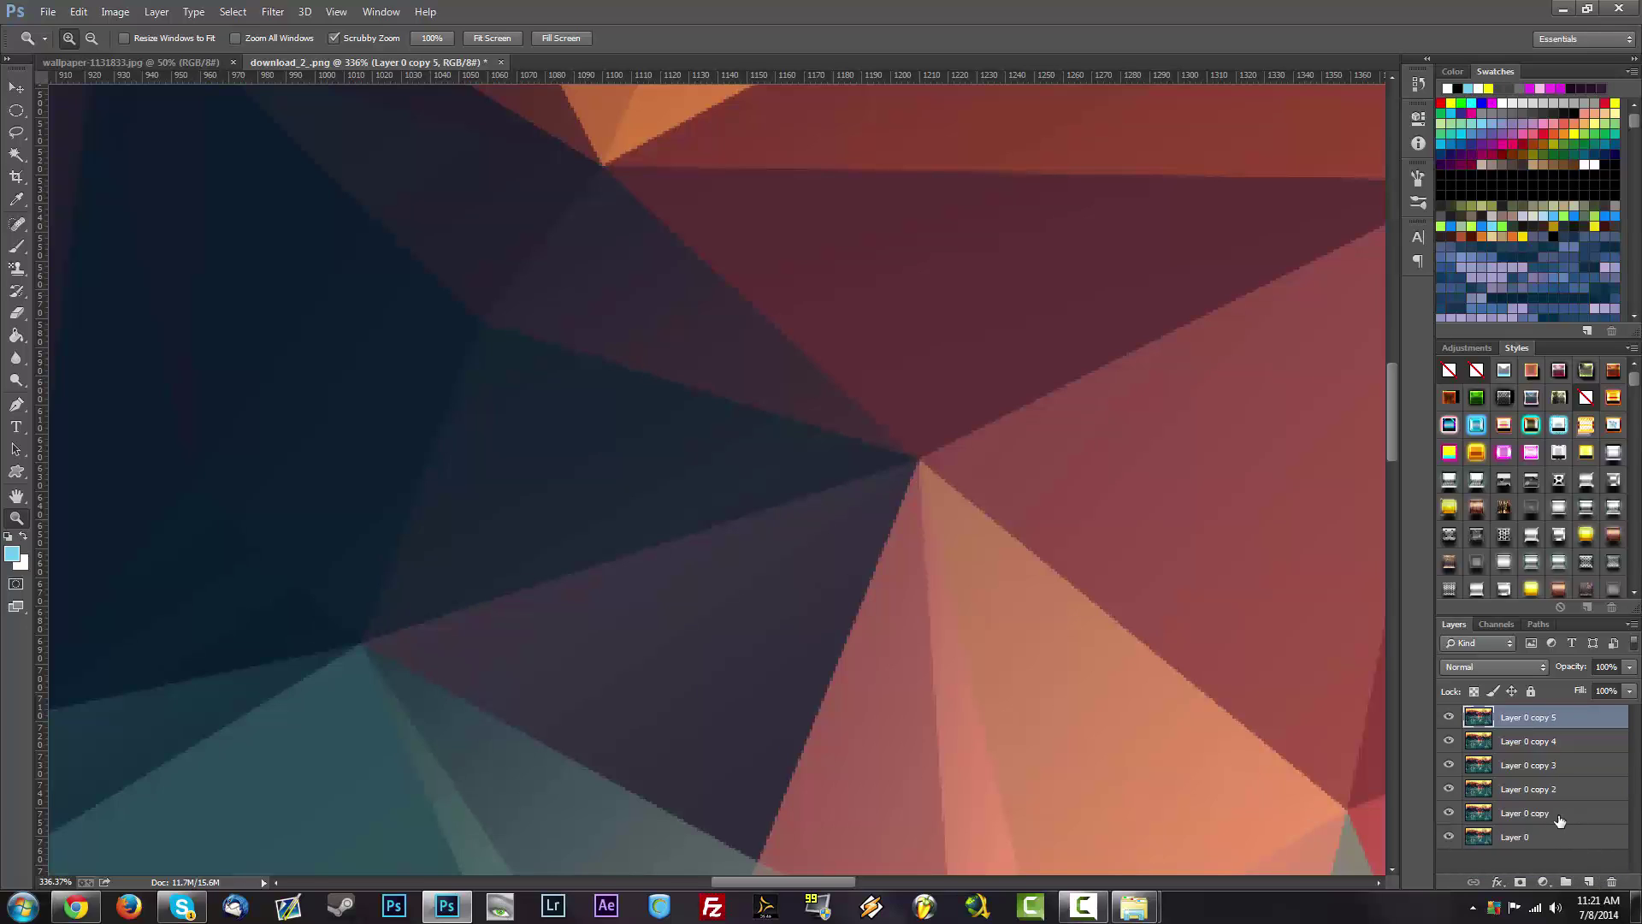
# Select Layer 0 together with its five copies and merge them into a single layer.
pyautogui.keyDown('ctrl'); pyautogui.click(1544, 834); pyautogui.keyUp('ctrl')
pyautogui.keyDown('ctrl'); pyautogui.click(1548, 813); pyautogui.keyUp('ctrl')
pyautogui.keyDown('ctrl'); pyautogui.click(1549, 792); pyautogui.keyUp('ctrl')
pyautogui.keyDown('ctrl'); pyautogui.click(1553, 763); pyautogui.keyUp('ctrl')
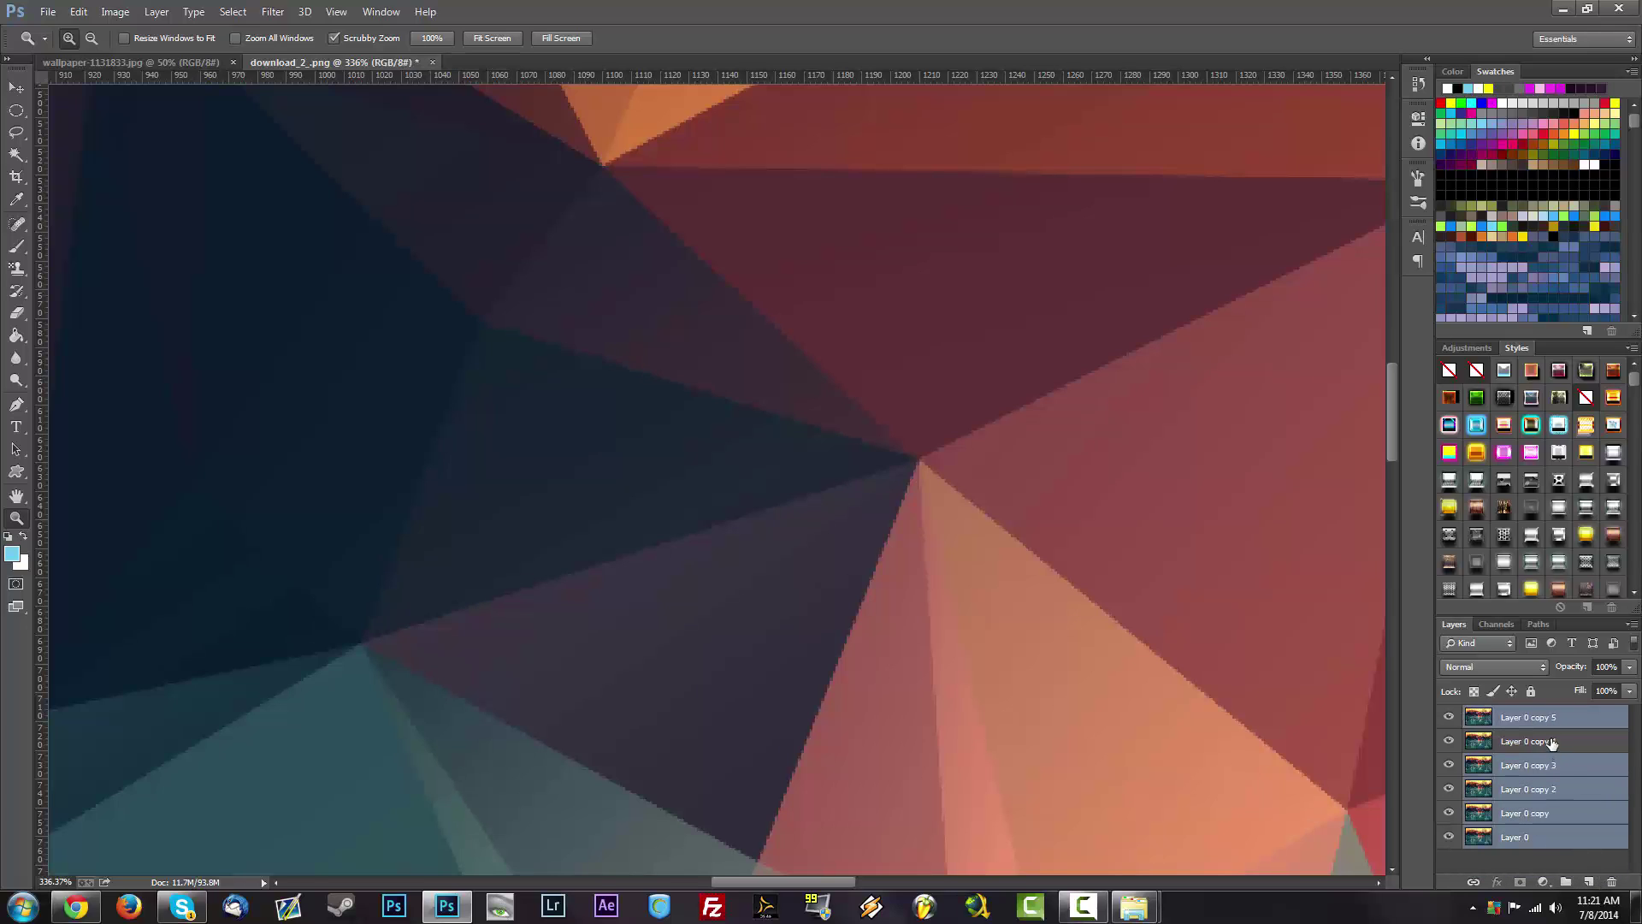
pyautogui.keyDown('ctrl'); pyautogui.click(1545, 741); pyautogui.keyUp('ctrl')
pyautogui.hotkey('ctrl', 'e')
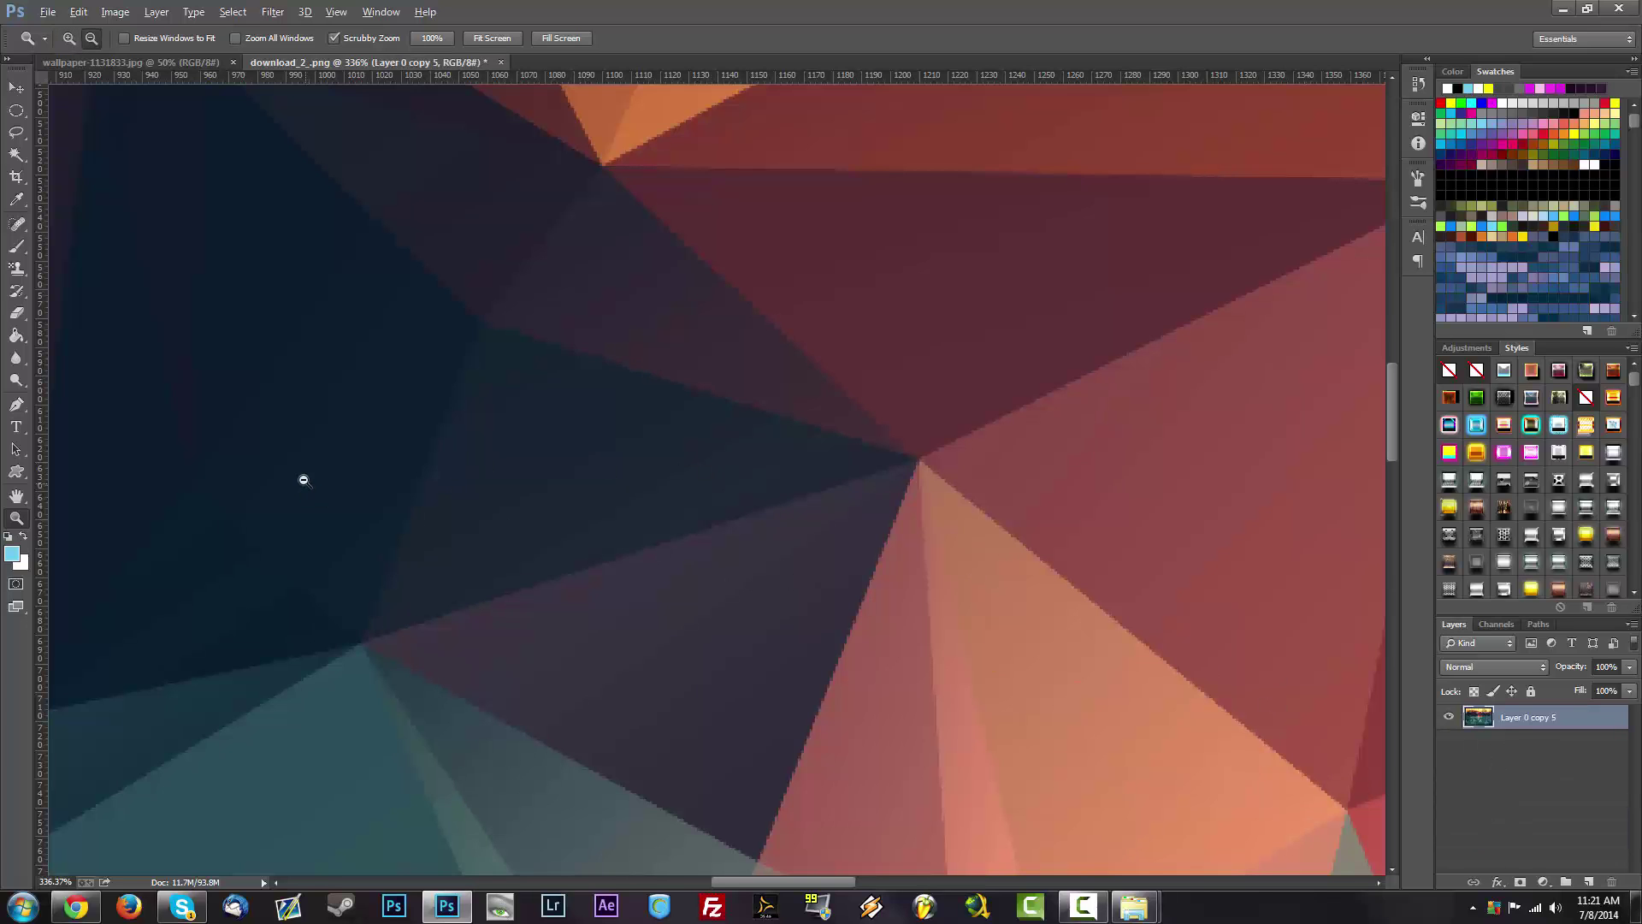
# Free-transform the merged layer, stretching it slightly beyond all four canvas edges, to about 101.8% width, to cover the transparent border.
pyautogui.moveTo(301, 477); pyautogui.dragTo(775, 539)
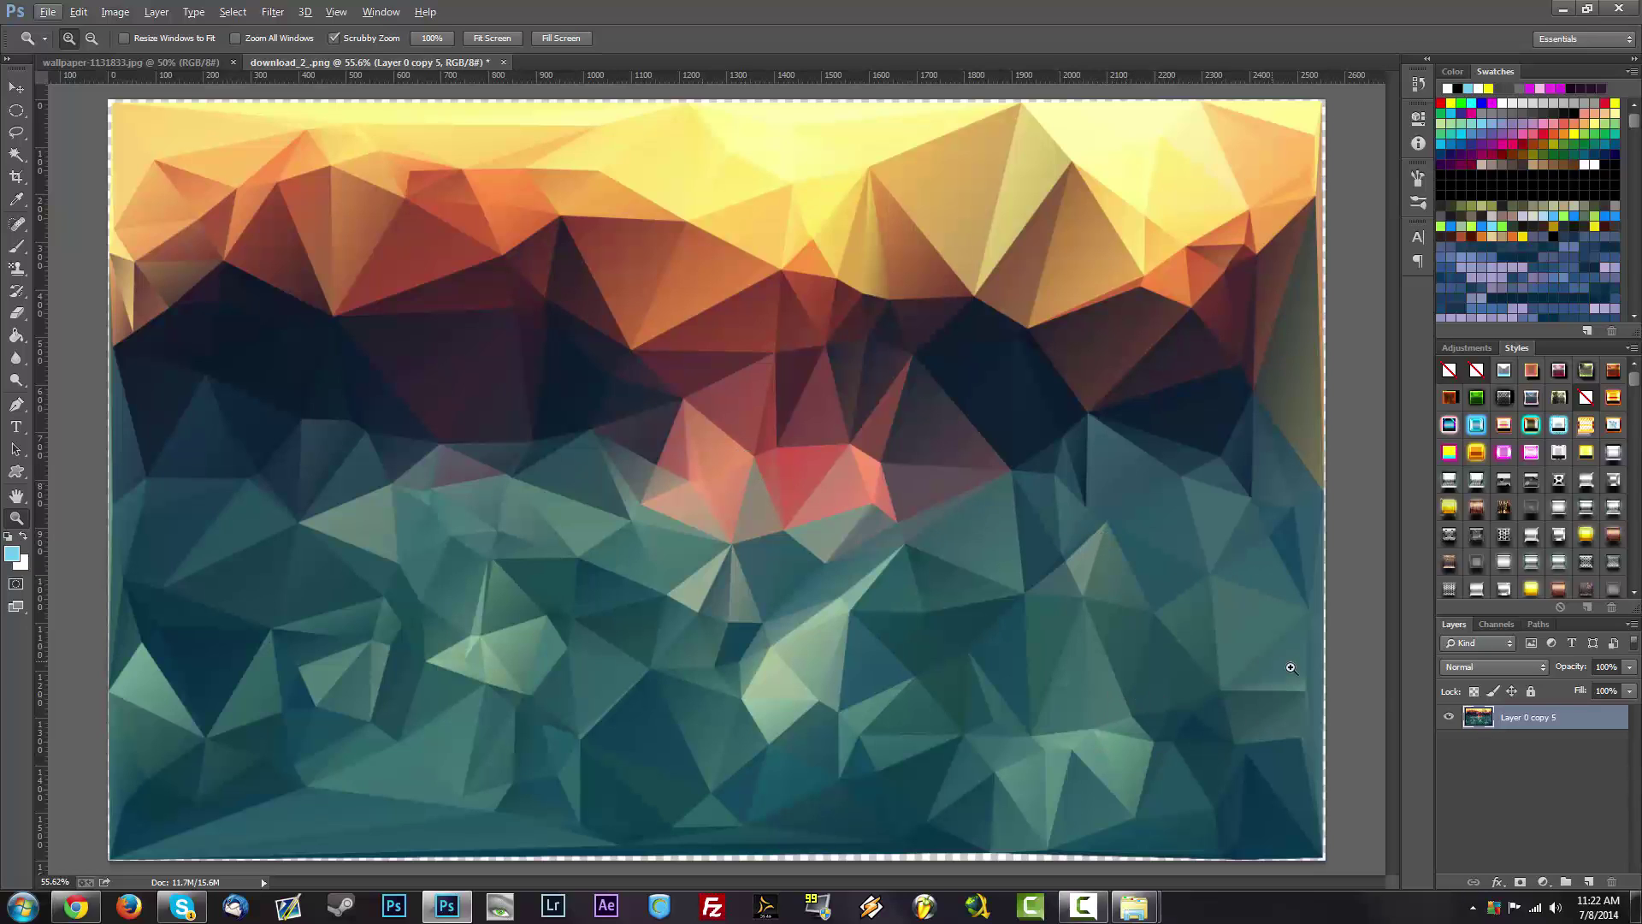
pyautogui.hotkey('ctrl', 't')
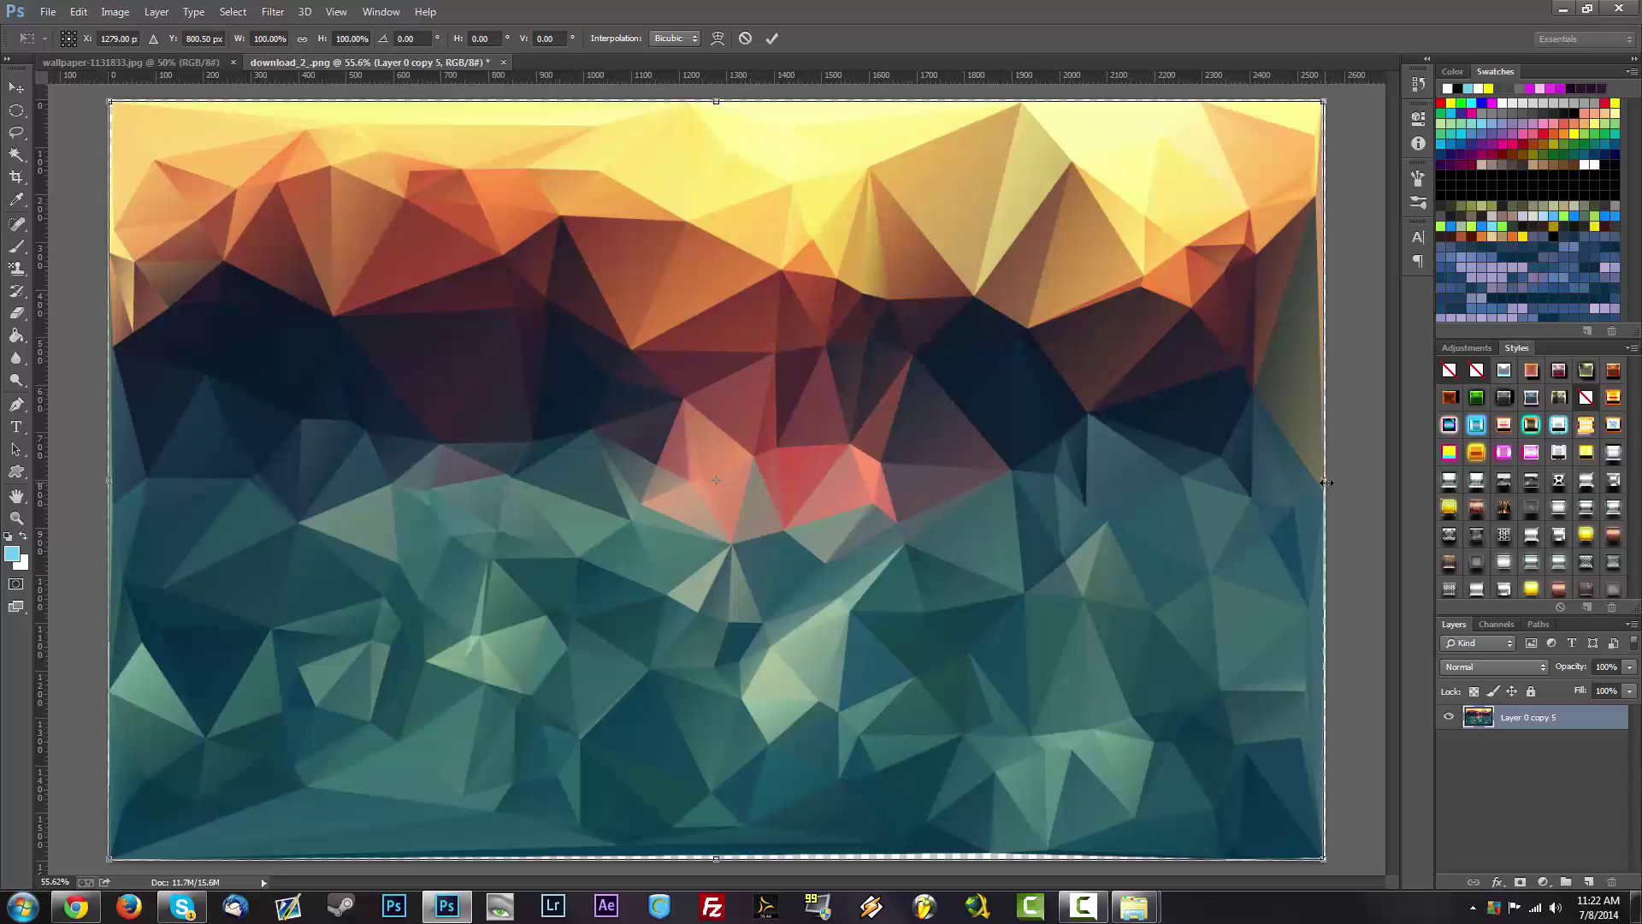
pyautogui.moveTo(1326, 482); pyautogui.dragTo(1340, 485)
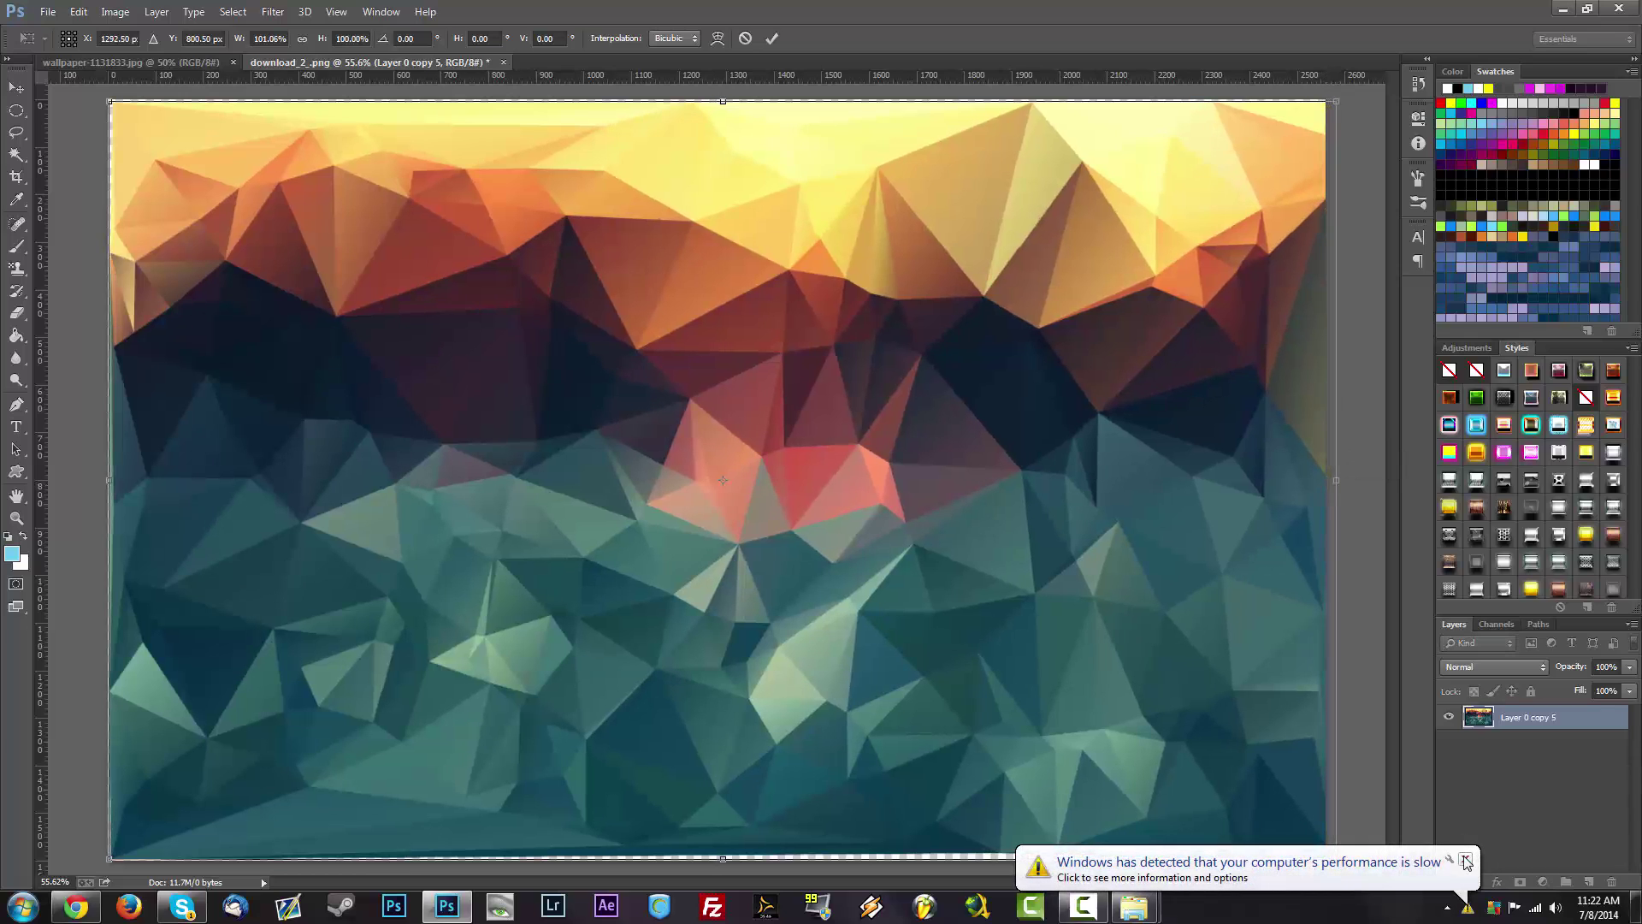
pyautogui.click(1465, 859)
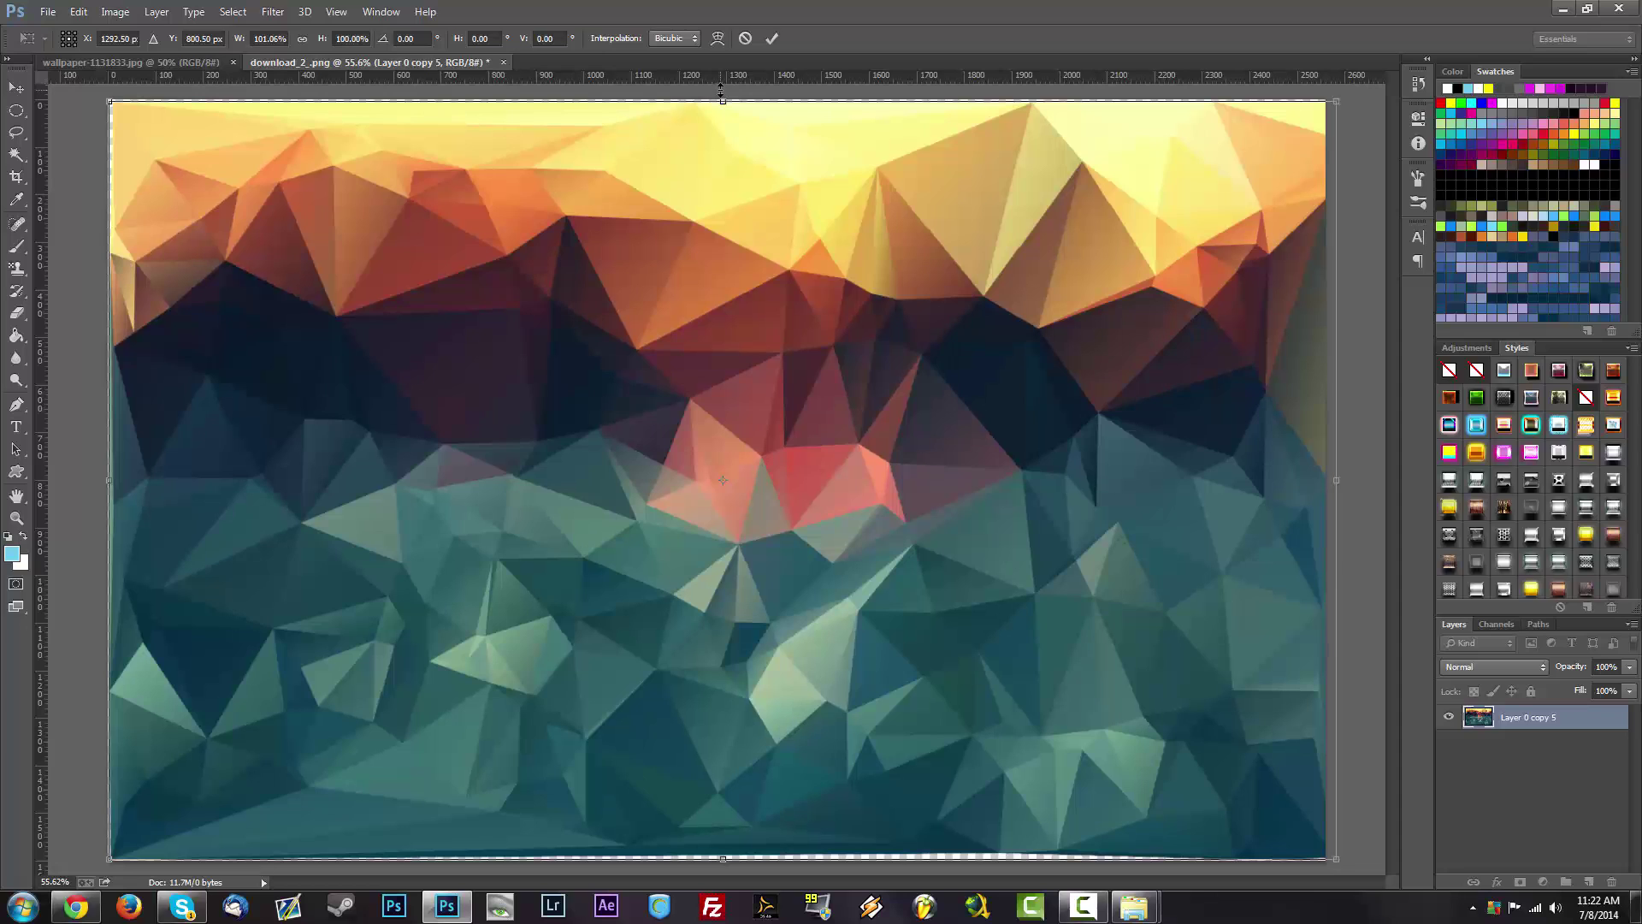
pyautogui.moveTo(724, 101); pyautogui.dragTo(723, 93)
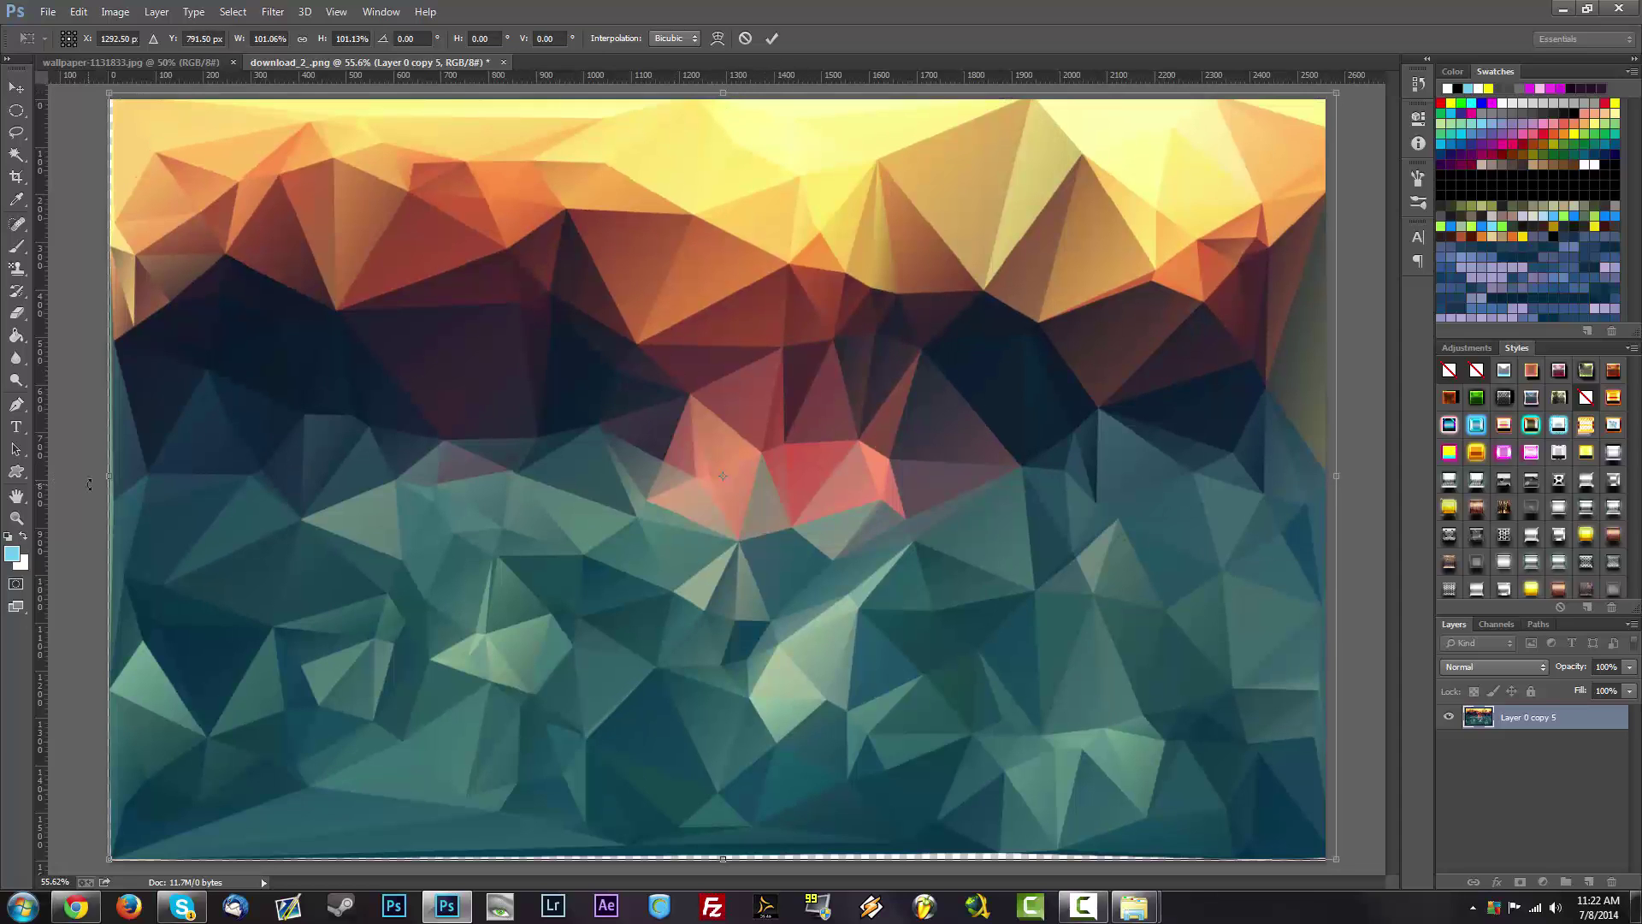
pyautogui.moveTo(107, 474); pyautogui.dragTo(100, 469)
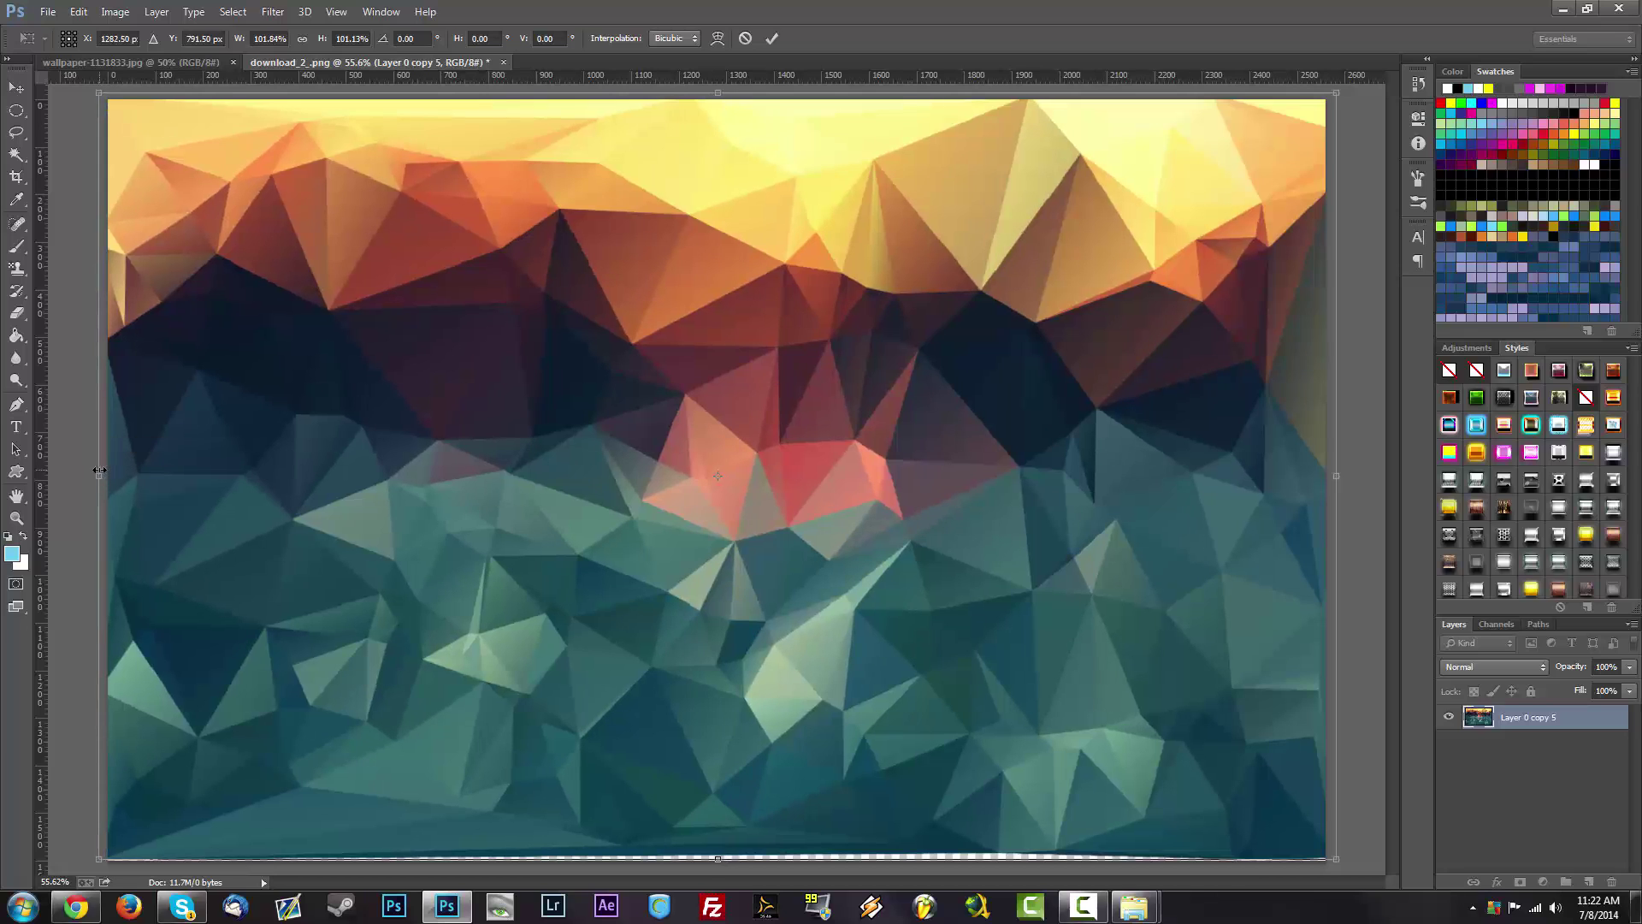
pyautogui.moveTo(719, 860); pyautogui.dragTo(719, 869)
pyautogui.press('Return')
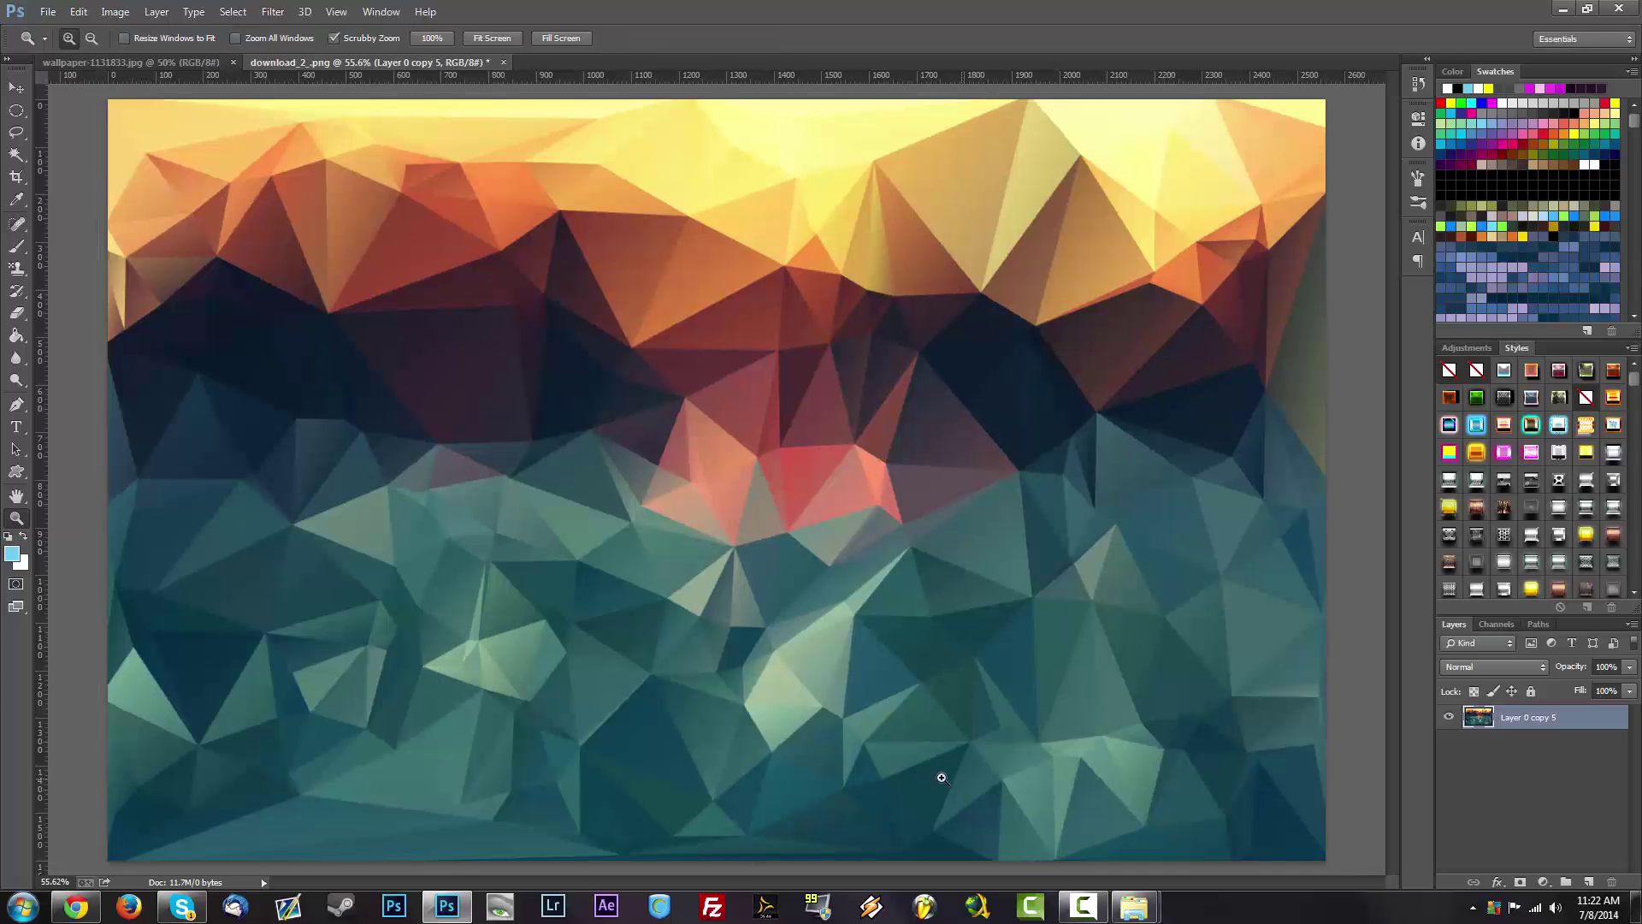
# Apply the Add Noise filter to the low-poly layer with a low amount of Gaussian, monochromatic noise.
pyautogui.click(428, 38)
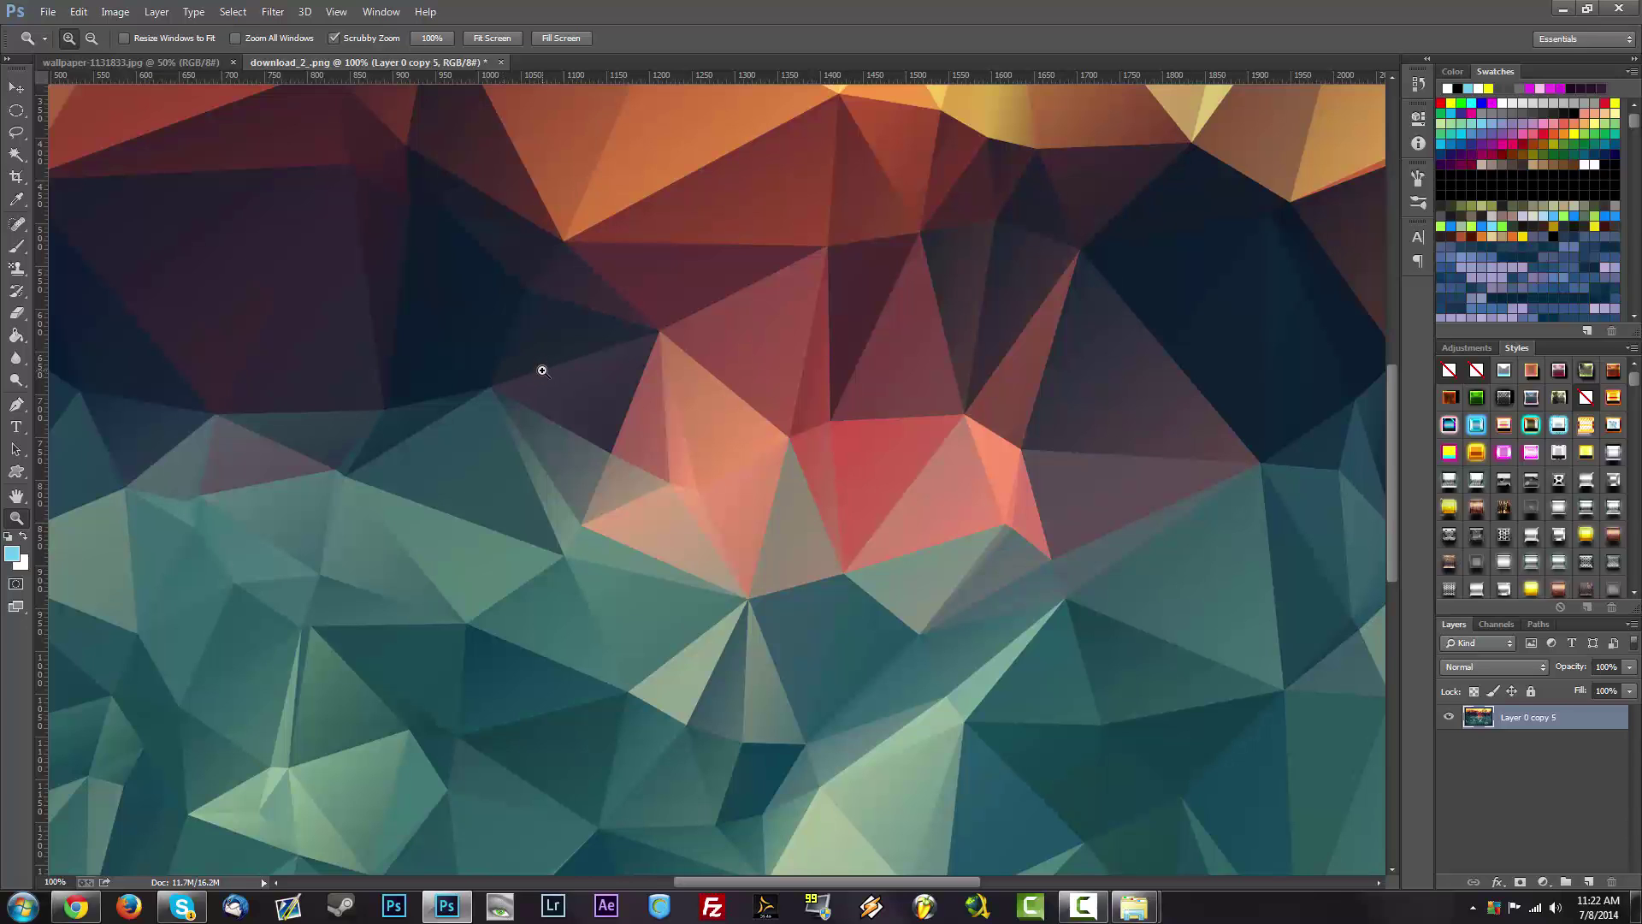
pyautogui.click(273, 11)
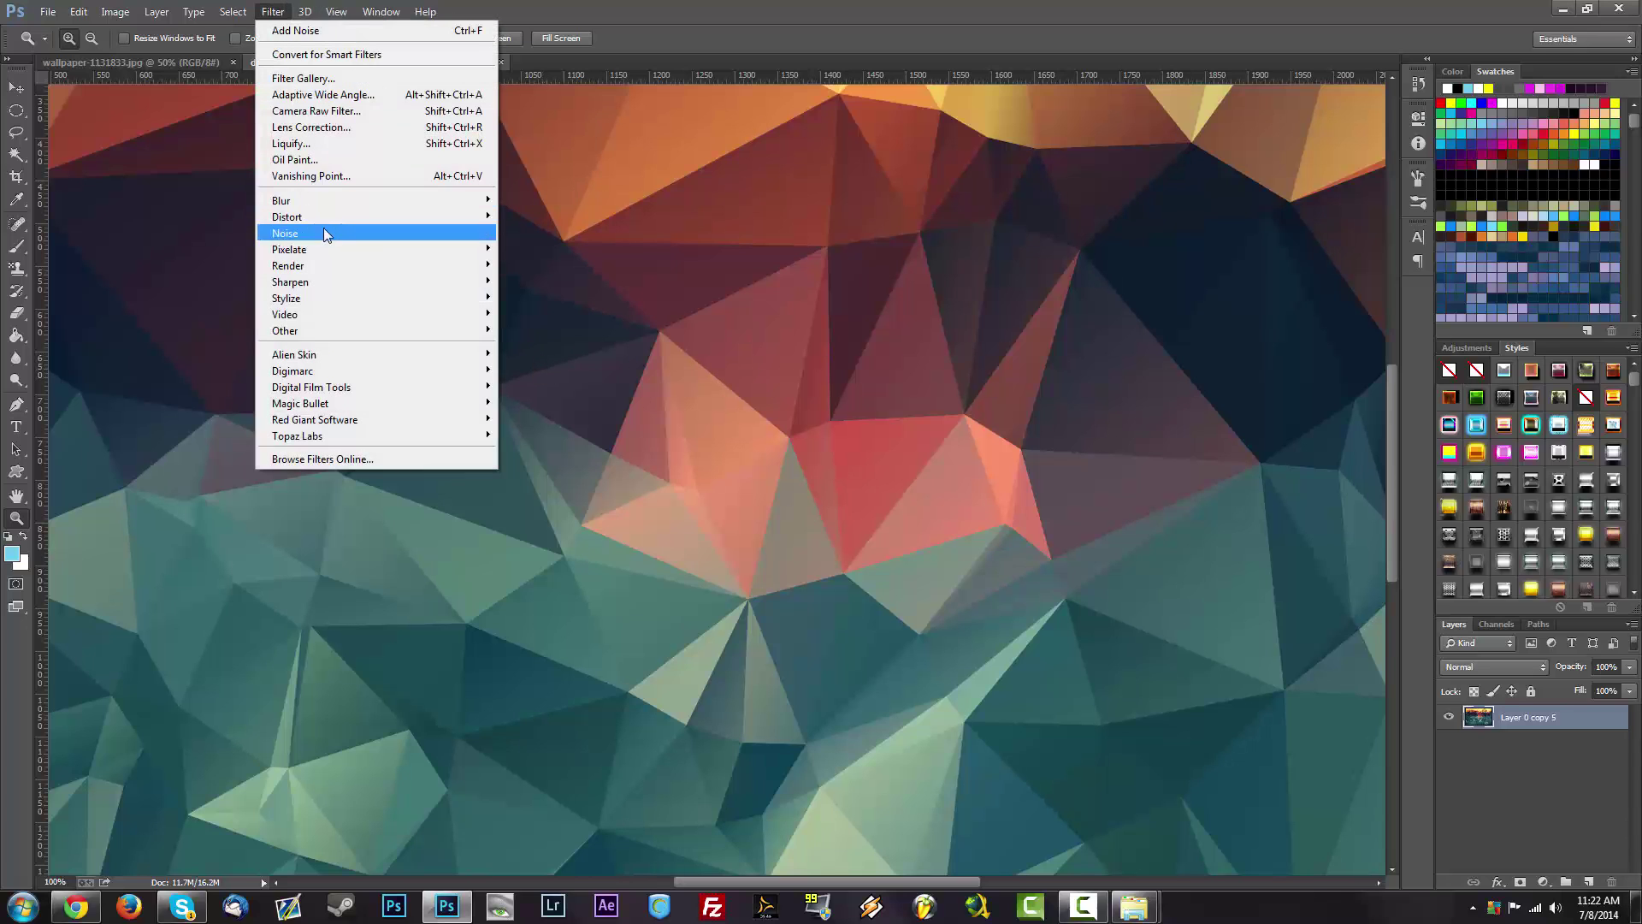
pyautogui.moveTo(325, 233)
pyautogui.click(179, 232)
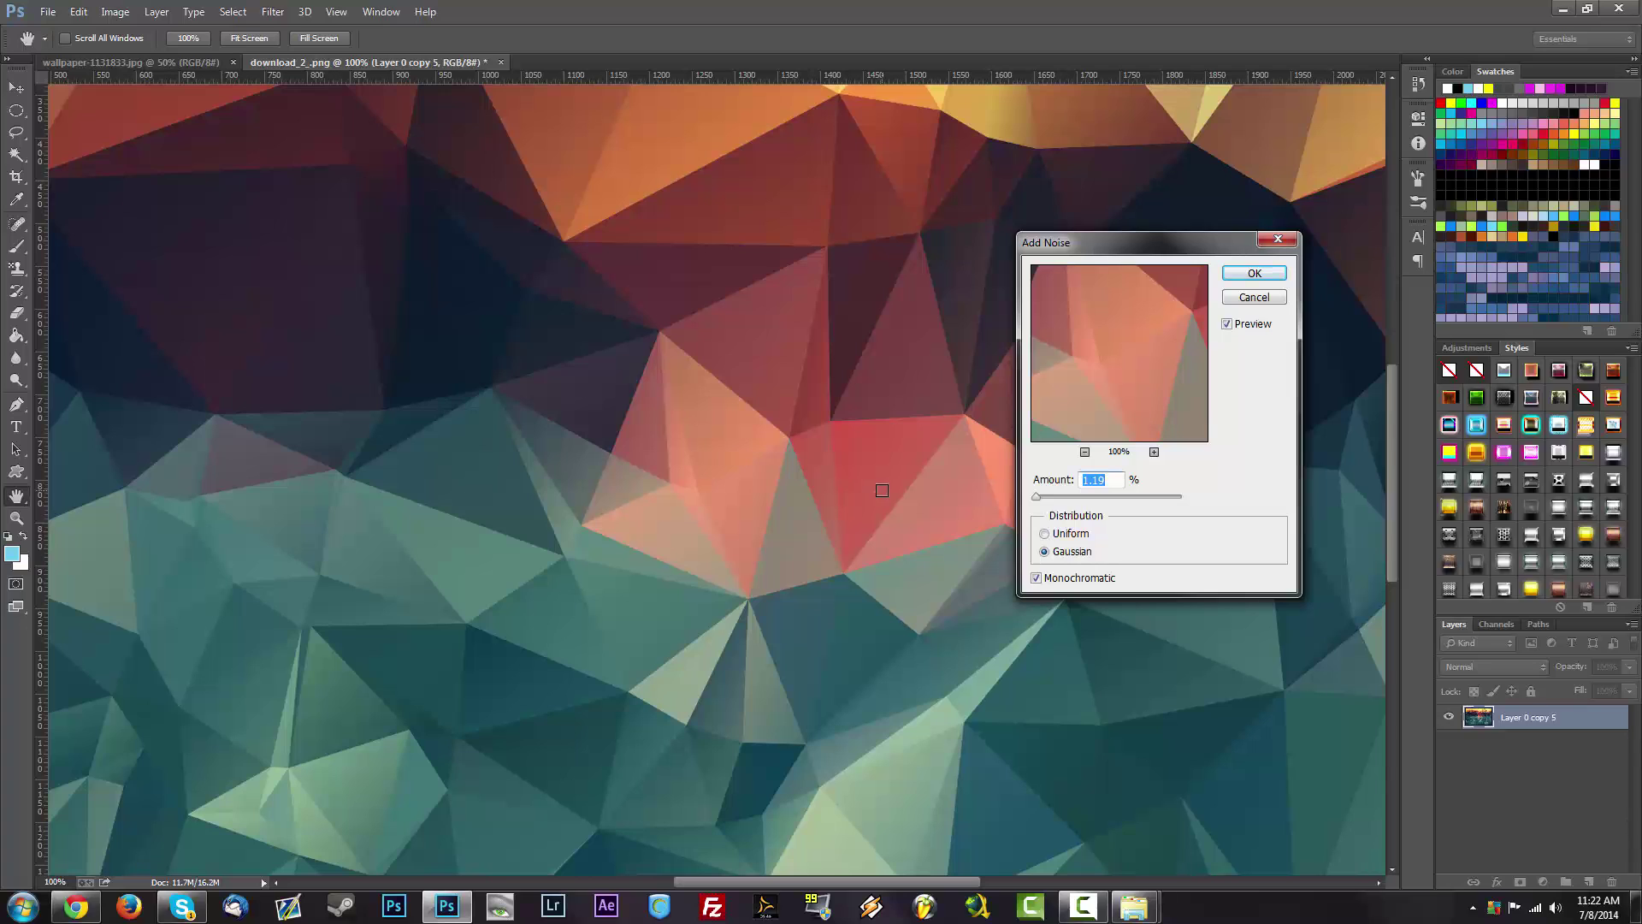
pyautogui.click(1102, 481)
pyautogui.moveTo(1098, 483); pyautogui.dragTo(1202, 488)
pyautogui.write('20')
pyautogui.click(1248, 275)
pyautogui.scroll(-5, 644, 534)
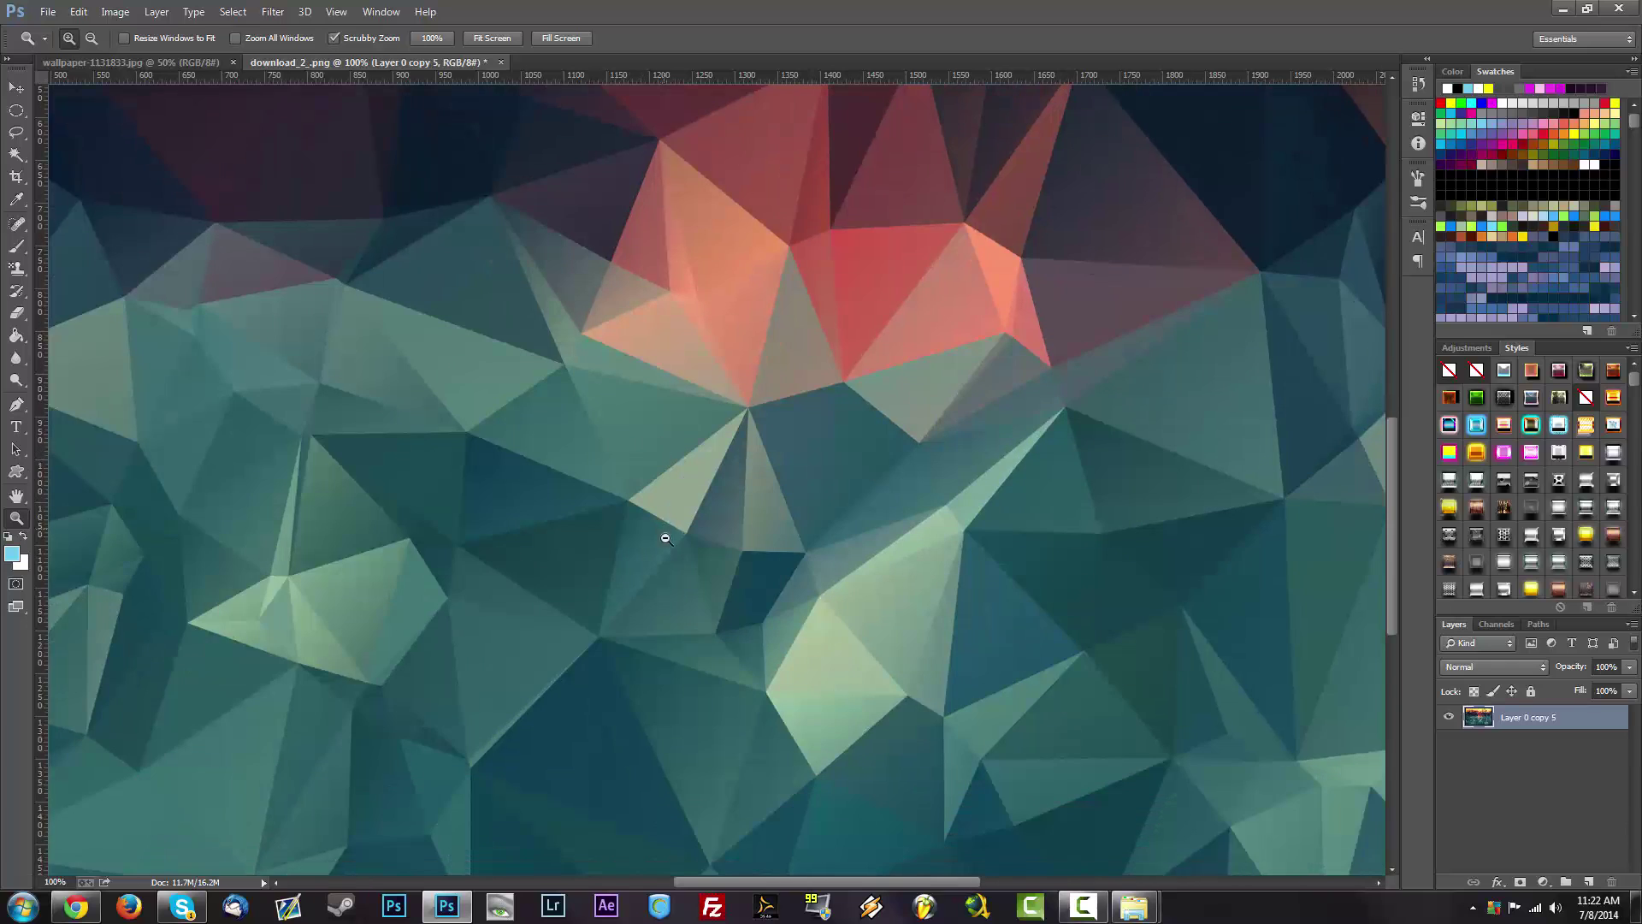
pyautogui.scroll(7, 676, 553)
pyautogui.scroll(-14, 676, 553)
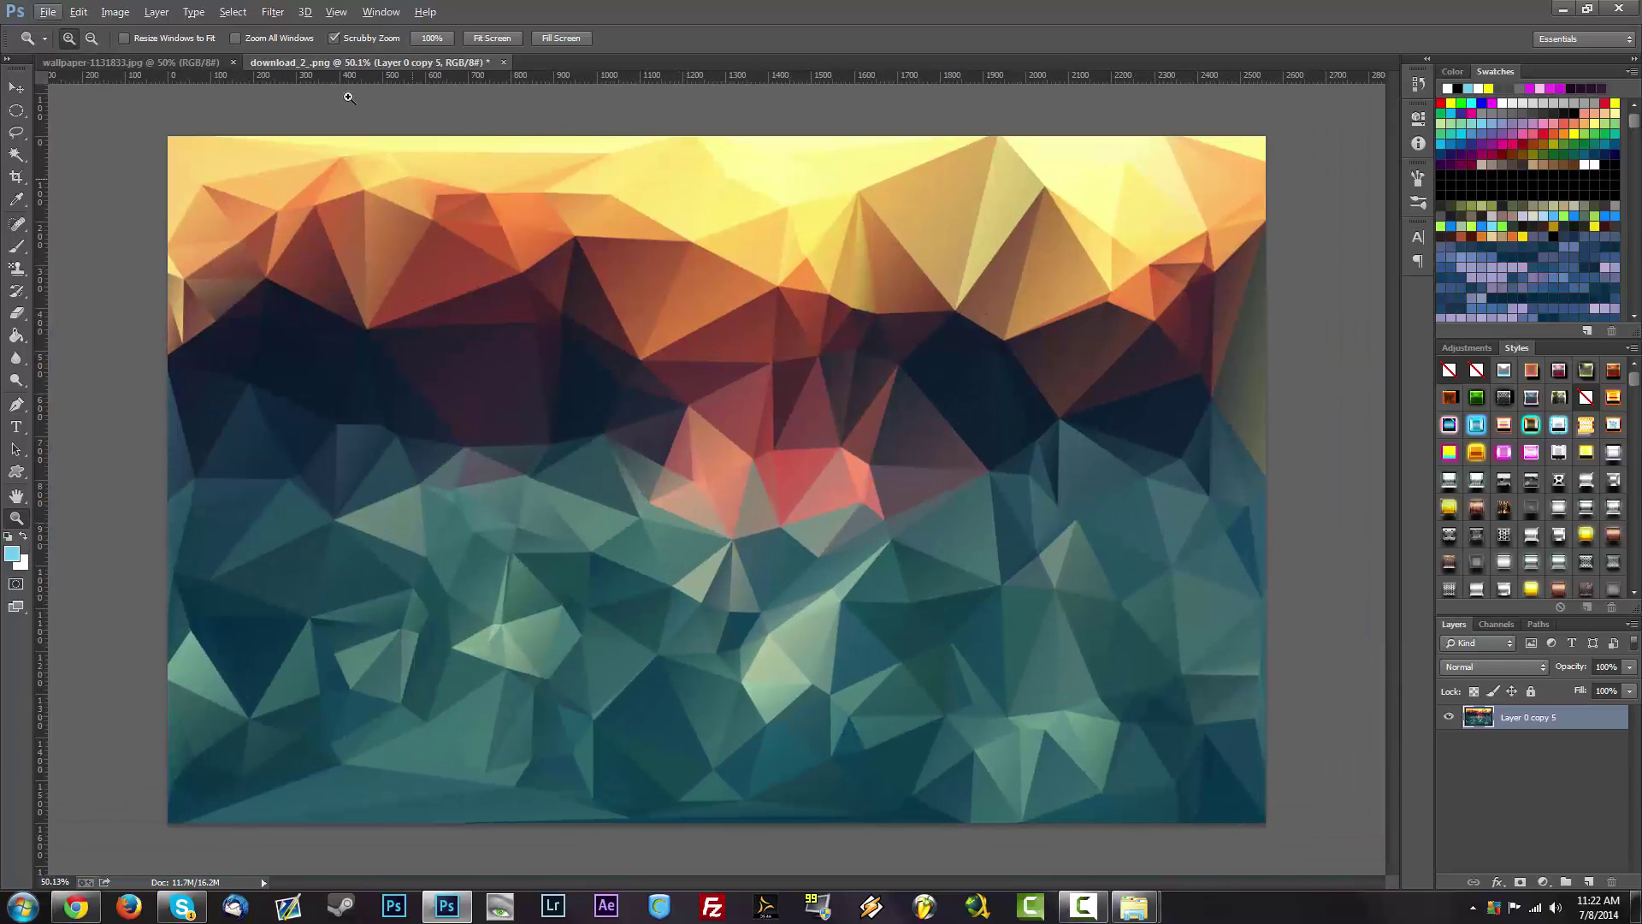
# Copy the original wallpaper photo into download_2_.png as a new layer above the low-poly layer.
pyautogui.click(131, 62)
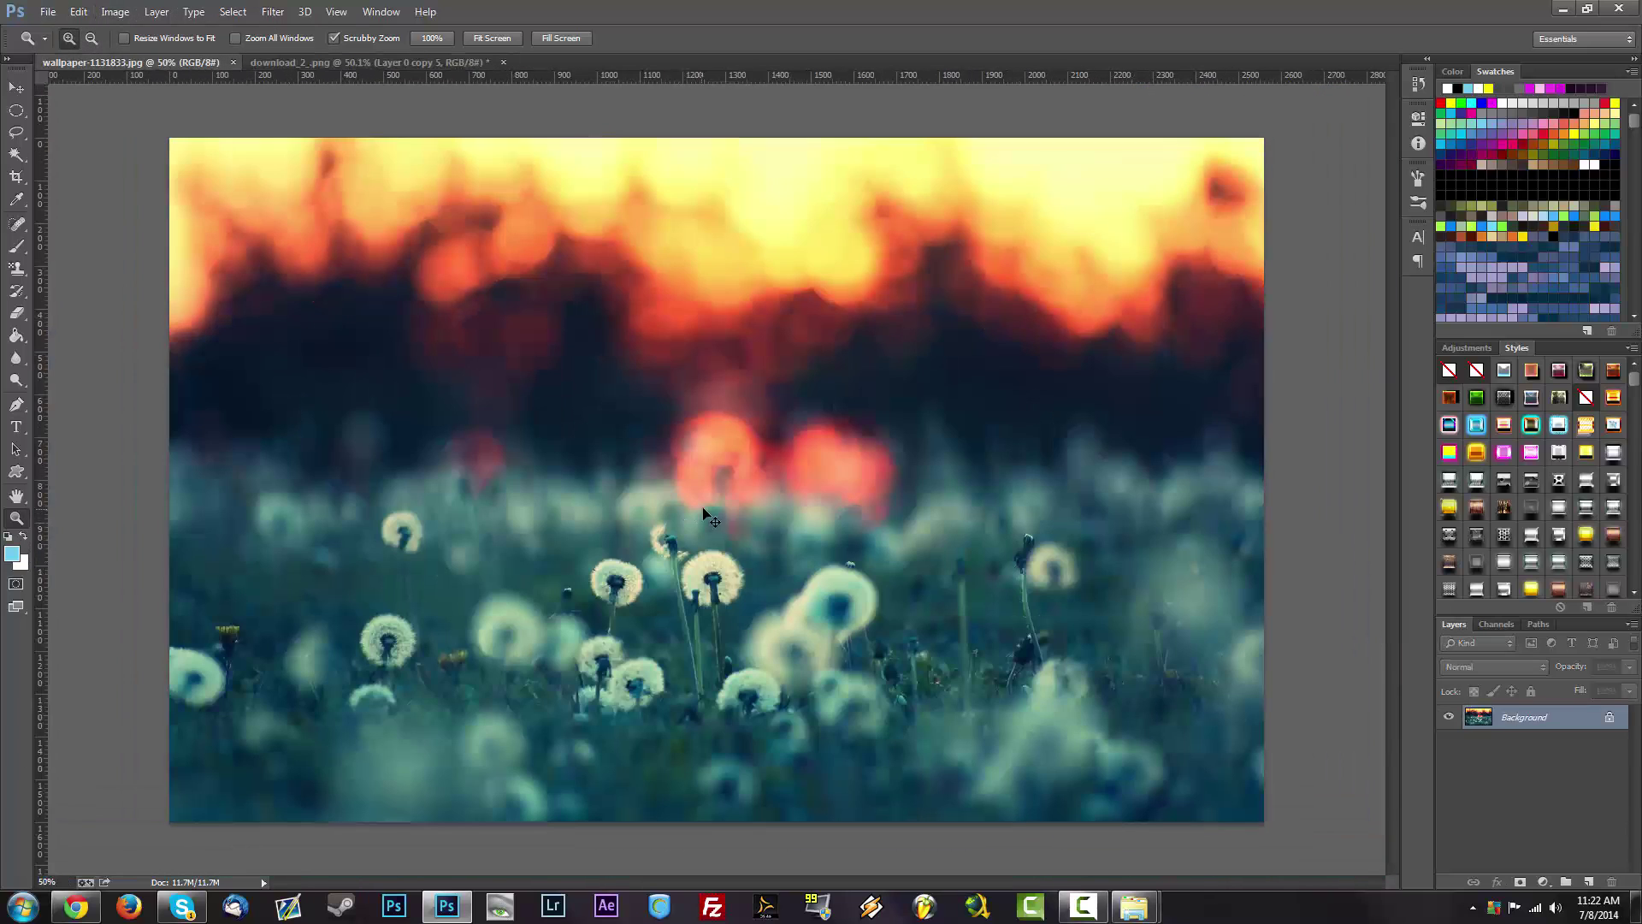
pyautogui.click(342, 63)
pyautogui.hotkey('ctrl', 'v')
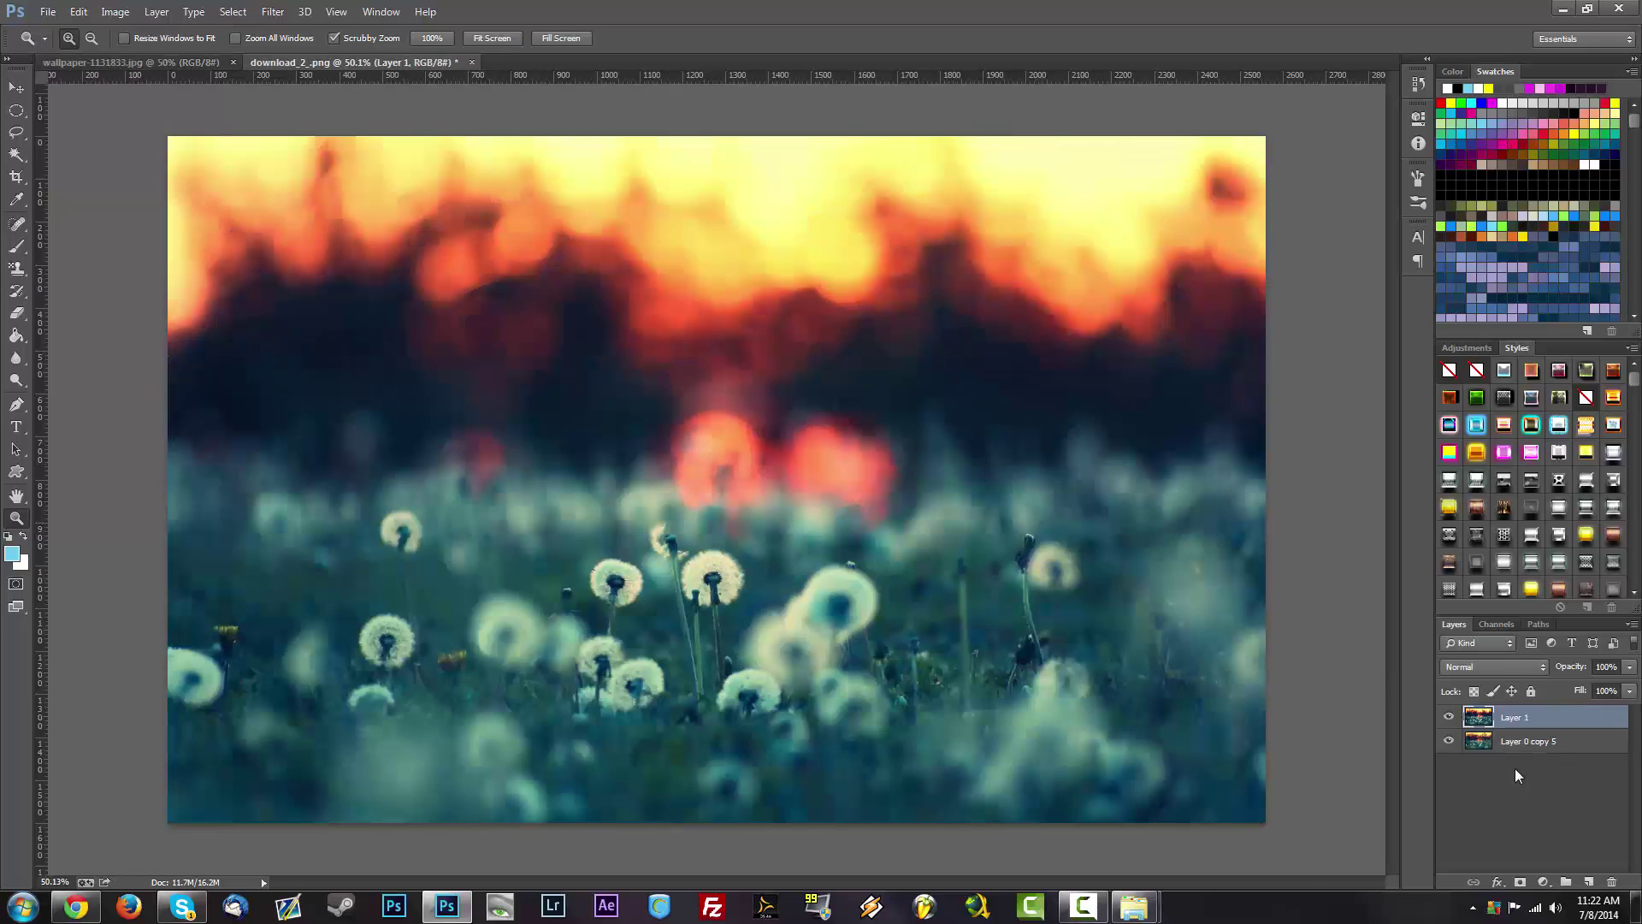
# Preview the darkening blend modes on Layer 1, including Darken, Color Burn and Darker Color, ending on Lighten.
pyautogui.click(1554, 721)
pyautogui.click(1496, 663)
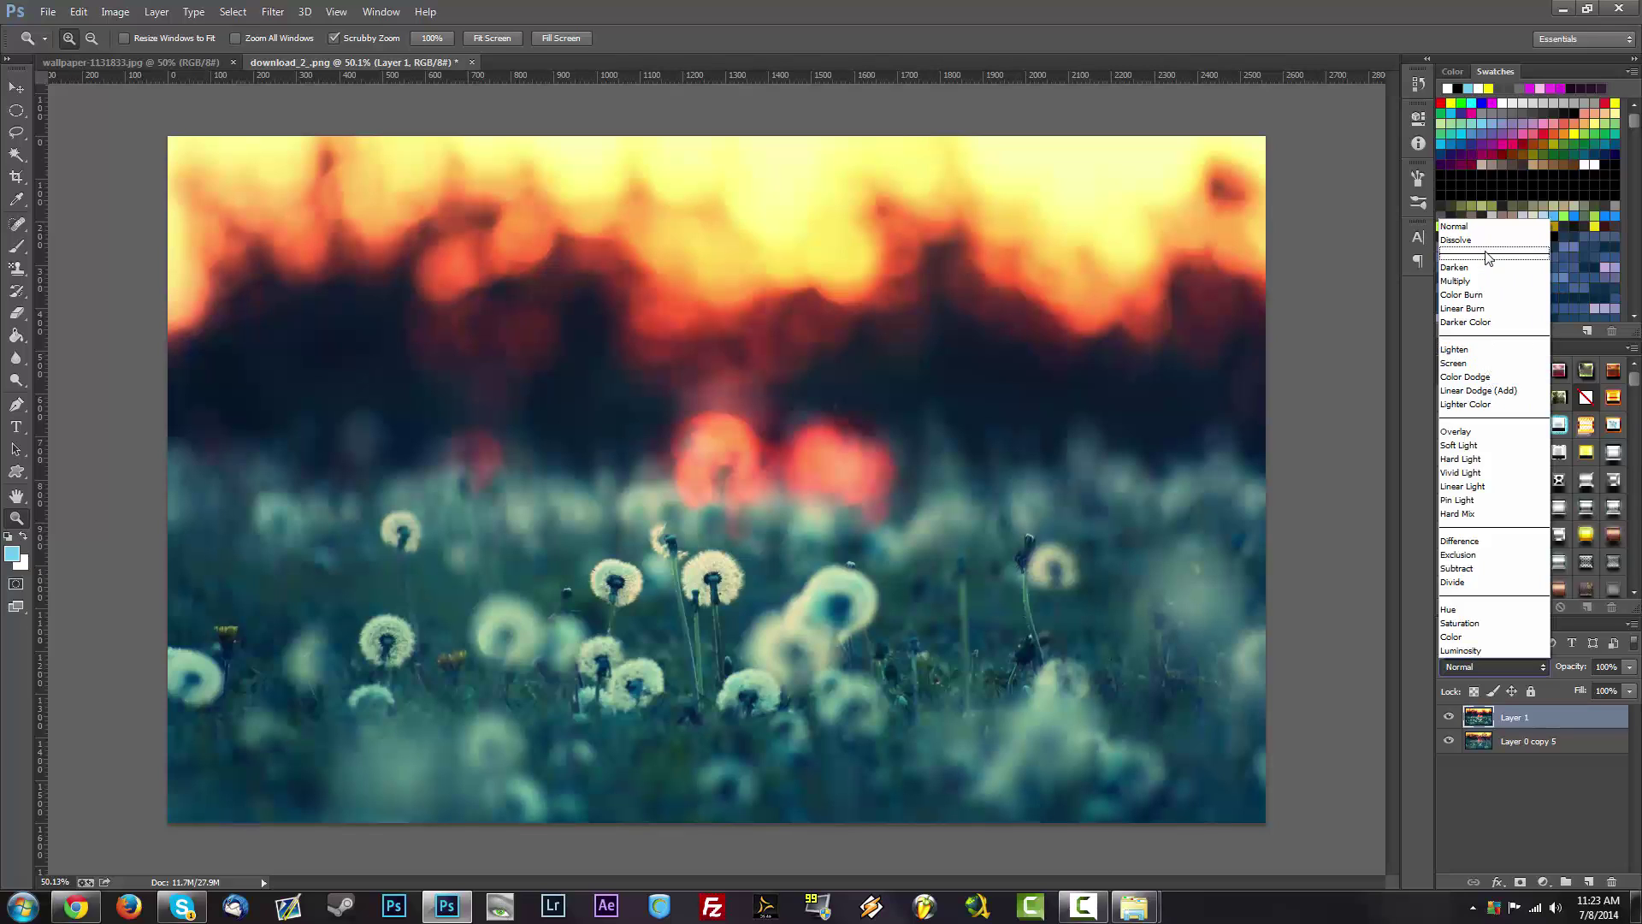
pyautogui.click(1481, 660)
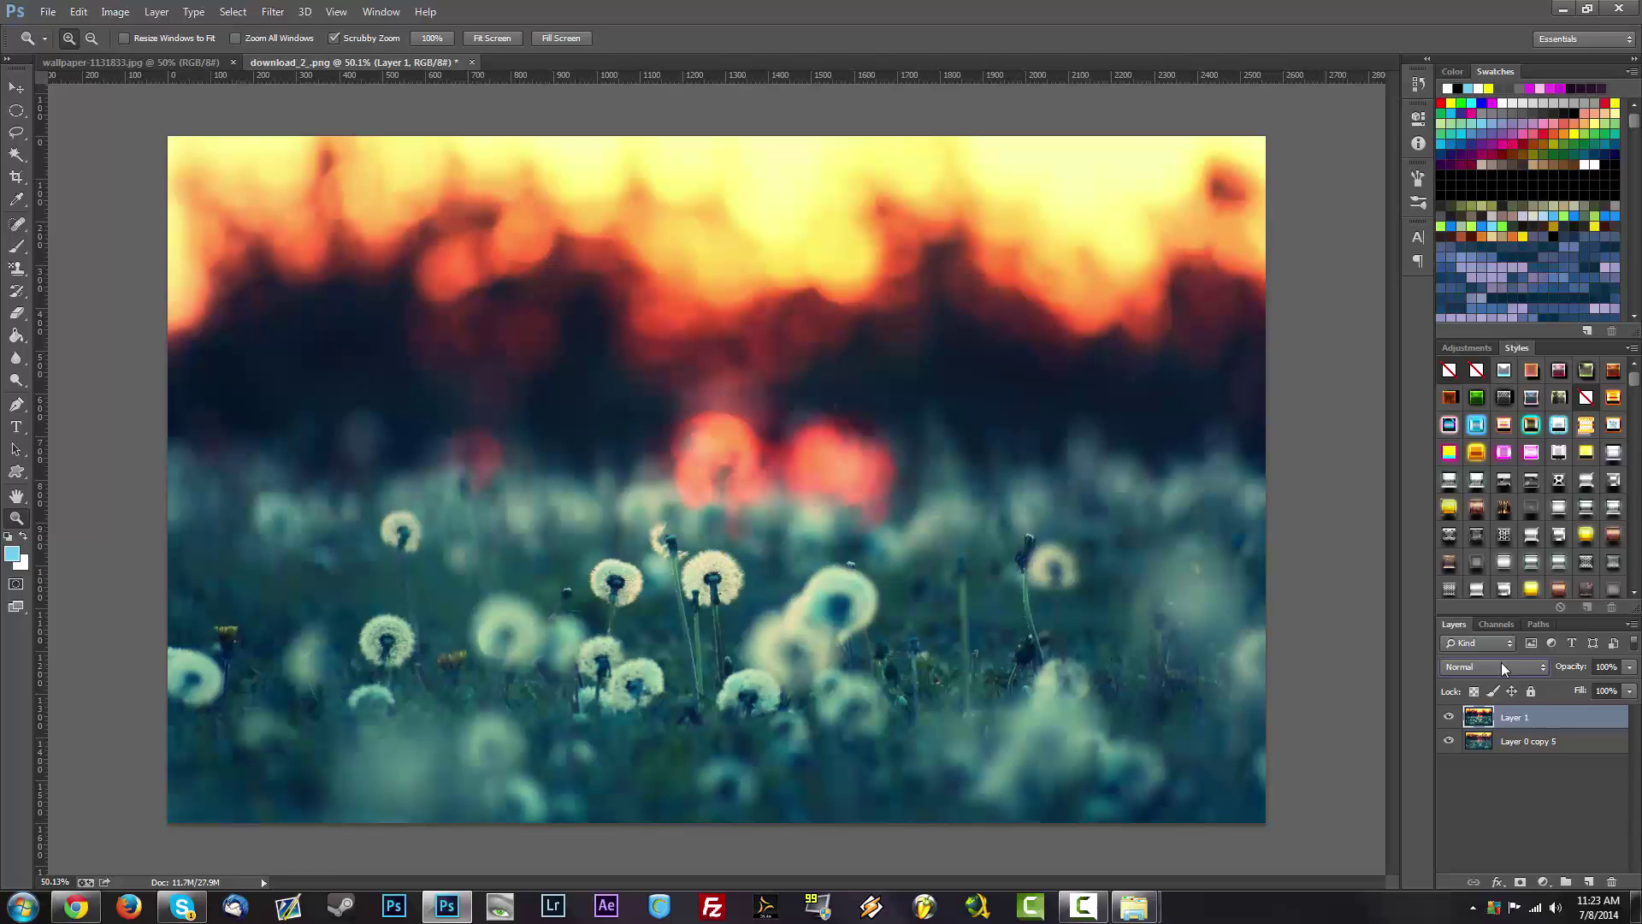
pyautogui.scroll(-2, 1501, 664)
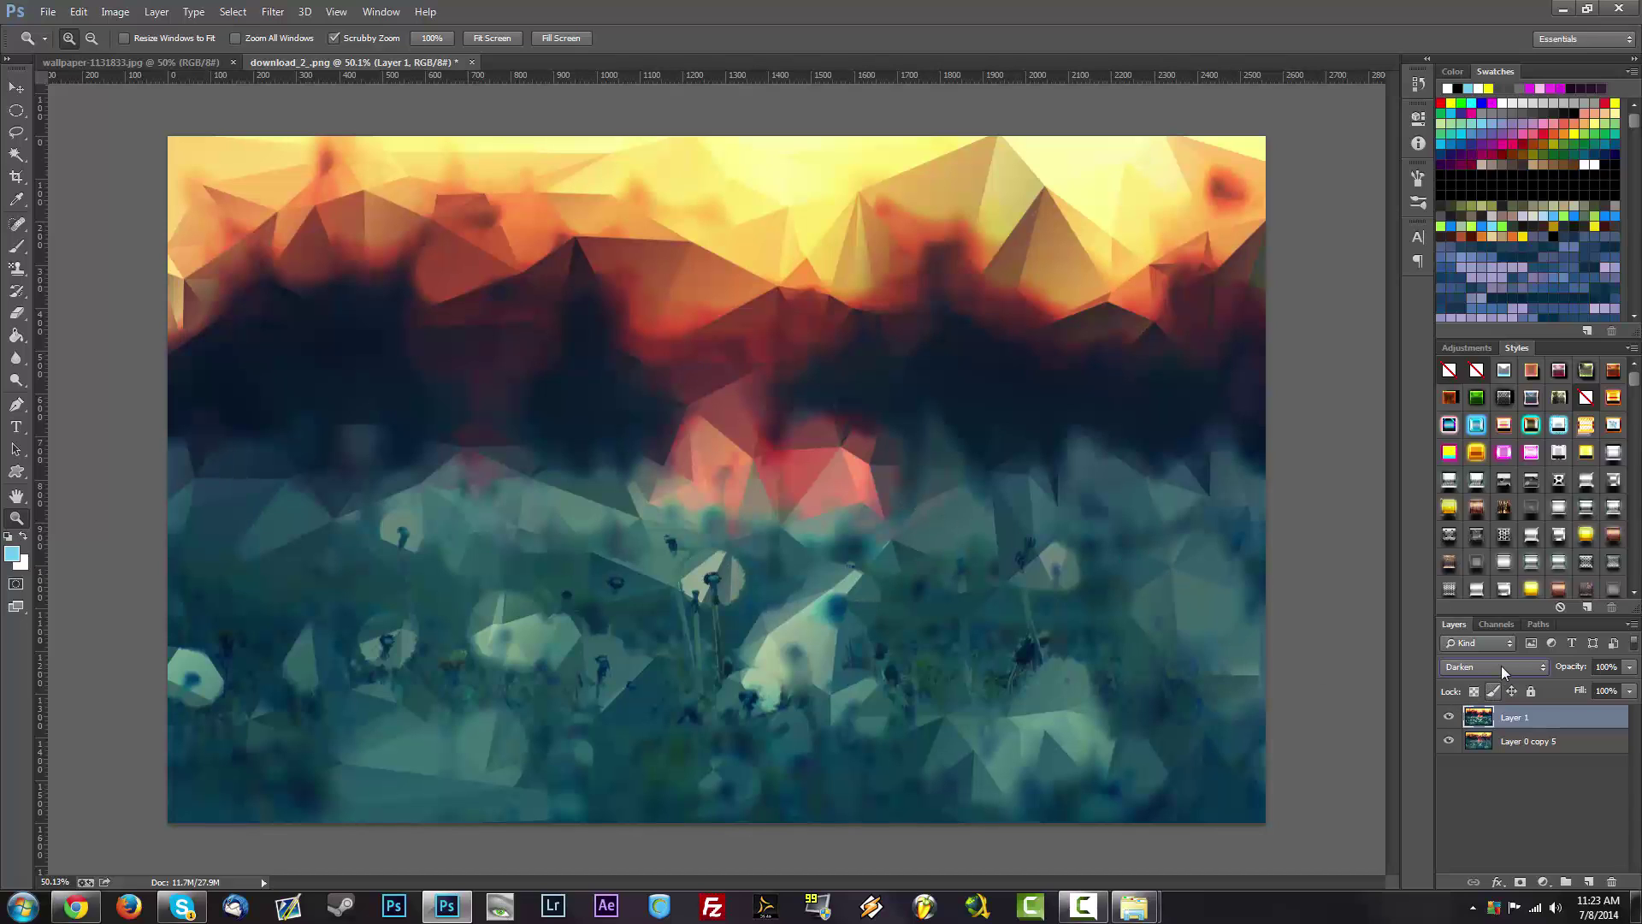
pyautogui.scroll(-1, 1501, 666)
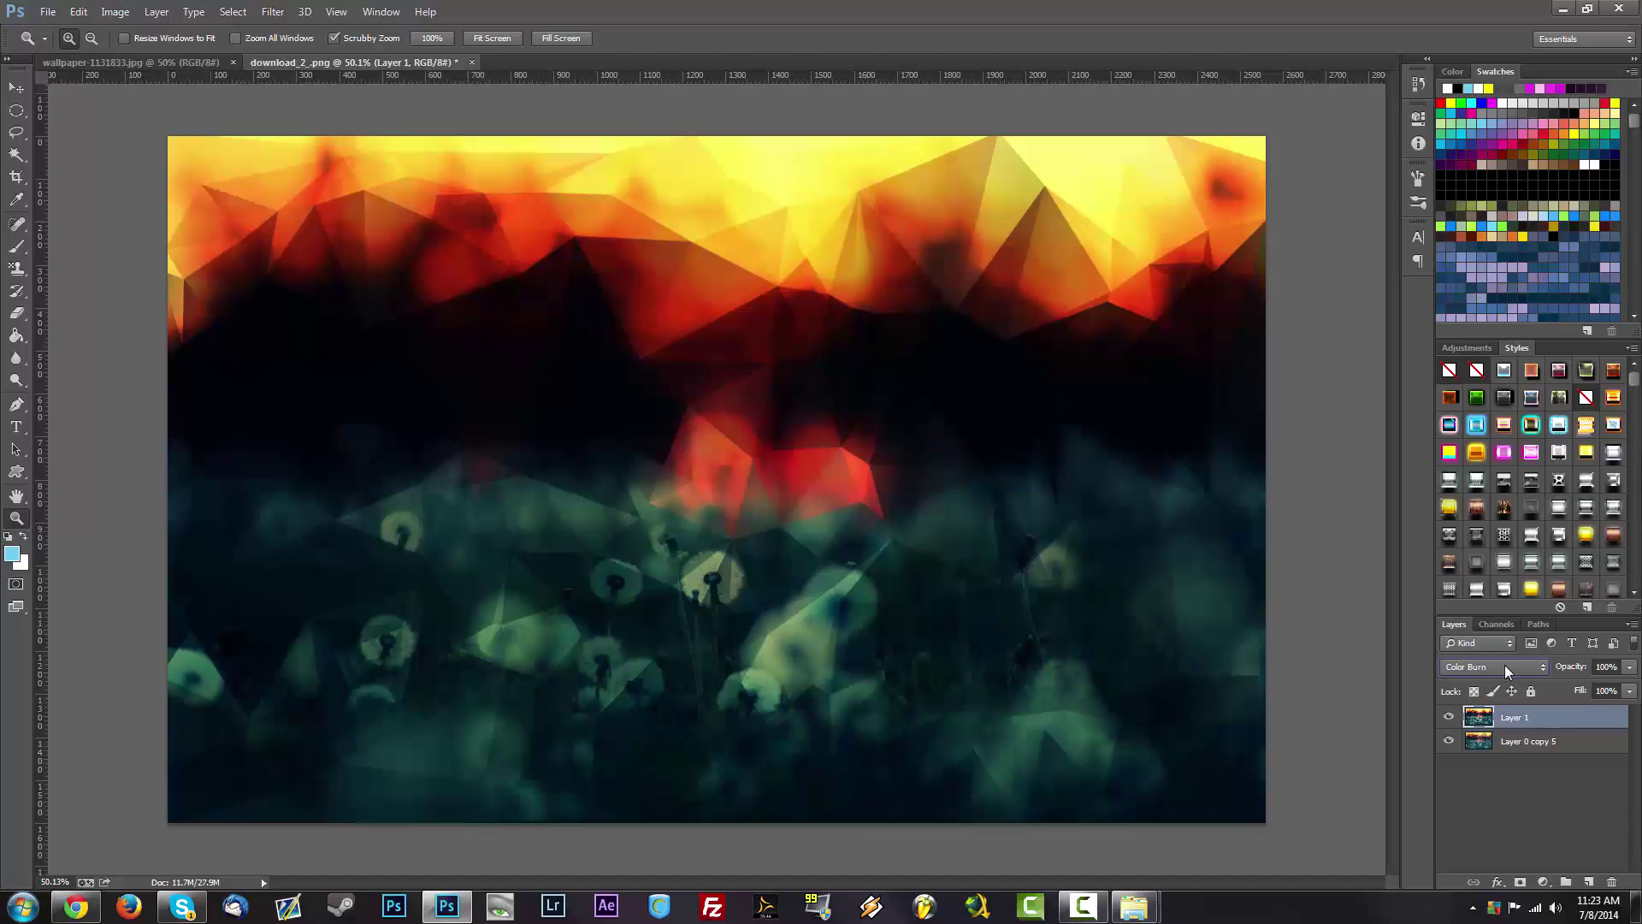
pyautogui.scroll(-3, 1505, 665)
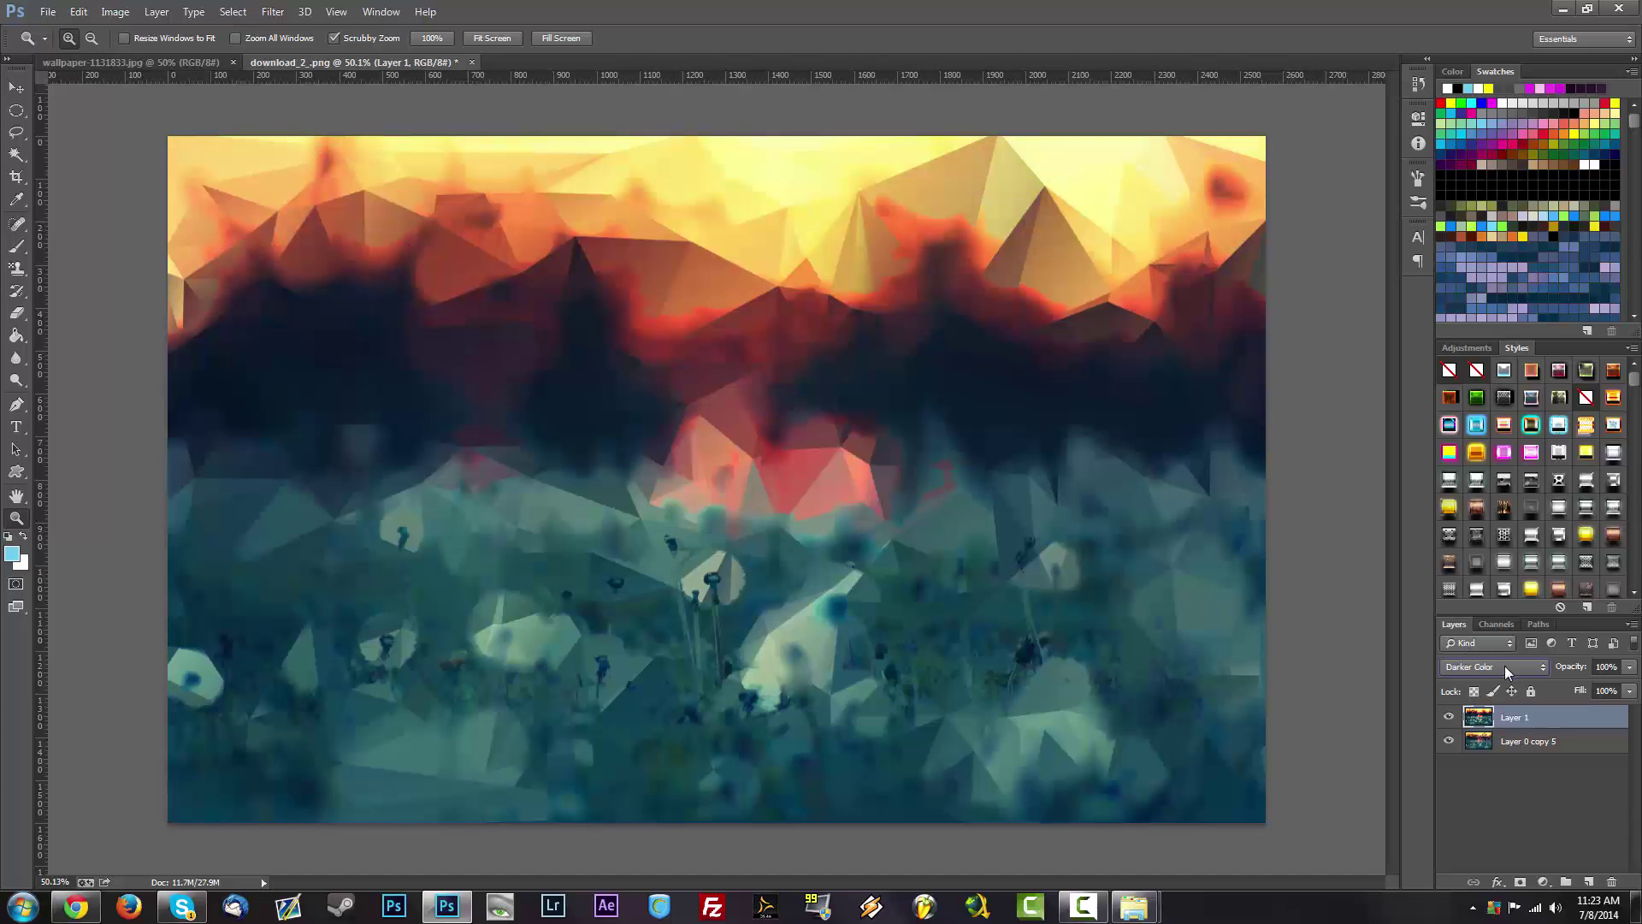
pyautogui.scroll(-1, 1505, 666)
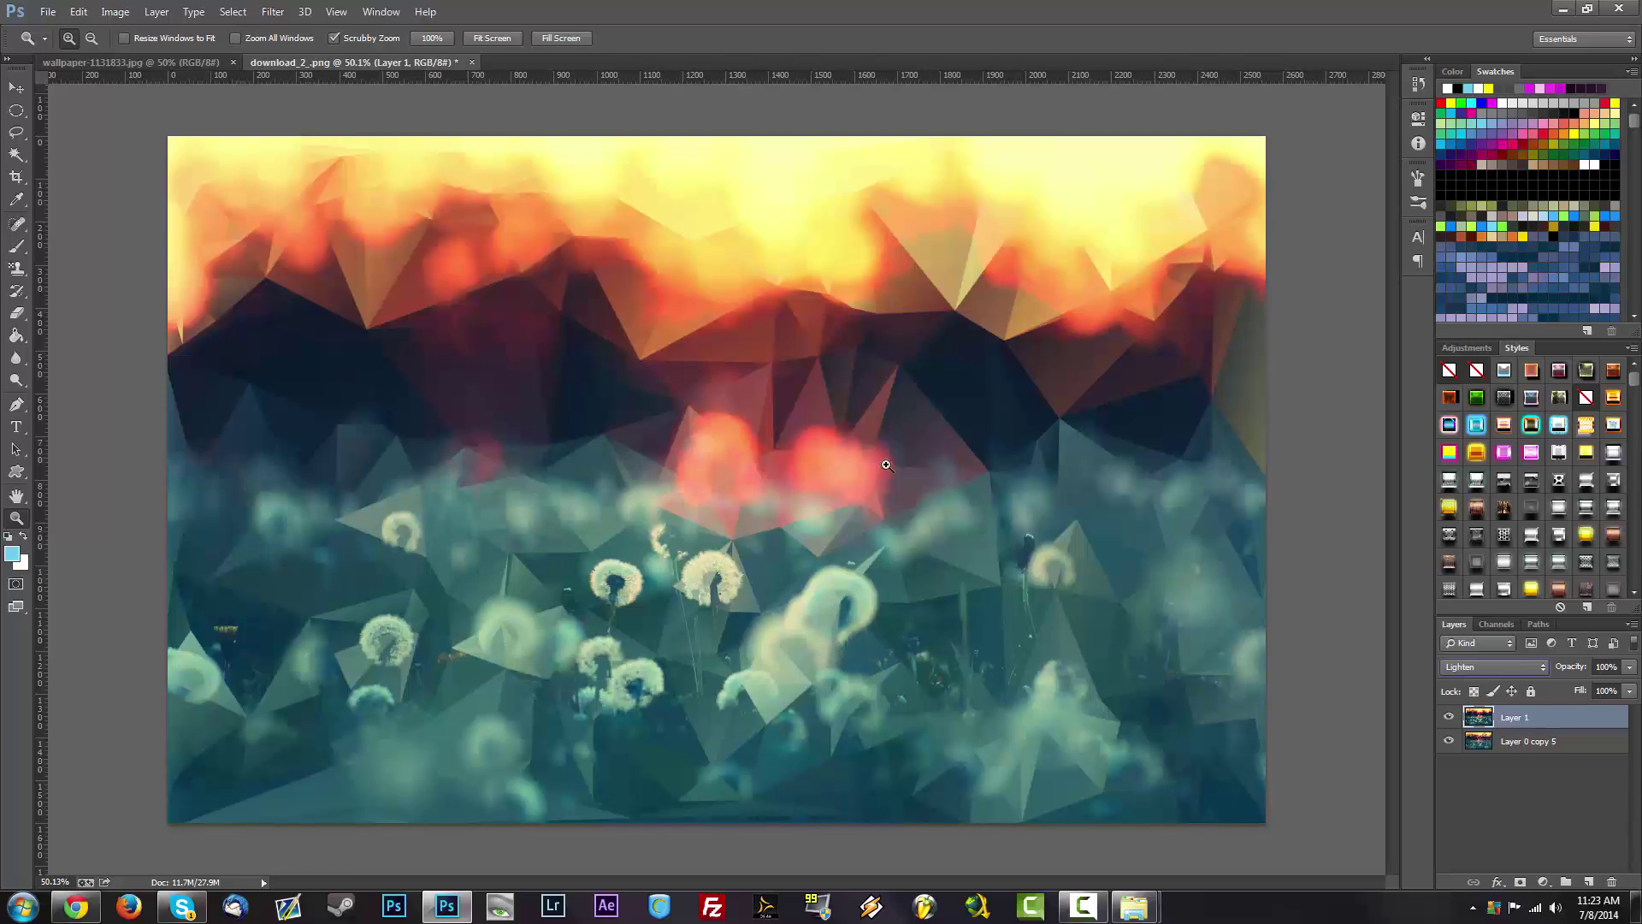
# Set Layer 1's blend mode to Overlay after comparing the lightening modes, and reduce its opacity to 86%.
pyautogui.click(1492, 664)
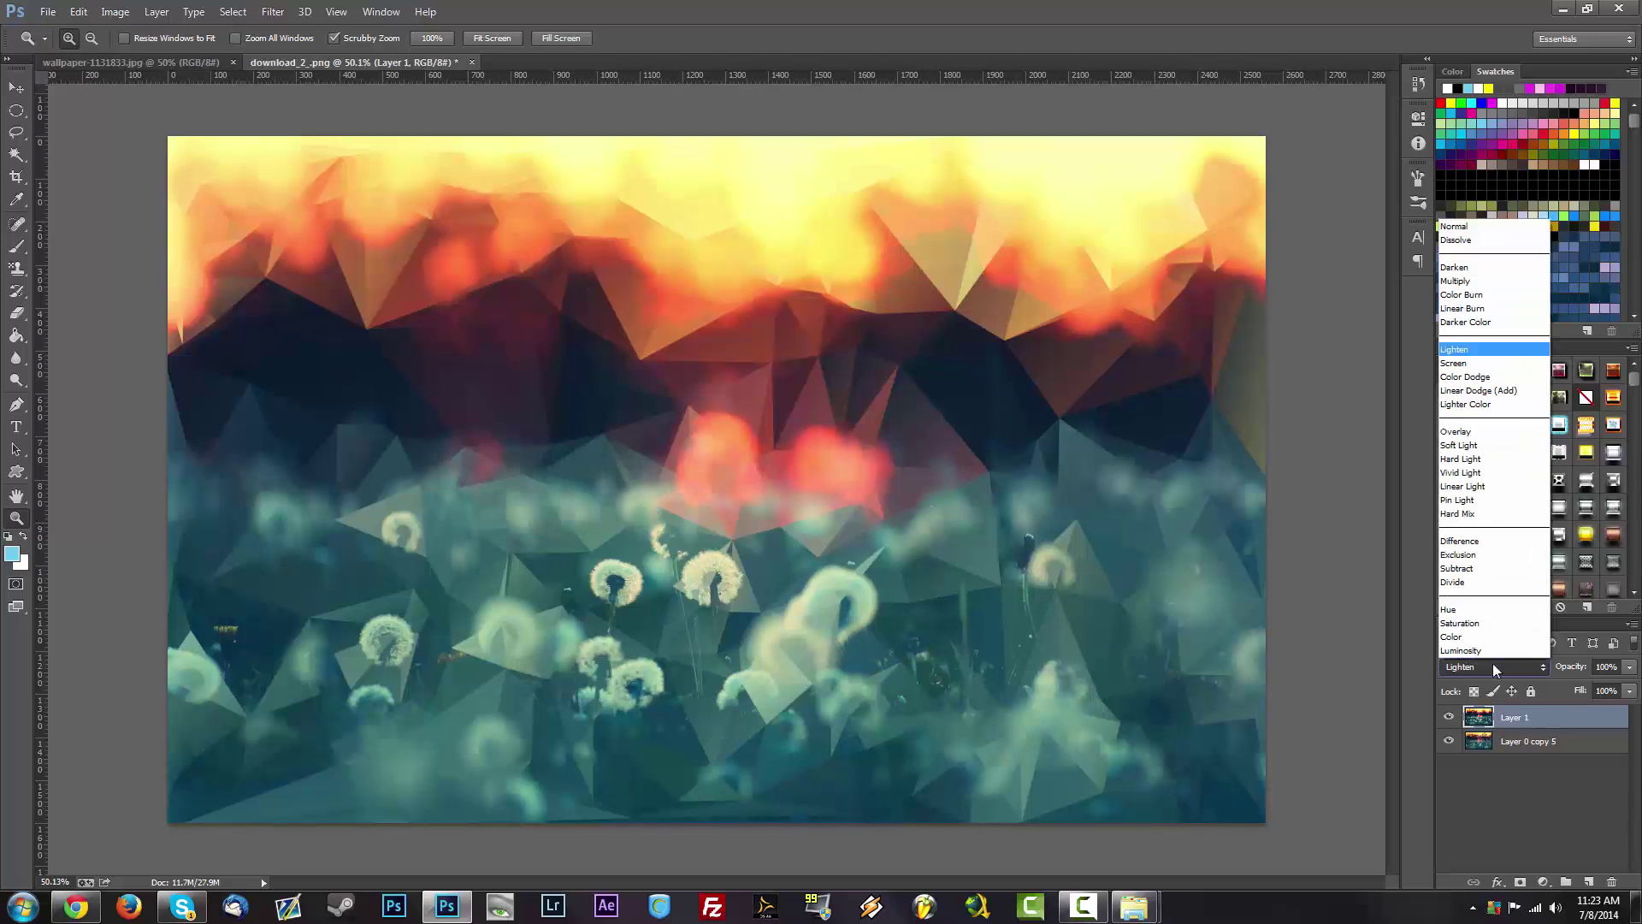
pyautogui.click(1492, 665)
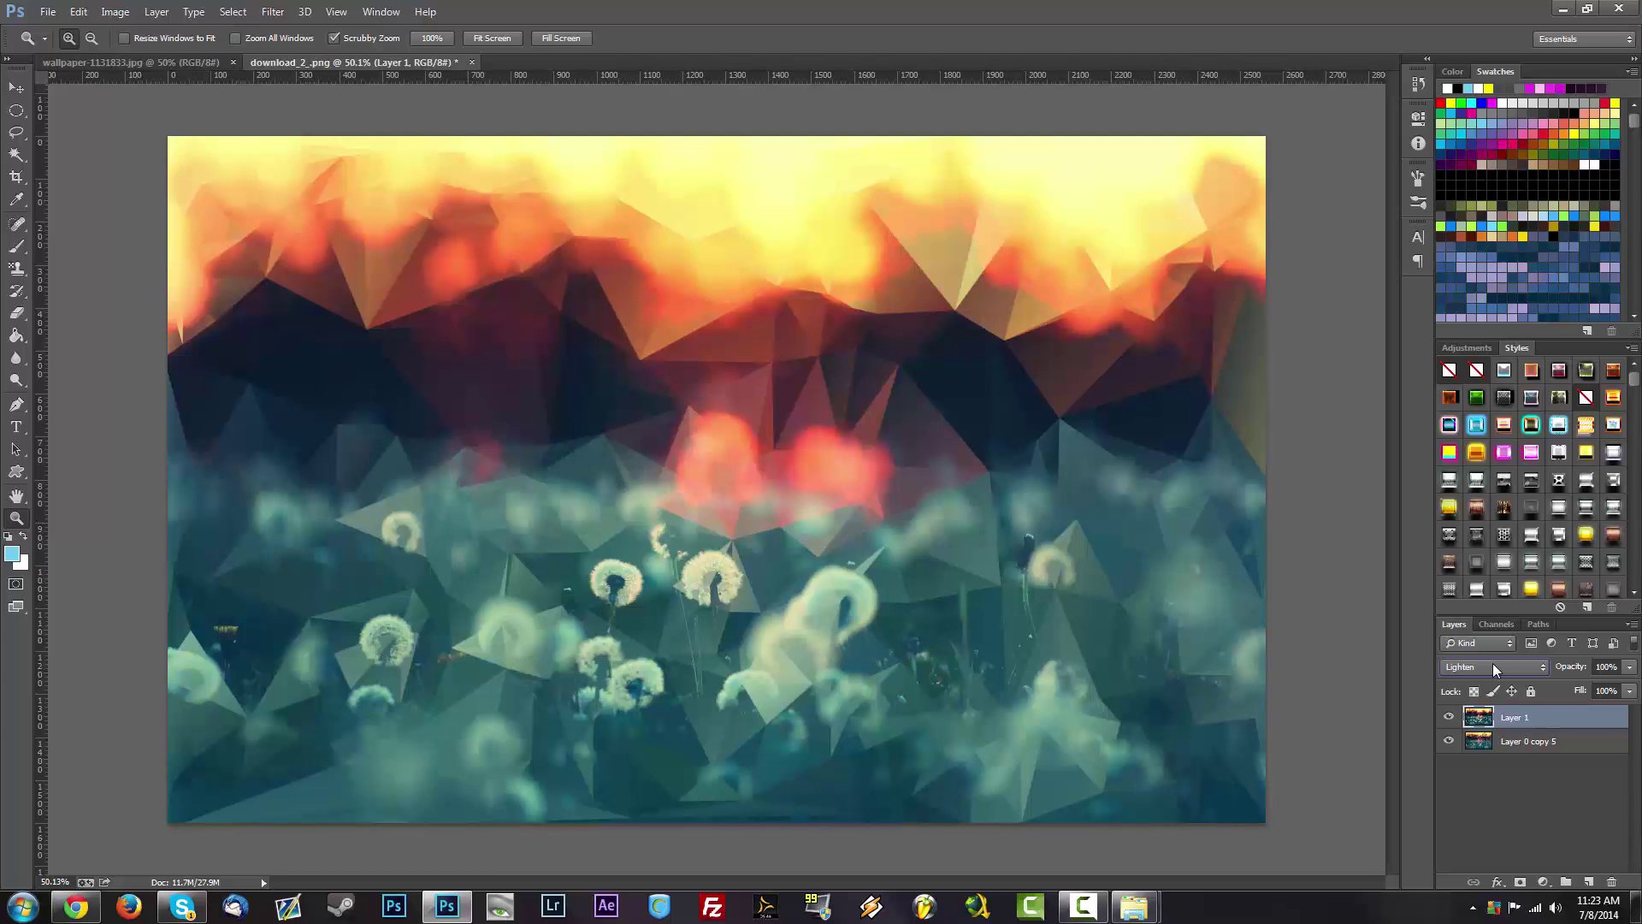
pyautogui.scroll(-1, 1495, 664)
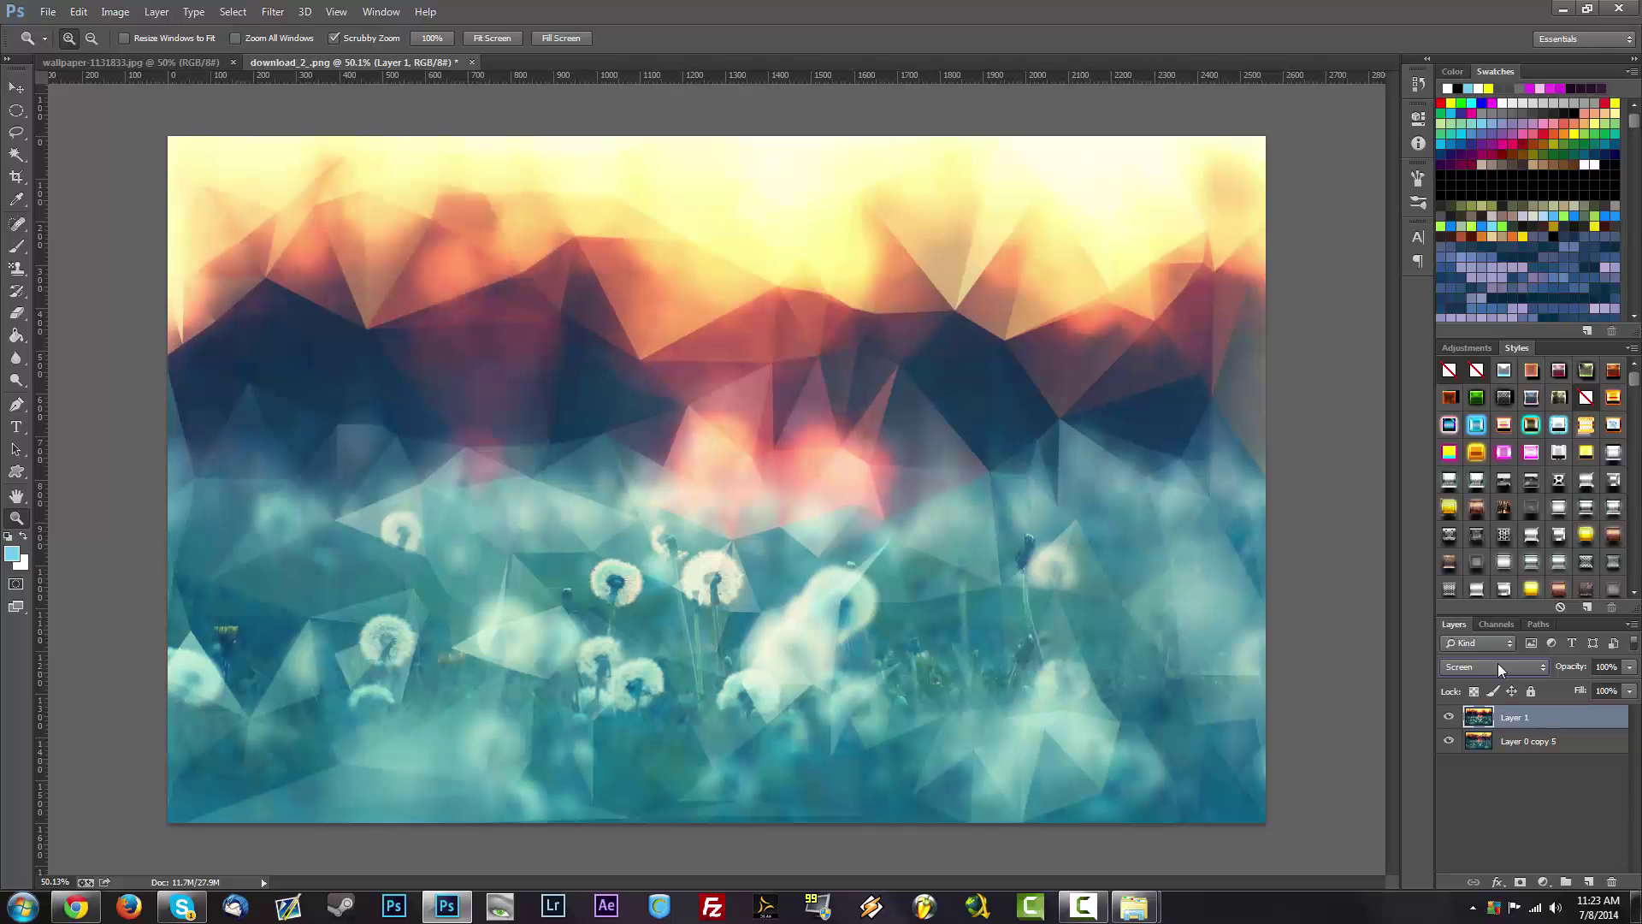
pyautogui.scroll(-1, 1497, 664)
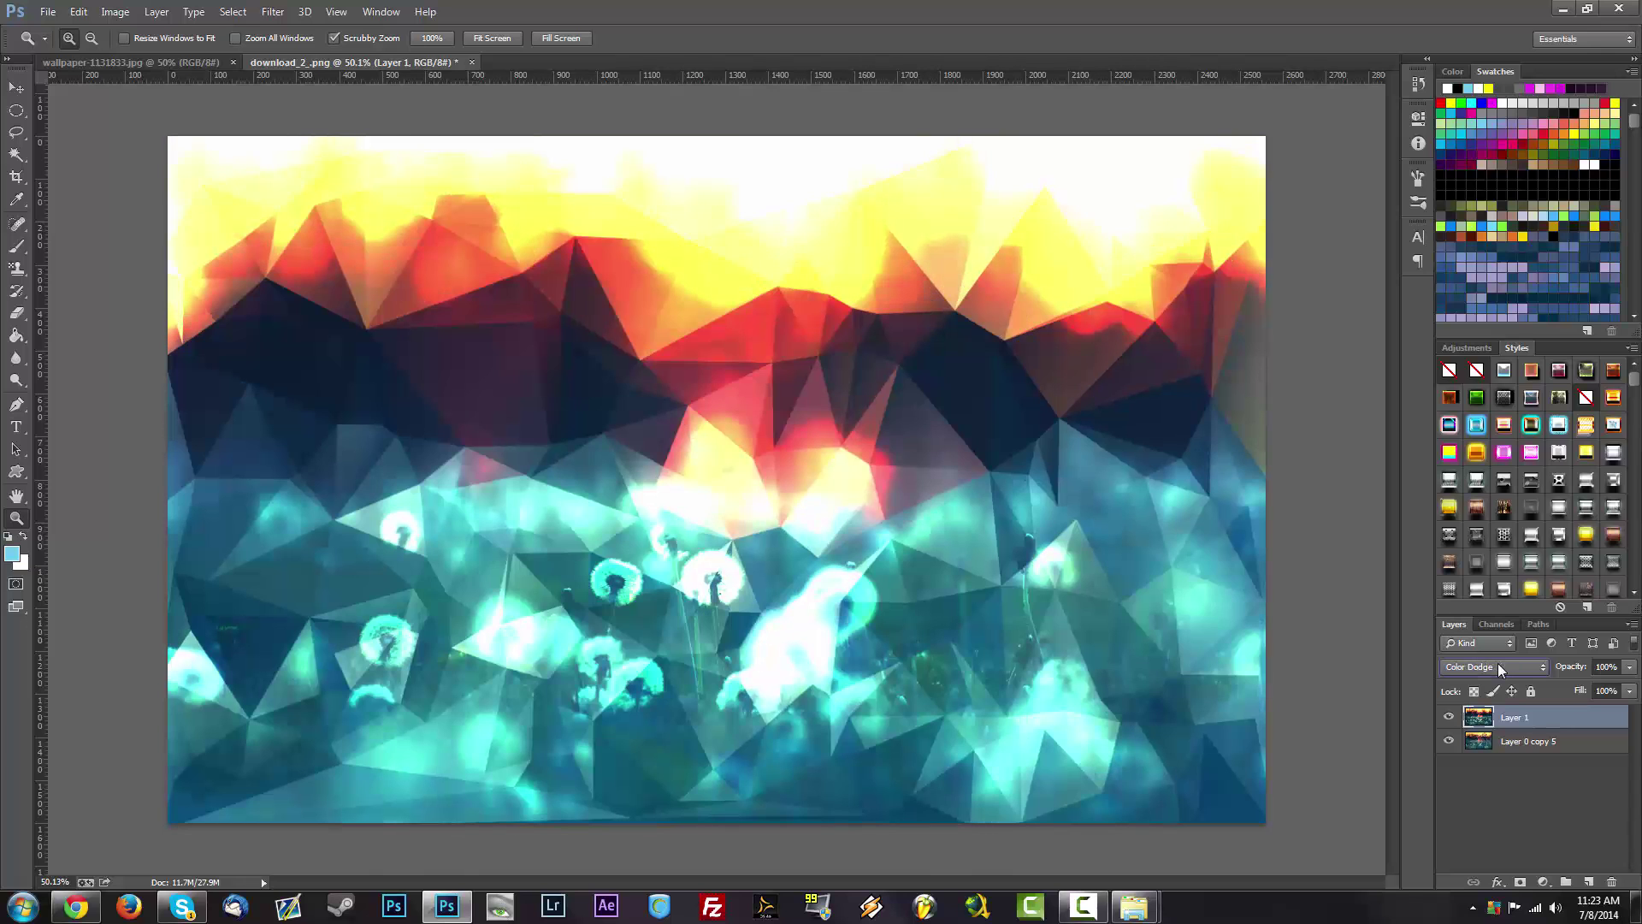
pyautogui.scroll(-1, 1497, 664)
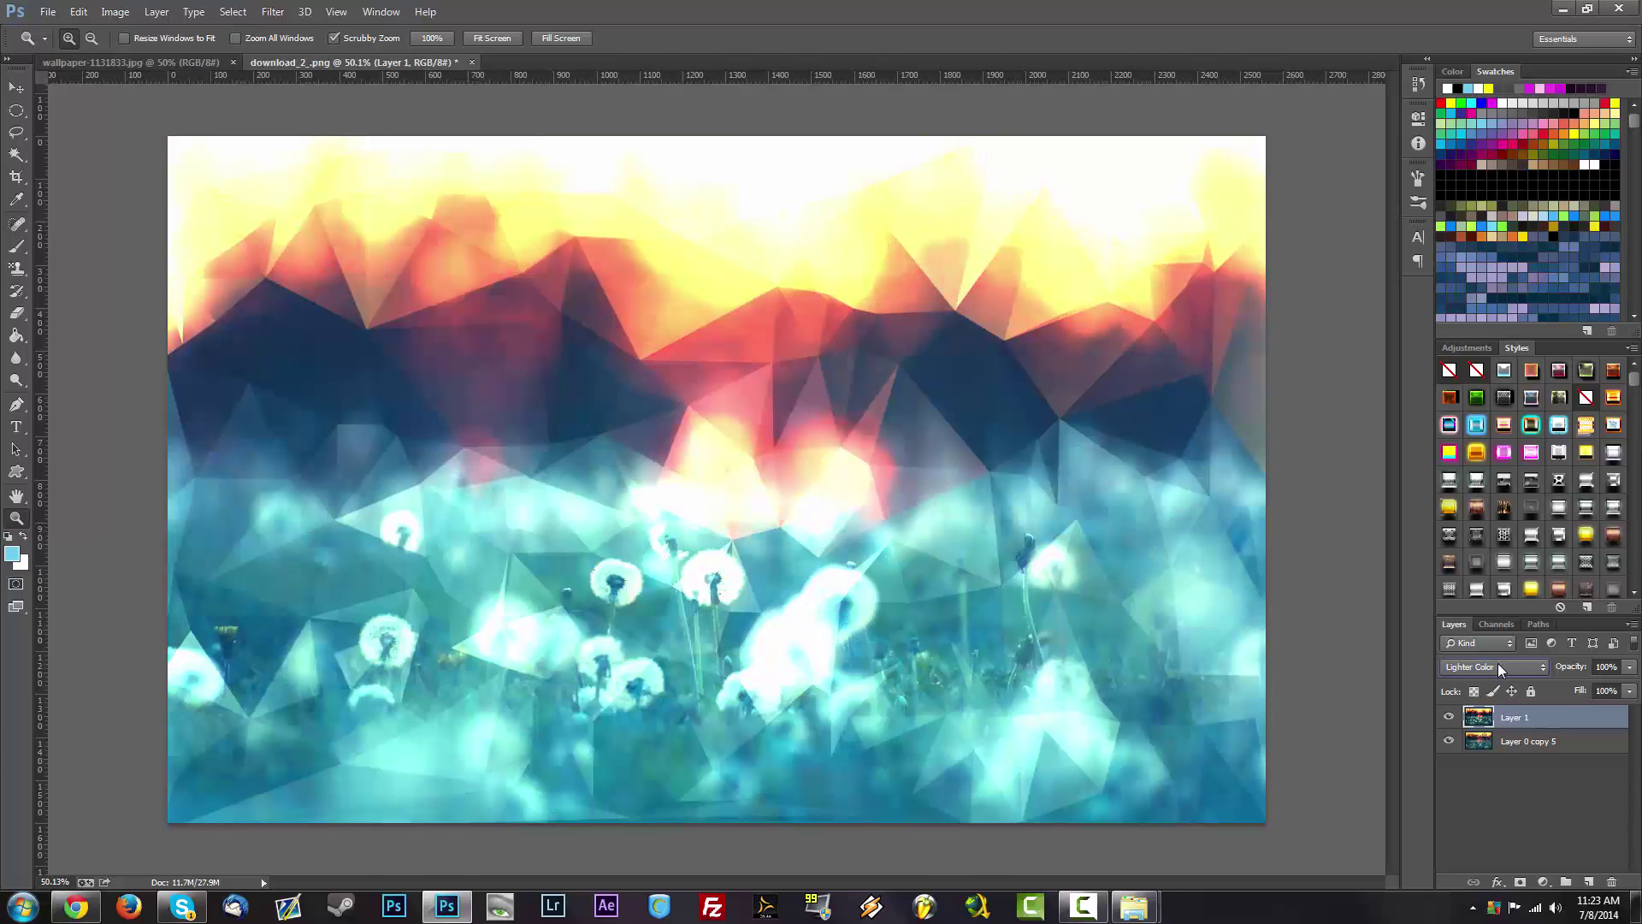
pyautogui.scroll(-1, 1497, 664)
pyautogui.scroll(-1, 1500, 664)
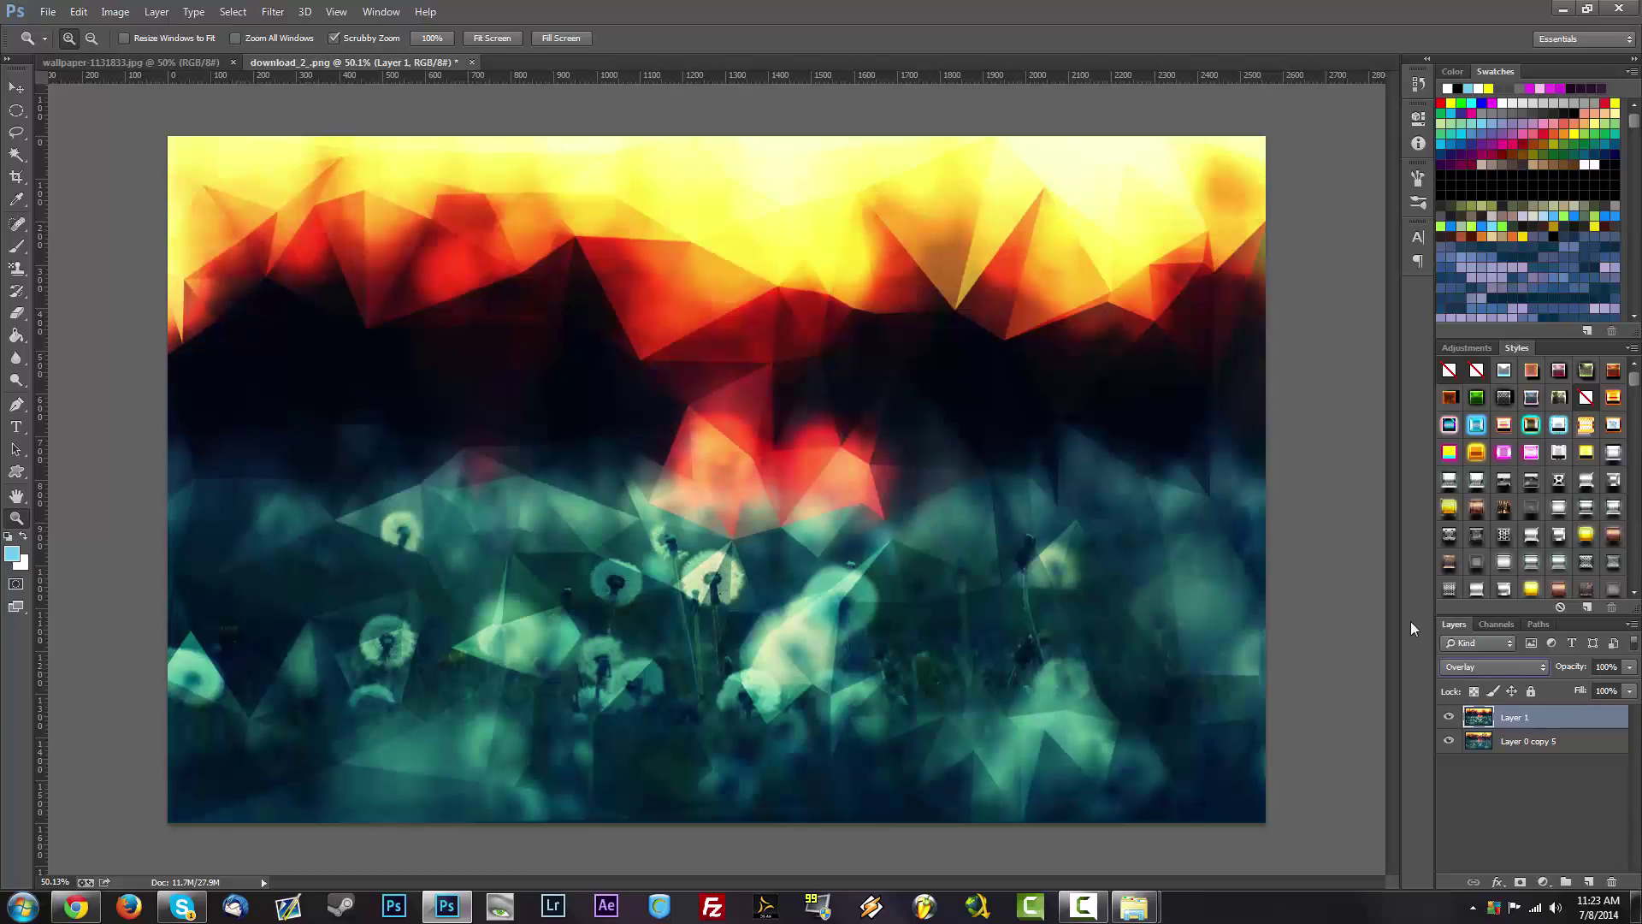
pyautogui.moveTo(1562, 667); pyautogui.dragTo(1558, 666)
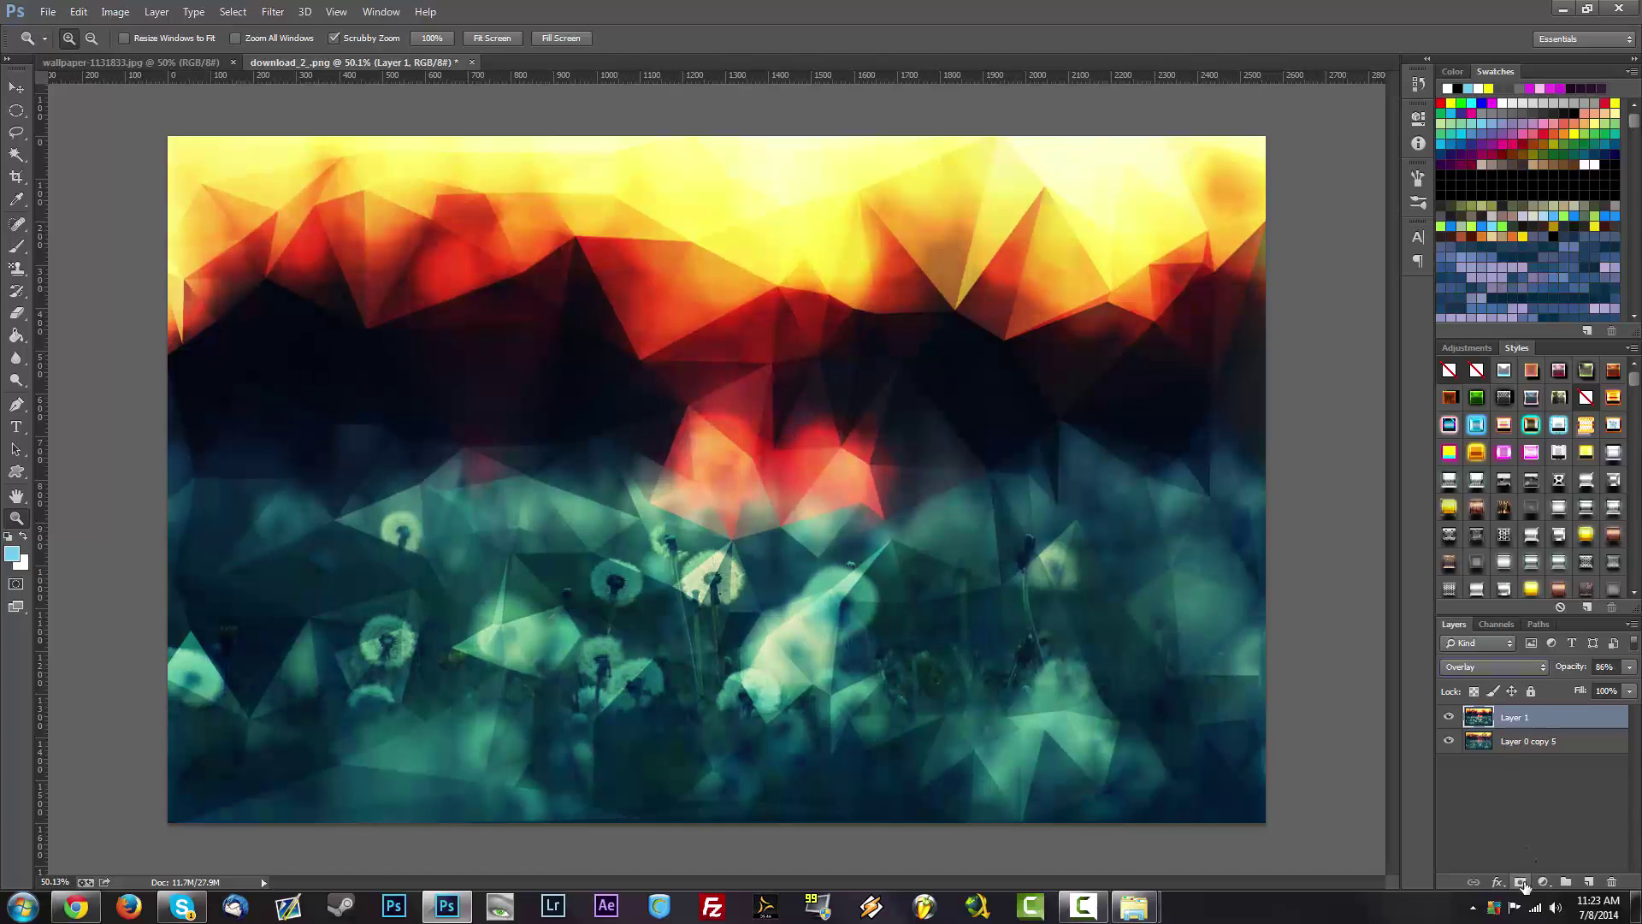
# Add a layer mask to Layer 1 and ready a soft round brush with black as the foreground color.
pyautogui.click(1520, 882)
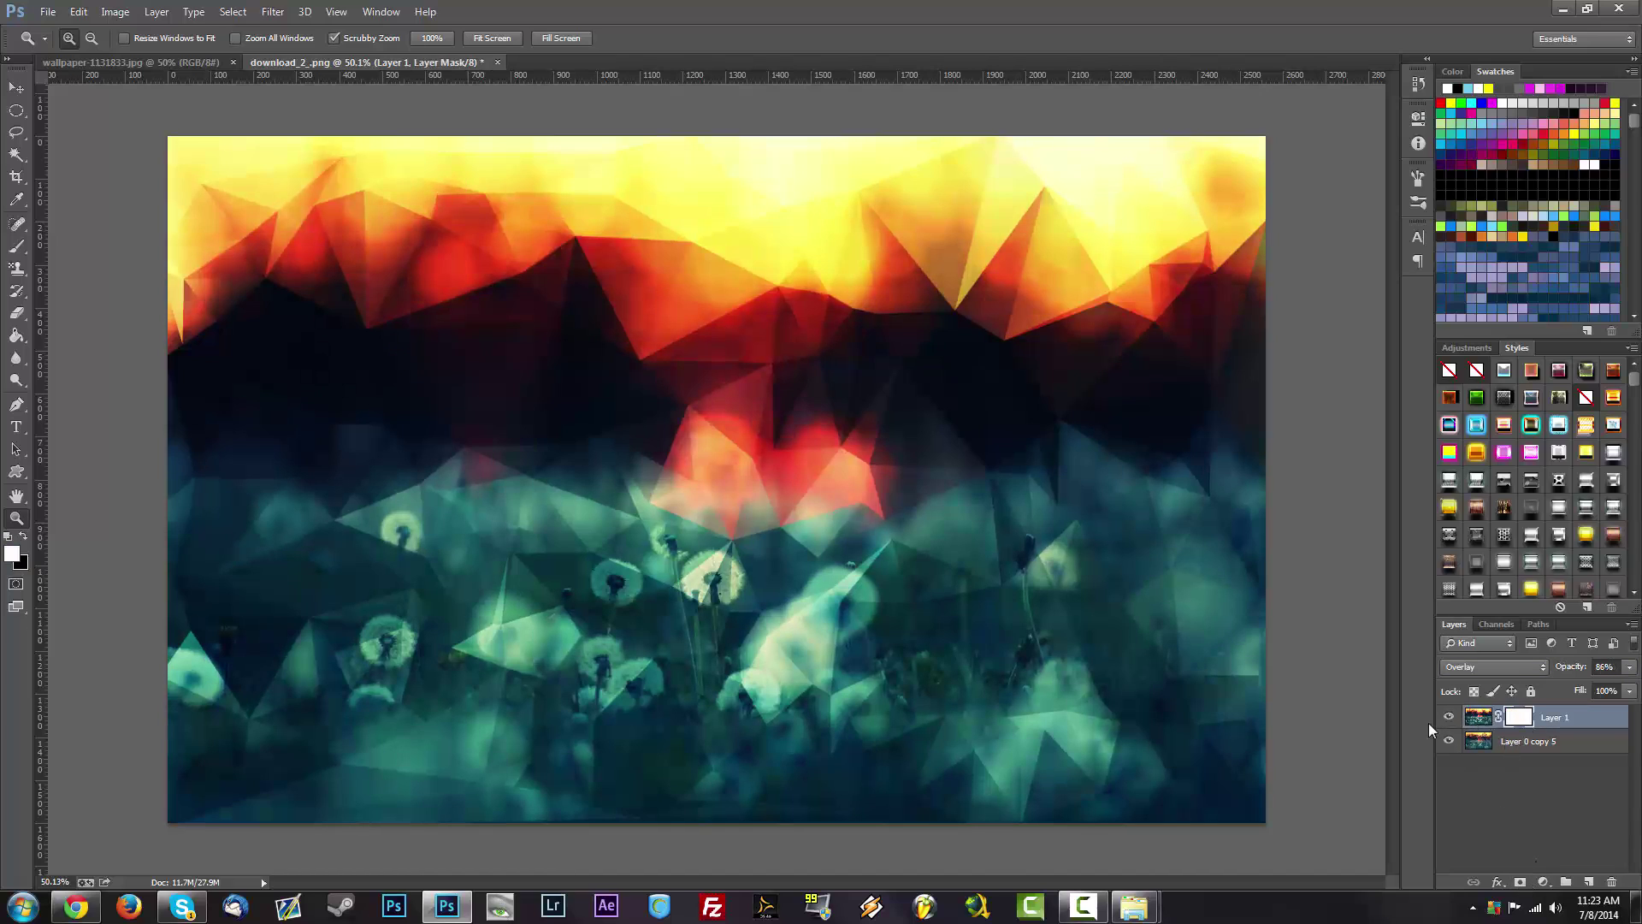
pyautogui.click(17, 250)
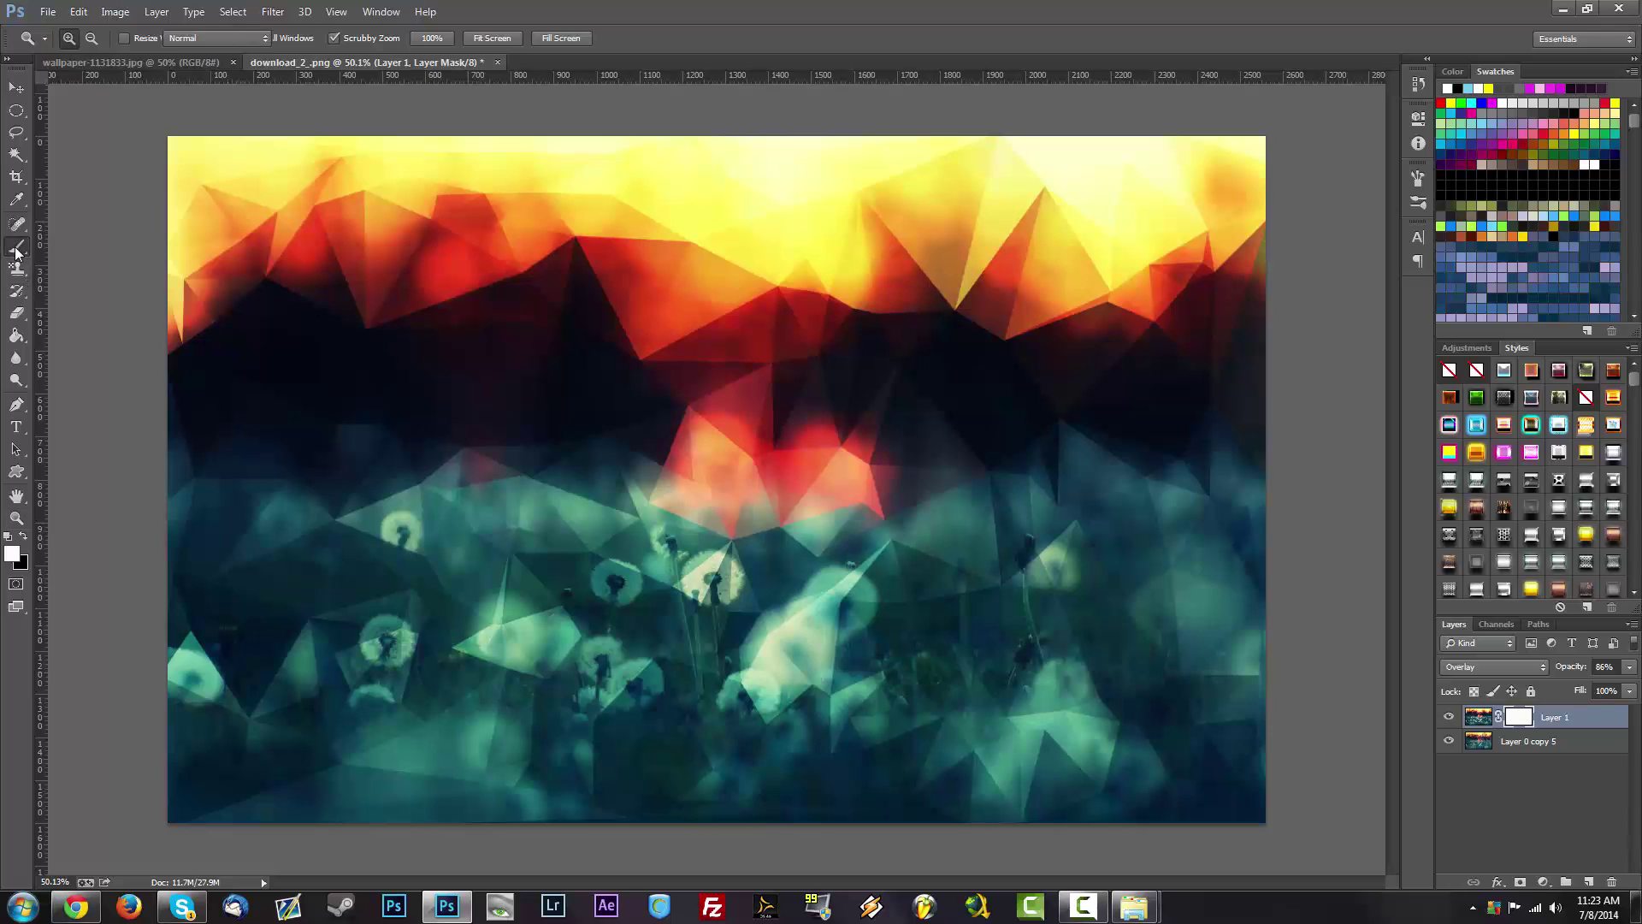
pyautogui.press('x')
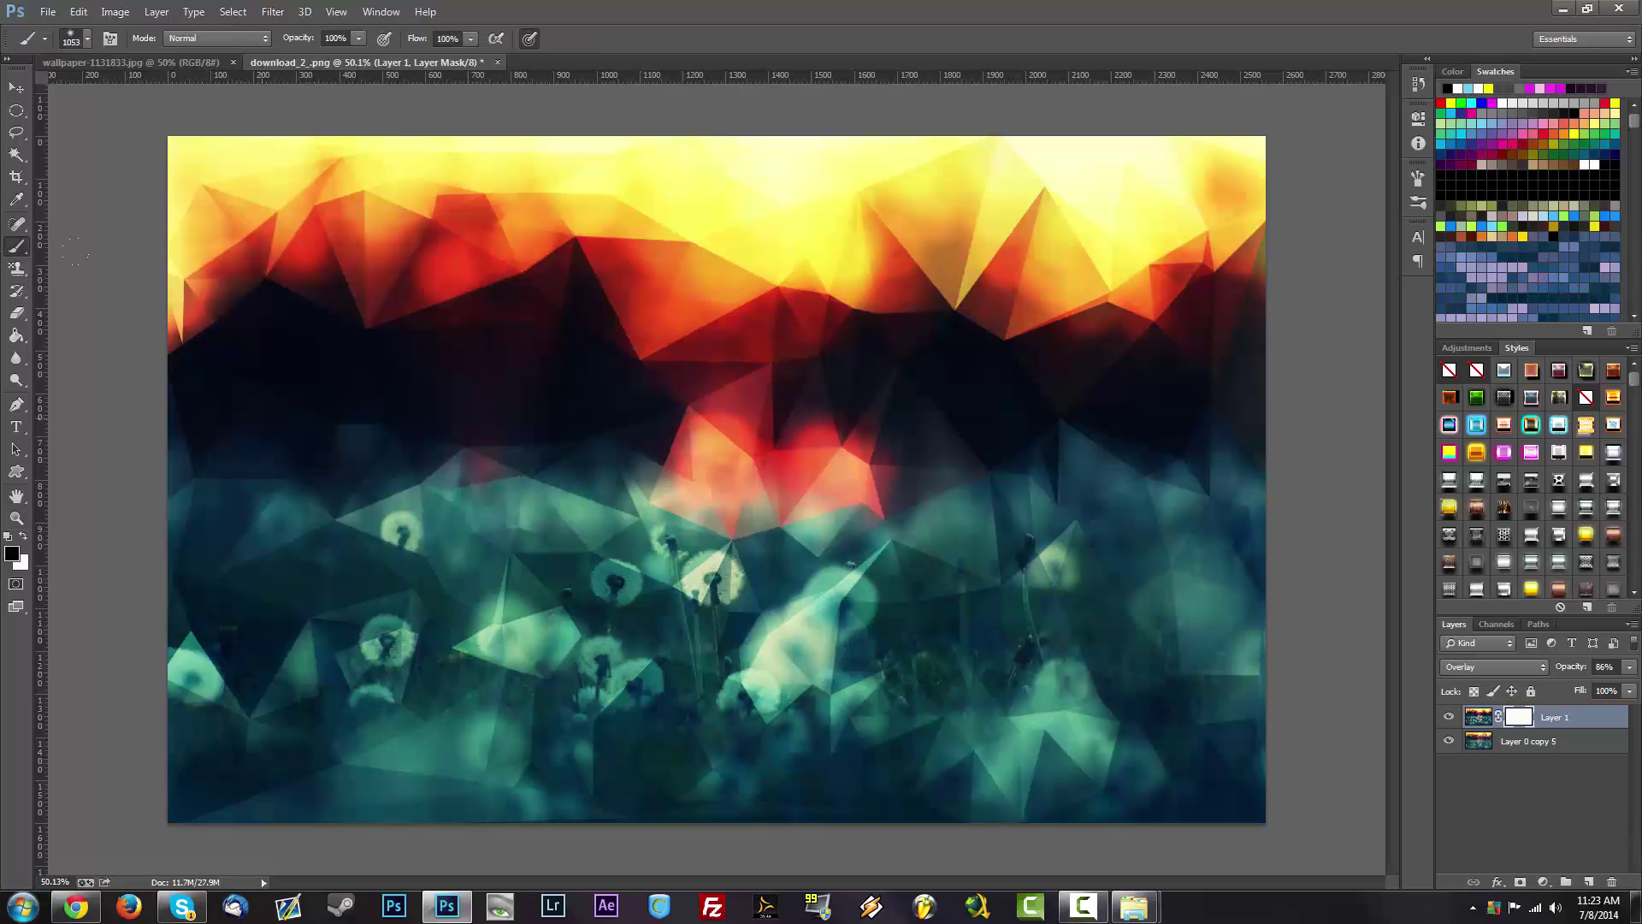
pyautogui.click(84, 37)
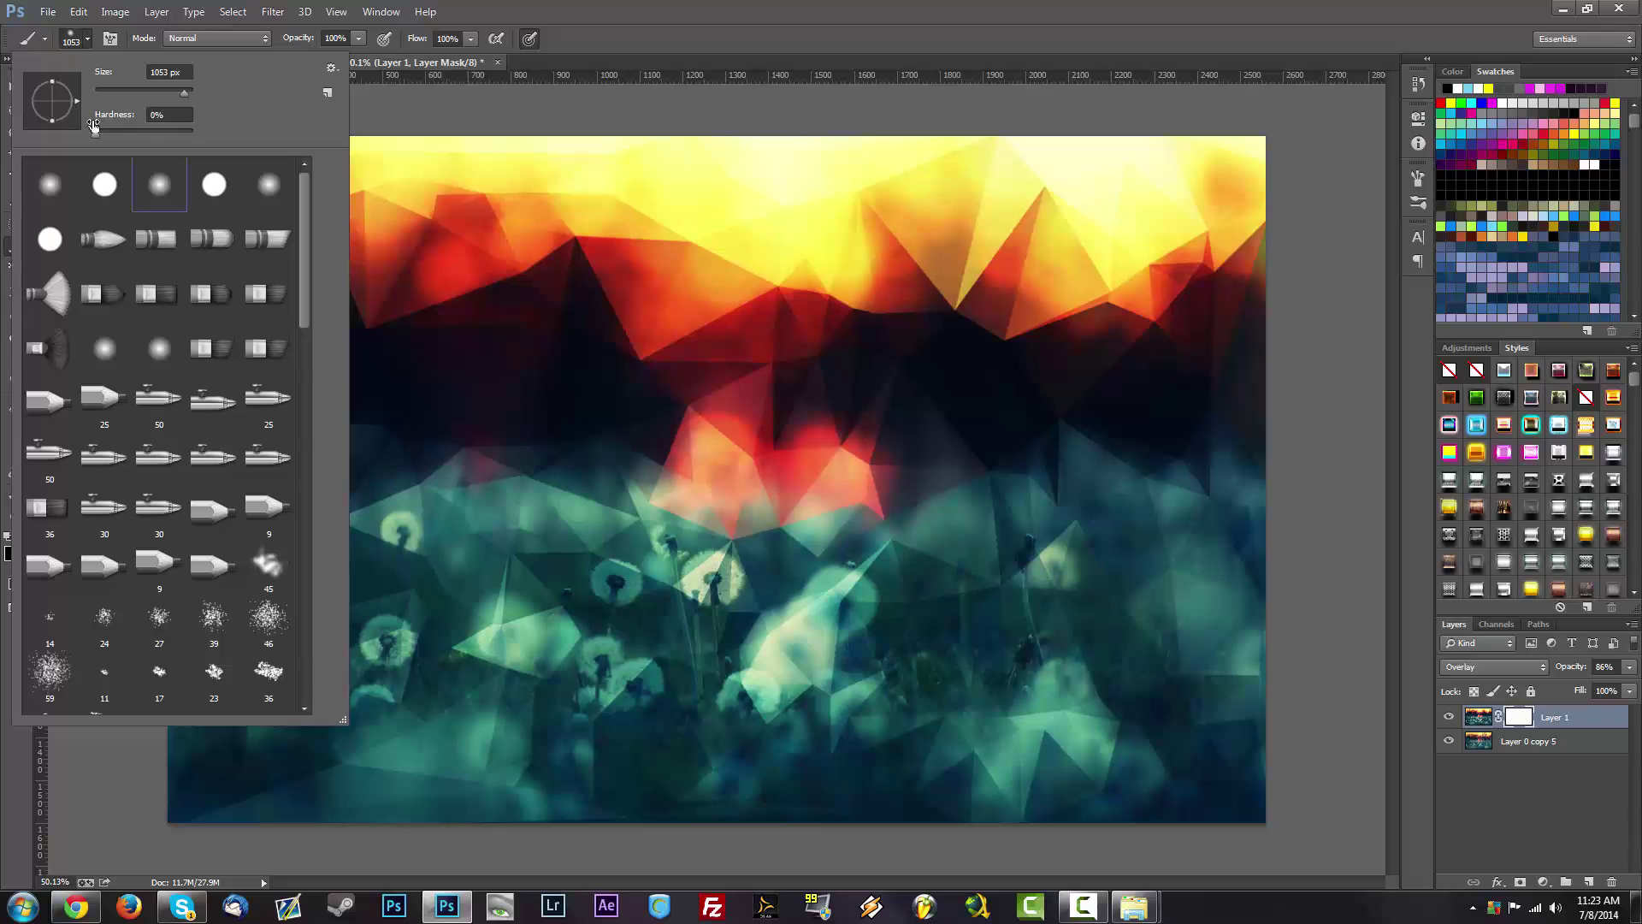
pyautogui.click(87, 39)
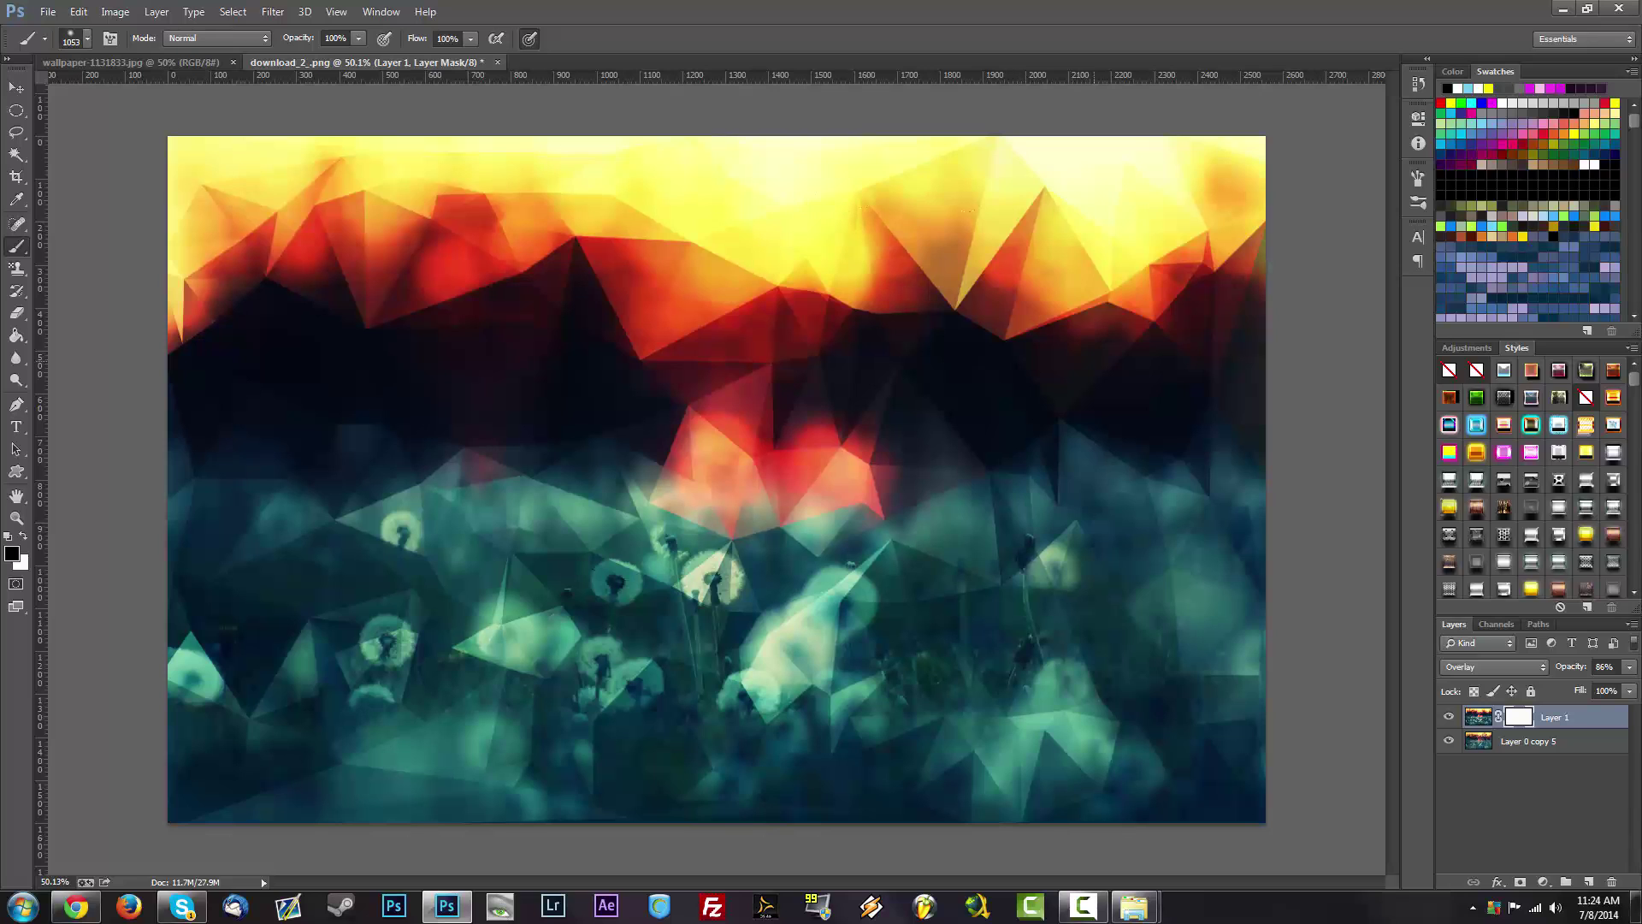
# Undo the full-strength mask stroke, lower the brush opacity to 26%, and softly paint black across the upper half of Layer 1's mask.
pyautogui.moveTo(1240, 334)
pyautogui.mouseDown()
pyautogui.moveTo(411, 342)
pyautogui.moveTo(105, 114)
pyautogui.mouseUp()
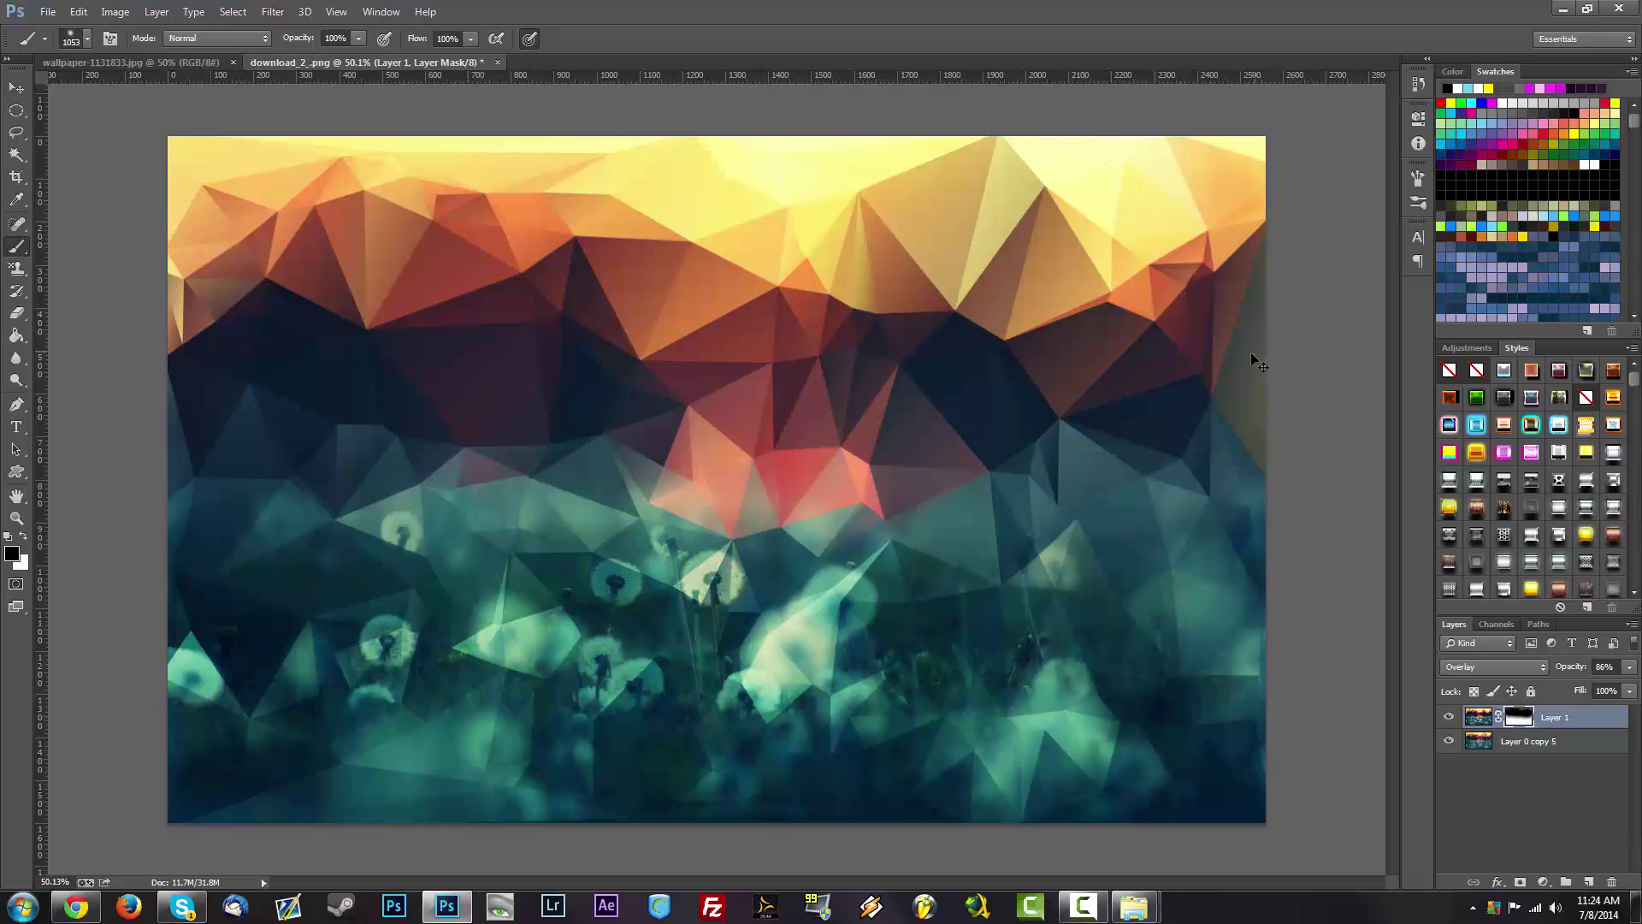
pyautogui.hotkey('ctrl', 'z')
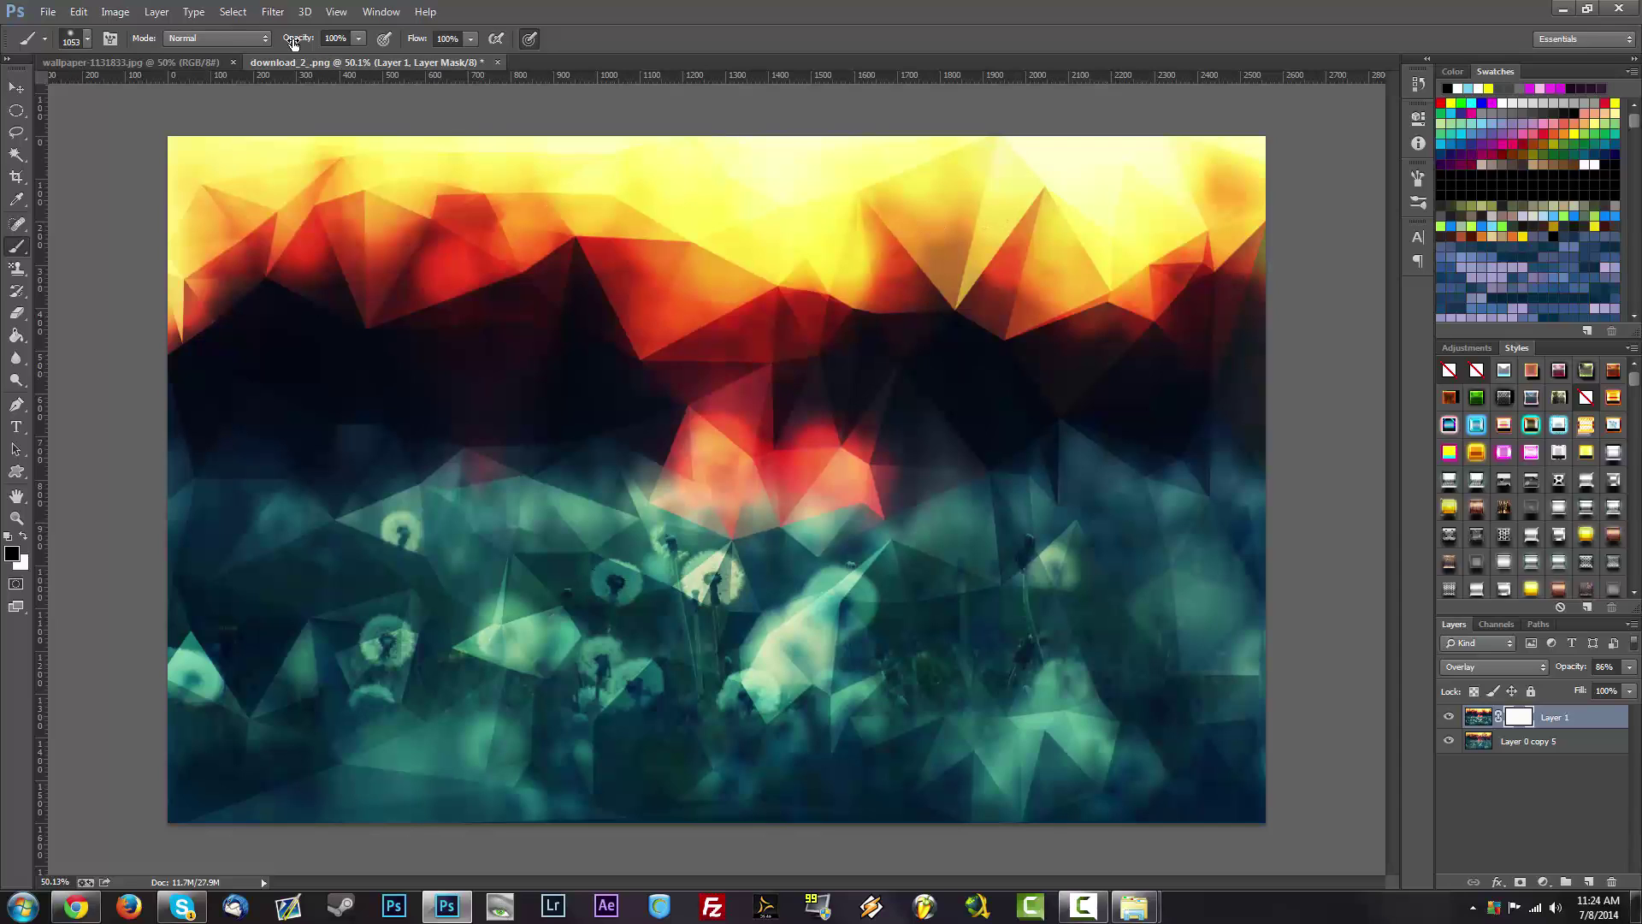
pyautogui.moveTo(293, 41); pyautogui.dragTo(229, 36)
pyautogui.moveTo(274, 361); pyautogui.dragTo(404, 374)
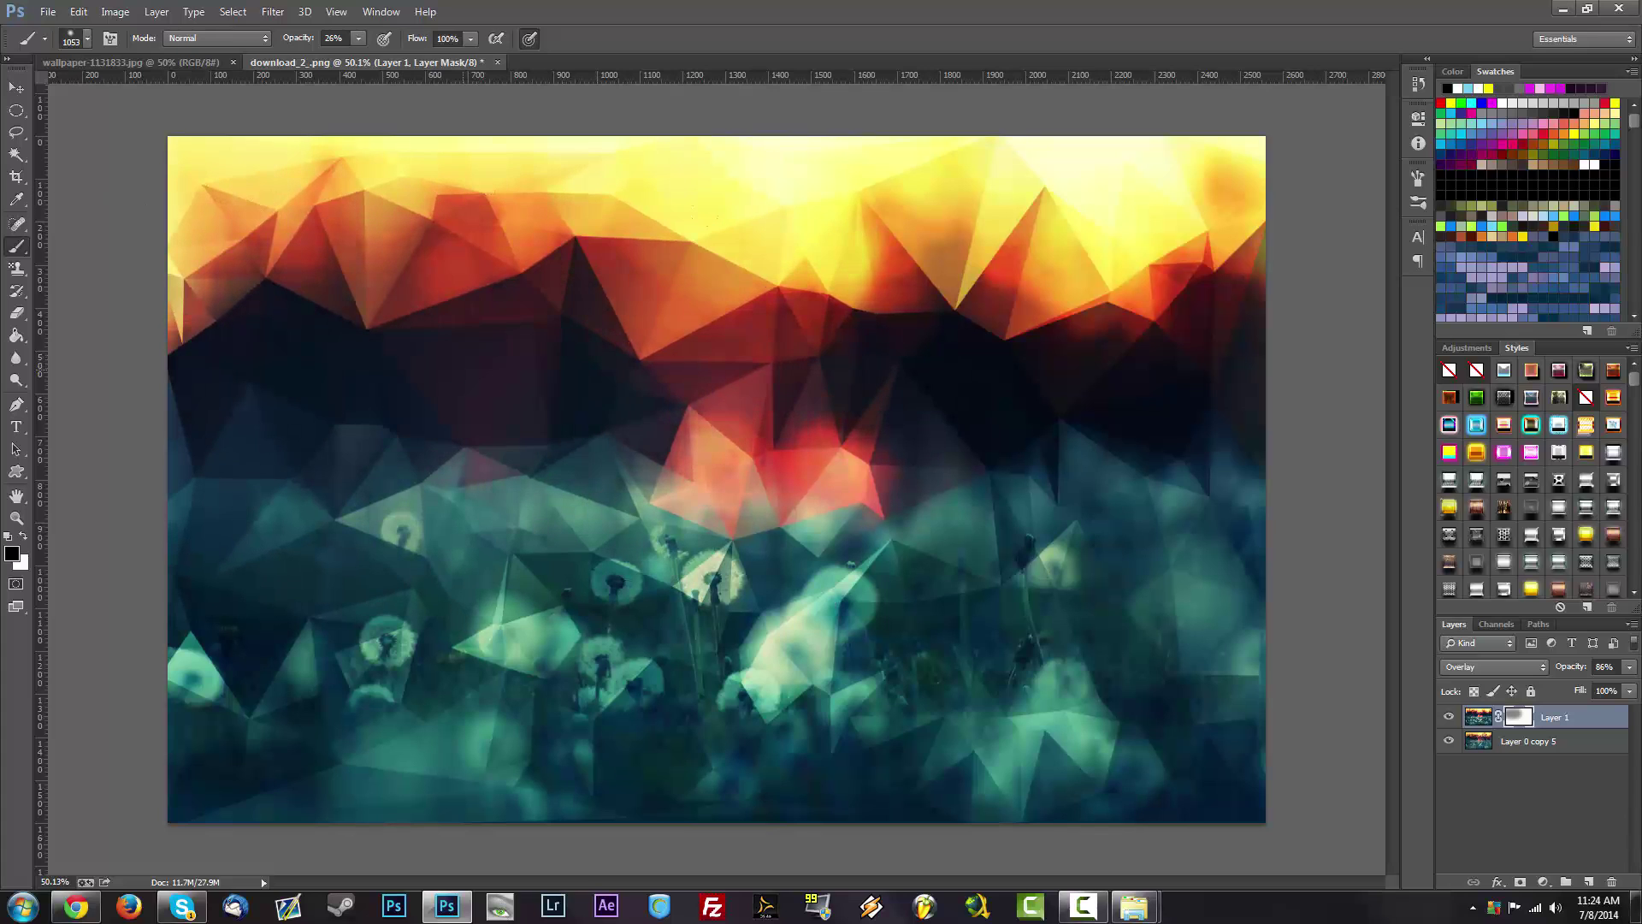
pyautogui.moveTo(876, 402)
pyautogui.mouseDown()
pyautogui.moveTo(966, 308)
pyautogui.moveTo(1035, 318)
pyautogui.mouseUp()
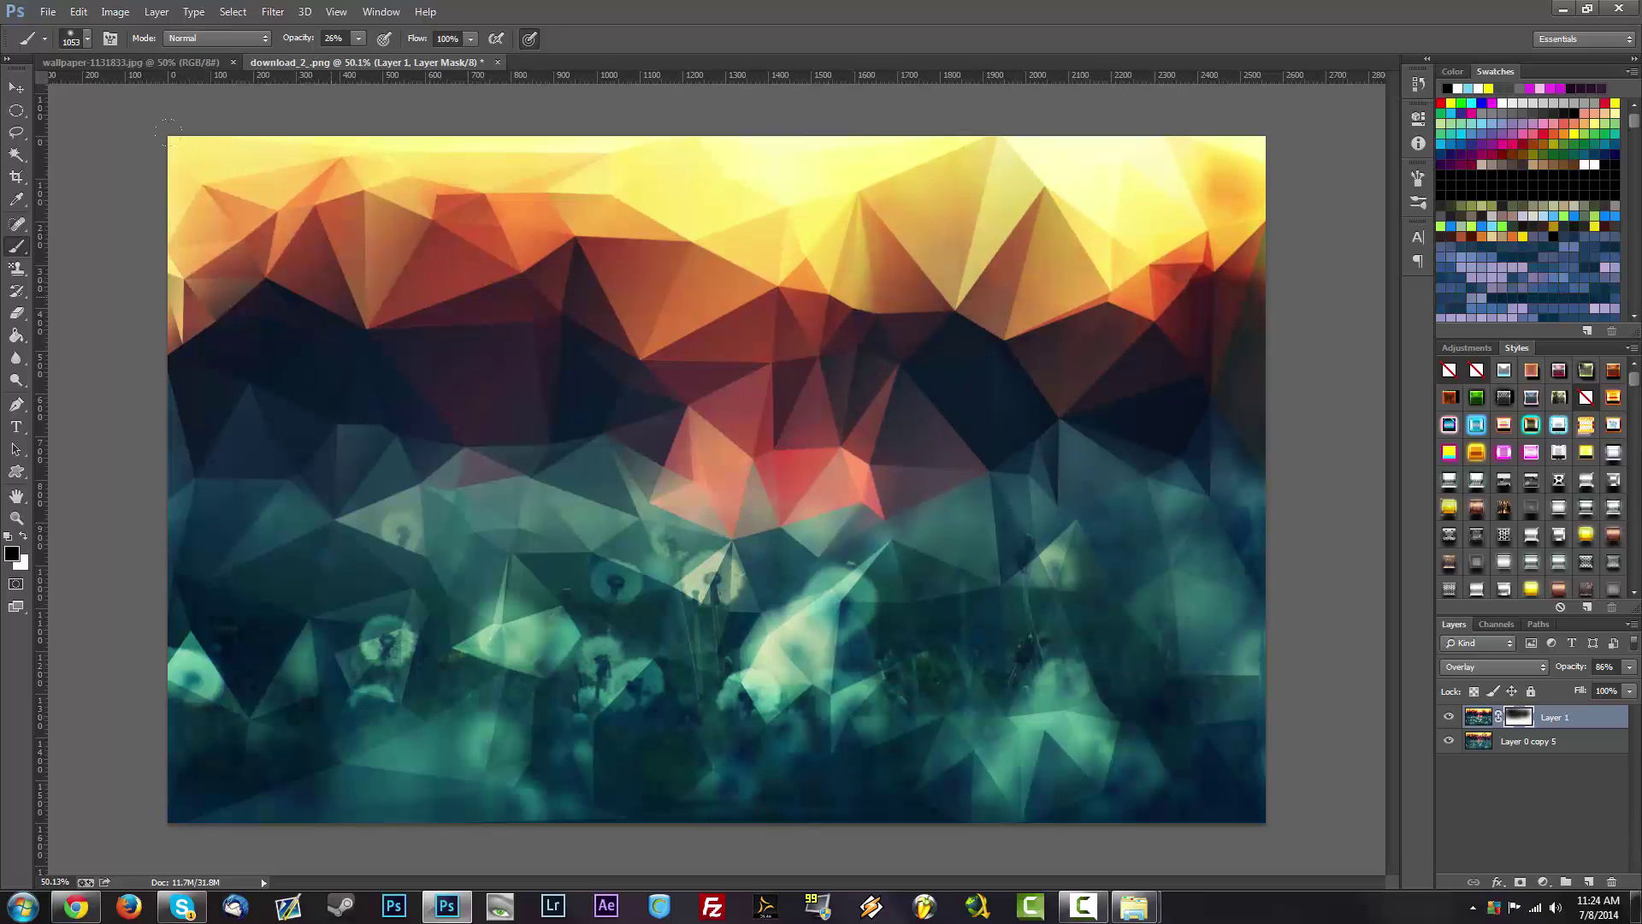
# Check the blended artwork at several zoom levels and hide Layer 1 to inspect the low-poly layer alone.
pyautogui.scroll(-3, 864, 444)
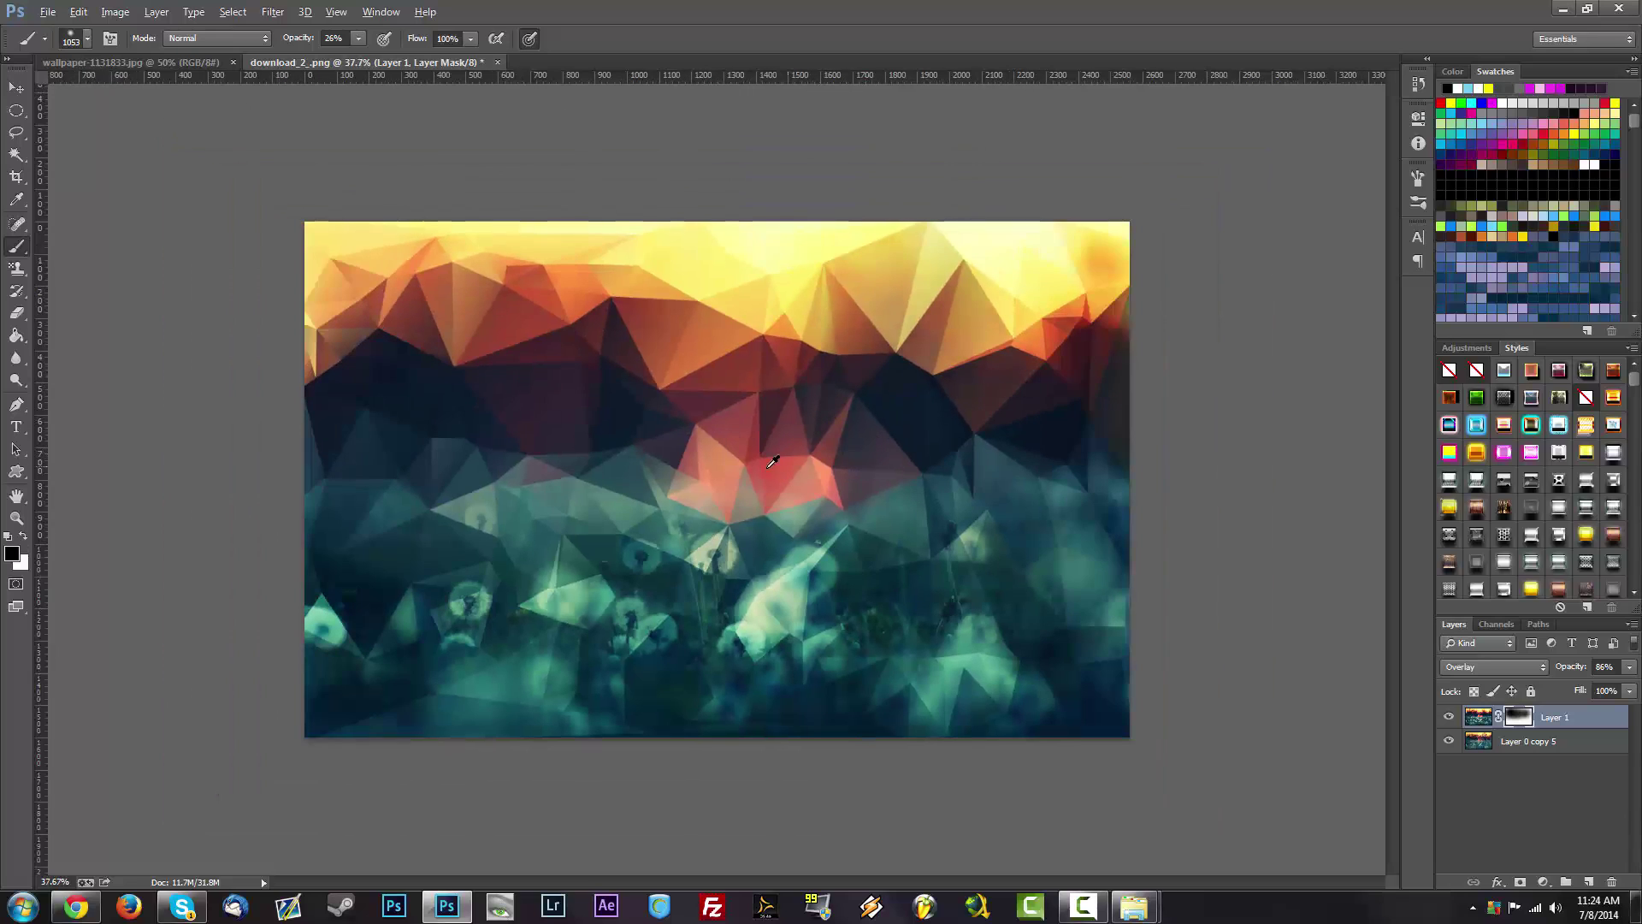
pyautogui.scroll(1, 768, 468)
pyautogui.scroll(-1, 772, 462)
pyautogui.scroll(2, 772, 461)
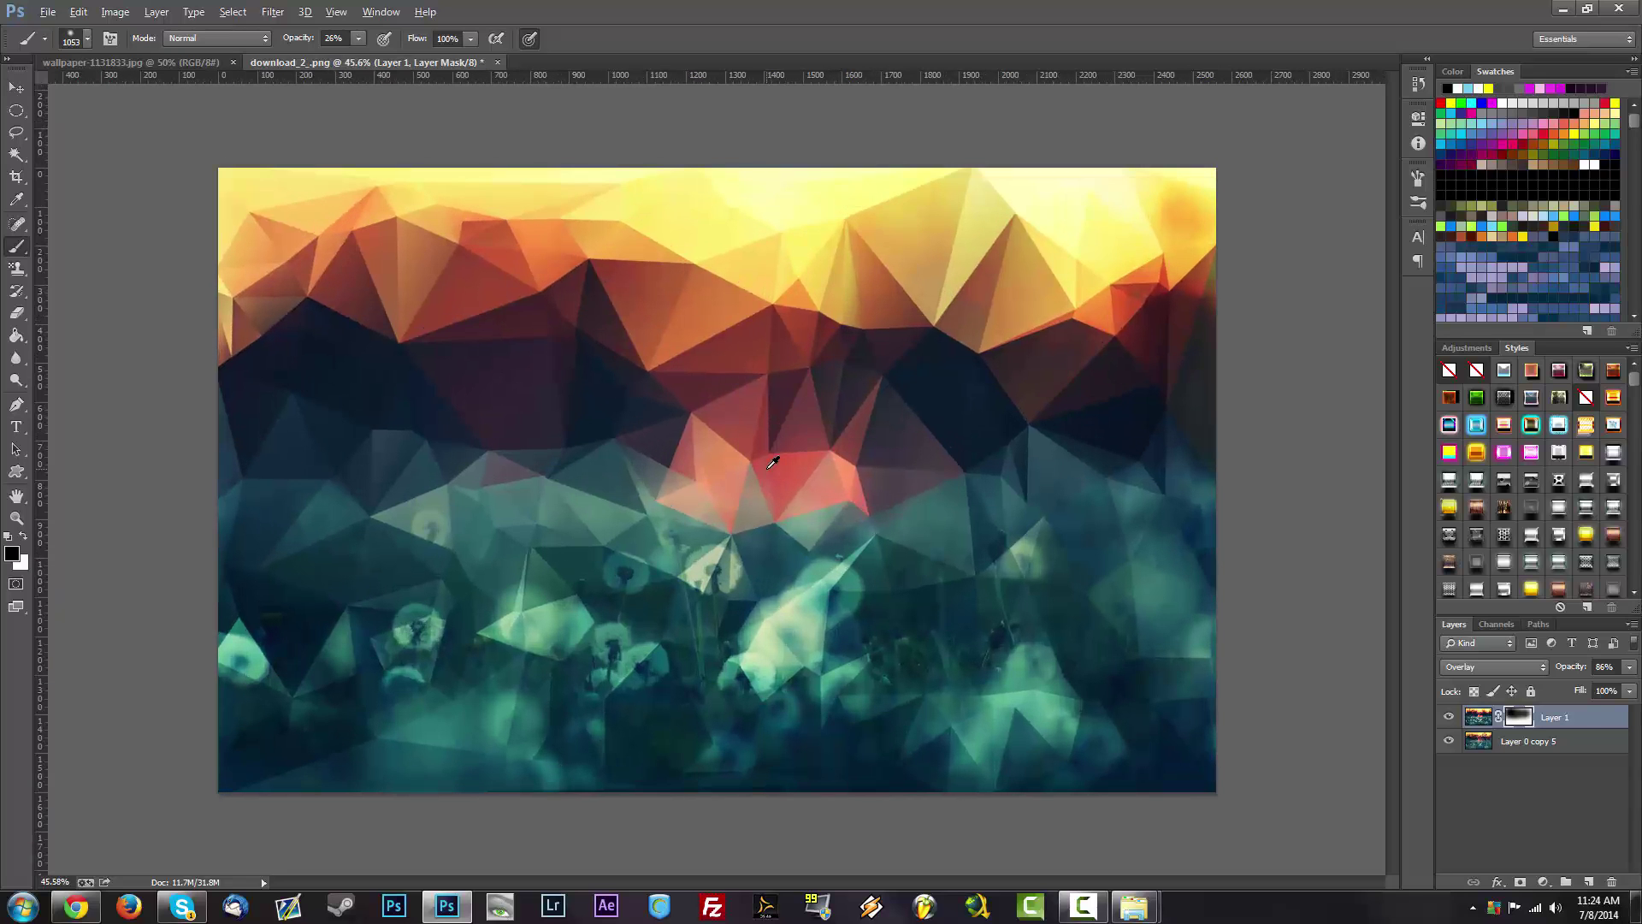
pyautogui.click(16, 517)
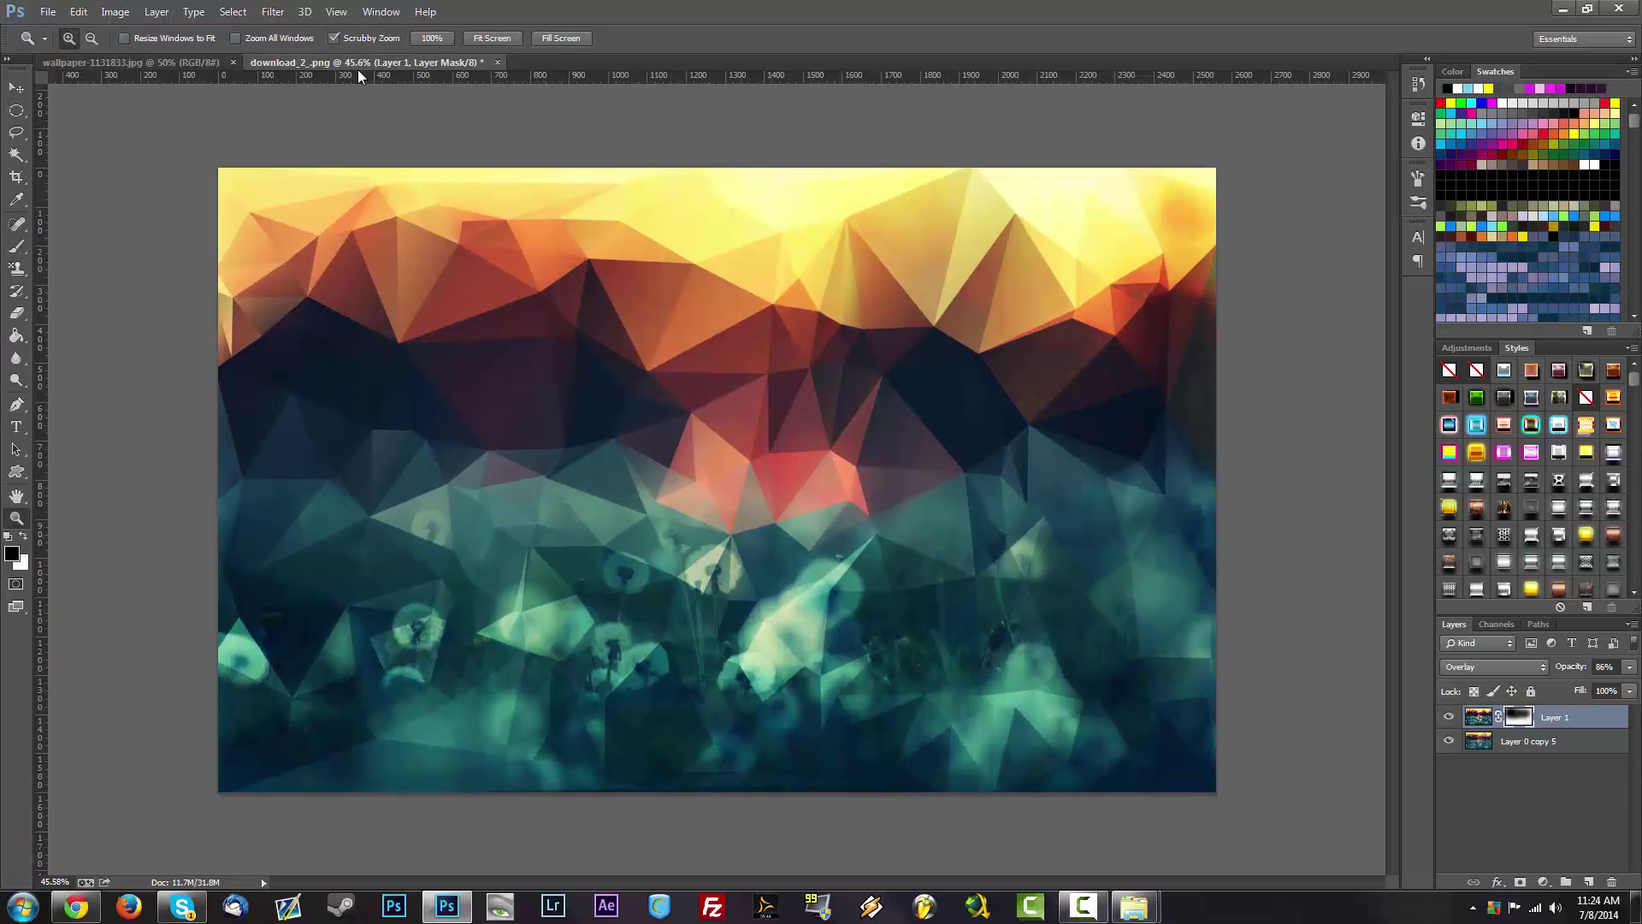
pyautogui.click(432, 37)
pyautogui.scroll(-5, 550, 276)
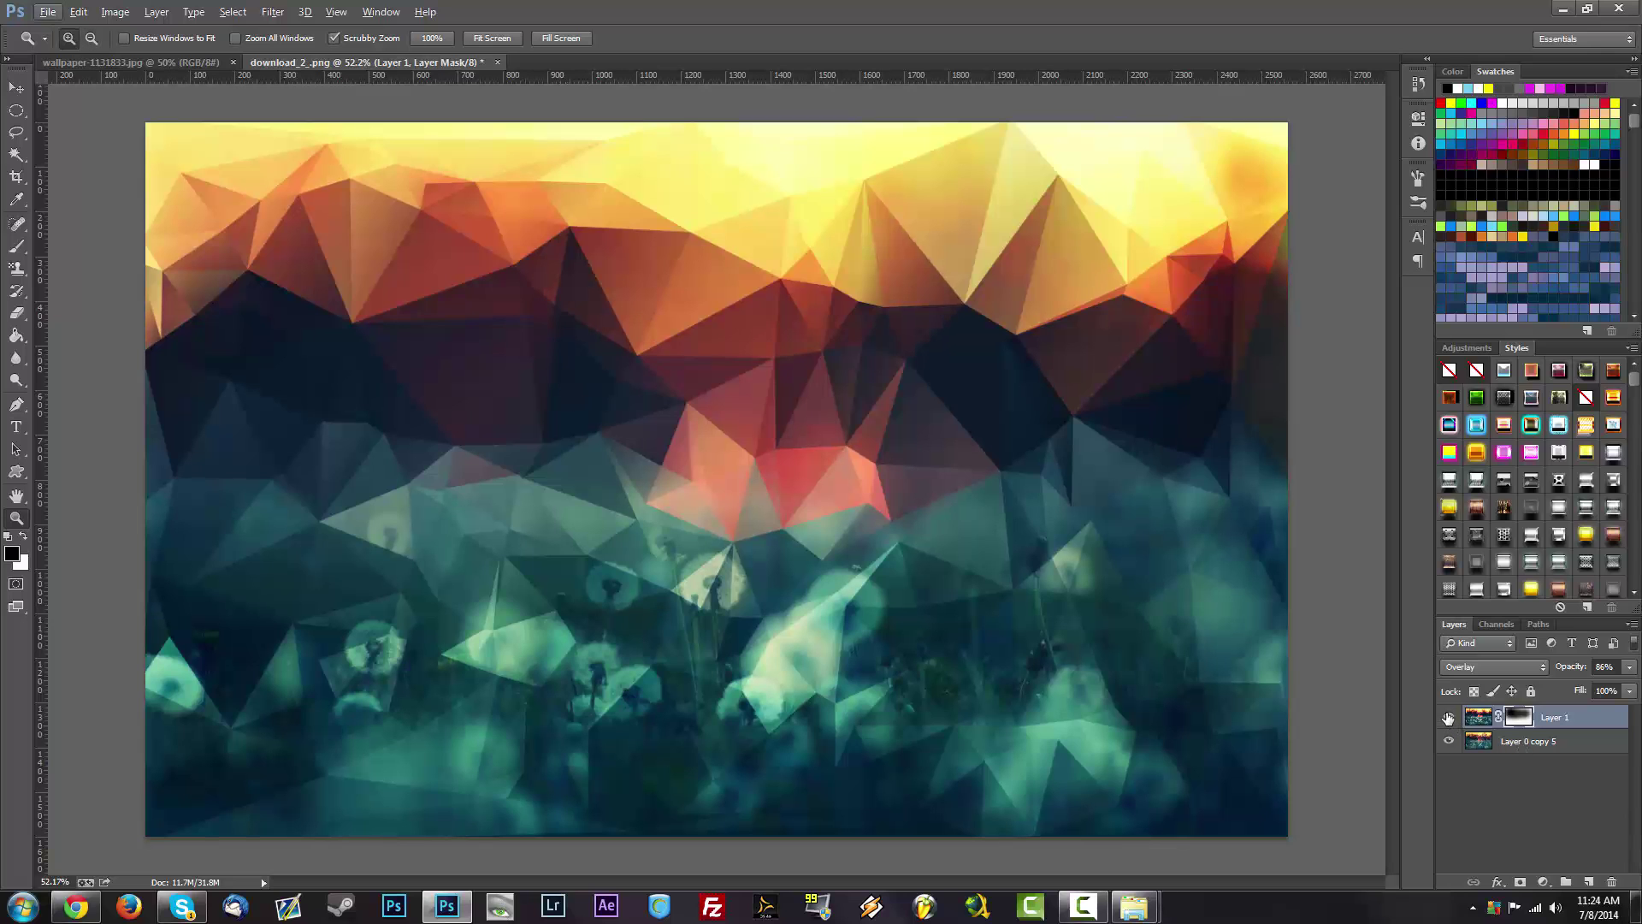
pyautogui.click(1448, 718)
pyautogui.scroll(3, 916, 587)
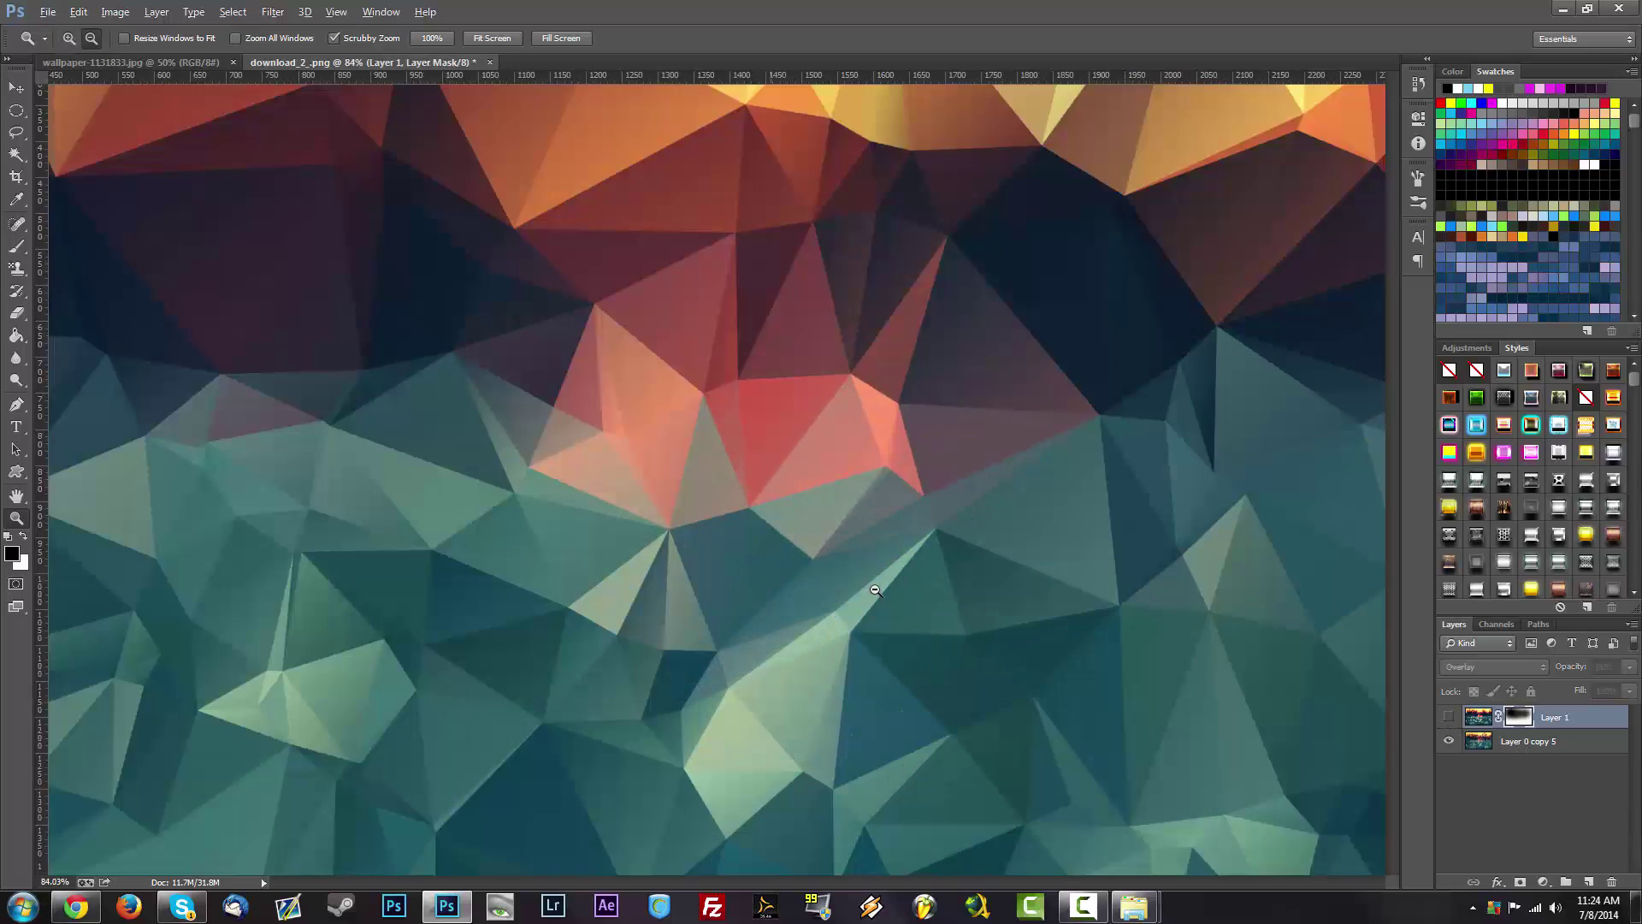
pyautogui.scroll(-3, 884, 587)
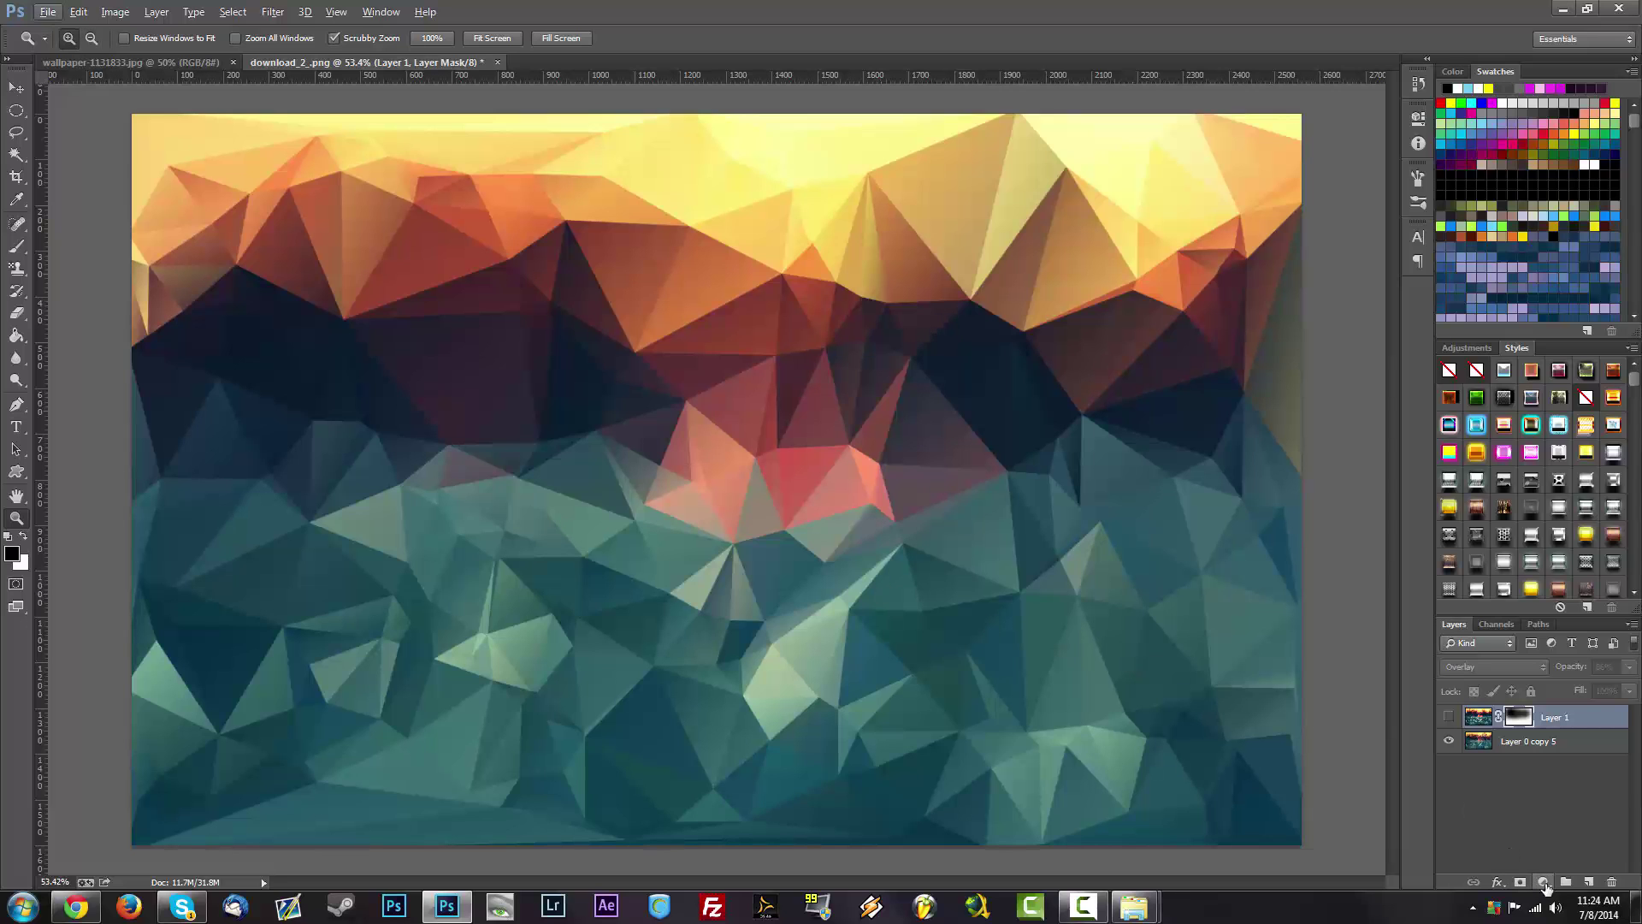
# Add a Gradient Map adjustment layer above Layer 1 using the Violet, Green, Orange preset.
pyautogui.click(1543, 882)
pyautogui.click(1505, 844)
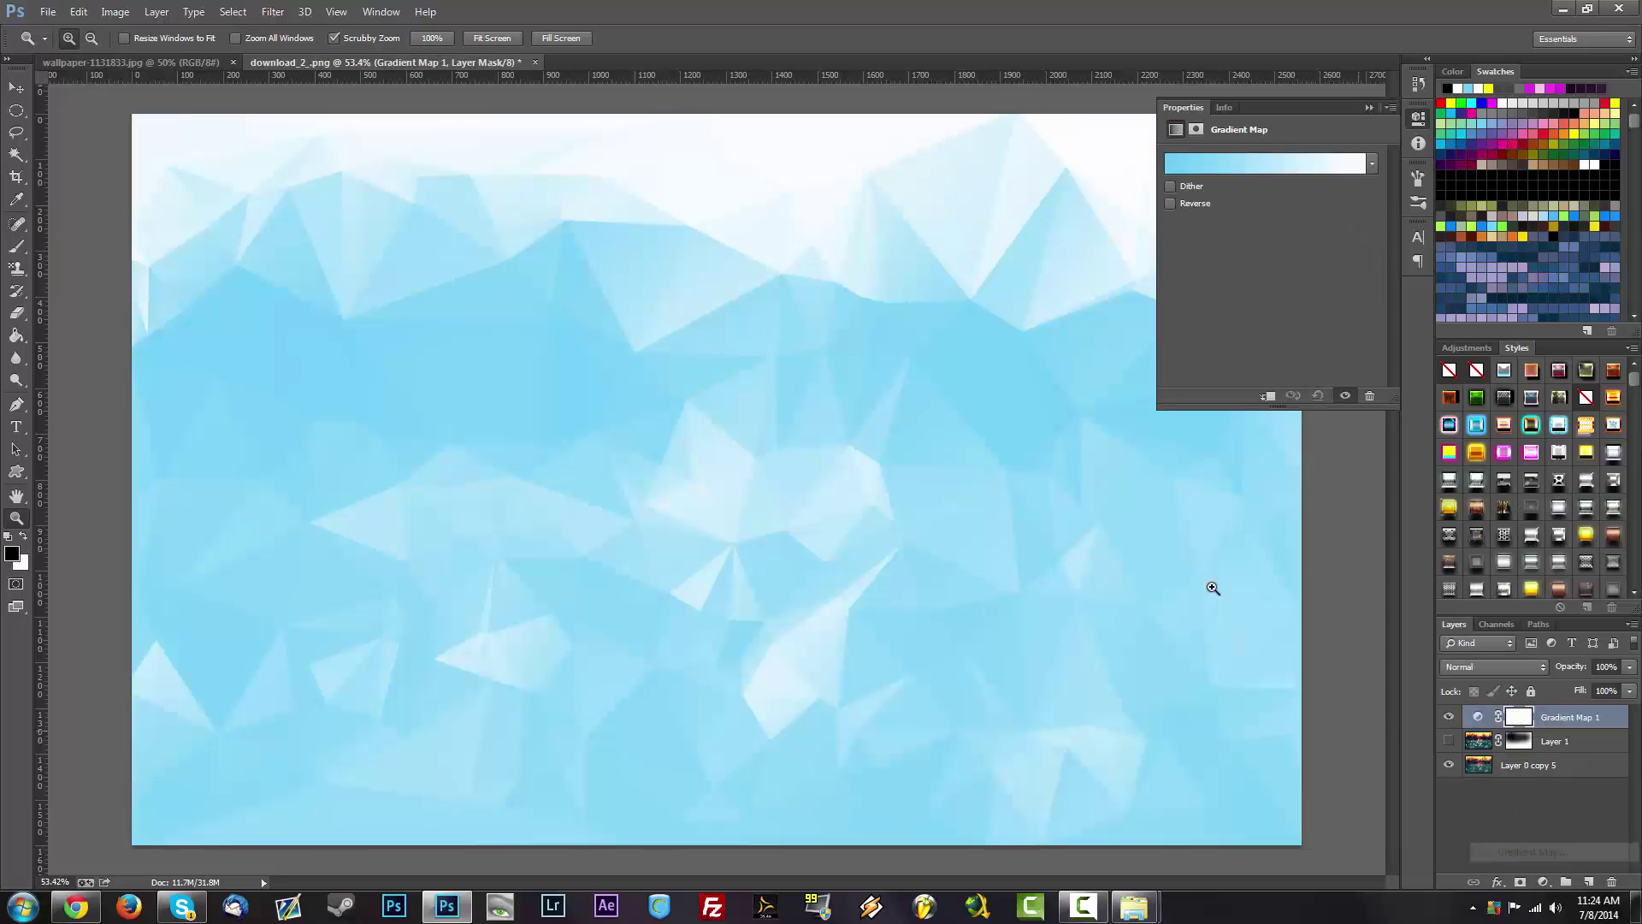
pyautogui.click(1252, 162)
pyautogui.click(1147, 286)
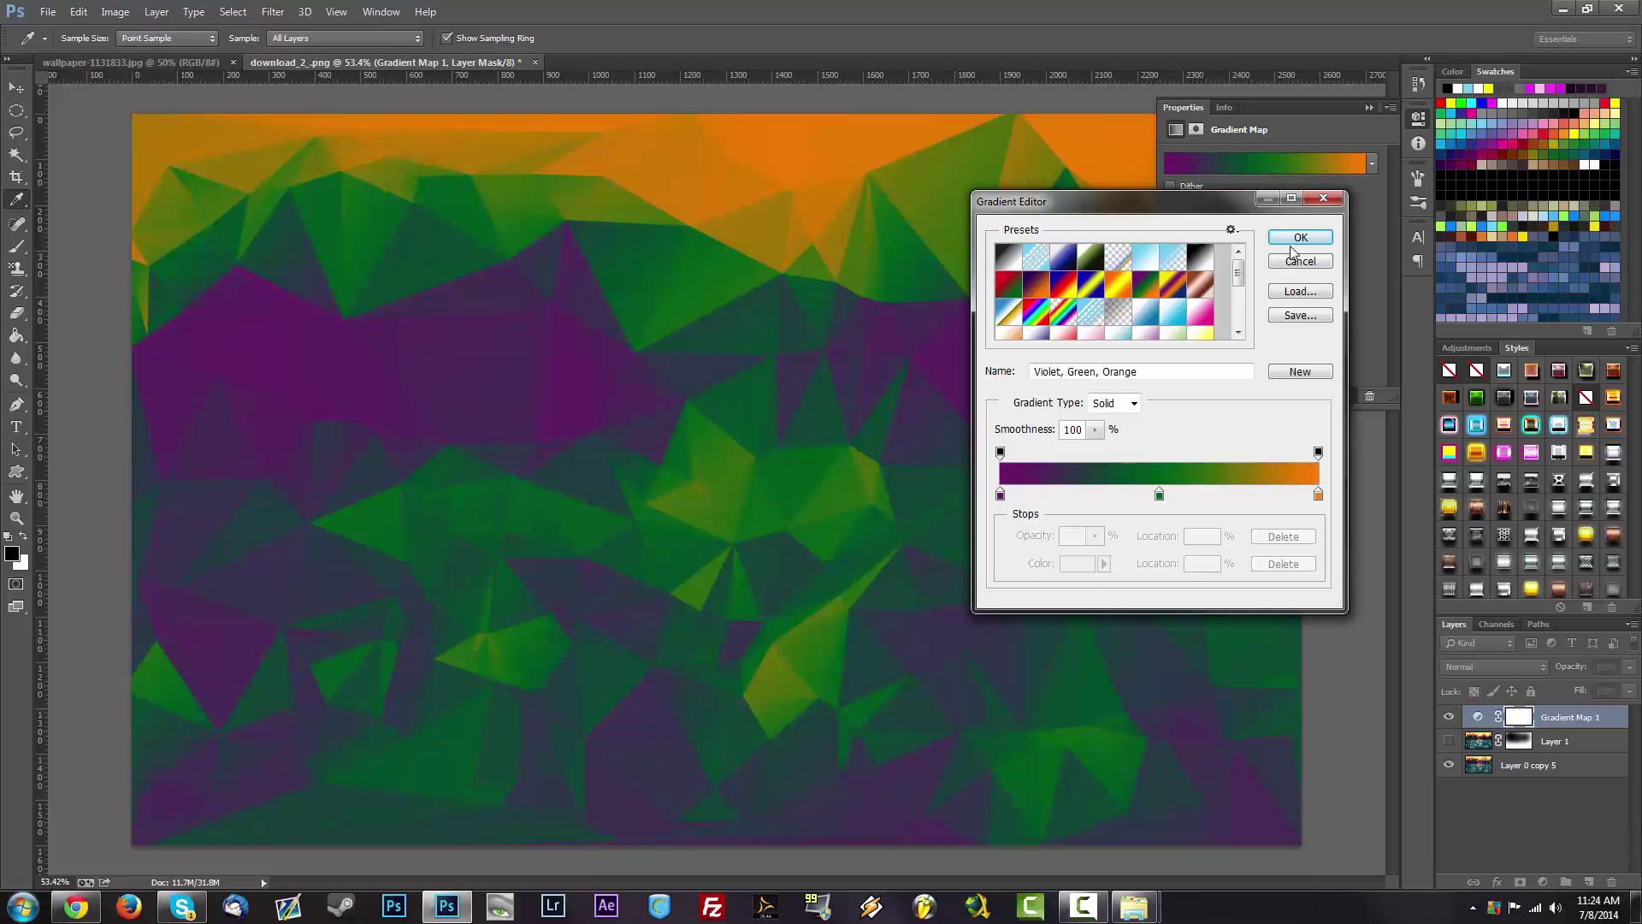
pyautogui.click(1299, 240)
pyautogui.press('z')
# Set the gradient map layer's blend mode to Lighten and lower its opacity to about 45%.
pyautogui.click(1520, 664)
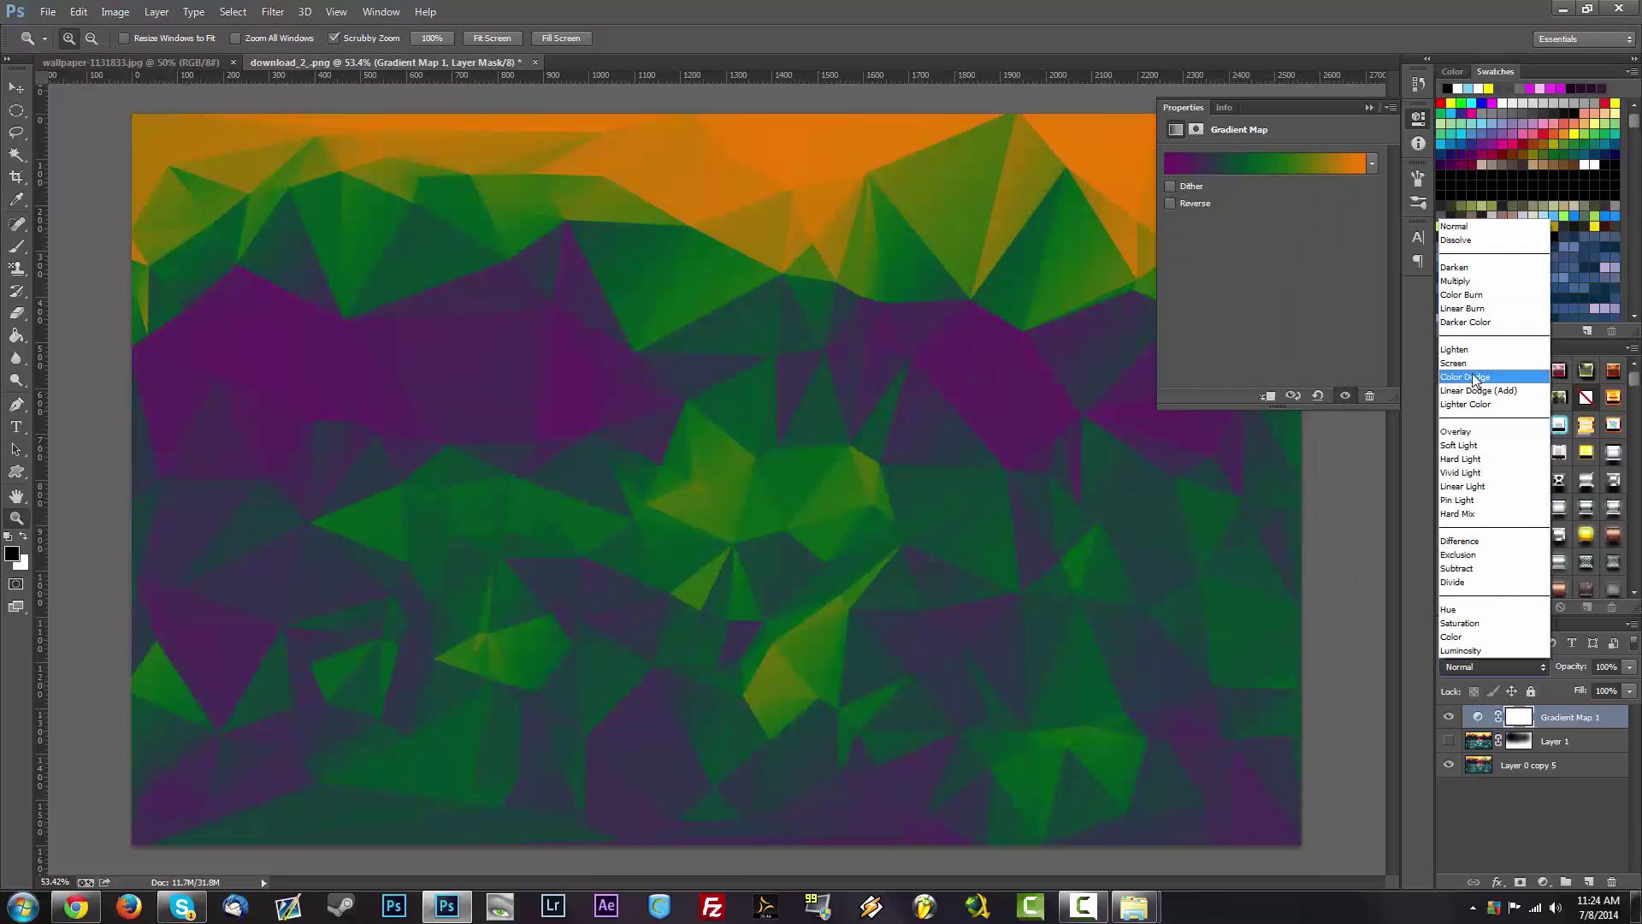
pyautogui.click(1492, 357)
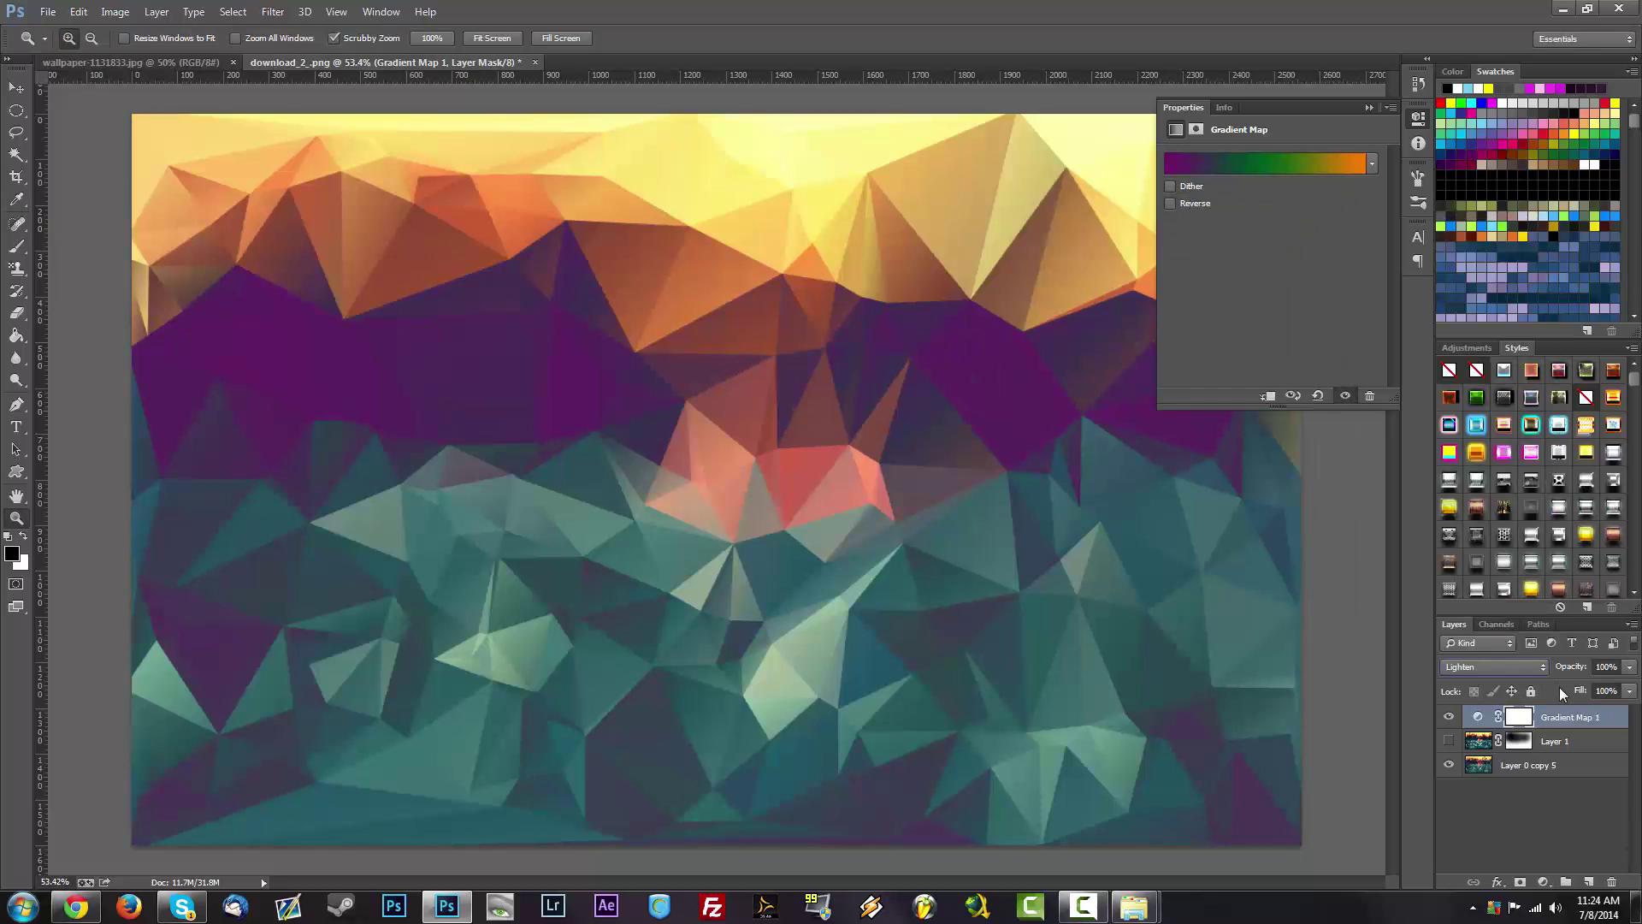
pyautogui.moveTo(1571, 667); pyautogui.dragTo(1515, 666)
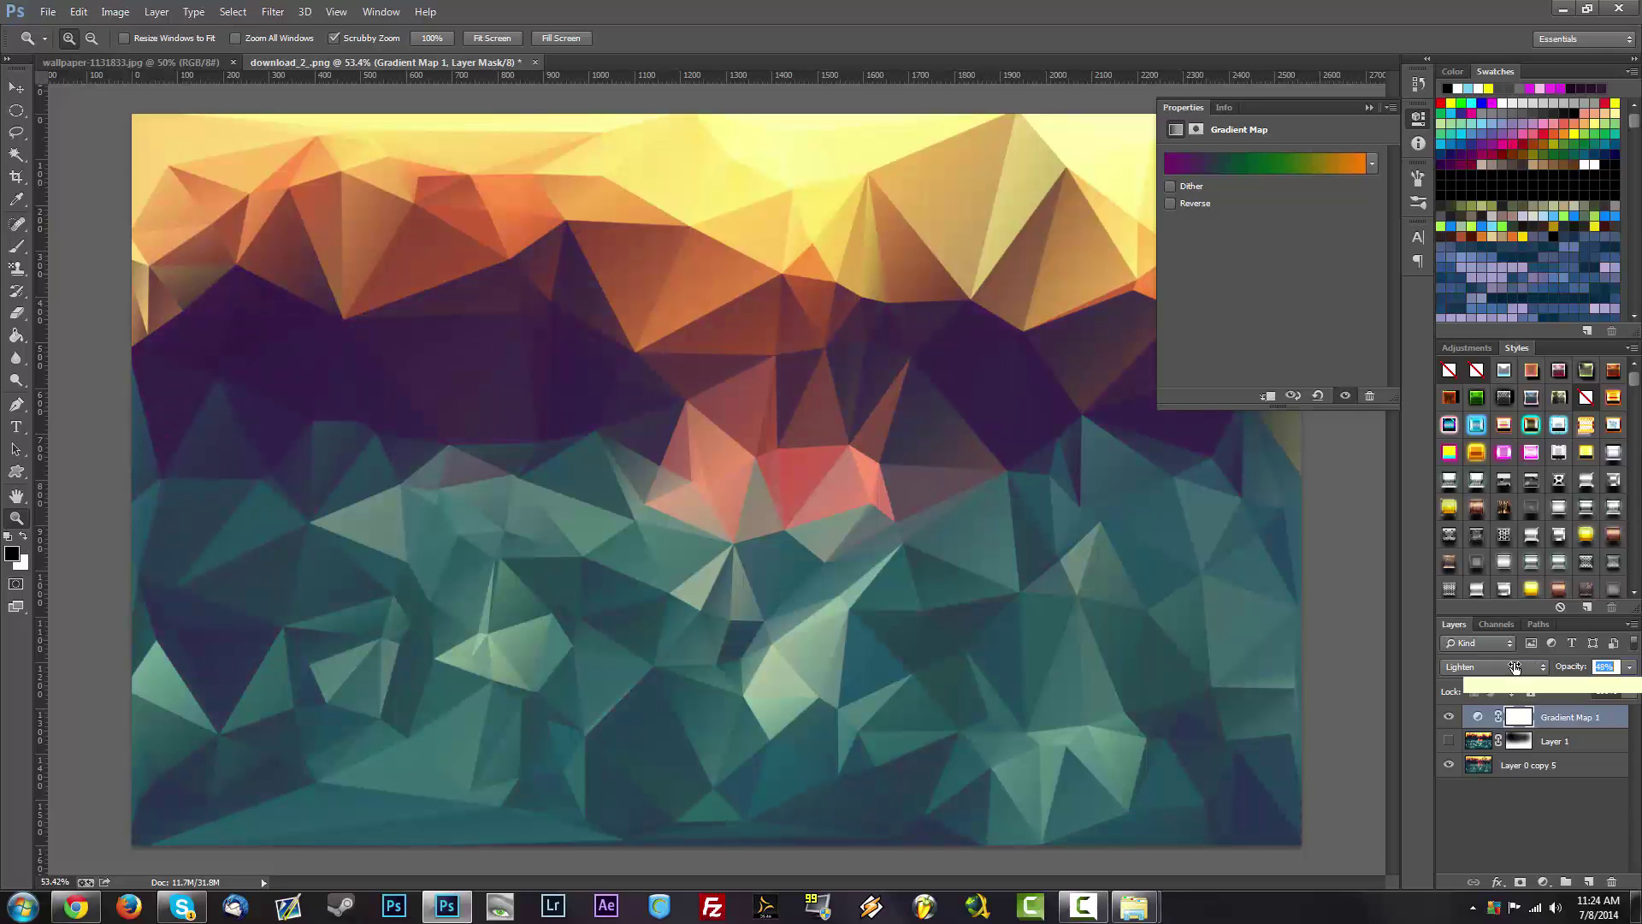
# Change the gradient map's gradient to the solid full-spectrum rainbow preset.
pyautogui.click(1258, 163)
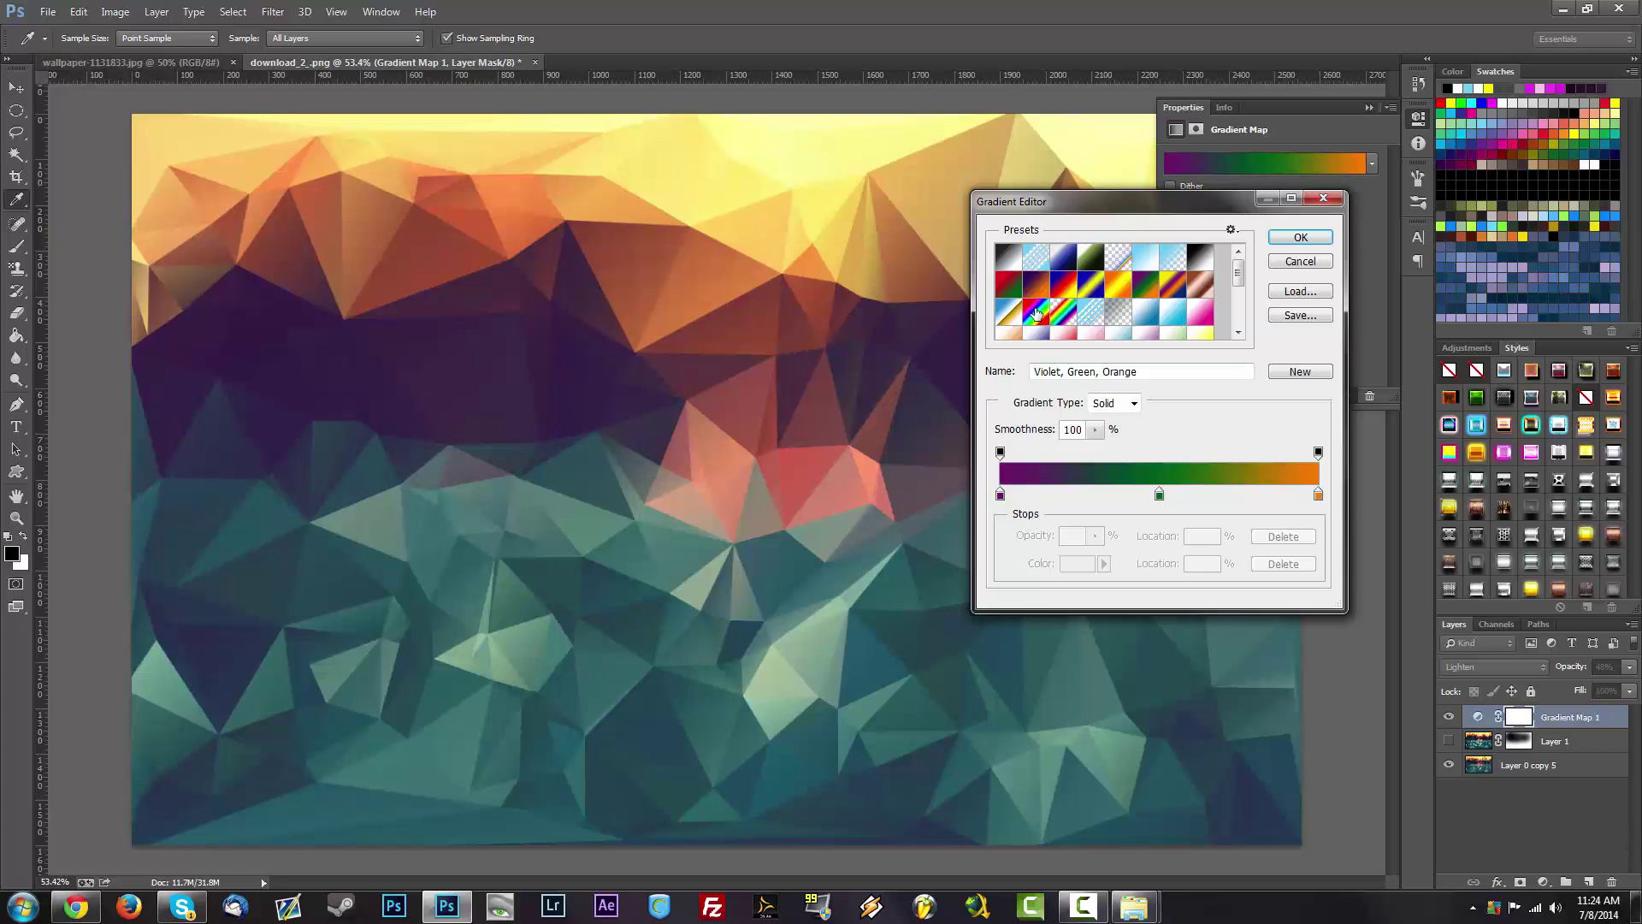
pyautogui.click(1035, 313)
pyautogui.click(1062, 315)
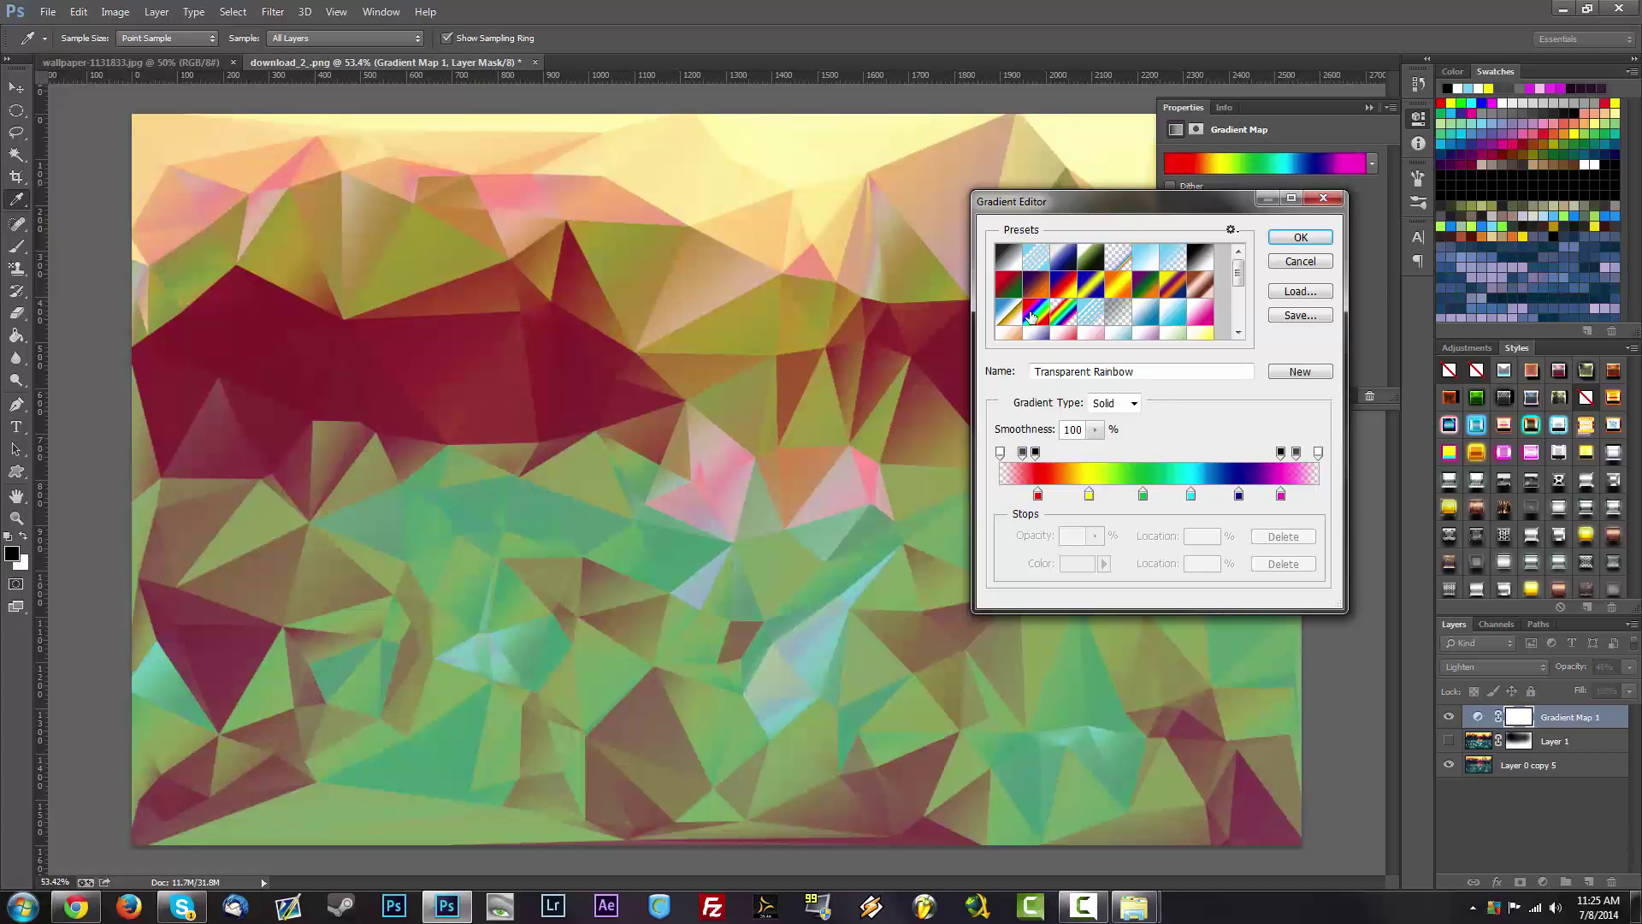
pyautogui.click(1032, 315)
pyautogui.click(1300, 237)
# Try different blend modes on the gradient map layer, including Overlay, Vivid Light and Linear Dodge (Add).
pyautogui.click(1507, 666)
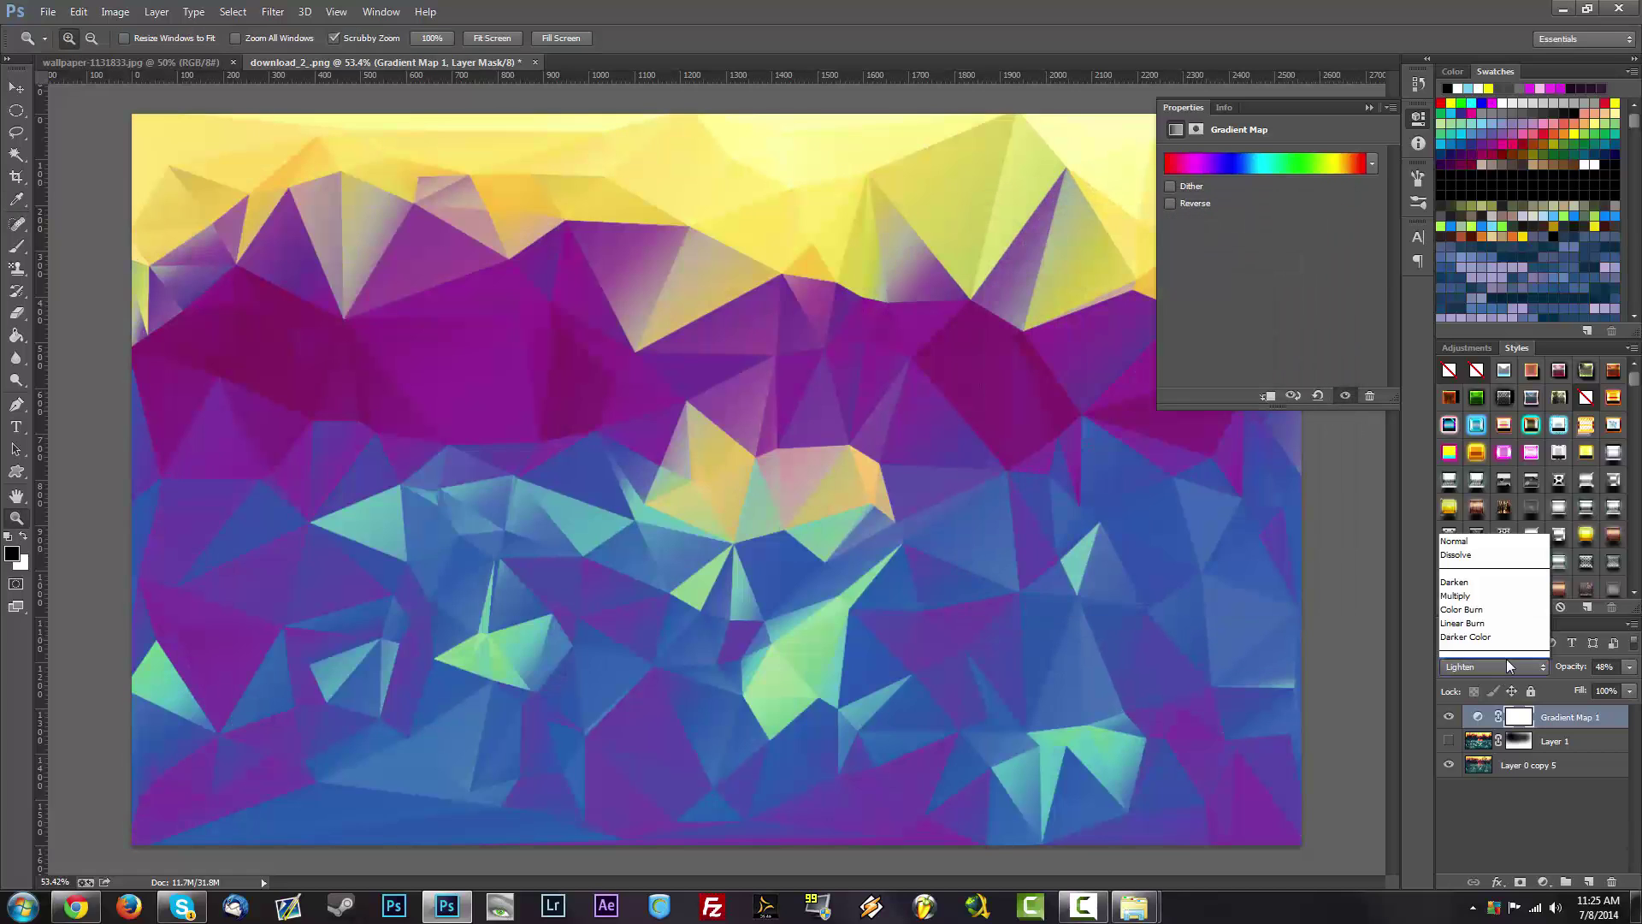
pyautogui.click(1488, 436)
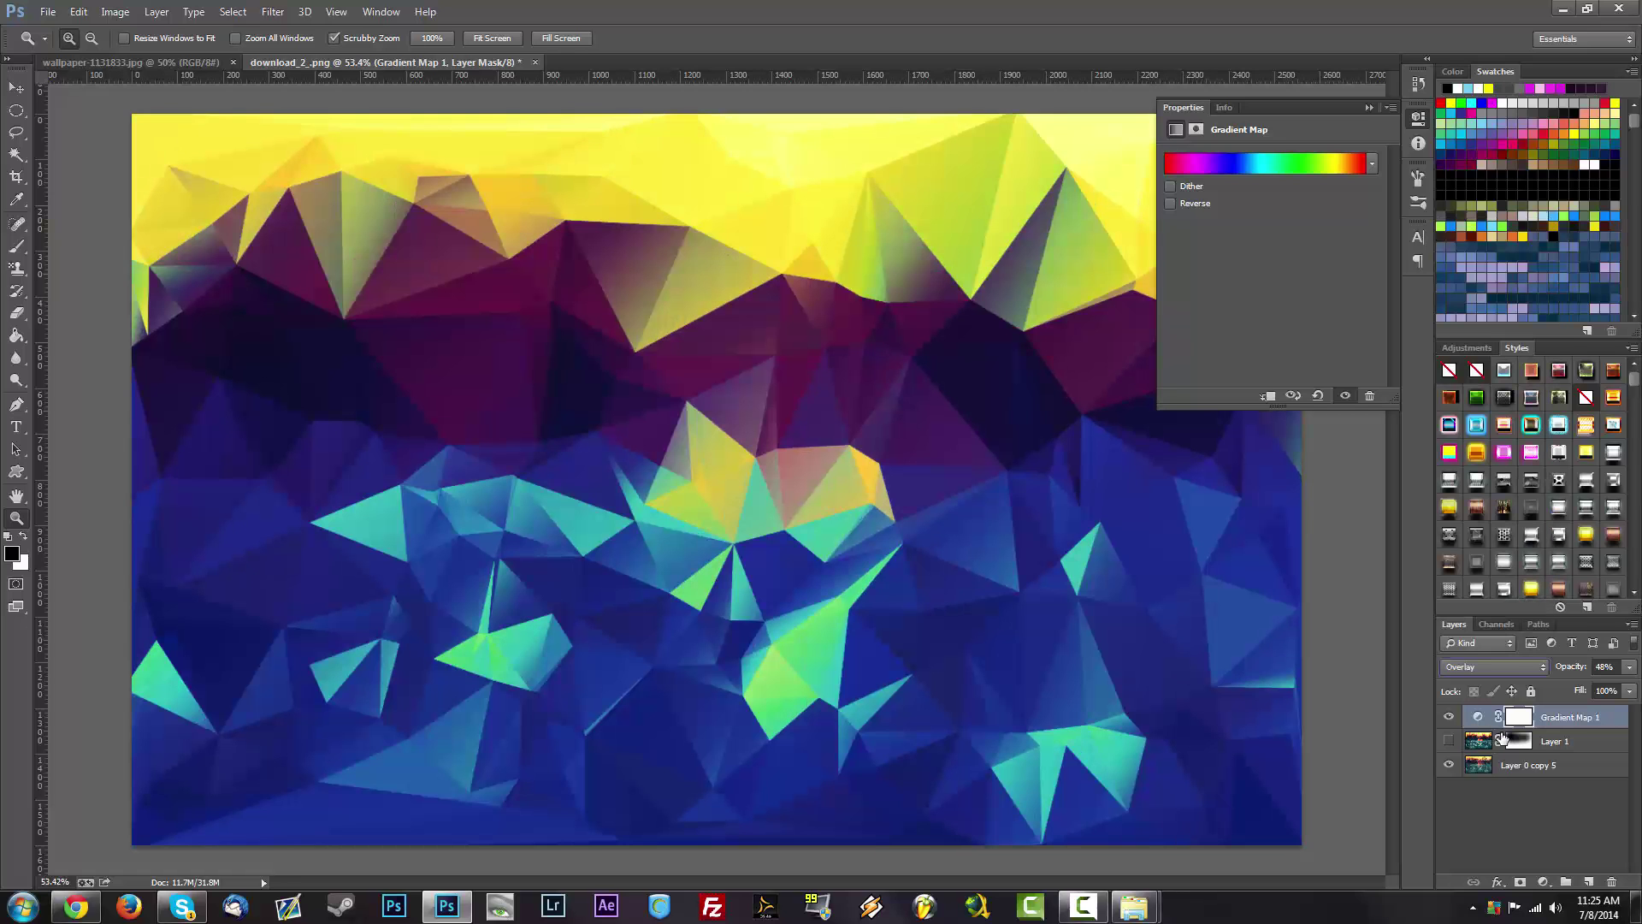
pyautogui.press('Down')
pyautogui.press('Down')
pyautogui.press('Down')
pyautogui.press('Down')
pyautogui.press('Down')
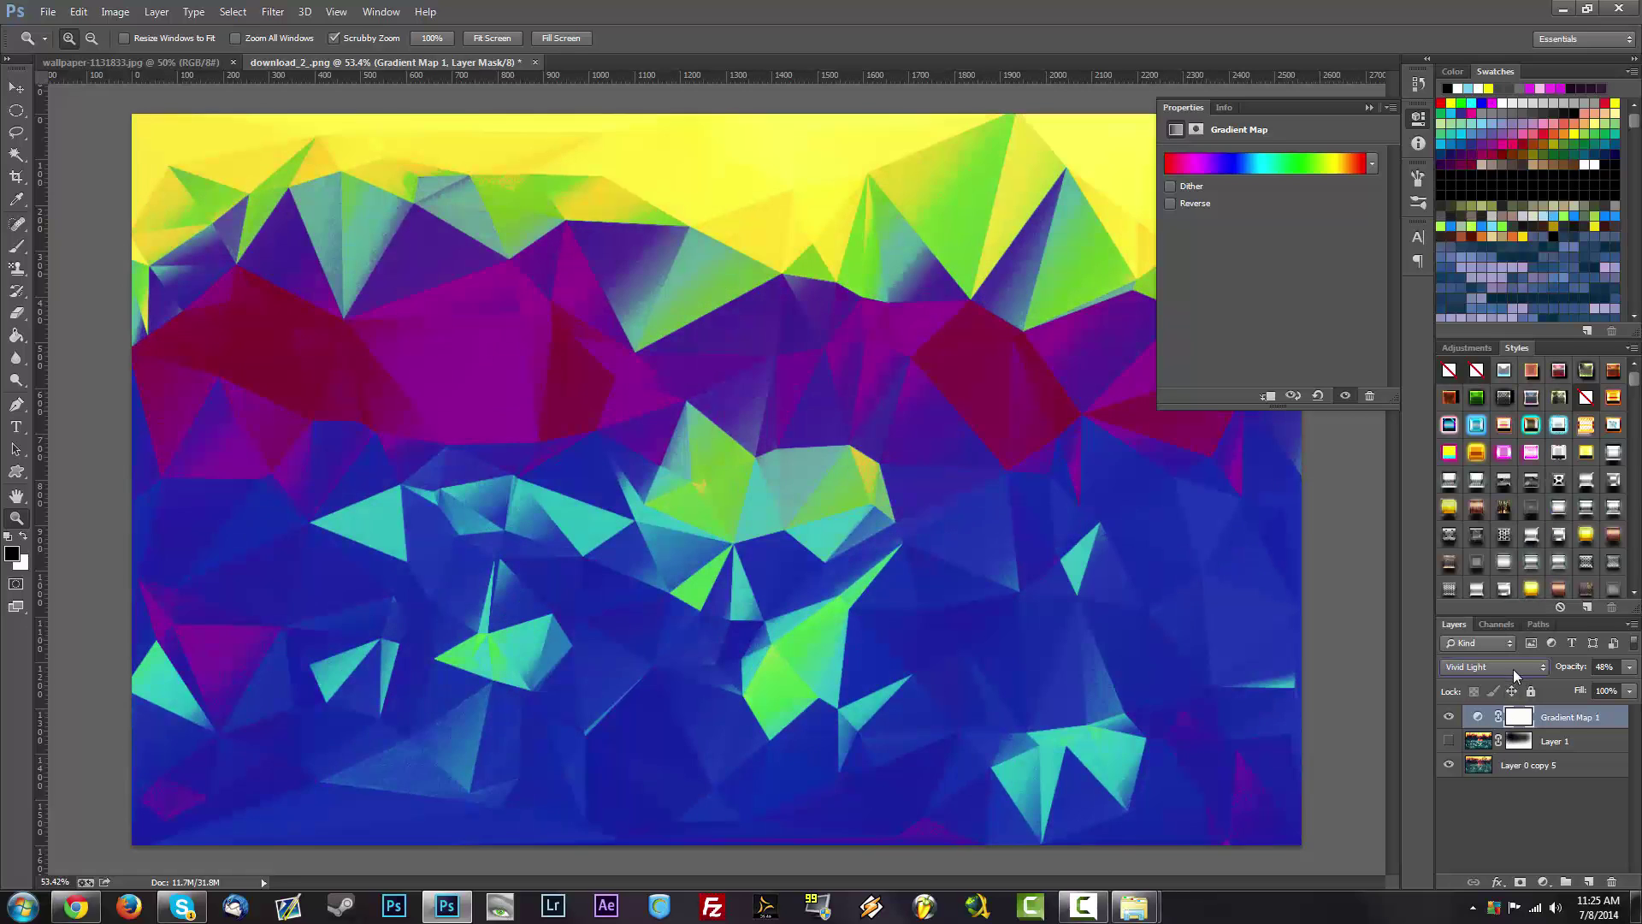
pyautogui.press('Up')
pyautogui.press('Up')
pyautogui.press('Up')
pyautogui.press('Up')
pyautogui.press('Up')
pyautogui.press('Up')
pyautogui.press('Up')
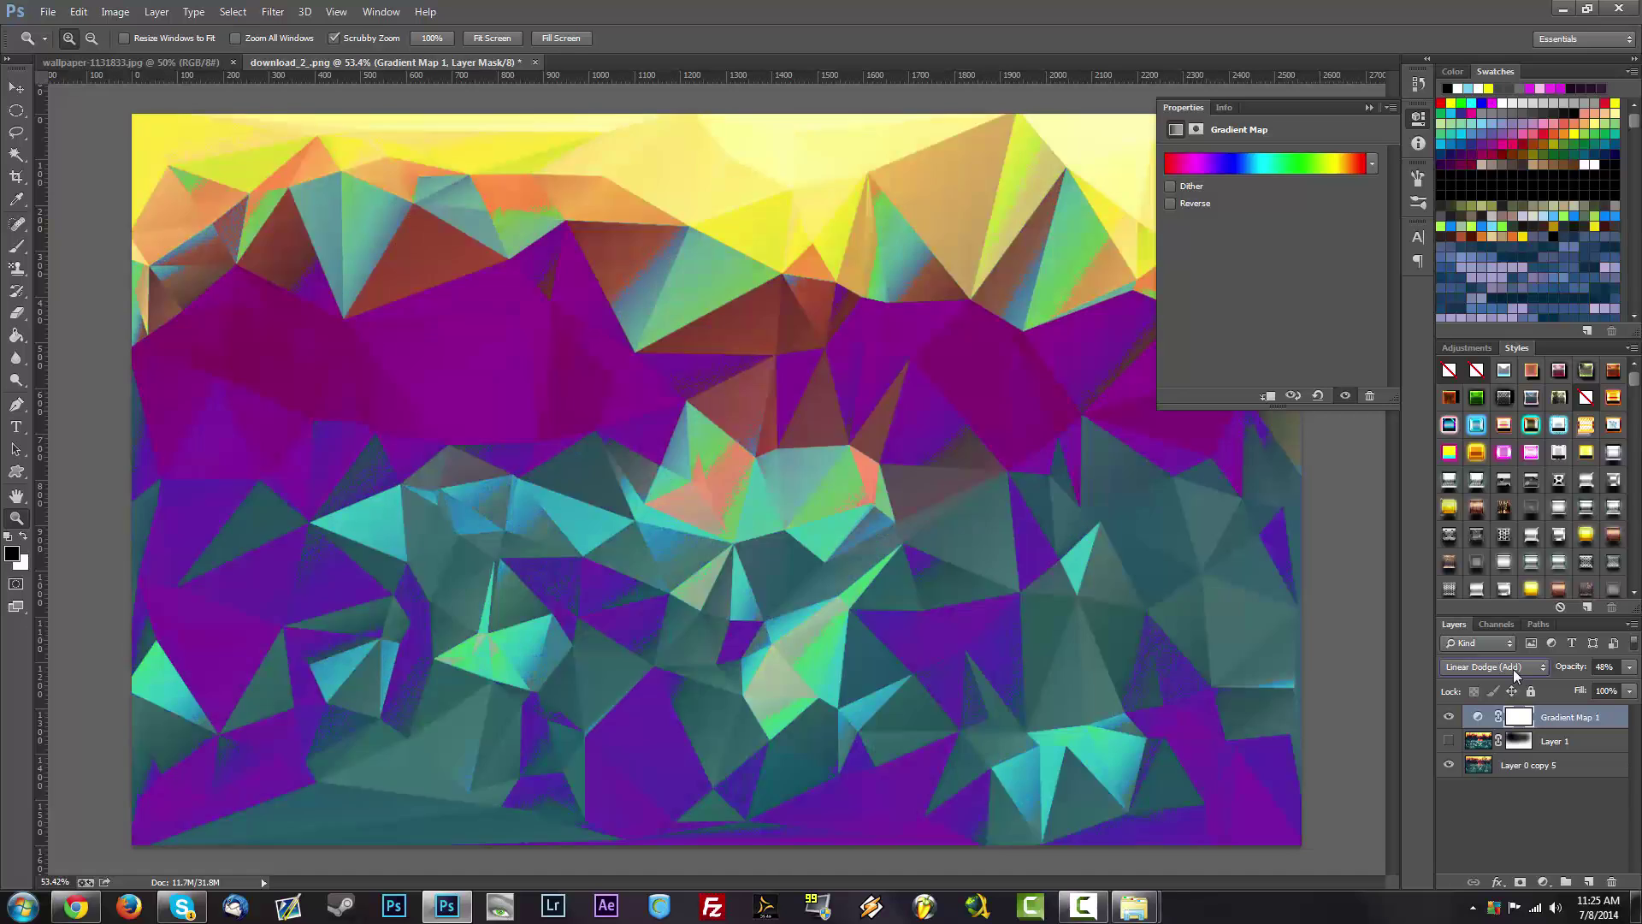
pyautogui.press('Down')
# Set the gradient map layer's blend mode to Lighten and reduce its opacity to 8%.
pyautogui.click(1512, 669)
pyautogui.click(1497, 349)
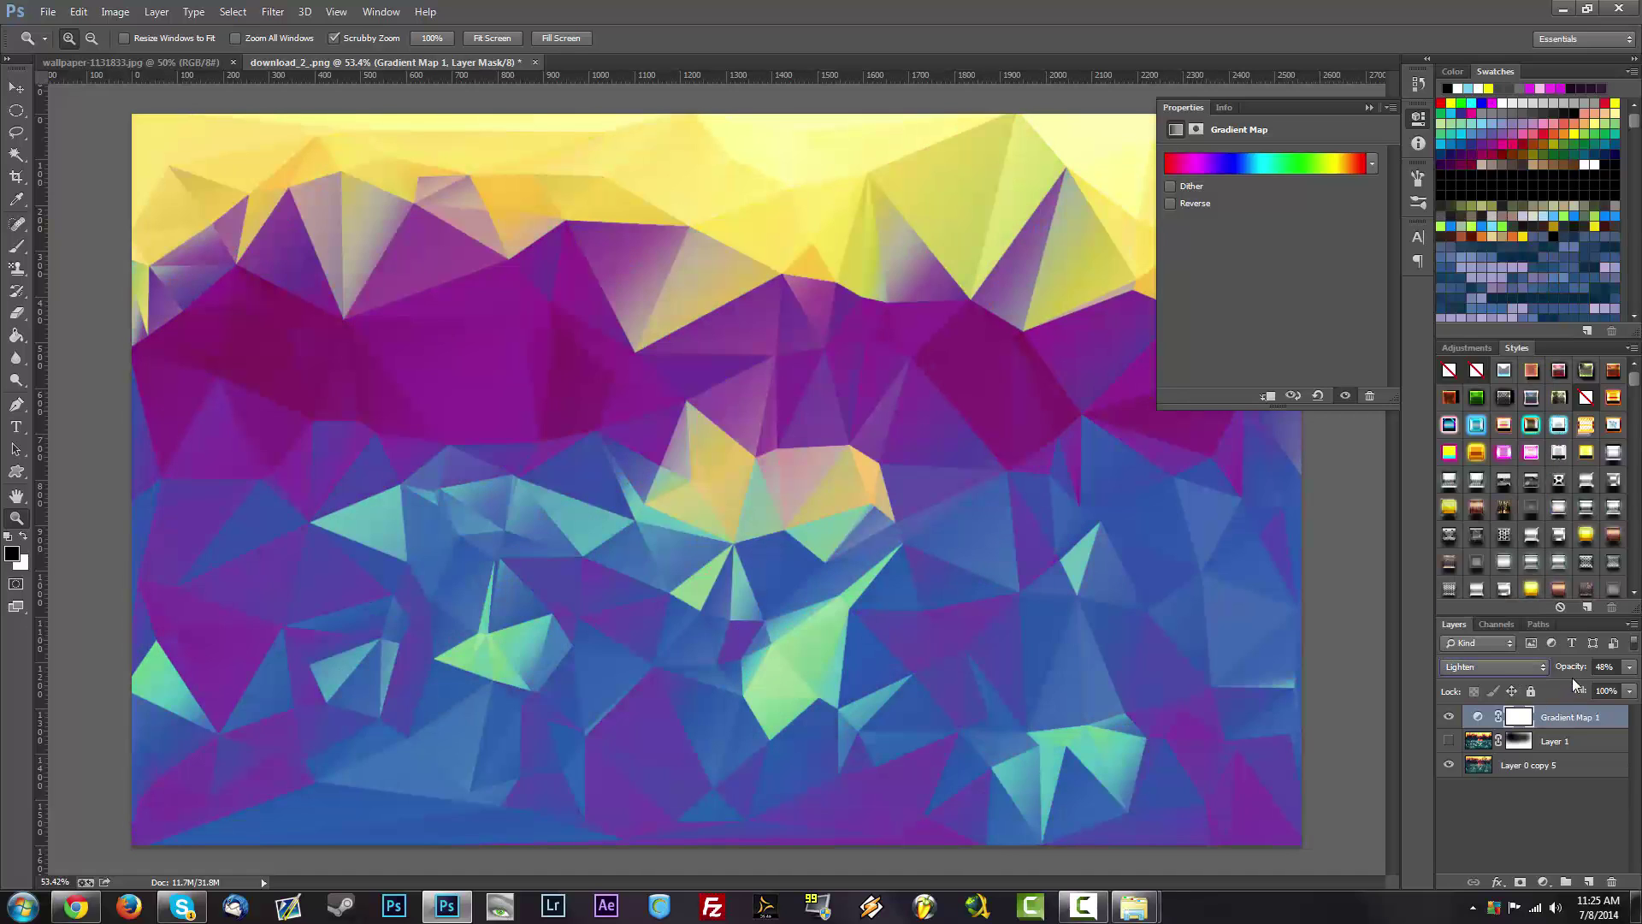
pyautogui.moveTo(1572, 669); pyautogui.dragTo(1459, 668)
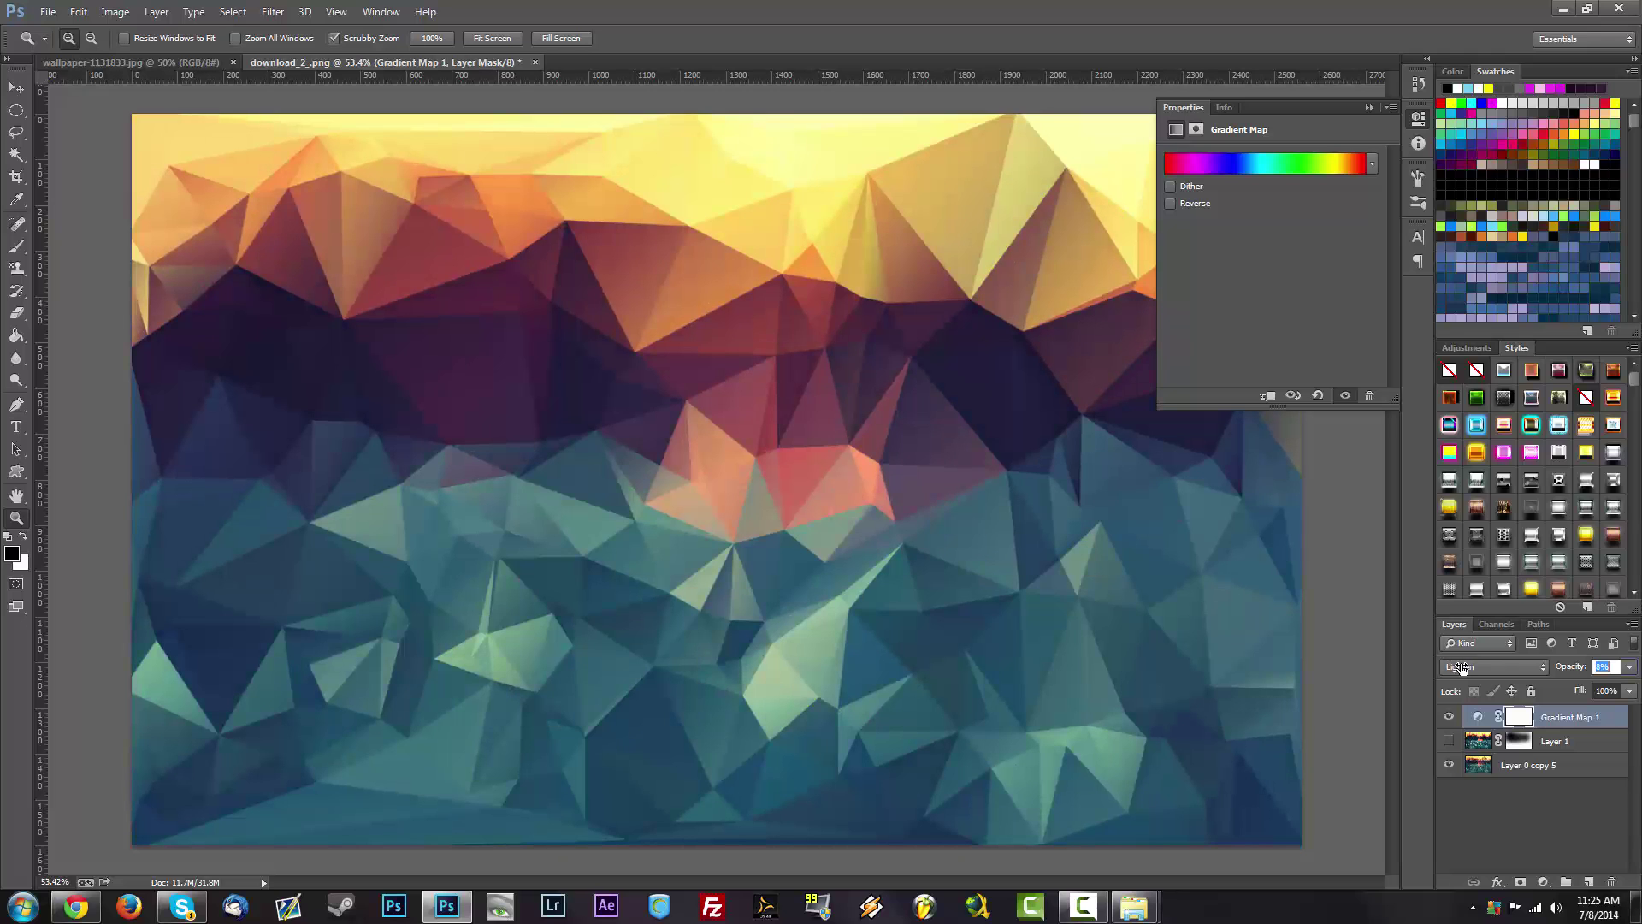
pyautogui.click(1369, 107)
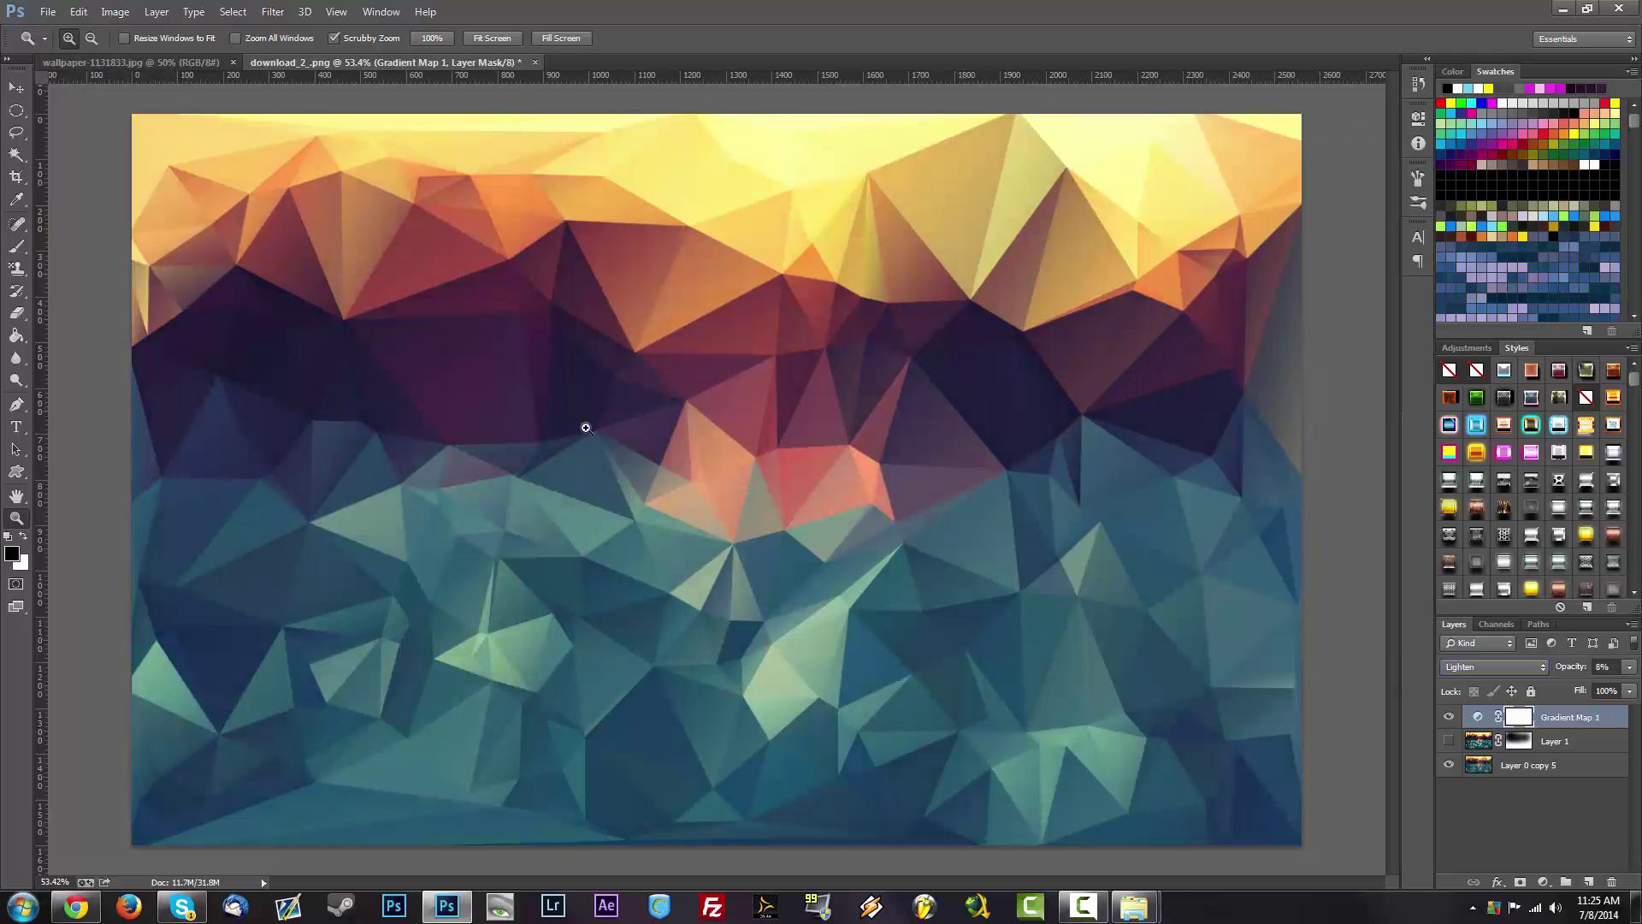
# Inspect the recolored artwork at 100% and compare it with the gradient map layer hidden and shown.
pyautogui.click(421, 40)
pyautogui.scroll(-8, 616, 330)
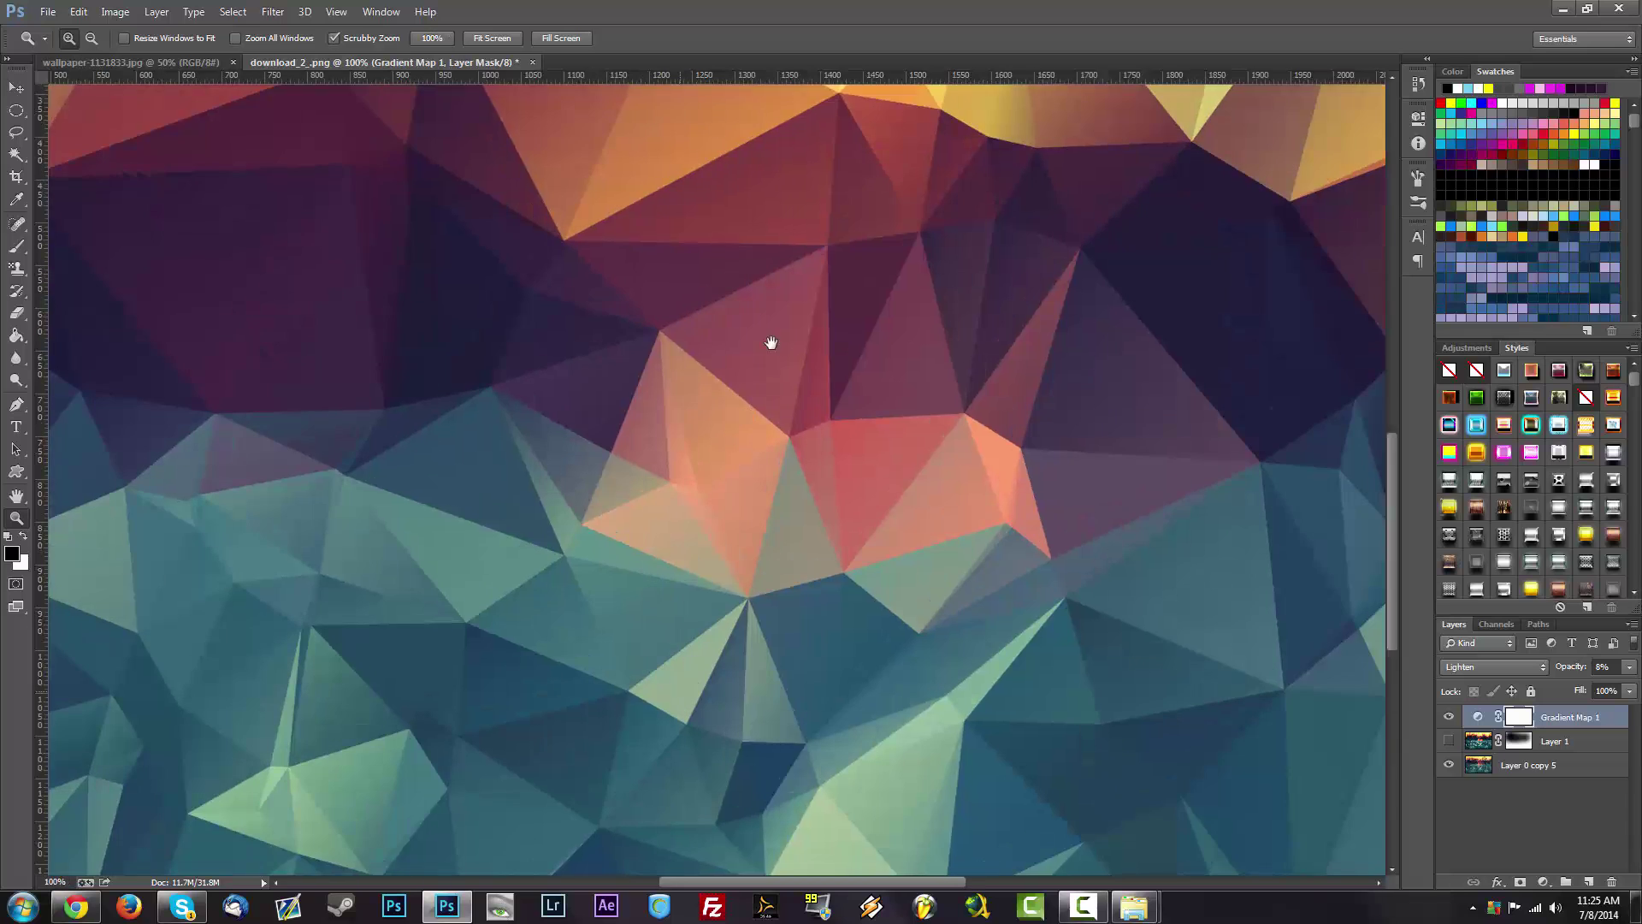
pyautogui.scroll(-4, 725, 505)
pyautogui.scroll(1, 724, 504)
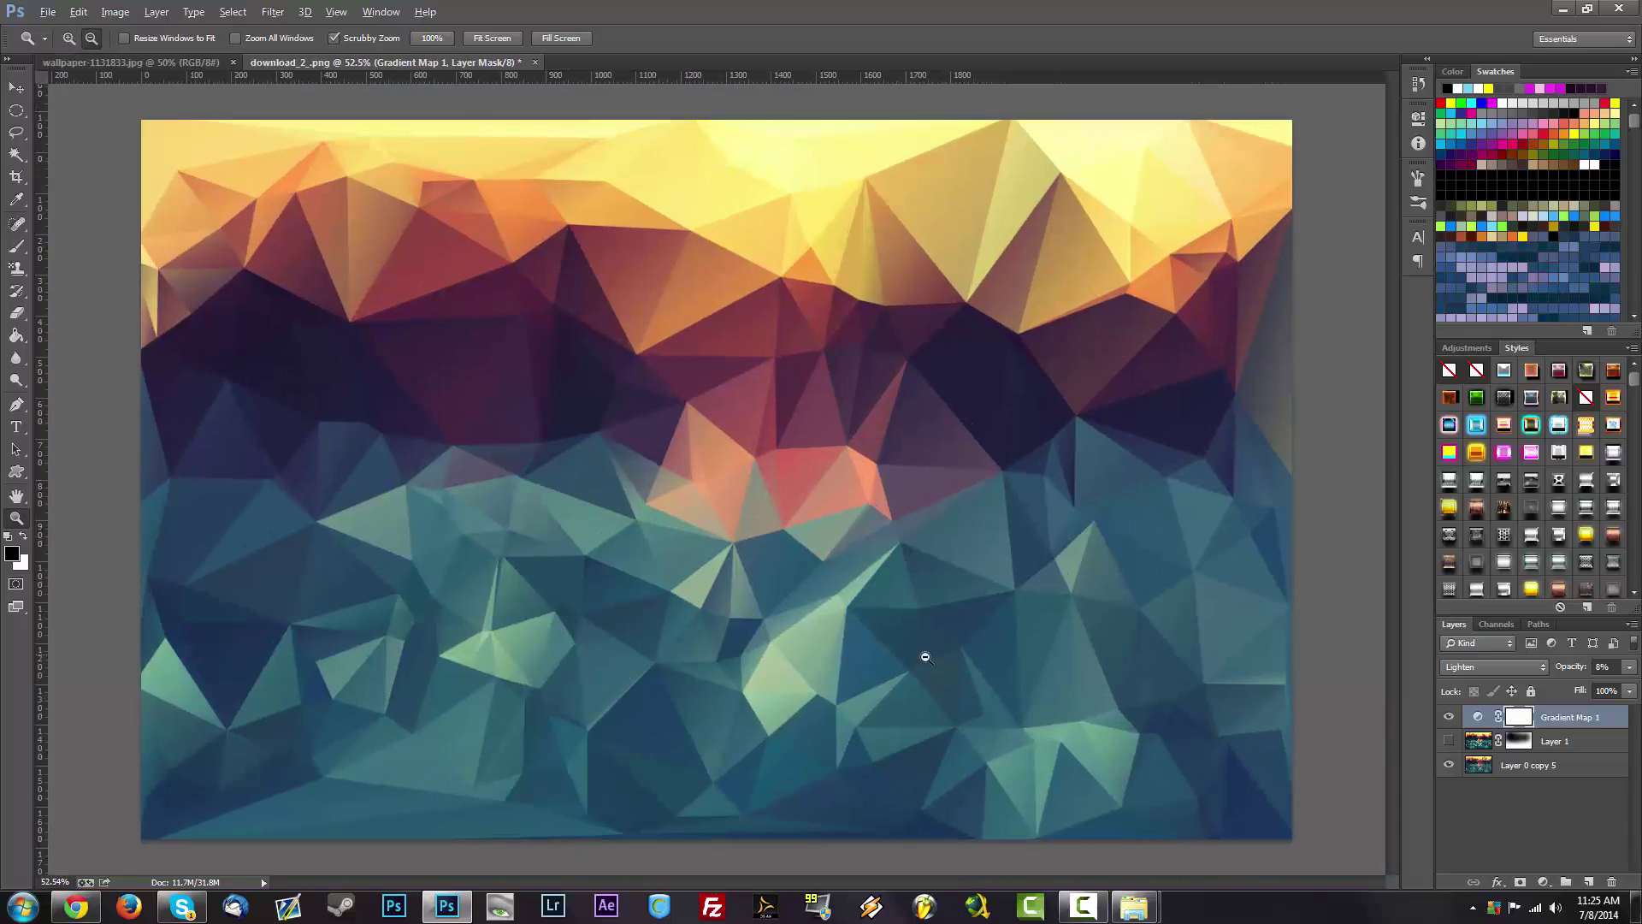
pyautogui.click(1447, 717)
pyautogui.click(1445, 717)
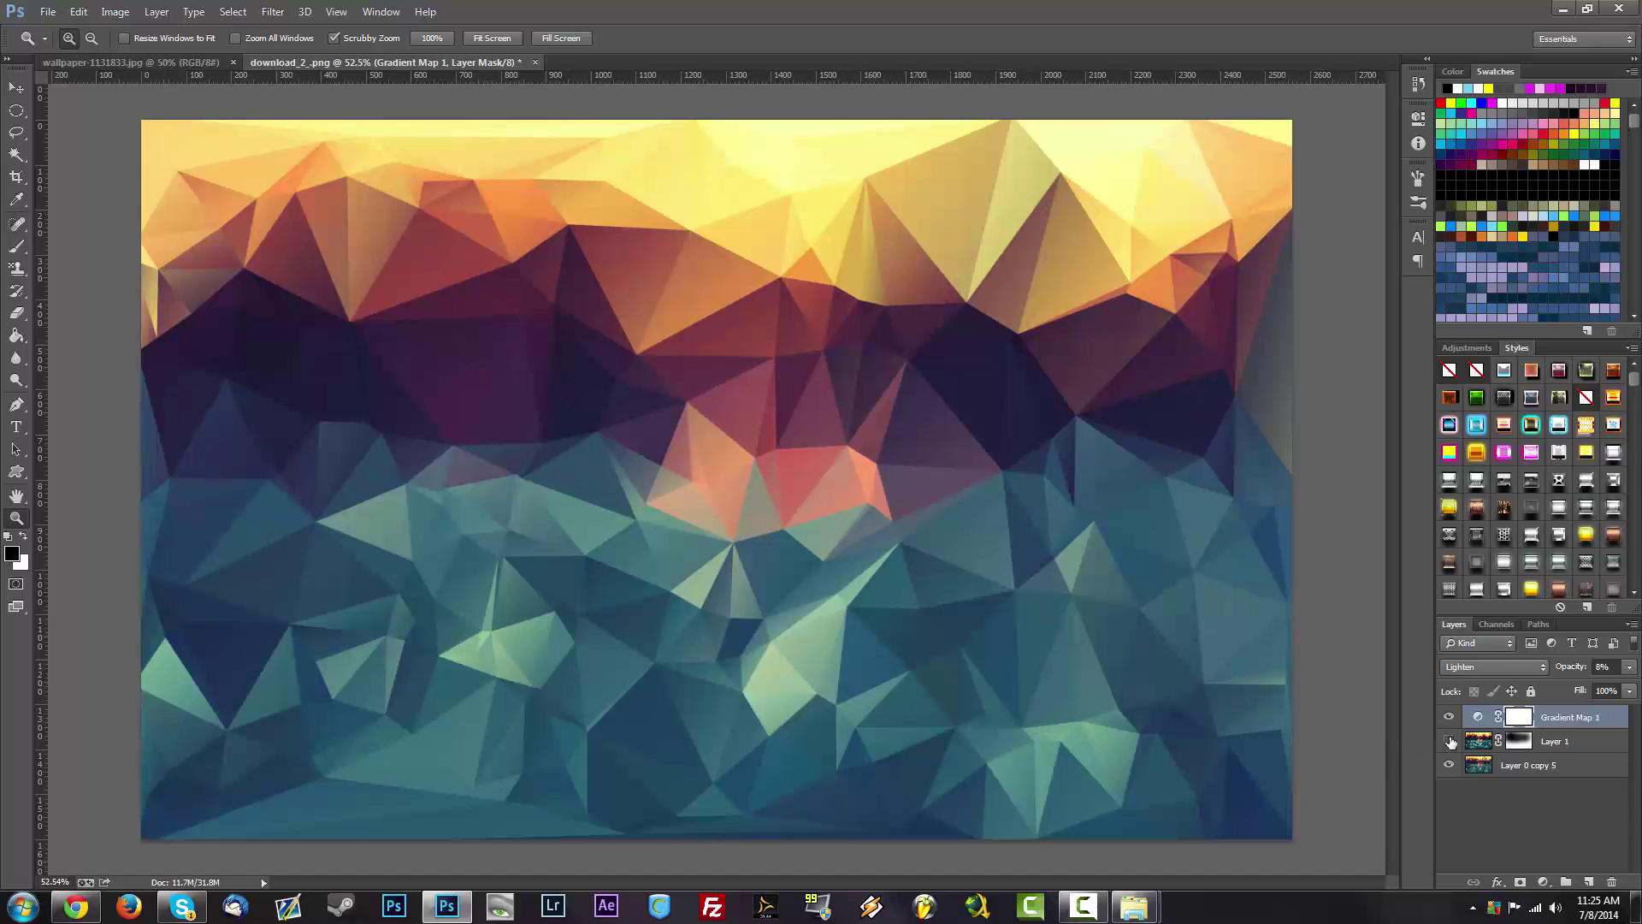
# Make the masked Layer 1 visible again and check the blended artwork up close.
pyautogui.click(1448, 741)
pyautogui.scroll(4, 890, 648)
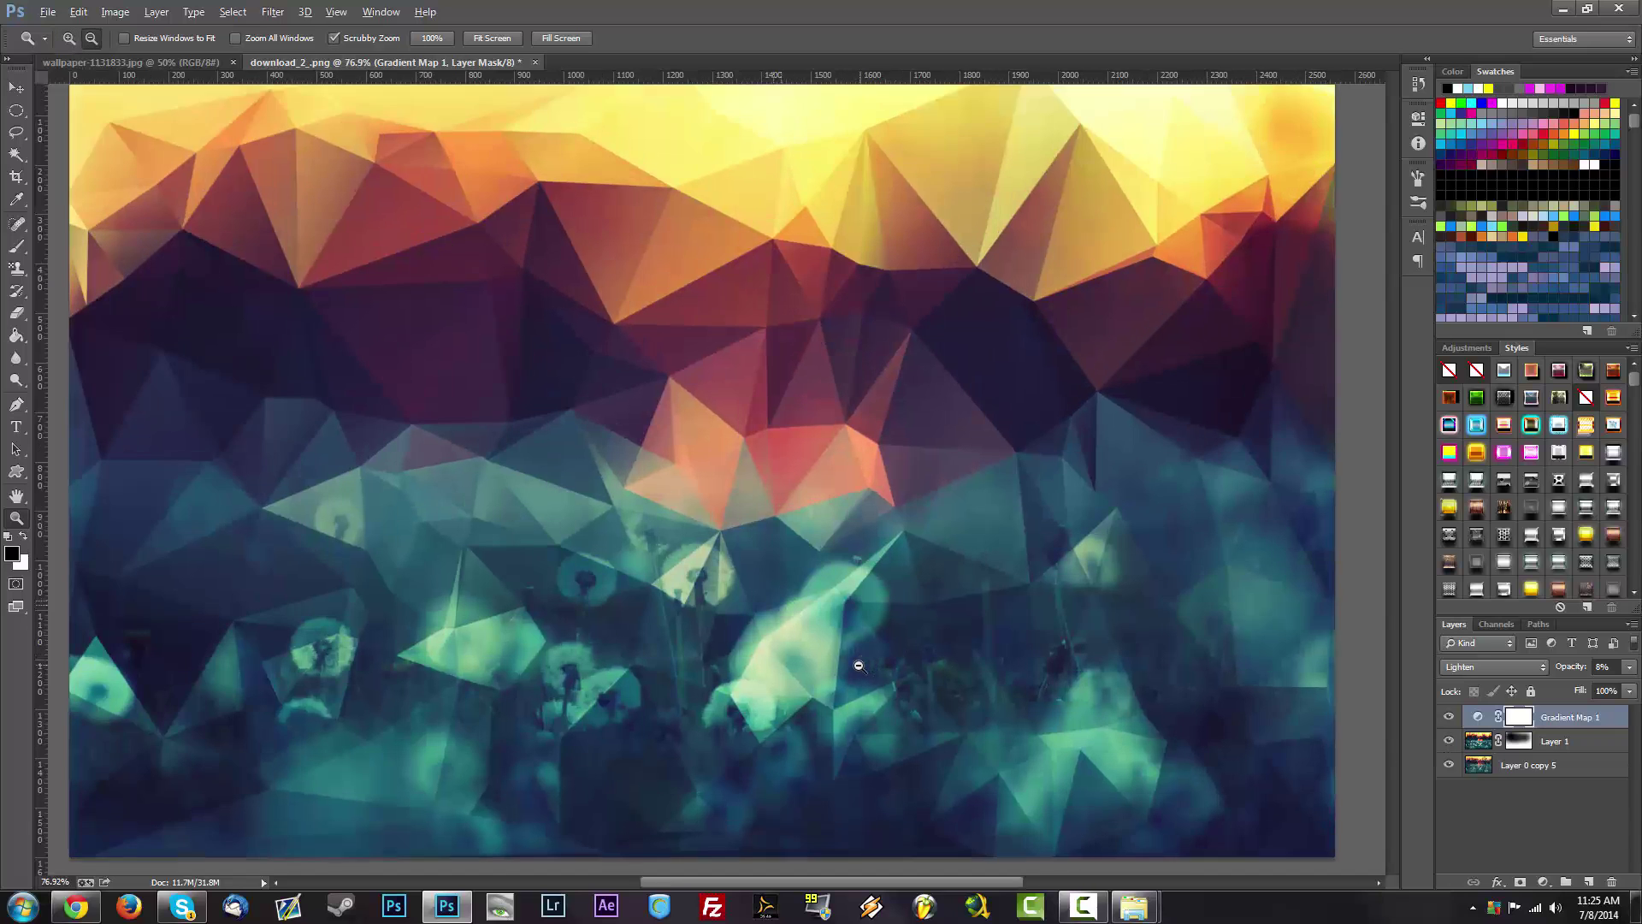
pyautogui.scroll(-4, 765, 662)
pyautogui.scroll(1, 754, 657)
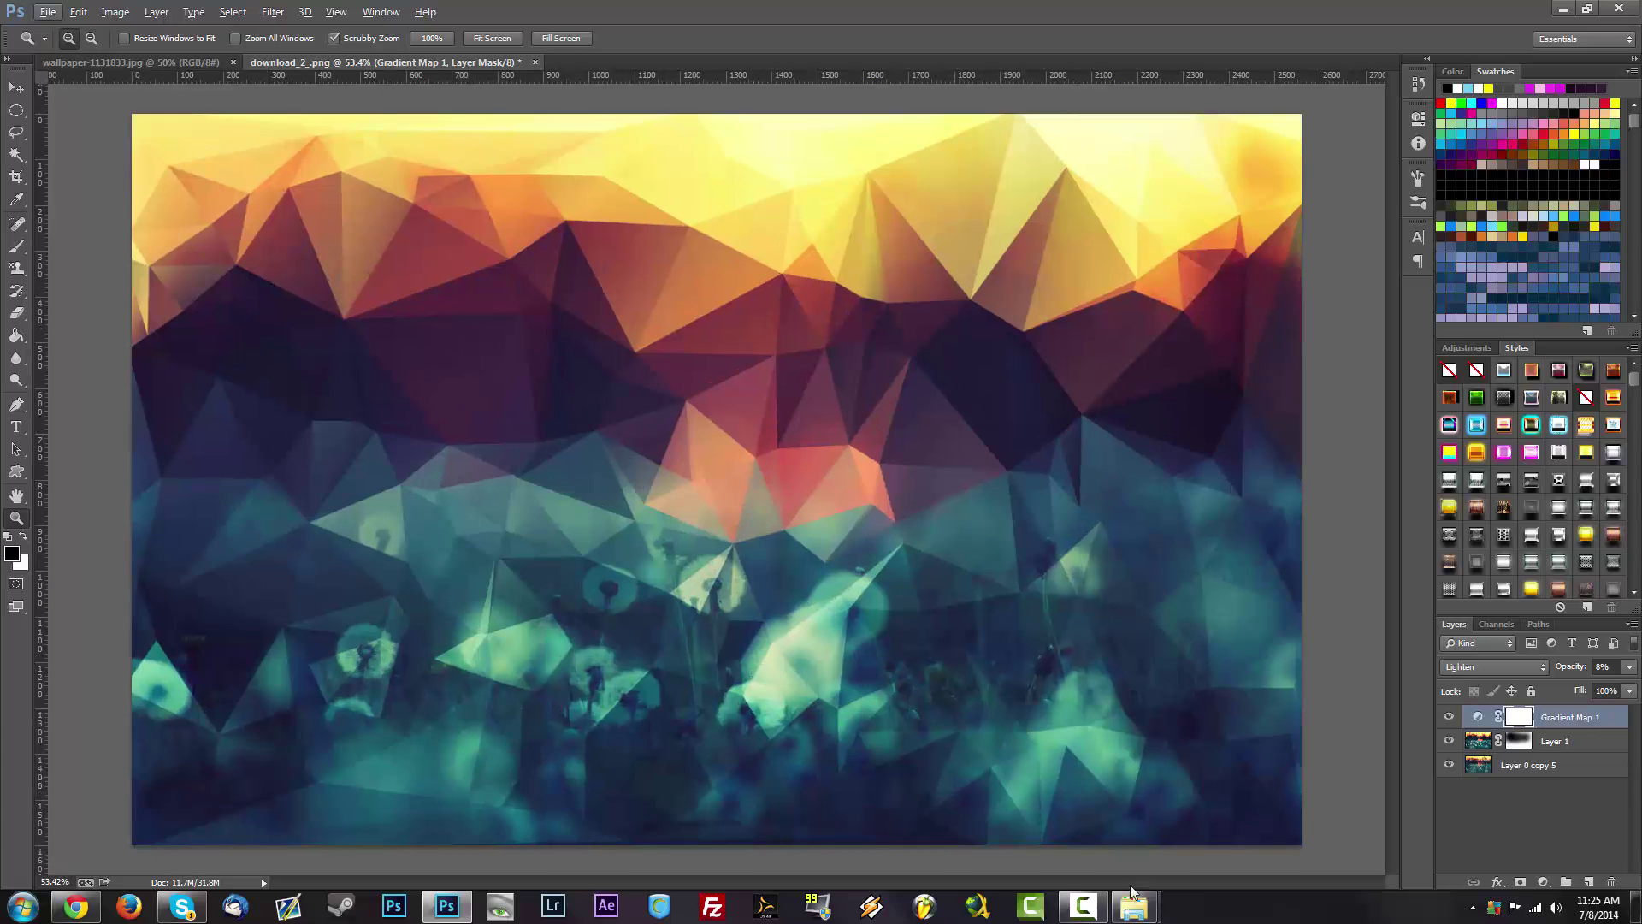
# Go to the desktop and open the DSC_0293 photo in Photoshop as a new document.
pyautogui.click(1138, 912)
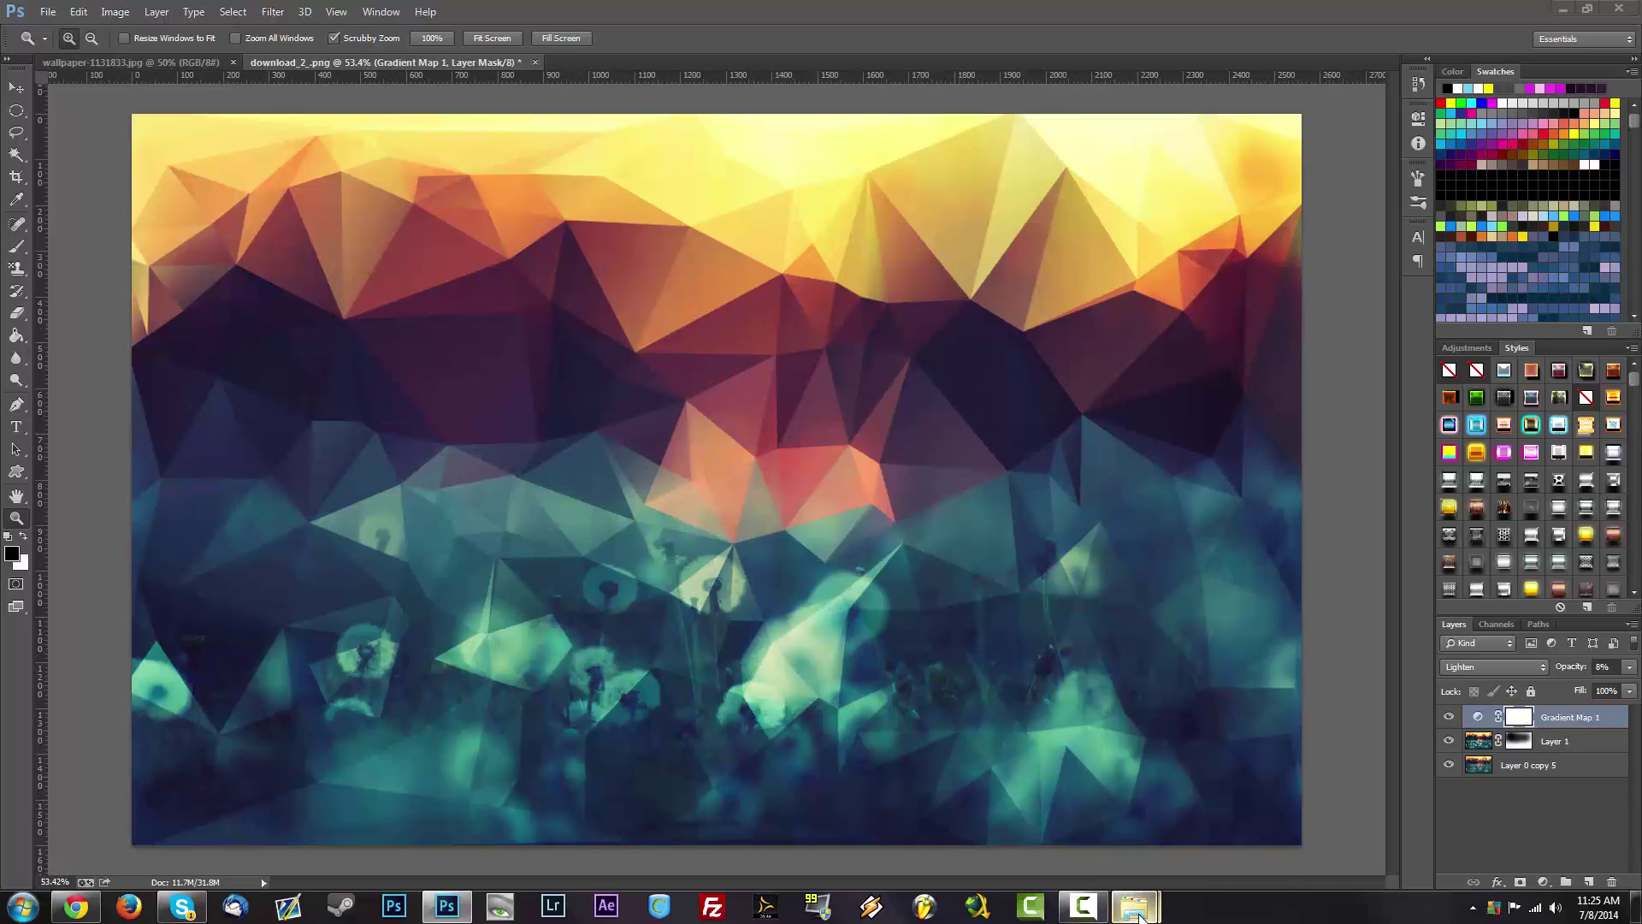
pyautogui.click(1563, 8)
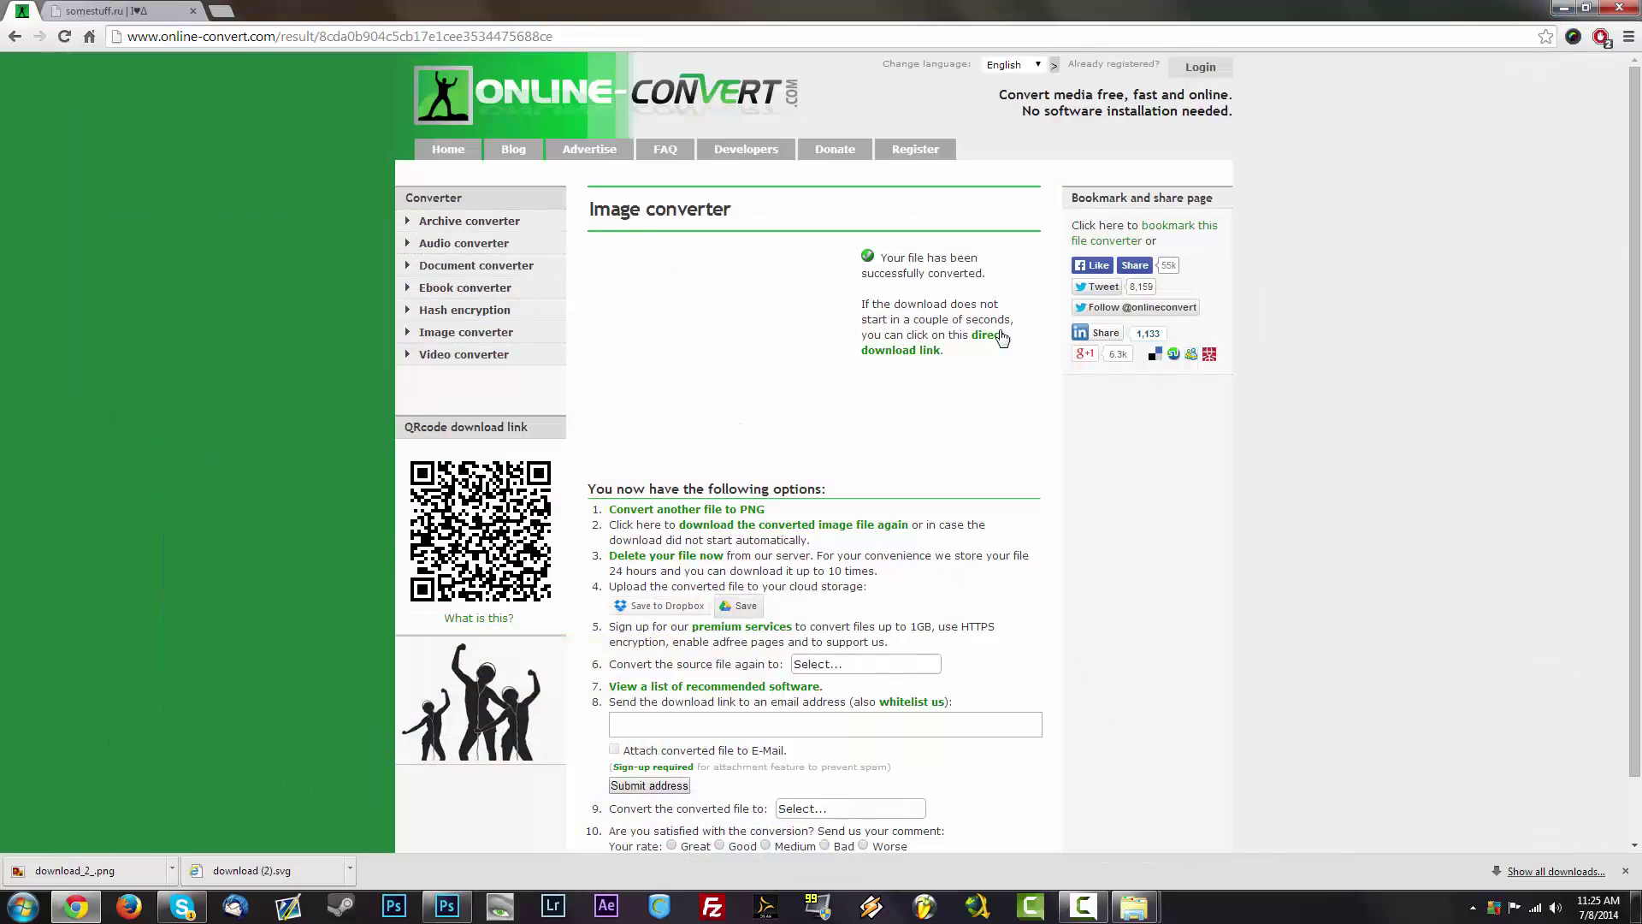
pyautogui.click(1563, 8)
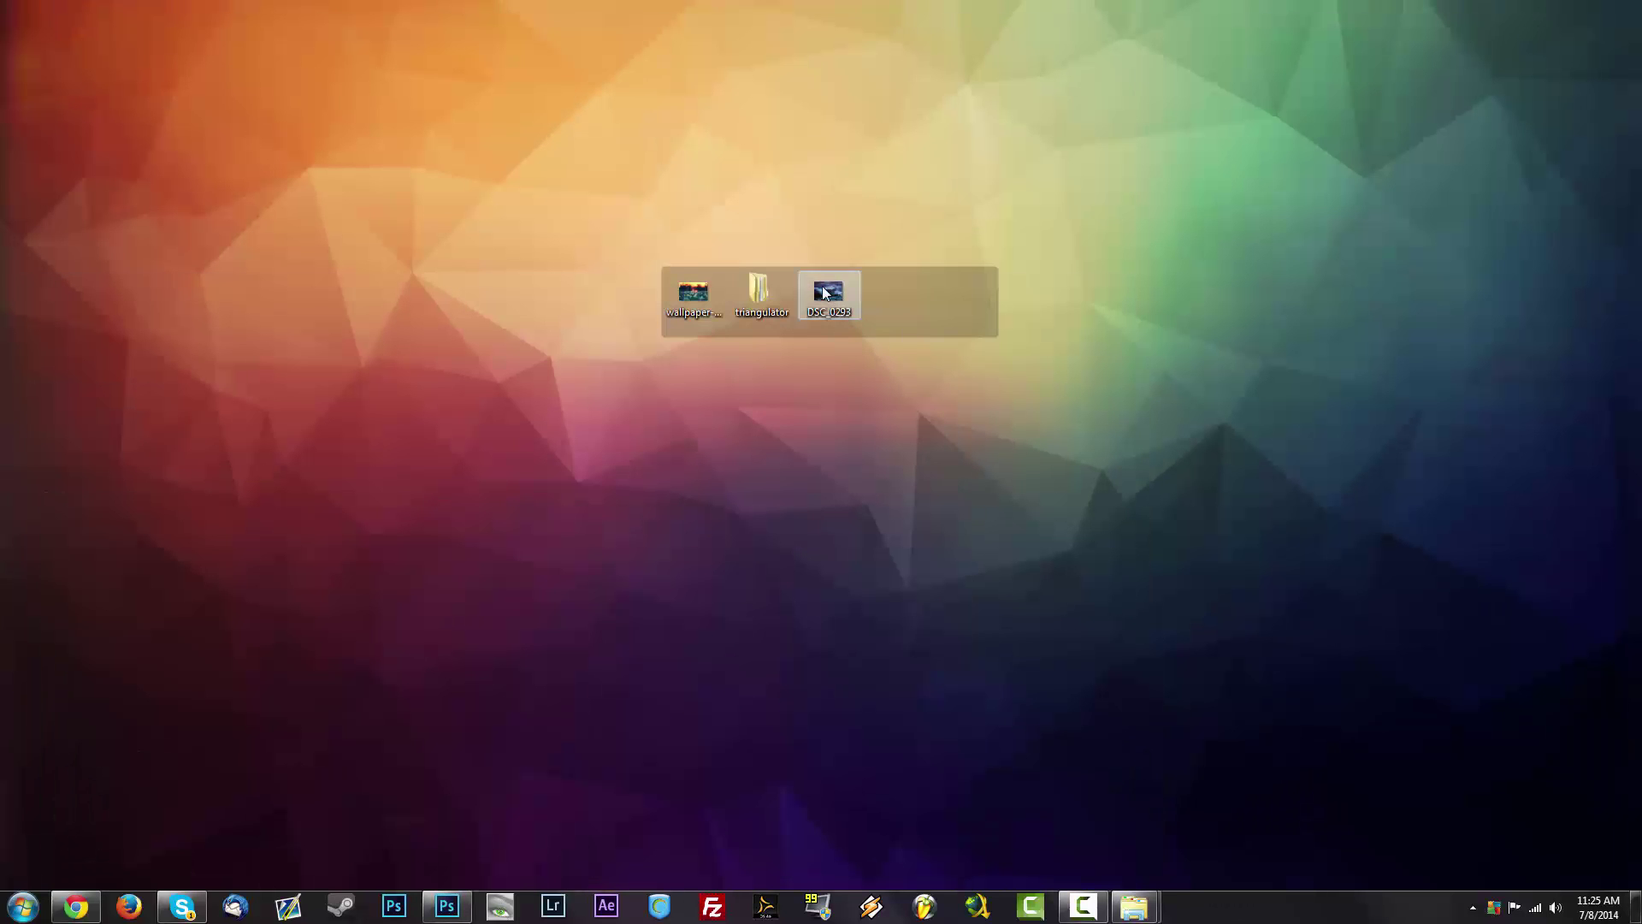
pyautogui.moveTo(828, 295); pyautogui.dragTo(834, 752)
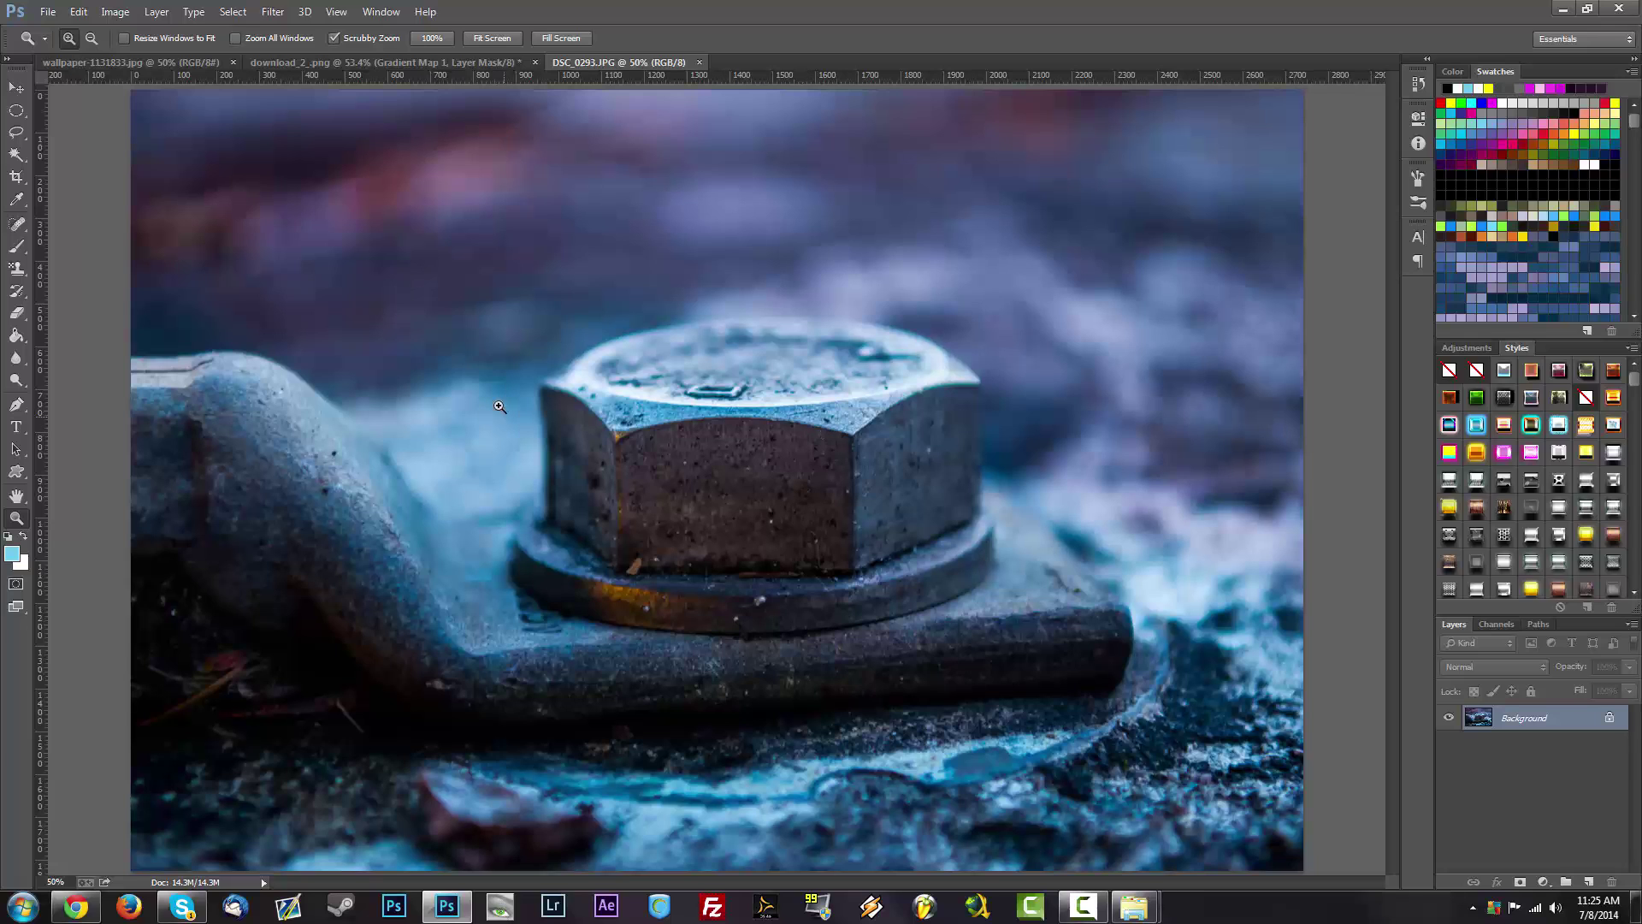
# Add a new layer over the bolt photo and paint its upper-left area red with a soft brush at 100% opacity.
pyautogui.click(1588, 881)
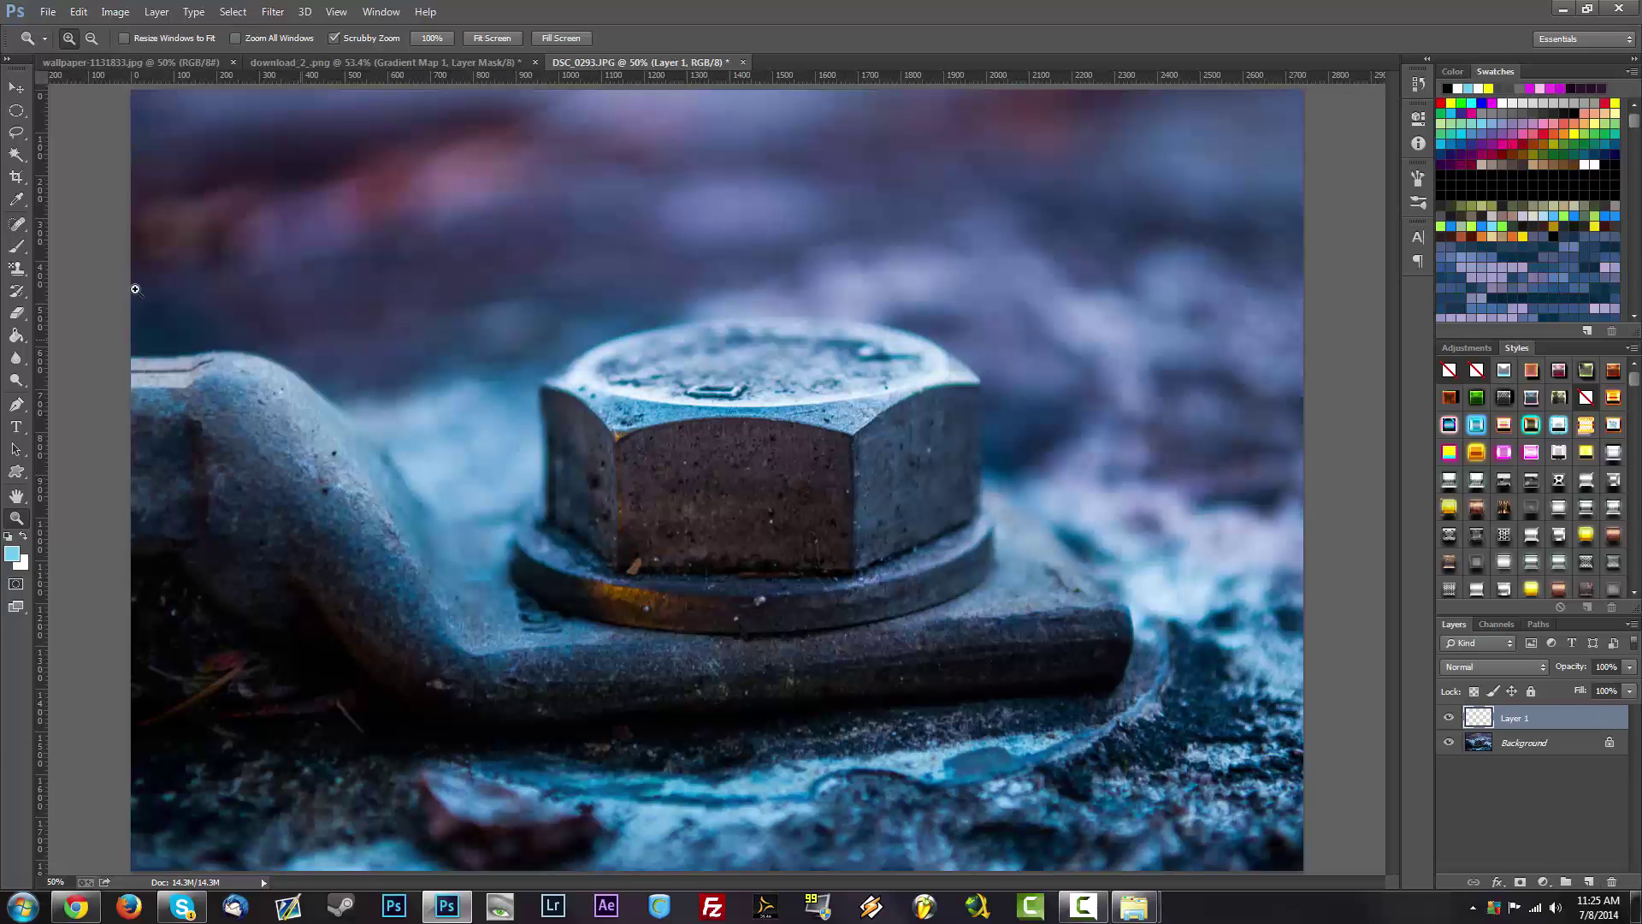
pyautogui.click(16, 245)
pyautogui.scroll(-3, 590, 239)
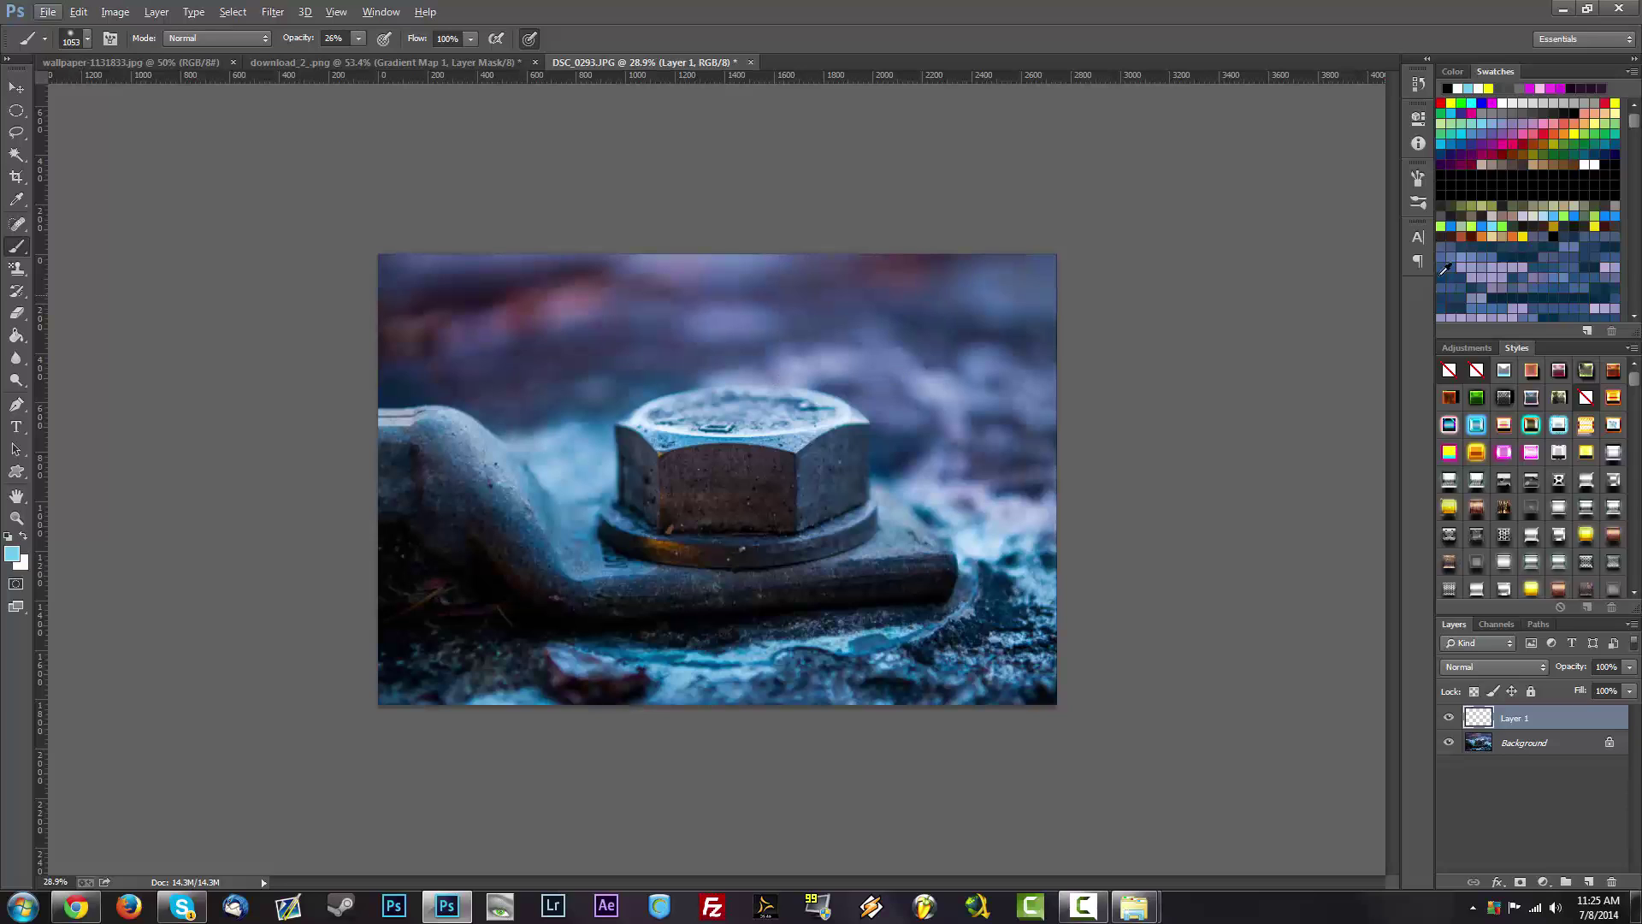
pyautogui.click(1443, 104)
pyautogui.moveTo(694, 335)
pyautogui.mouseDown()
pyautogui.moveTo(727, 329)
pyautogui.moveTo(504, 330)
pyautogui.mouseUp()
pyautogui.click(334, 38)
pyautogui.write('100')
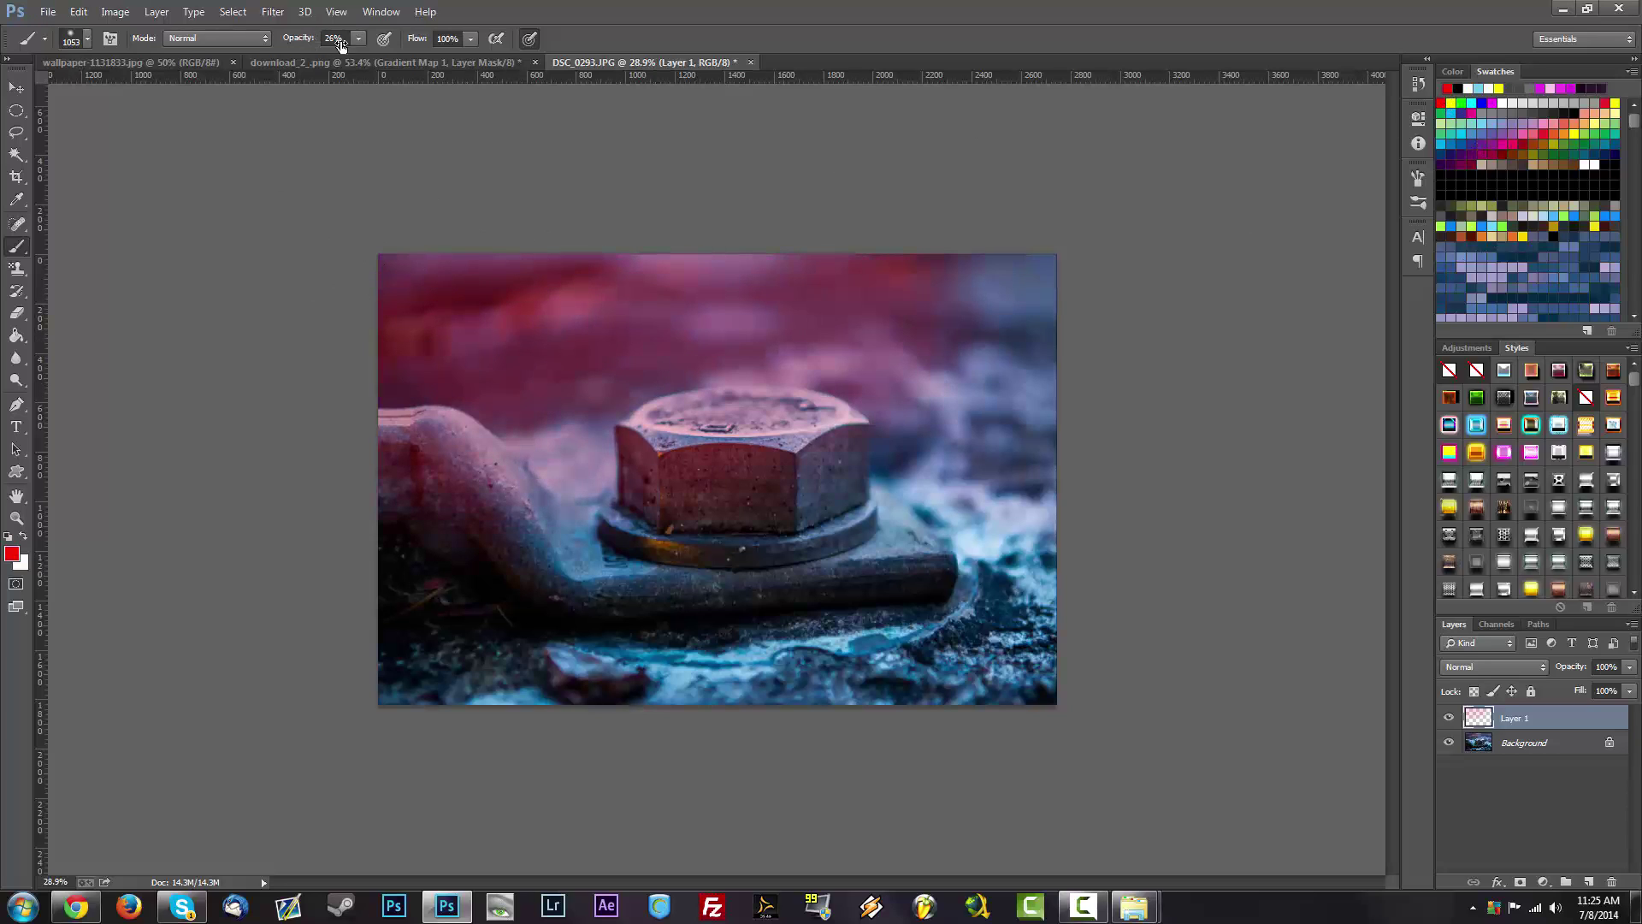
pyautogui.moveTo(479, 299); pyautogui.dragTo(684, 376)
pyautogui.moveTo(919, 234); pyautogui.dragTo(916, 265)
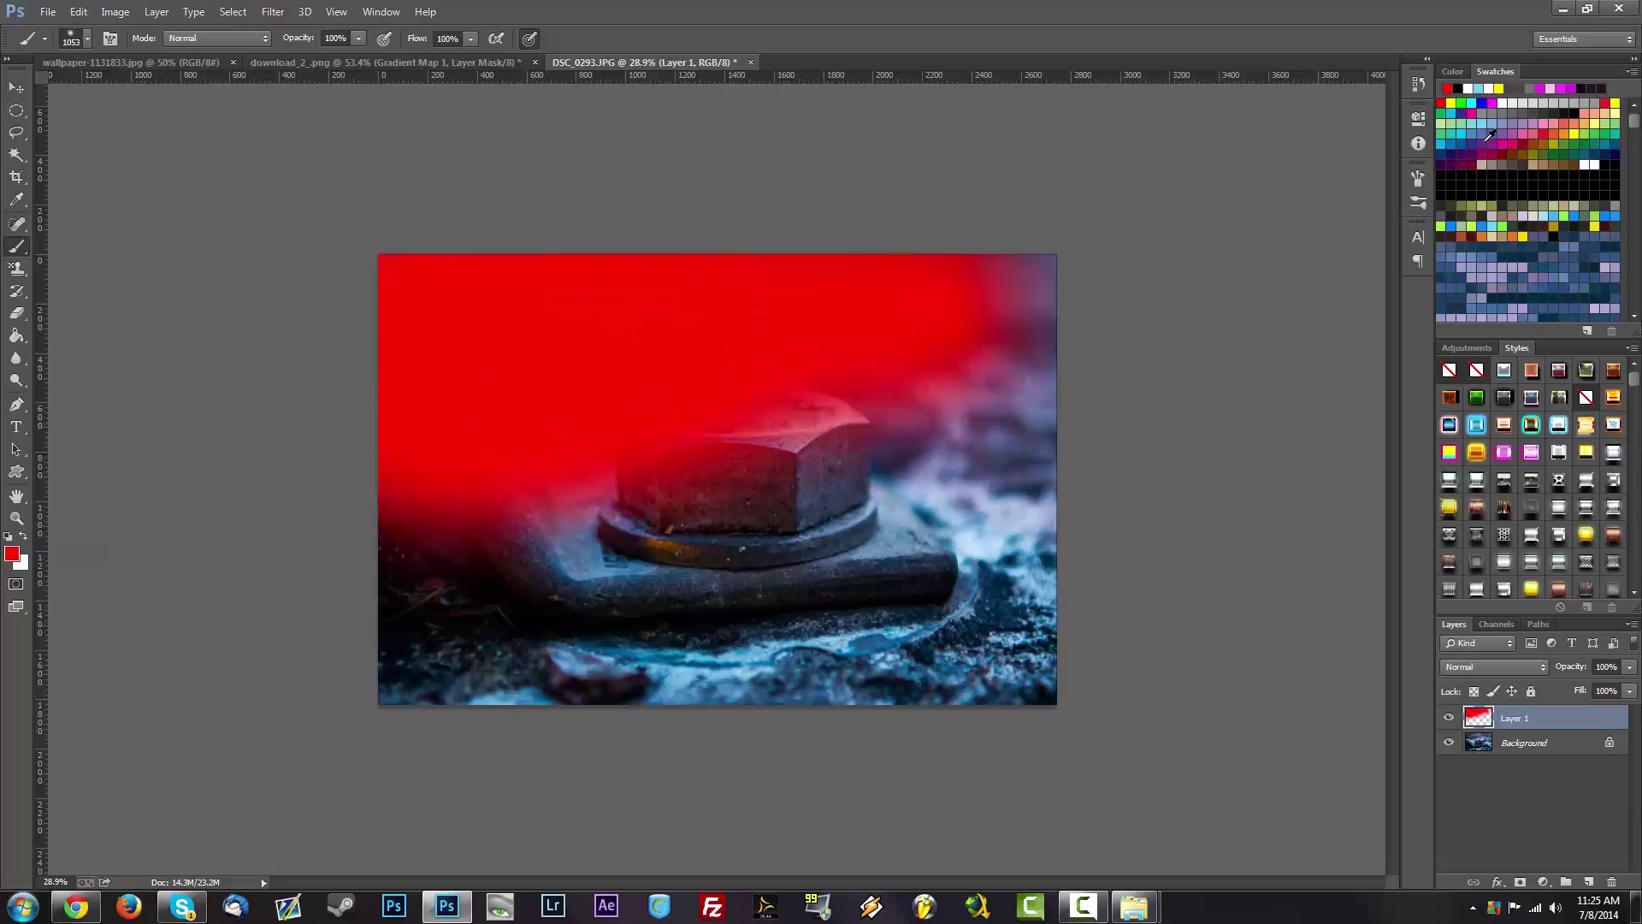
# Paint a large yellow area on the right of the canvas and a light blue area across the lower part.
pyautogui.click(1616, 102)
pyautogui.moveTo(924, 454)
pyautogui.mouseDown()
pyautogui.moveTo(855, 368)
pyautogui.moveTo(846, 598)
pyautogui.mouseUp()
pyautogui.click(1555, 215)
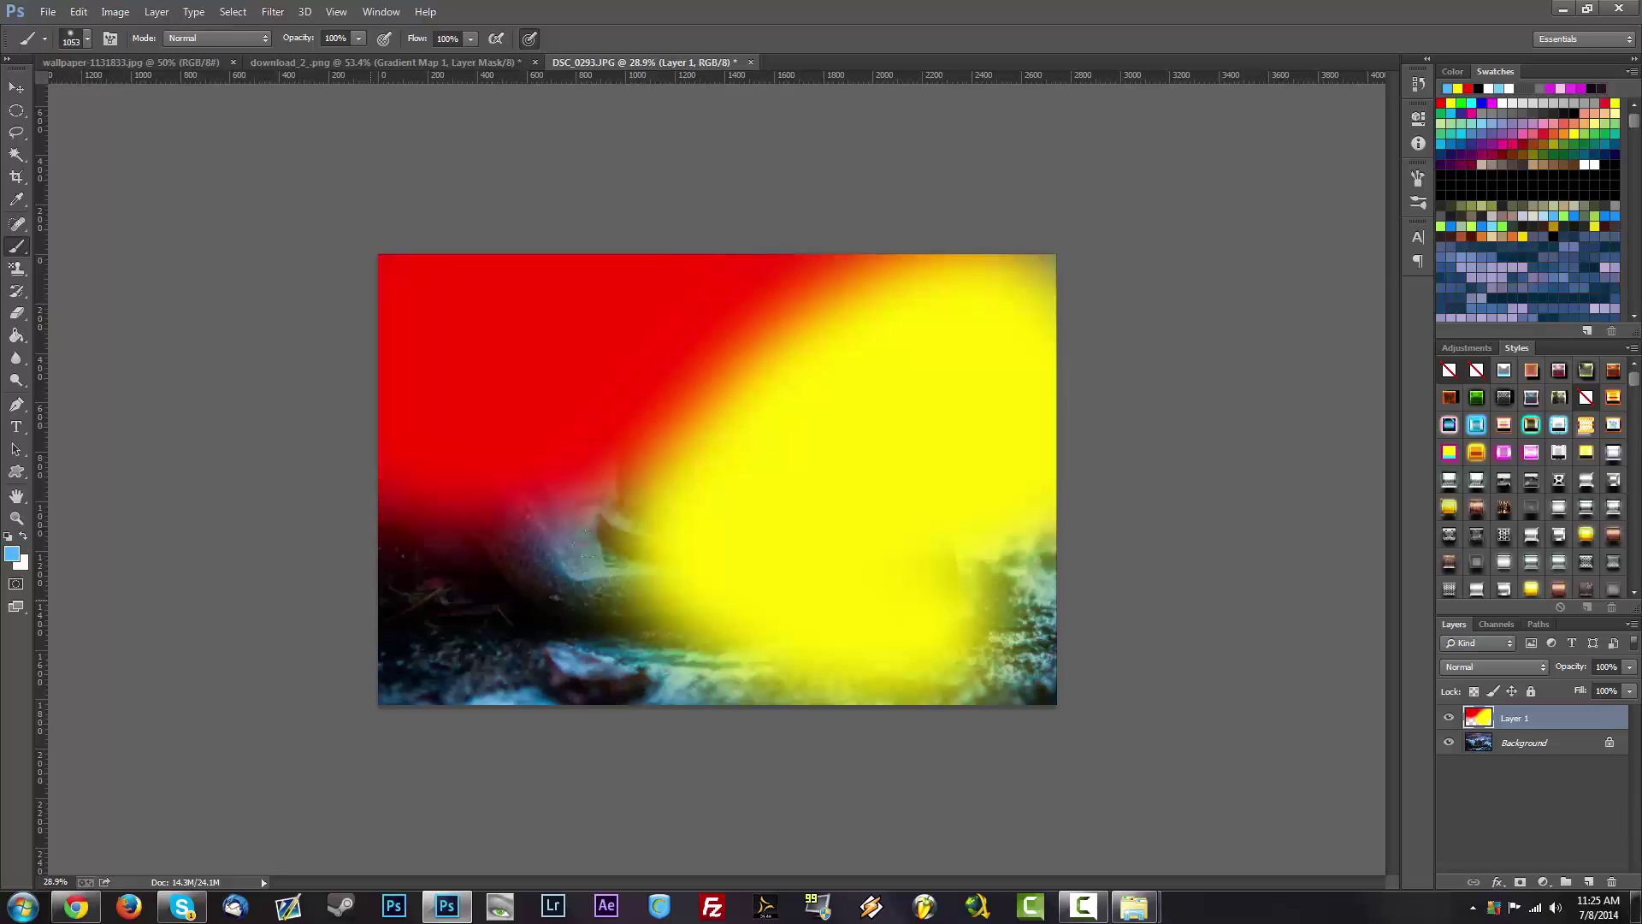
pyautogui.moveTo(444, 599)
pyautogui.mouseDown()
pyautogui.moveTo(770, 615)
pyautogui.moveTo(993, 490)
pyautogui.mouseUp()
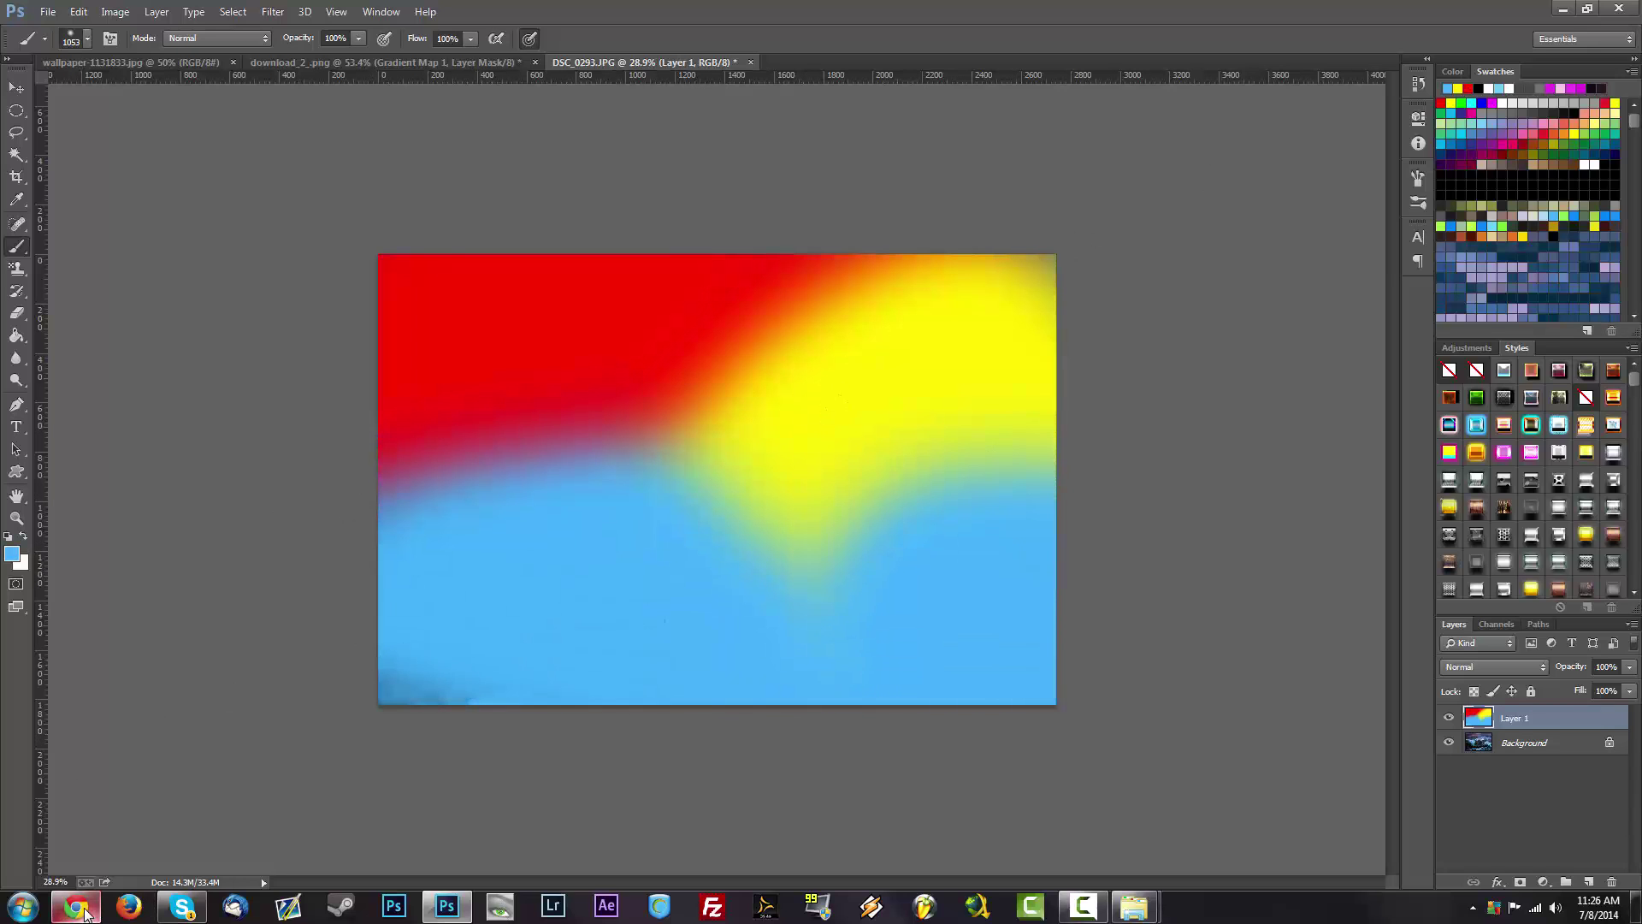
# Switch to Chrome, examine the triangulated image in the local triangulator page, and return to Photoshop.
pyautogui.click(75, 907)
pyautogui.click(143, 8)
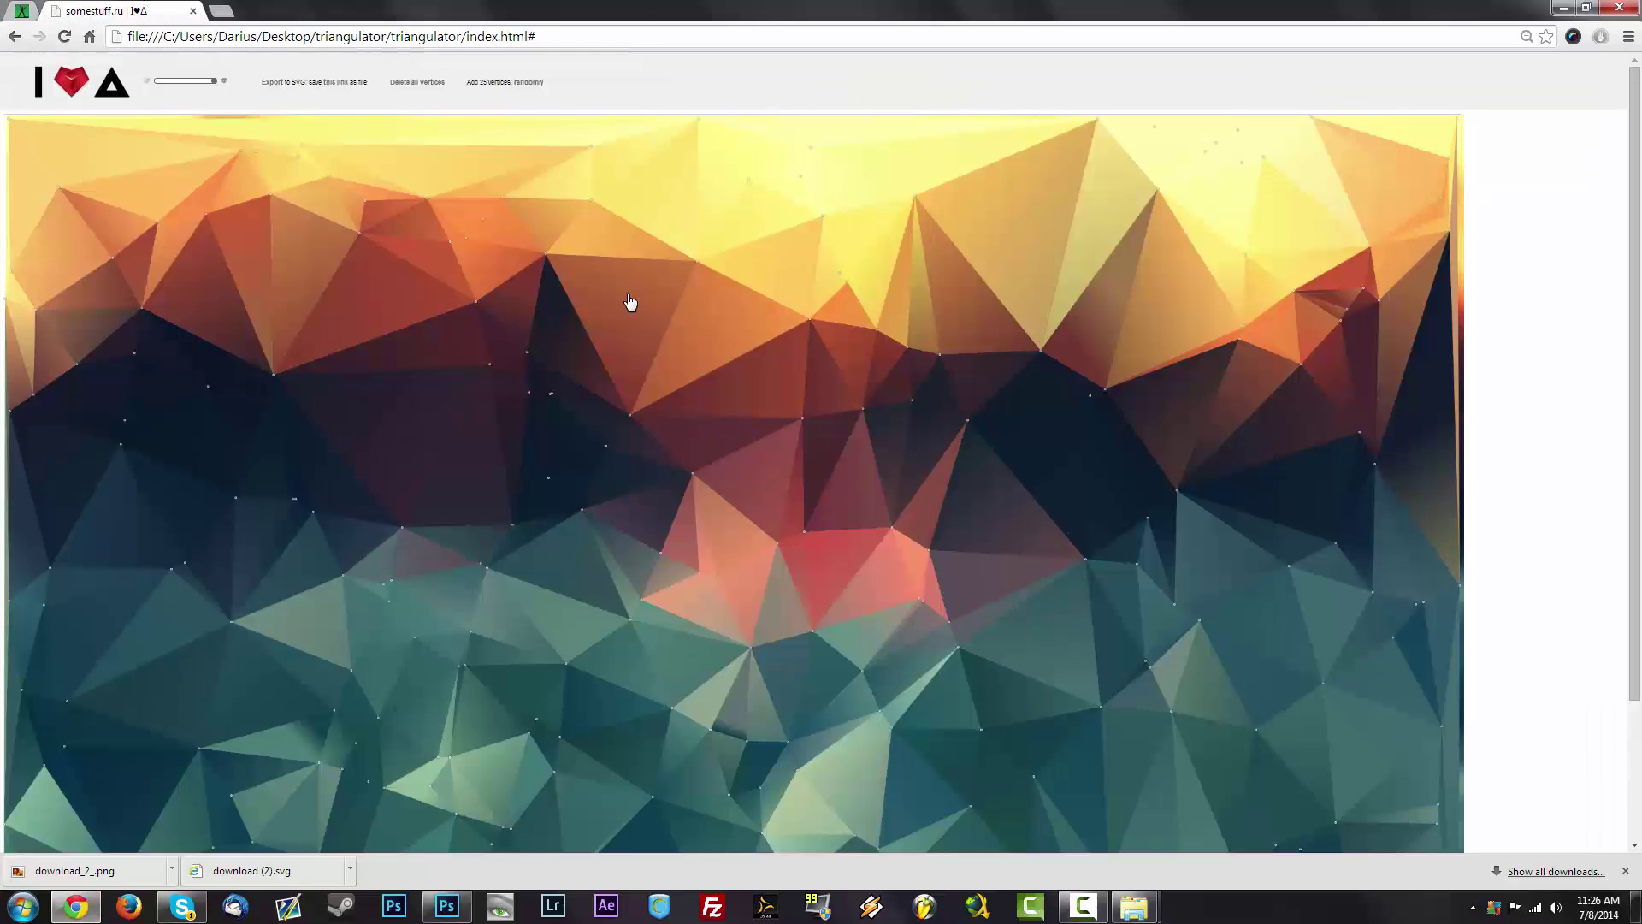
pyautogui.scroll(-2, 704, 377)
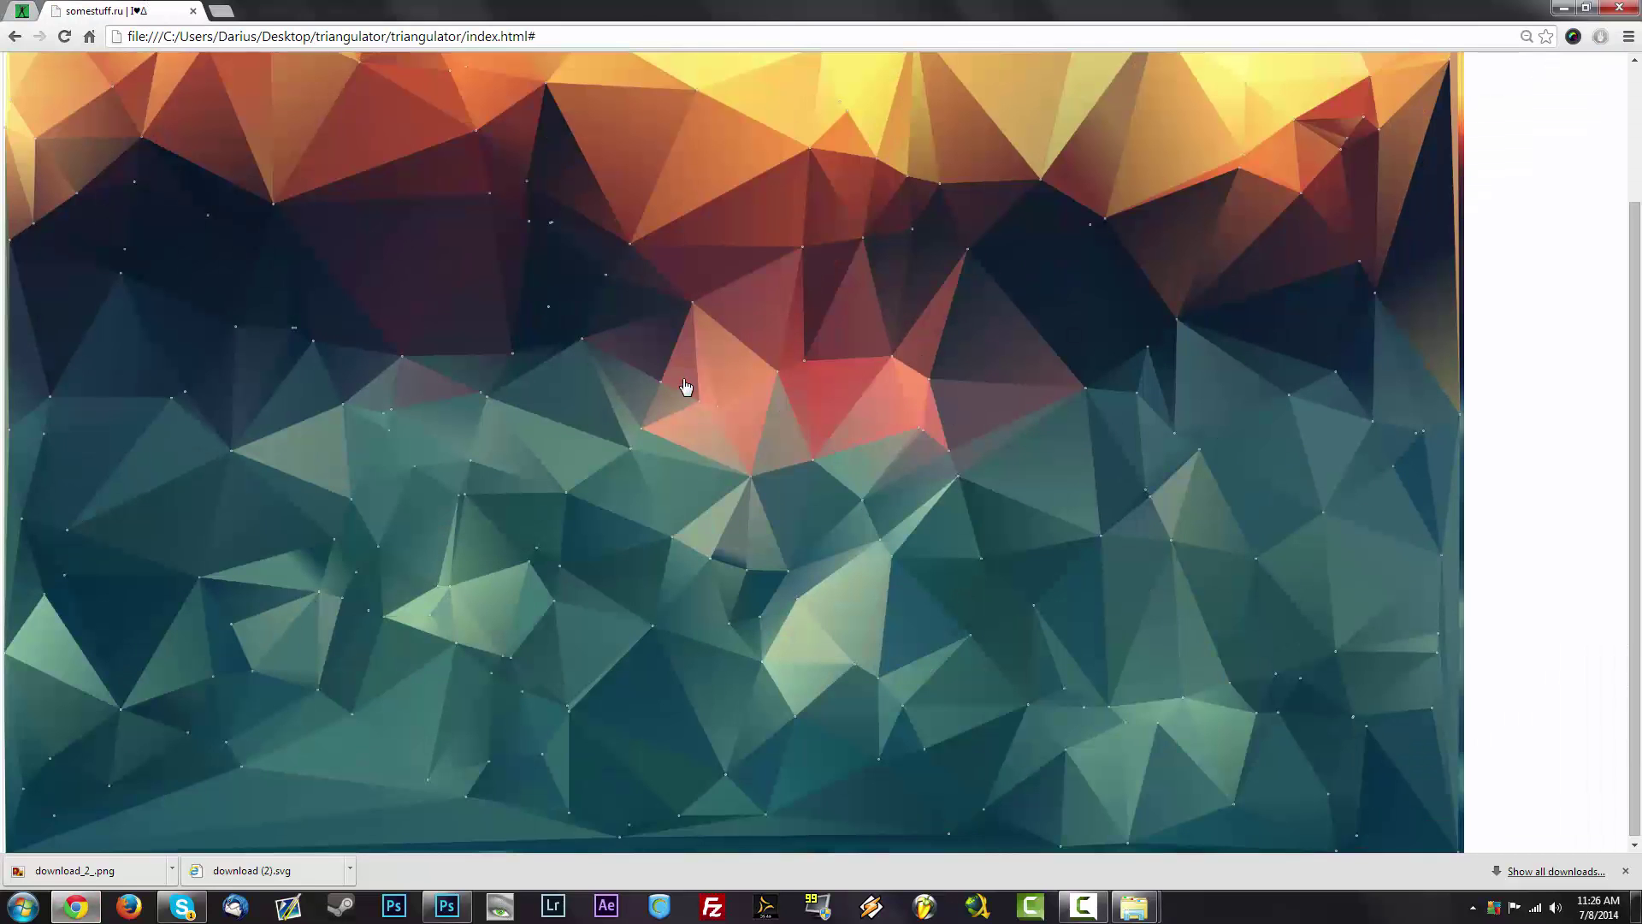
pyautogui.click(1563, 7)
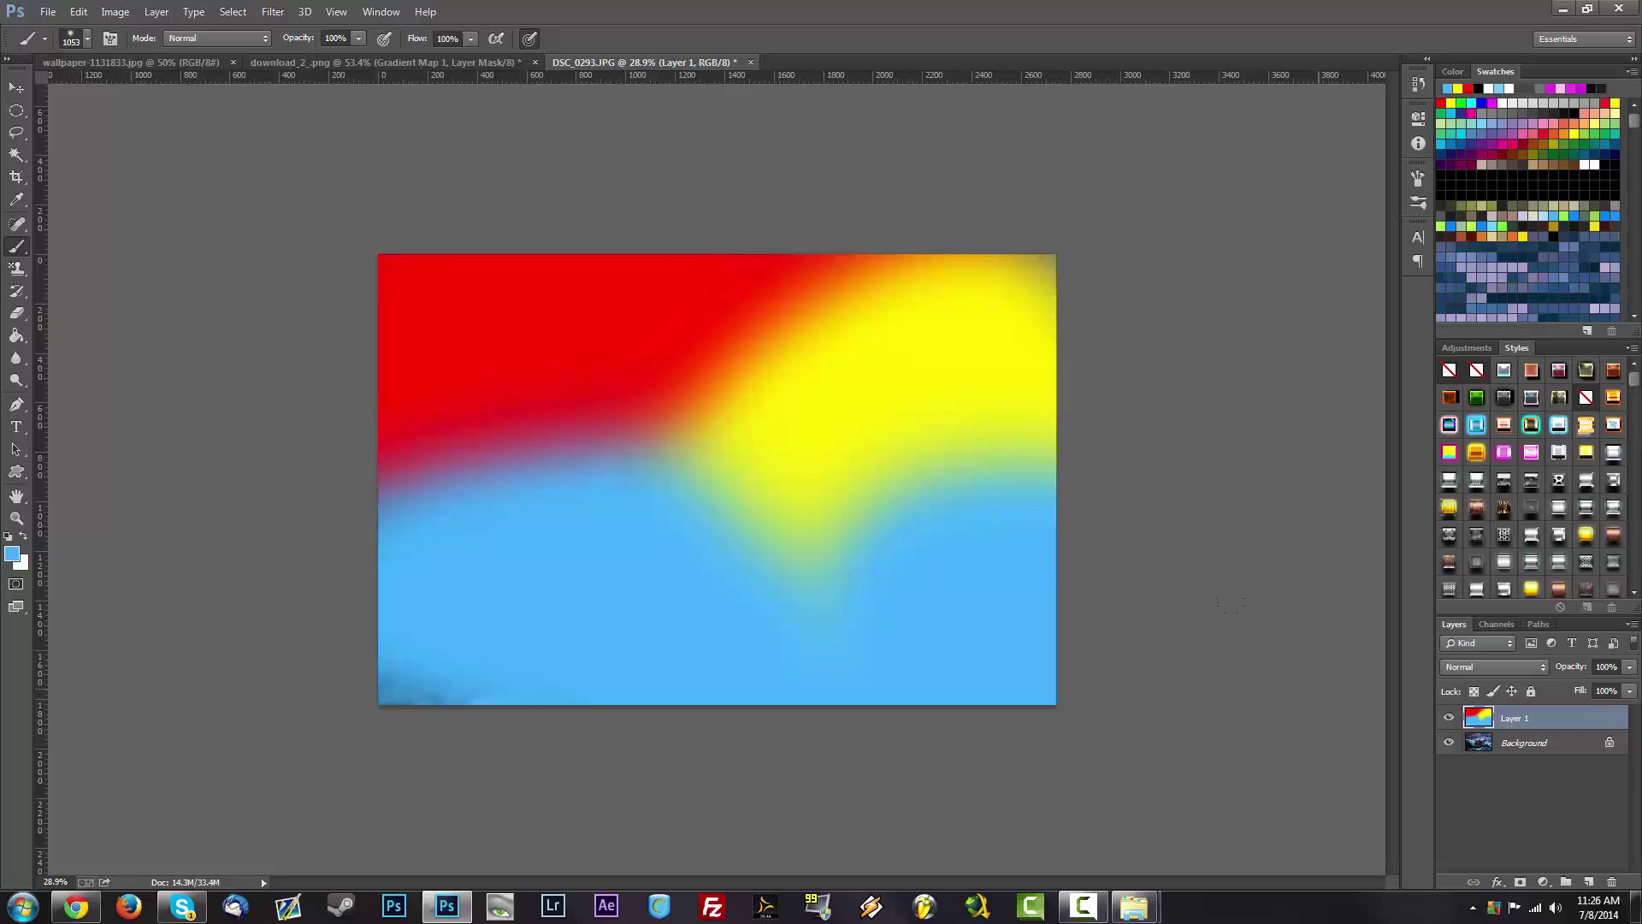
# Add another layer above Layer 1 and cover the whole canvas with white paint.
pyautogui.click(1588, 881)
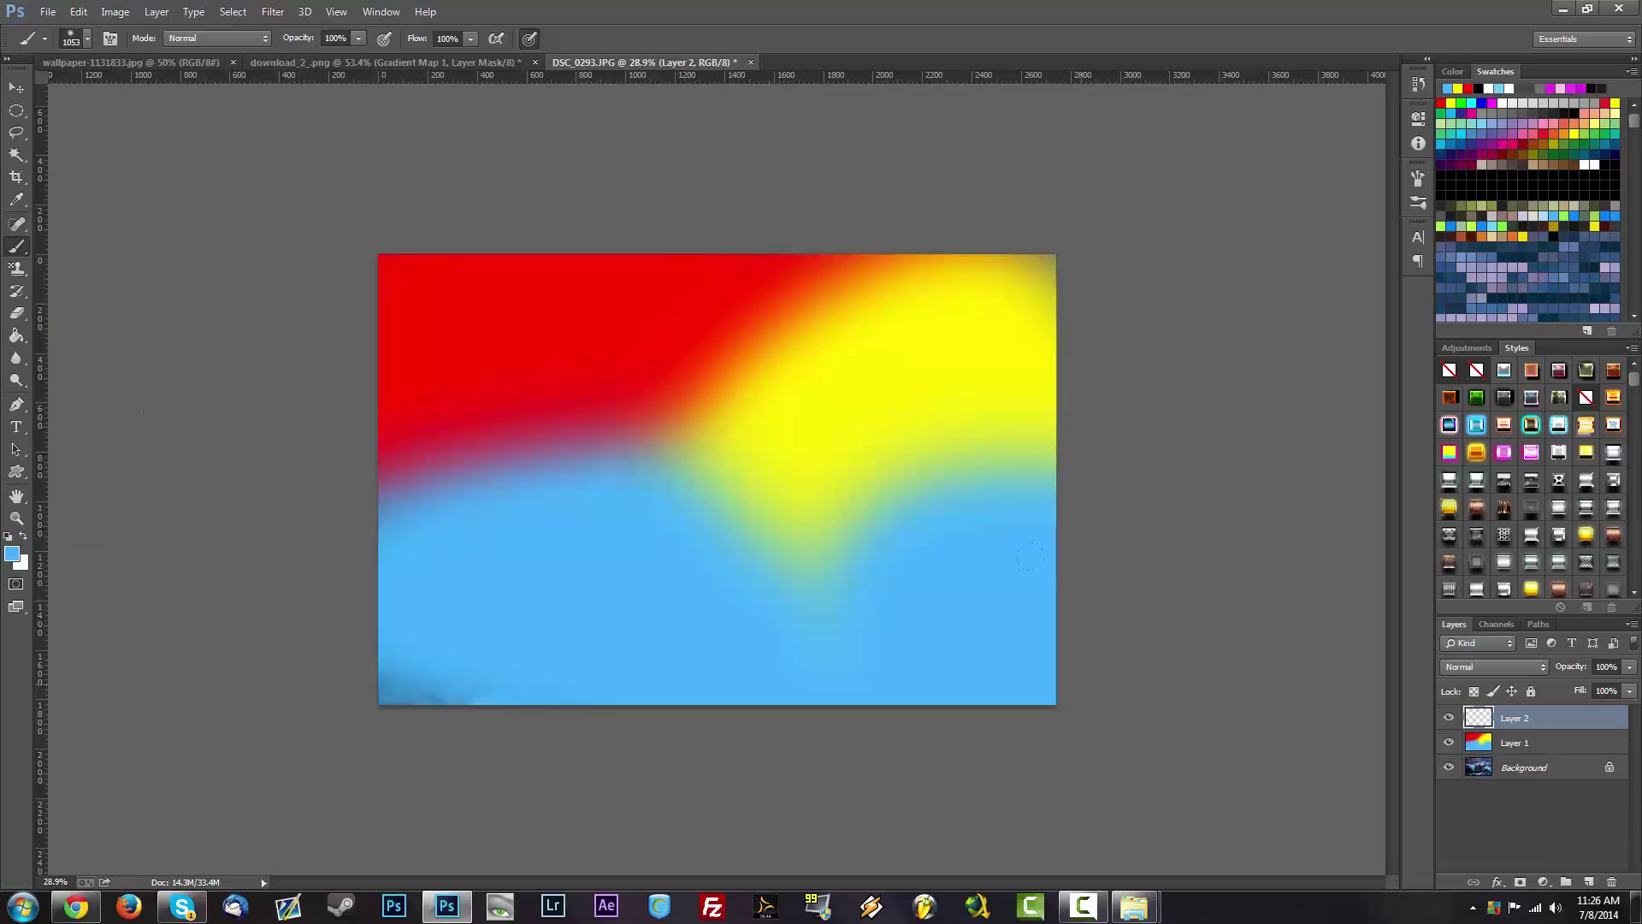
pyautogui.click(1589, 164)
pyautogui.moveTo(445, 308)
pyautogui.mouseDown()
pyautogui.moveTo(651, 342)
pyautogui.moveTo(575, 330)
pyautogui.moveTo(736, 449)
pyautogui.moveTo(650, 616)
pyautogui.moveTo(788, 550)
pyautogui.moveTo(479, 667)
pyautogui.mouseUp()
# Lasso a freehand mountain shape along the canvas's lower edge and fill the selection with medium blue.
pyautogui.click(16, 131)
pyautogui.moveTo(379, 675)
pyautogui.mouseDown()
pyautogui.moveTo(598, 539)
pyautogui.moveTo(795, 536)
pyautogui.moveTo(1090, 712)
pyautogui.moveTo(1111, 766)
pyautogui.moveTo(402, 833)
pyautogui.moveTo(376, 710)
pyautogui.mouseUp()
pyautogui.click(16, 335)
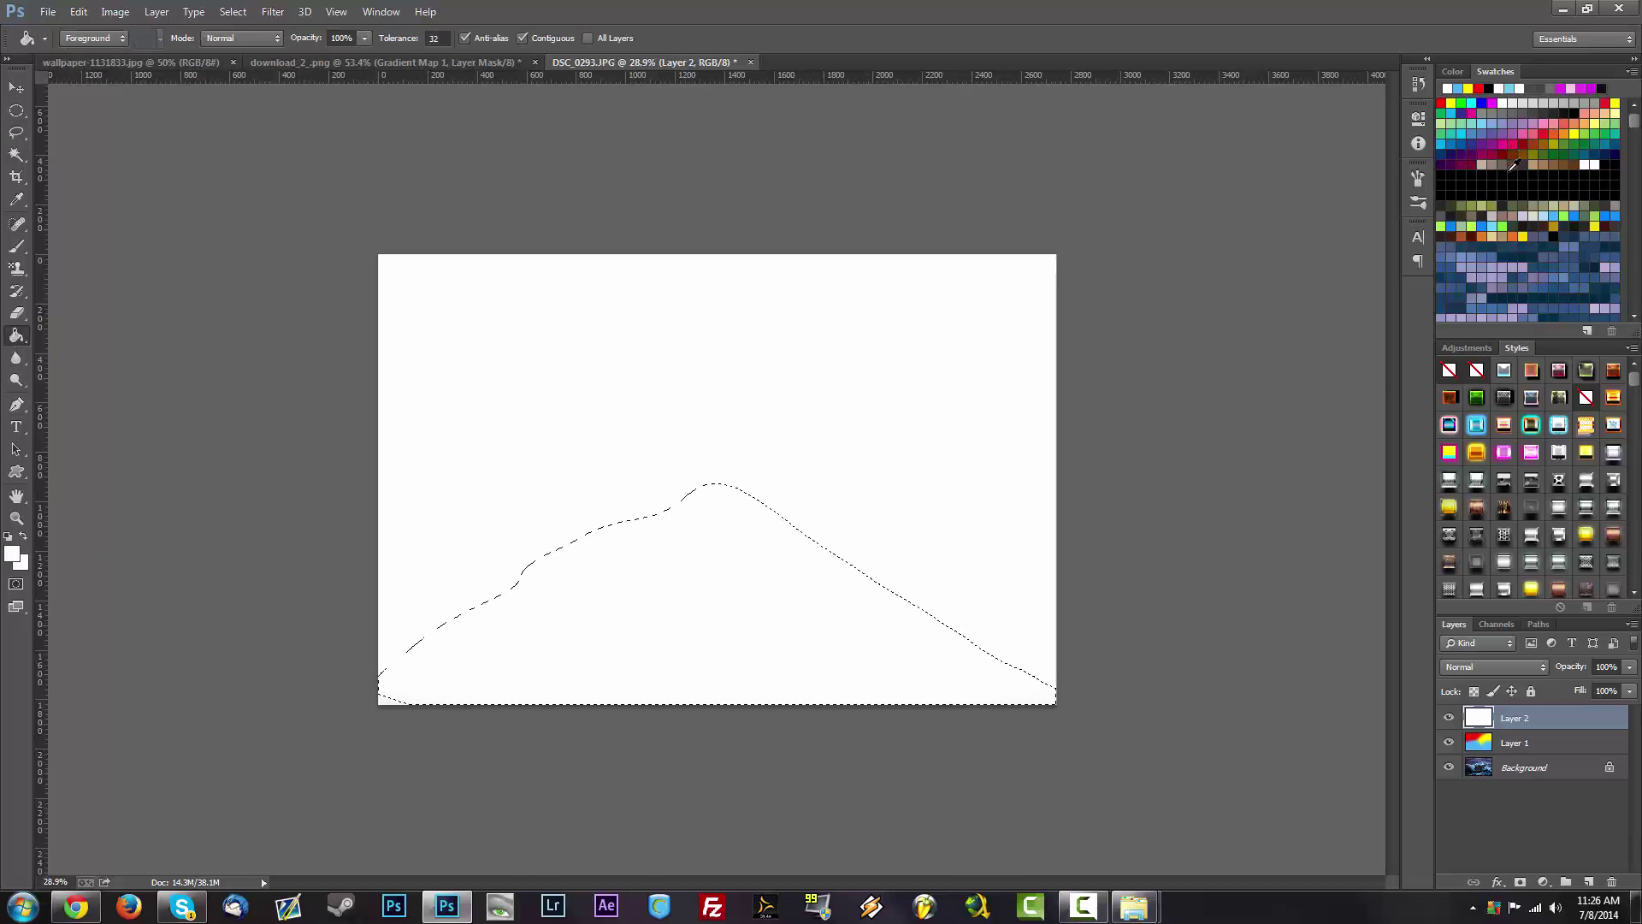
pyautogui.click(1485, 125)
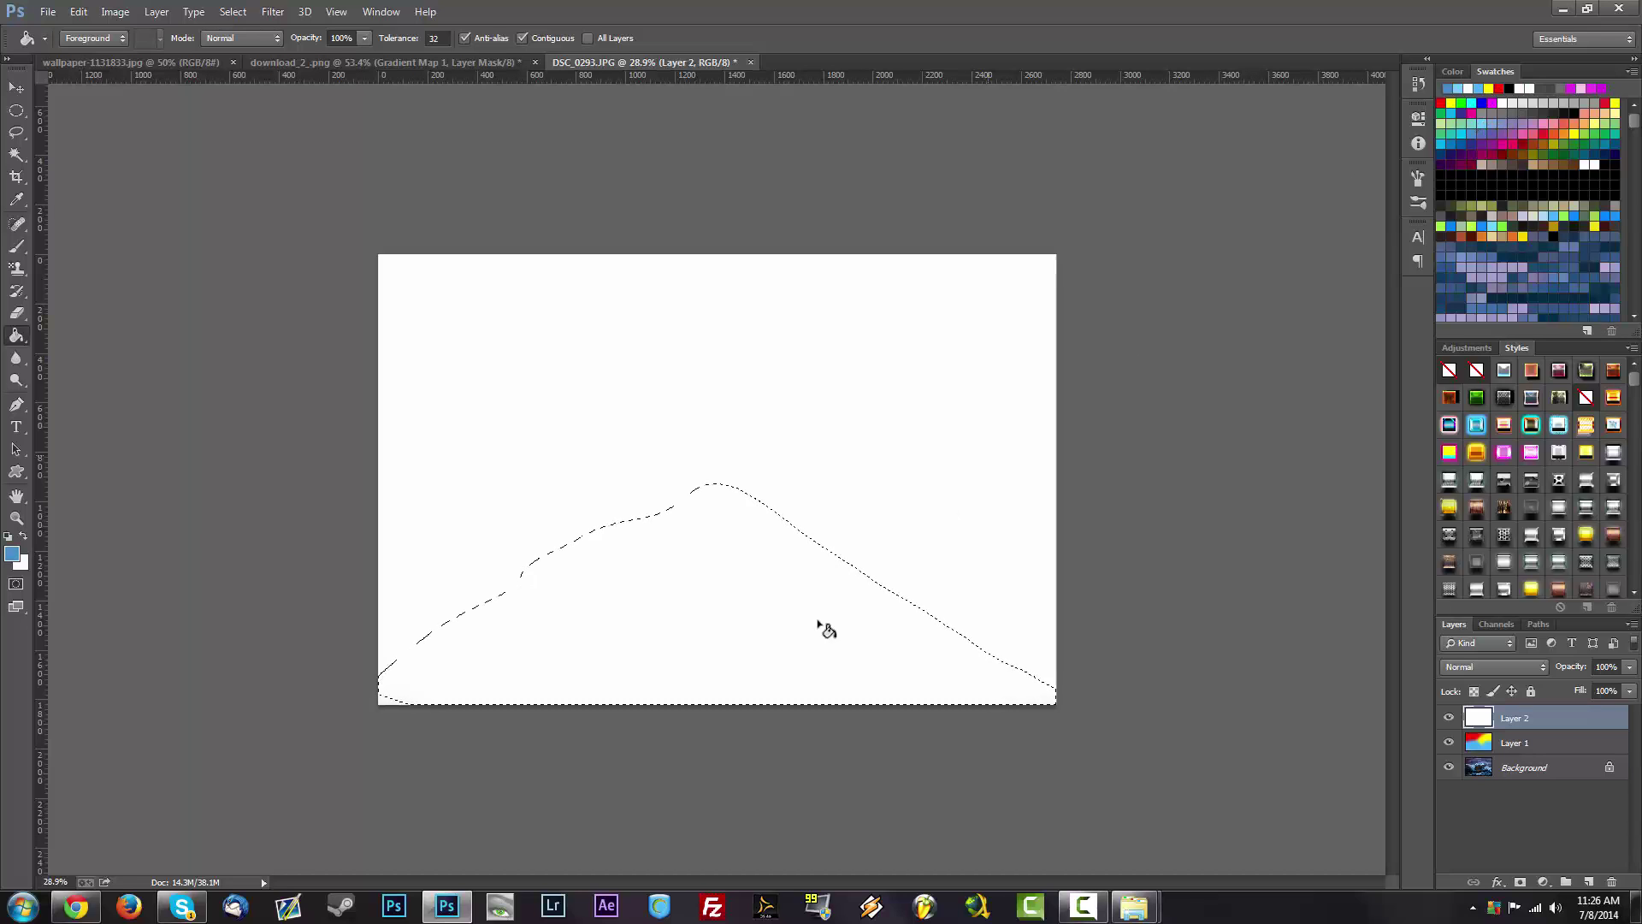
pyautogui.click(881, 633)
# Insert a new layer between Layer 1 and Layer 2 and brush light blue across its upper area.
pyautogui.click(1534, 751)
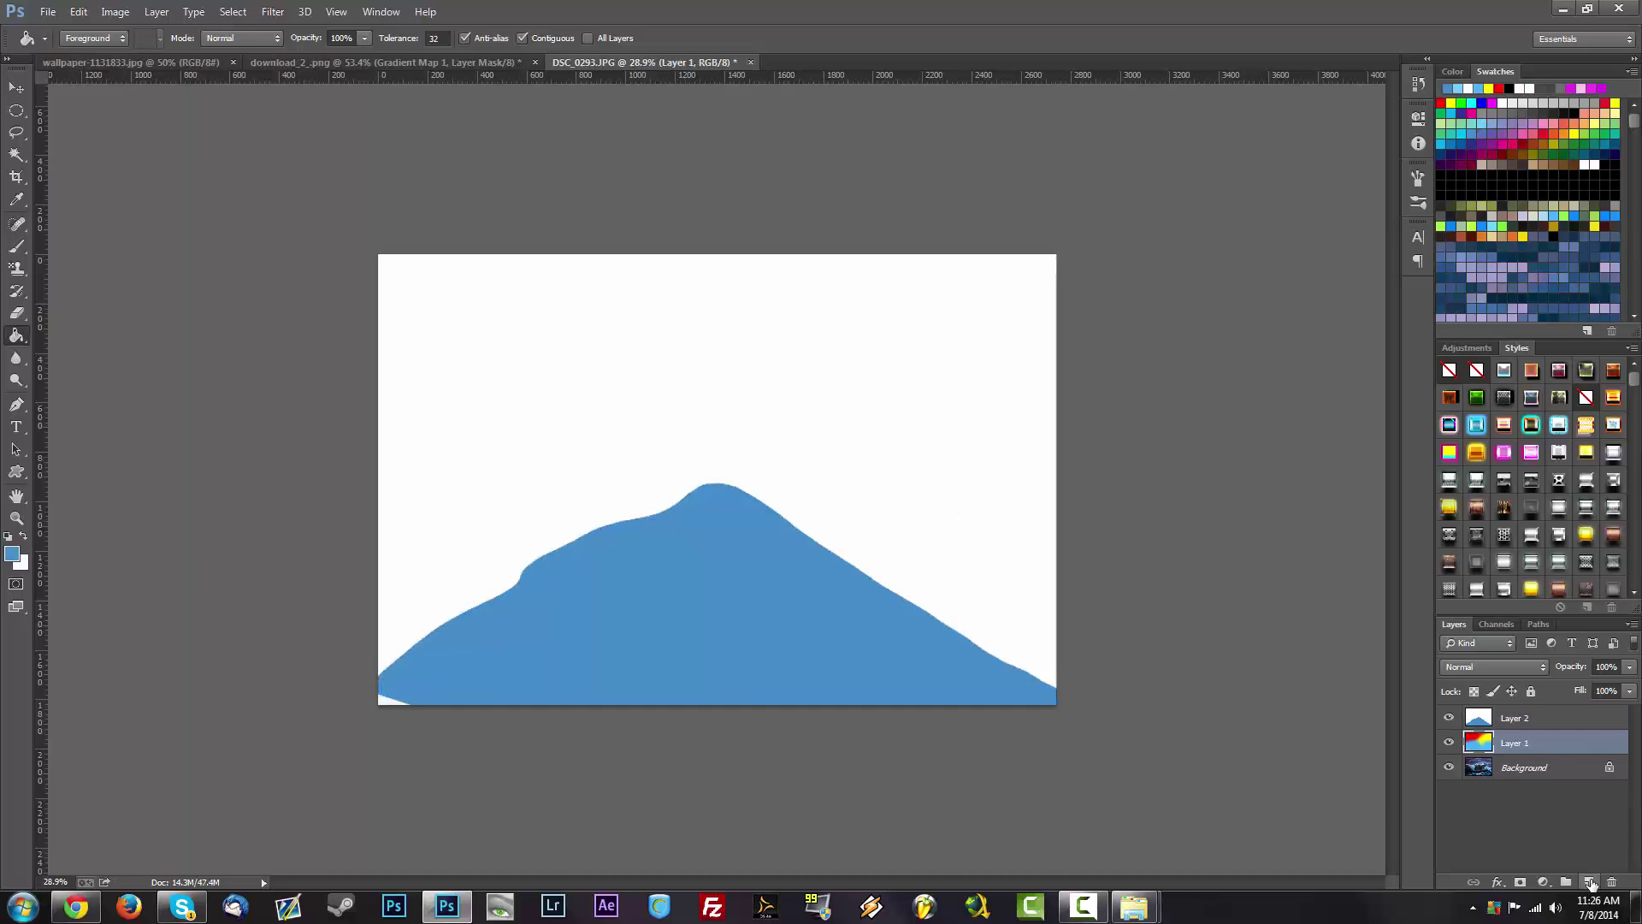
pyautogui.click(1588, 882)
pyautogui.press('b')
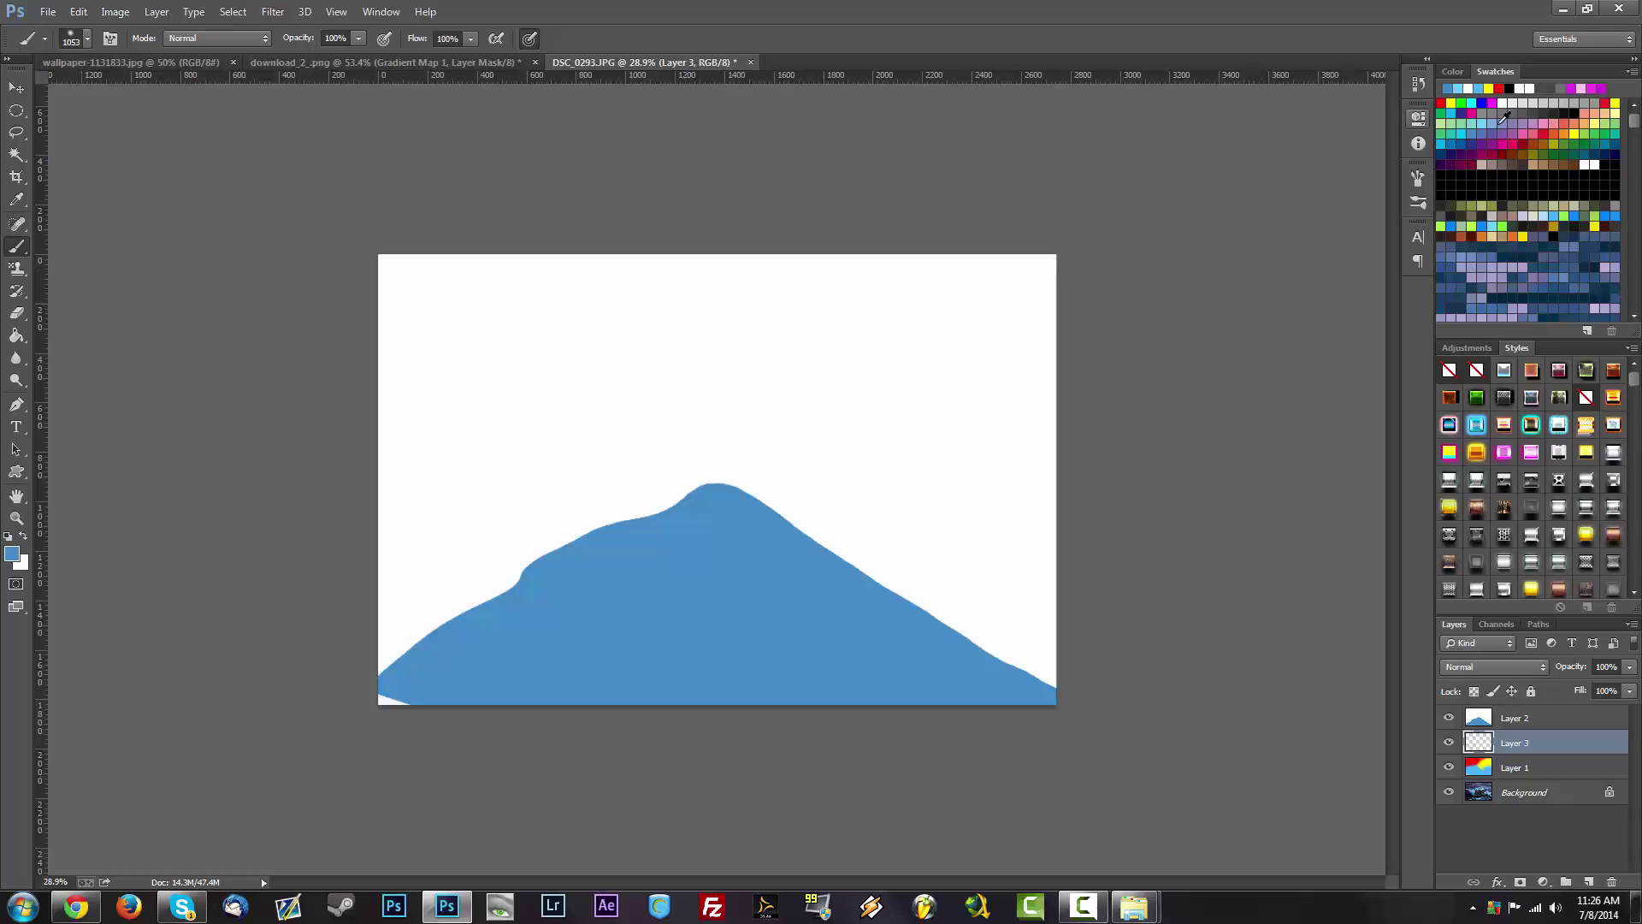
pyautogui.click(1486, 117)
pyautogui.moveTo(625, 345); pyautogui.dragTo(494, 236)
# Add a new layer above Layer 2 and paint a light blue sky around the mountain, leaving a soft white glow along its outline.
pyautogui.click(1555, 718)
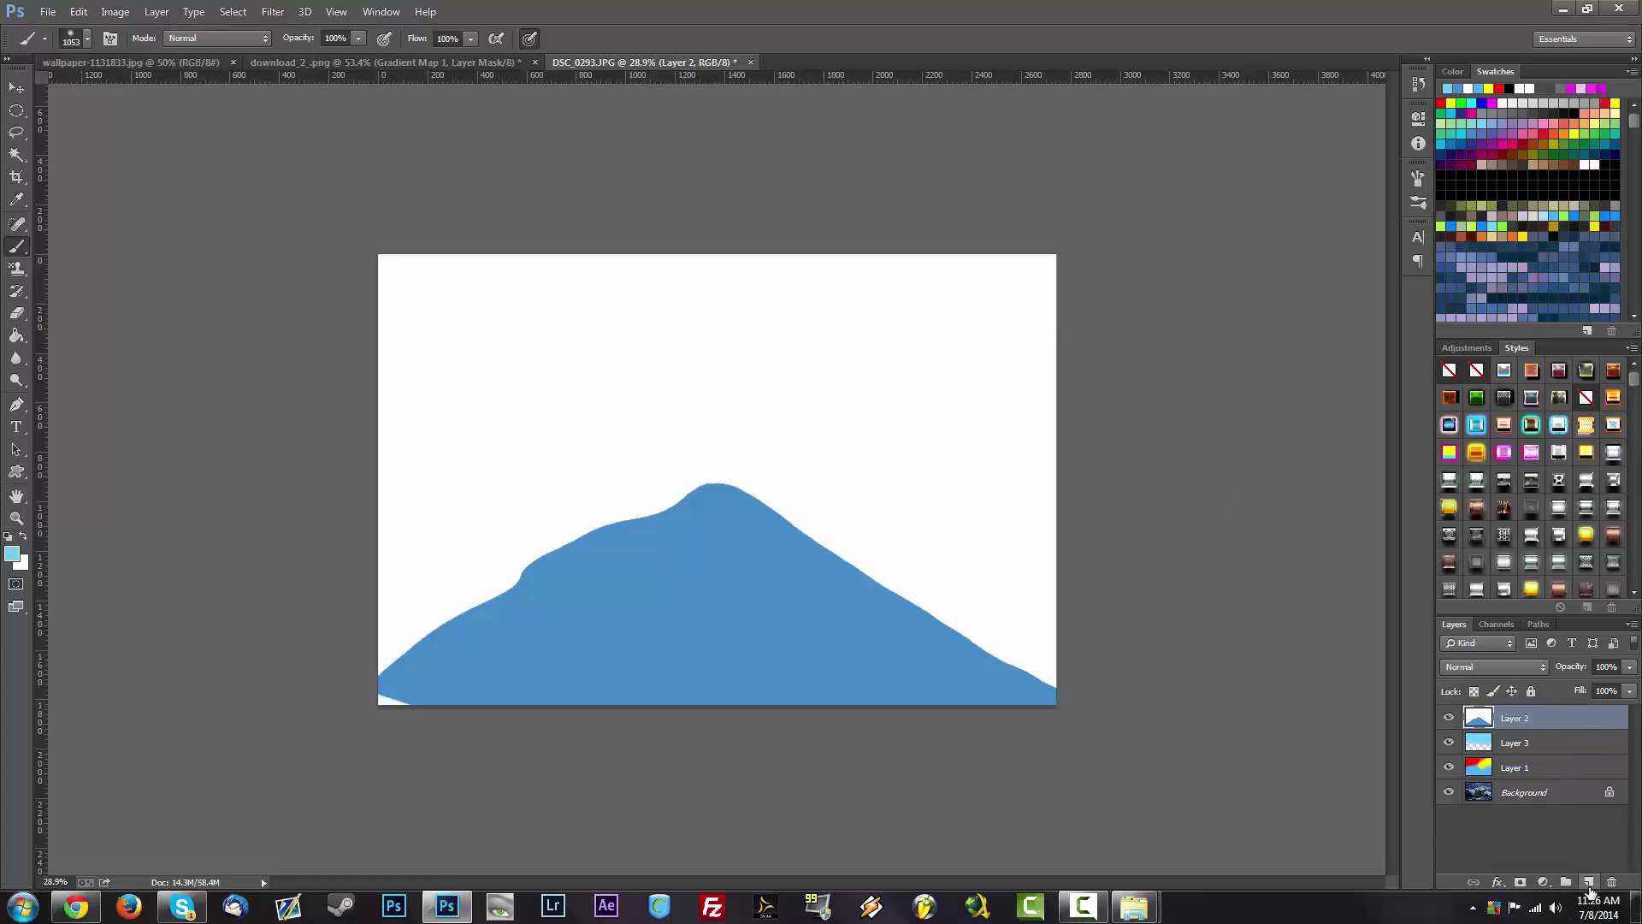
pyautogui.click(1588, 882)
pyautogui.moveTo(205, 432)
pyautogui.mouseDown()
pyautogui.moveTo(855, 359)
pyautogui.moveTo(966, 385)
pyautogui.moveTo(941, 530)
pyautogui.moveTo(387, 370)
pyautogui.moveTo(462, 599)
pyautogui.mouseUp()
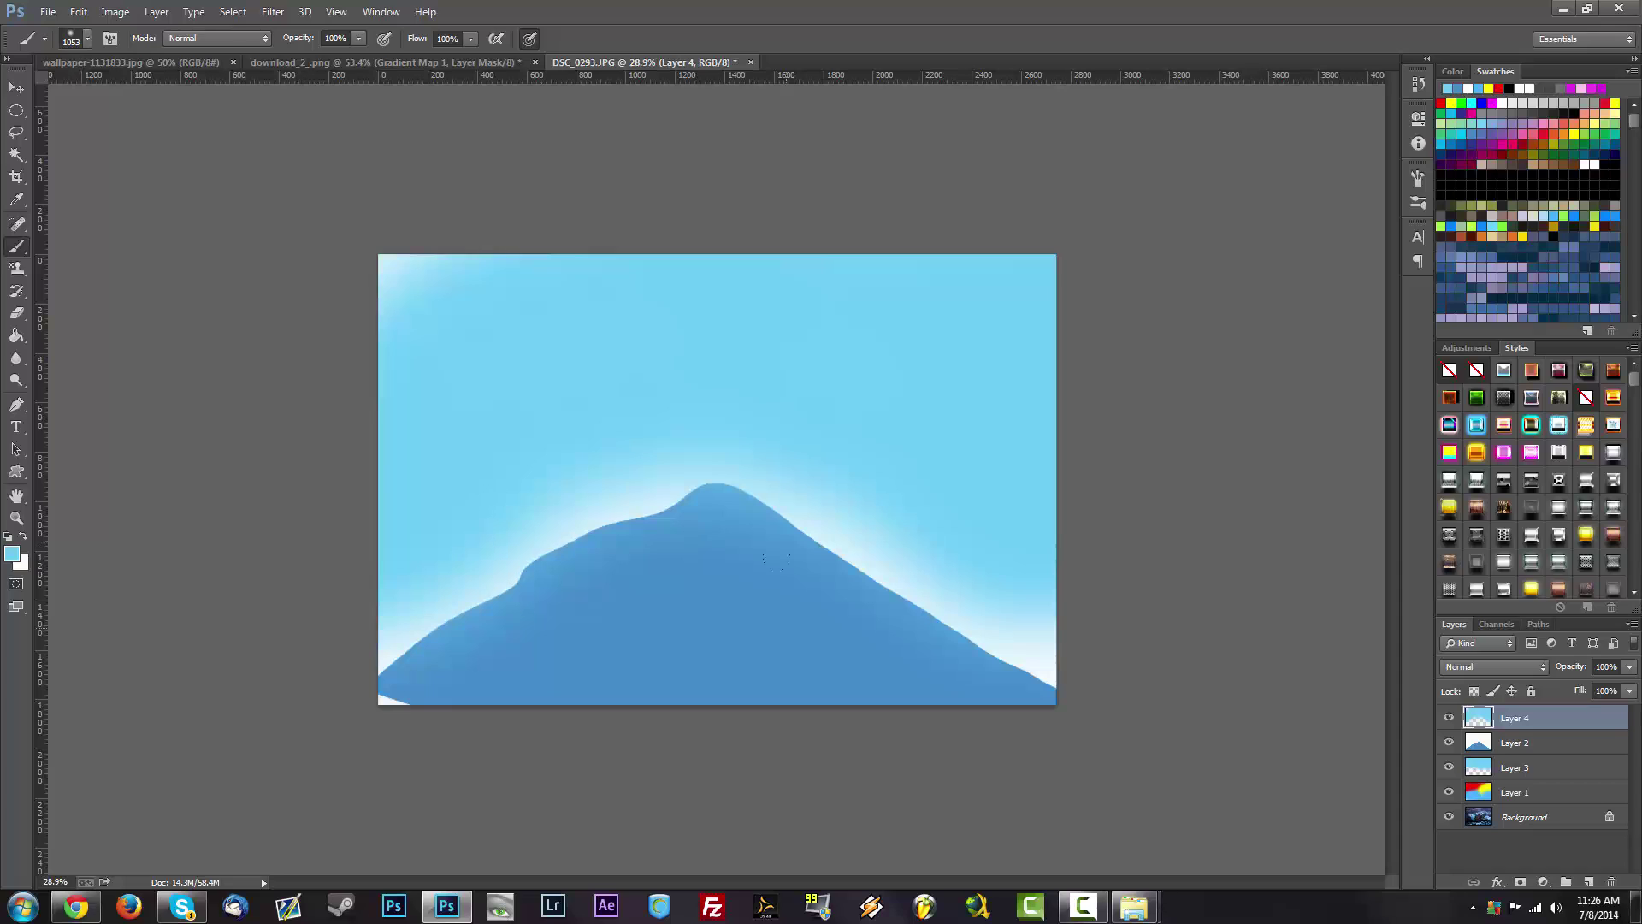
pyautogui.moveTo(321, 206); pyautogui.dragTo(633, 438)
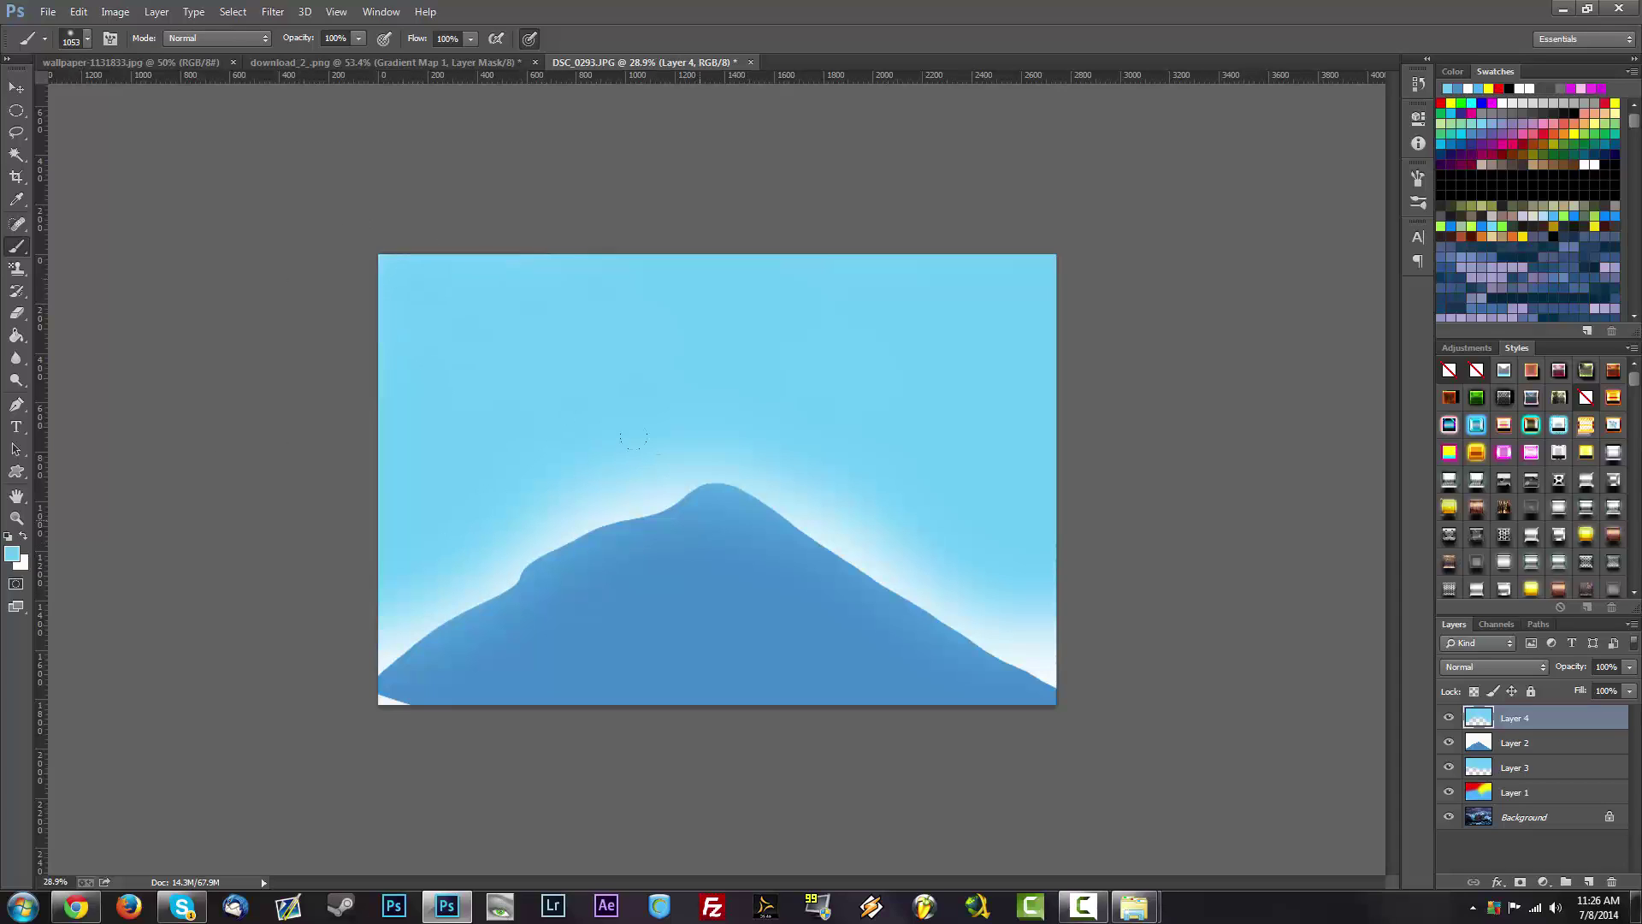
# Close the DSC_0293.JPG mountain painting without saving its changes.
pyautogui.click(750, 63)
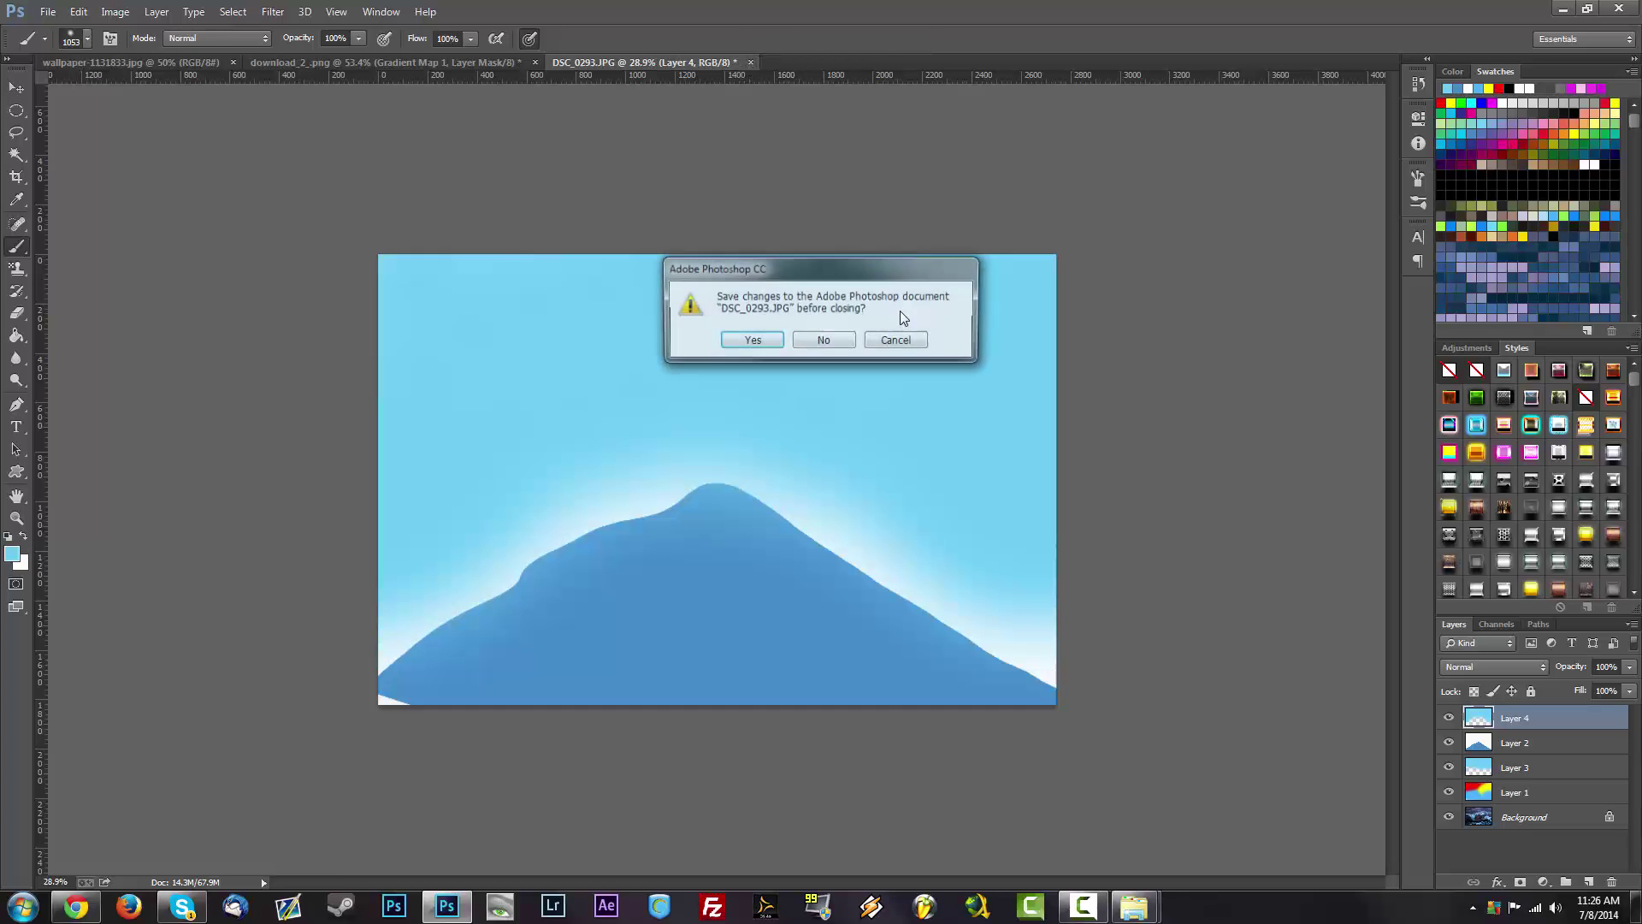
pyautogui.click(823, 340)
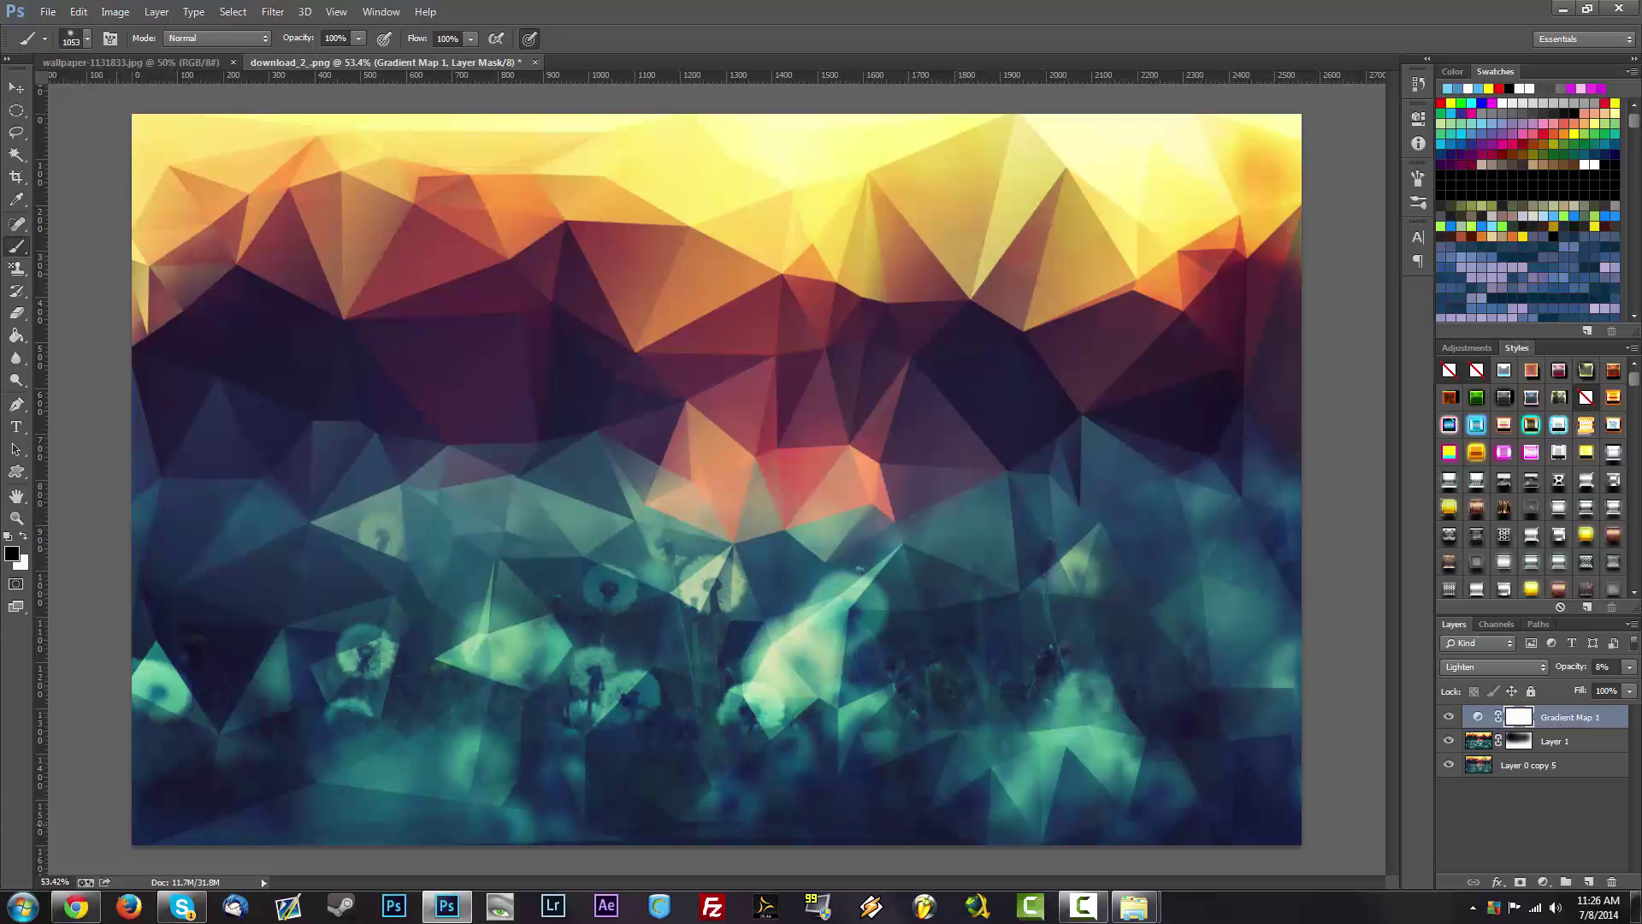
pyautogui.click(75, 906)
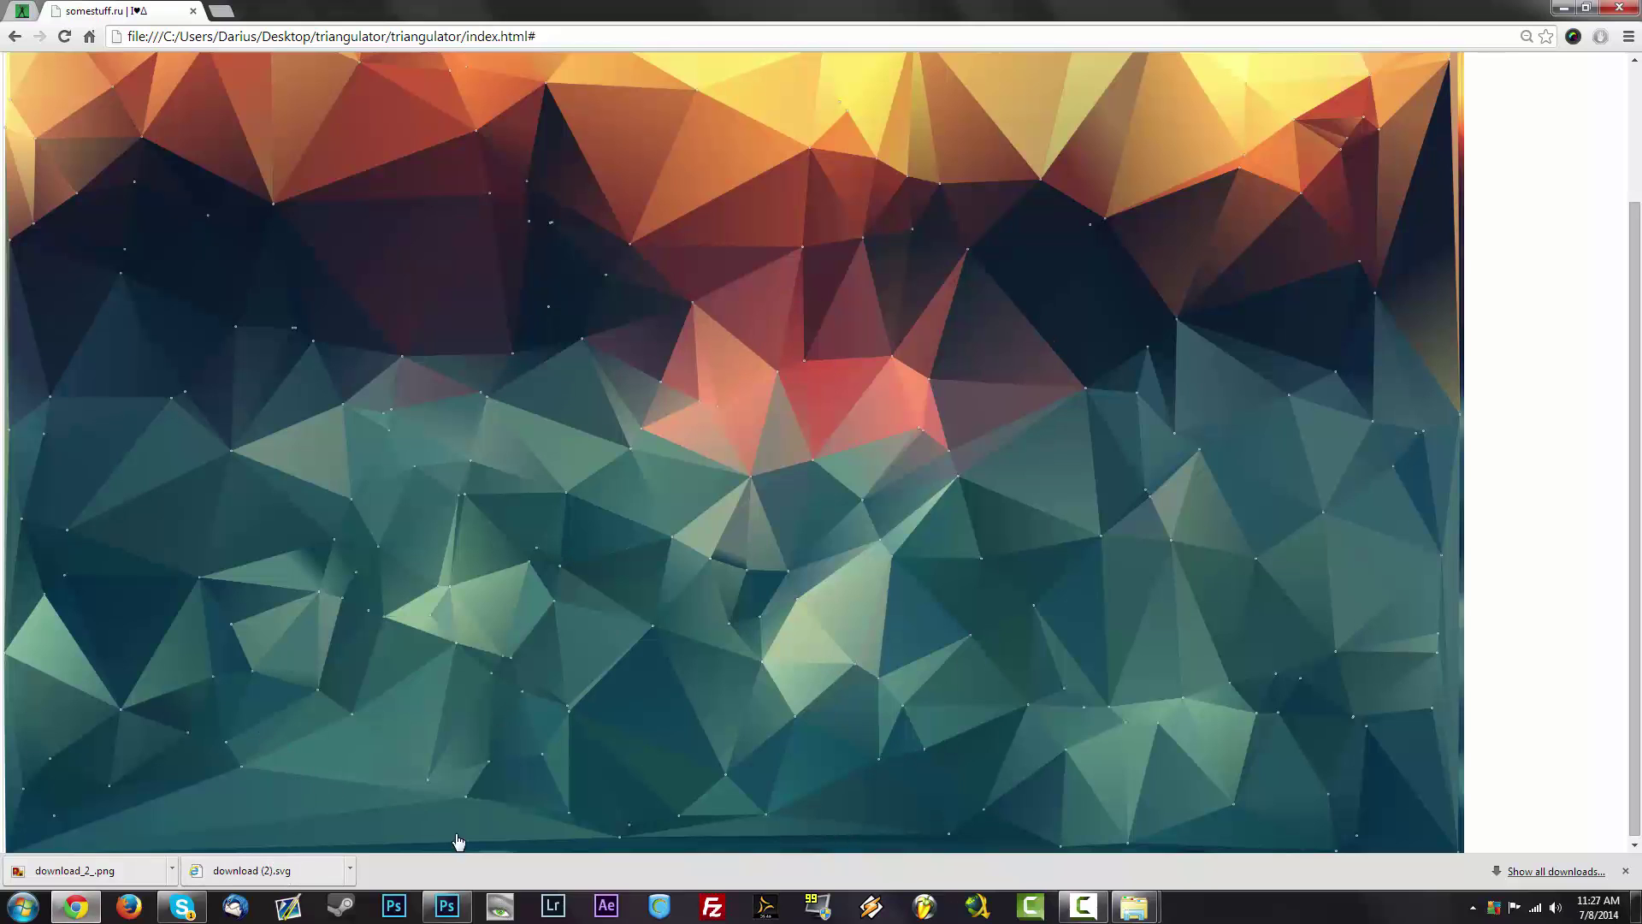
pyautogui.click(460, 903)
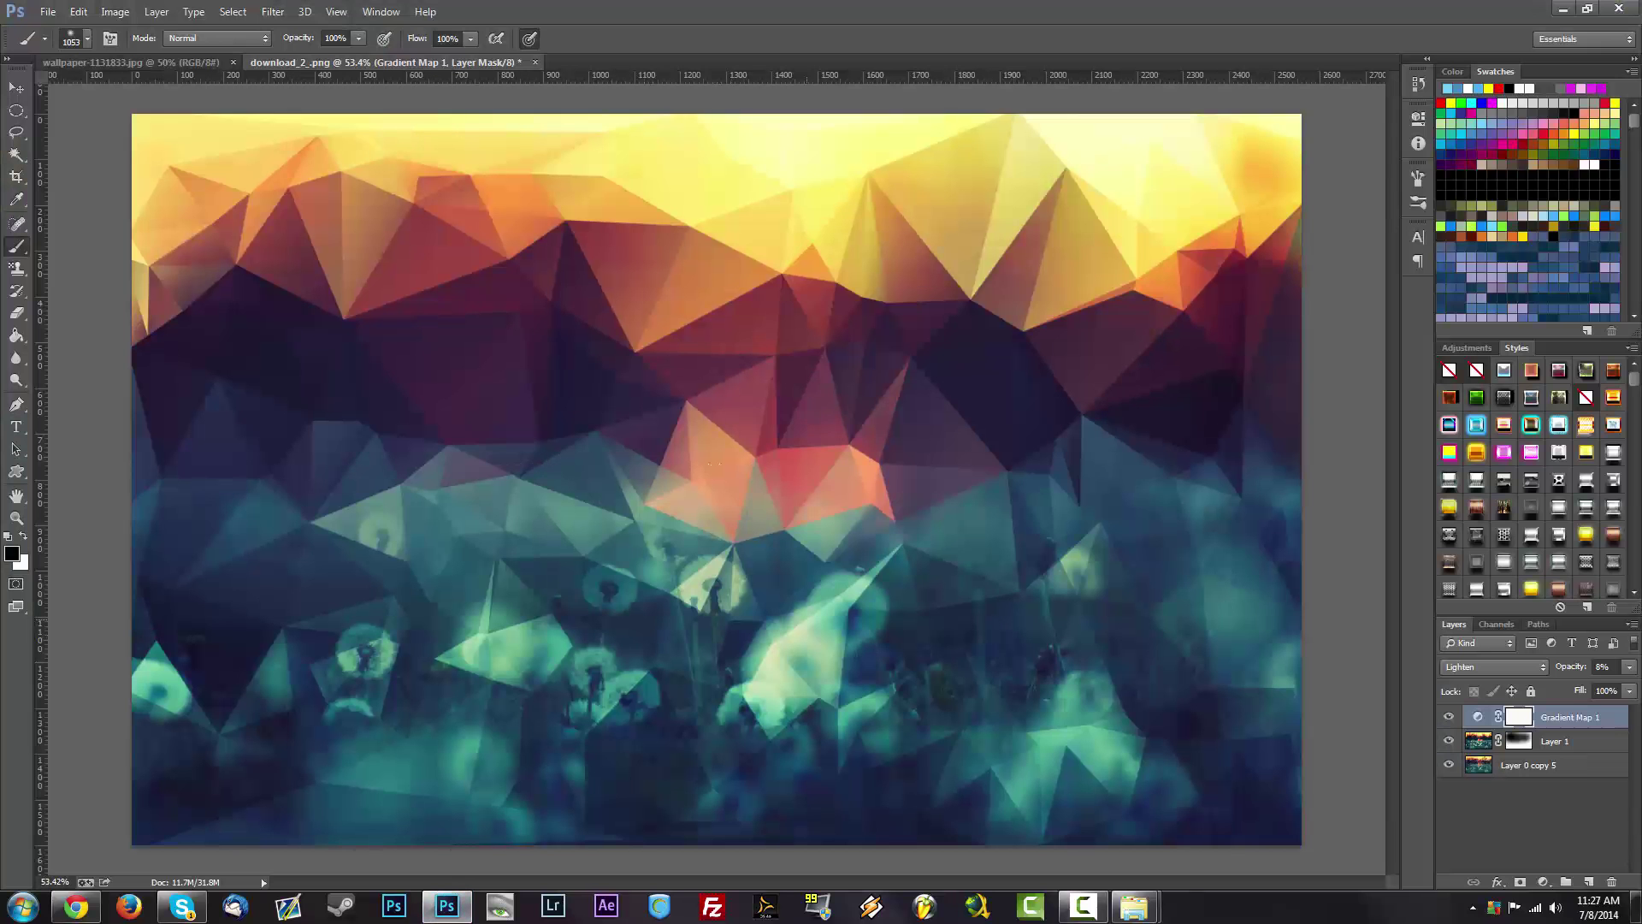
pyautogui.scroll(-3, 706, 439)
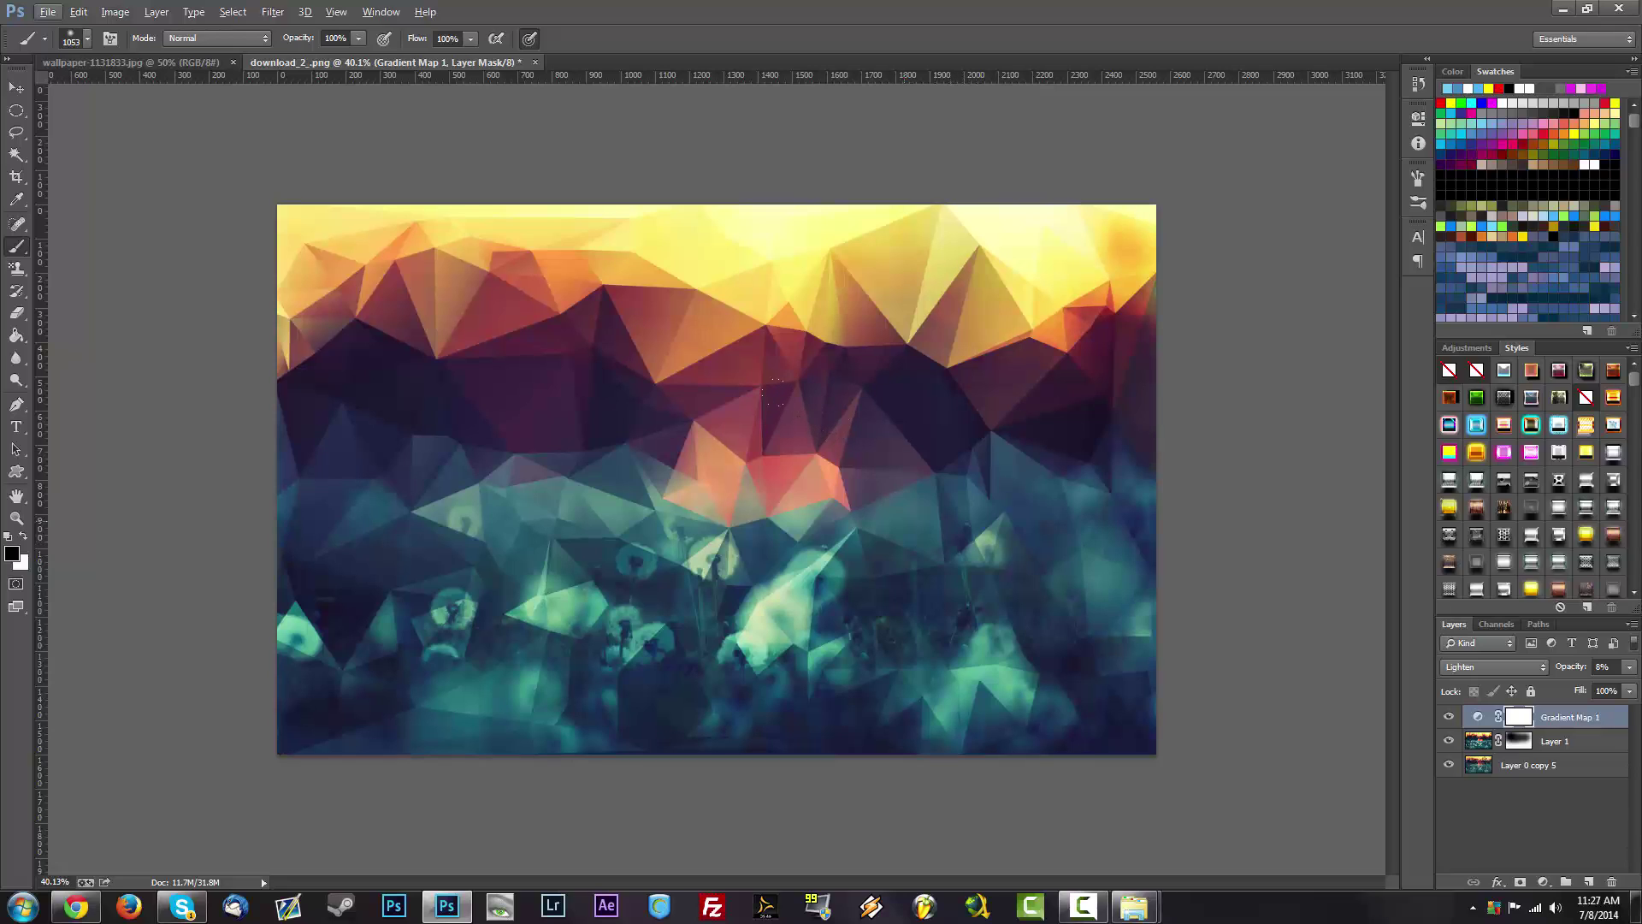
pyautogui.scroll(-4, 1212, 599)
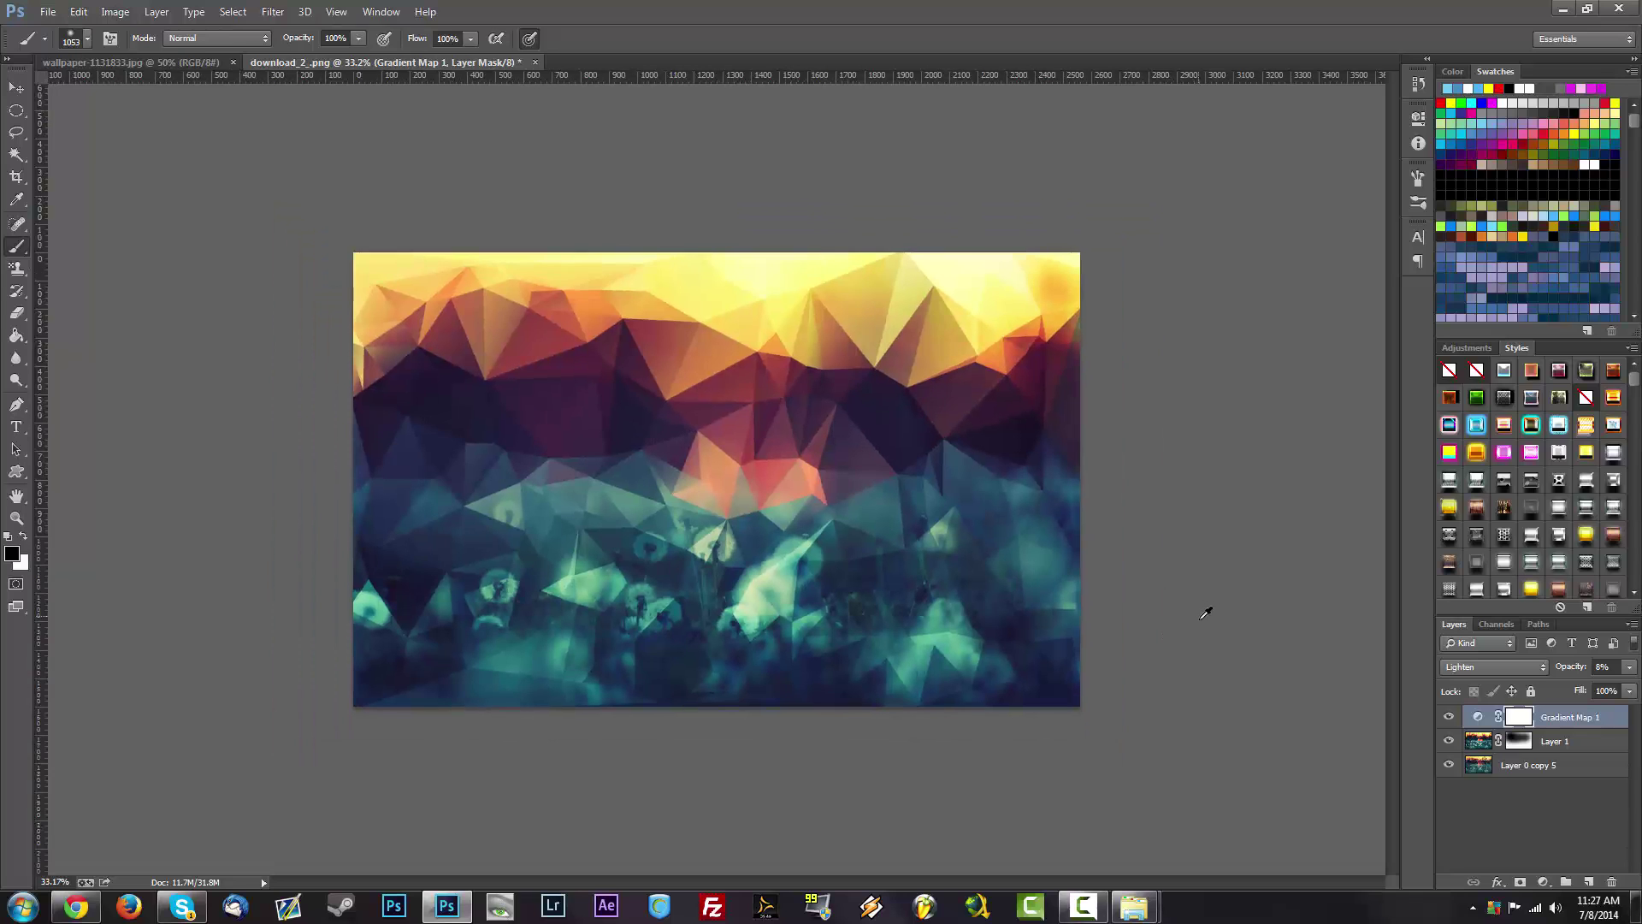
pyautogui.scroll(5, 1155, 588)
pyautogui.scroll(-2, 1152, 590)
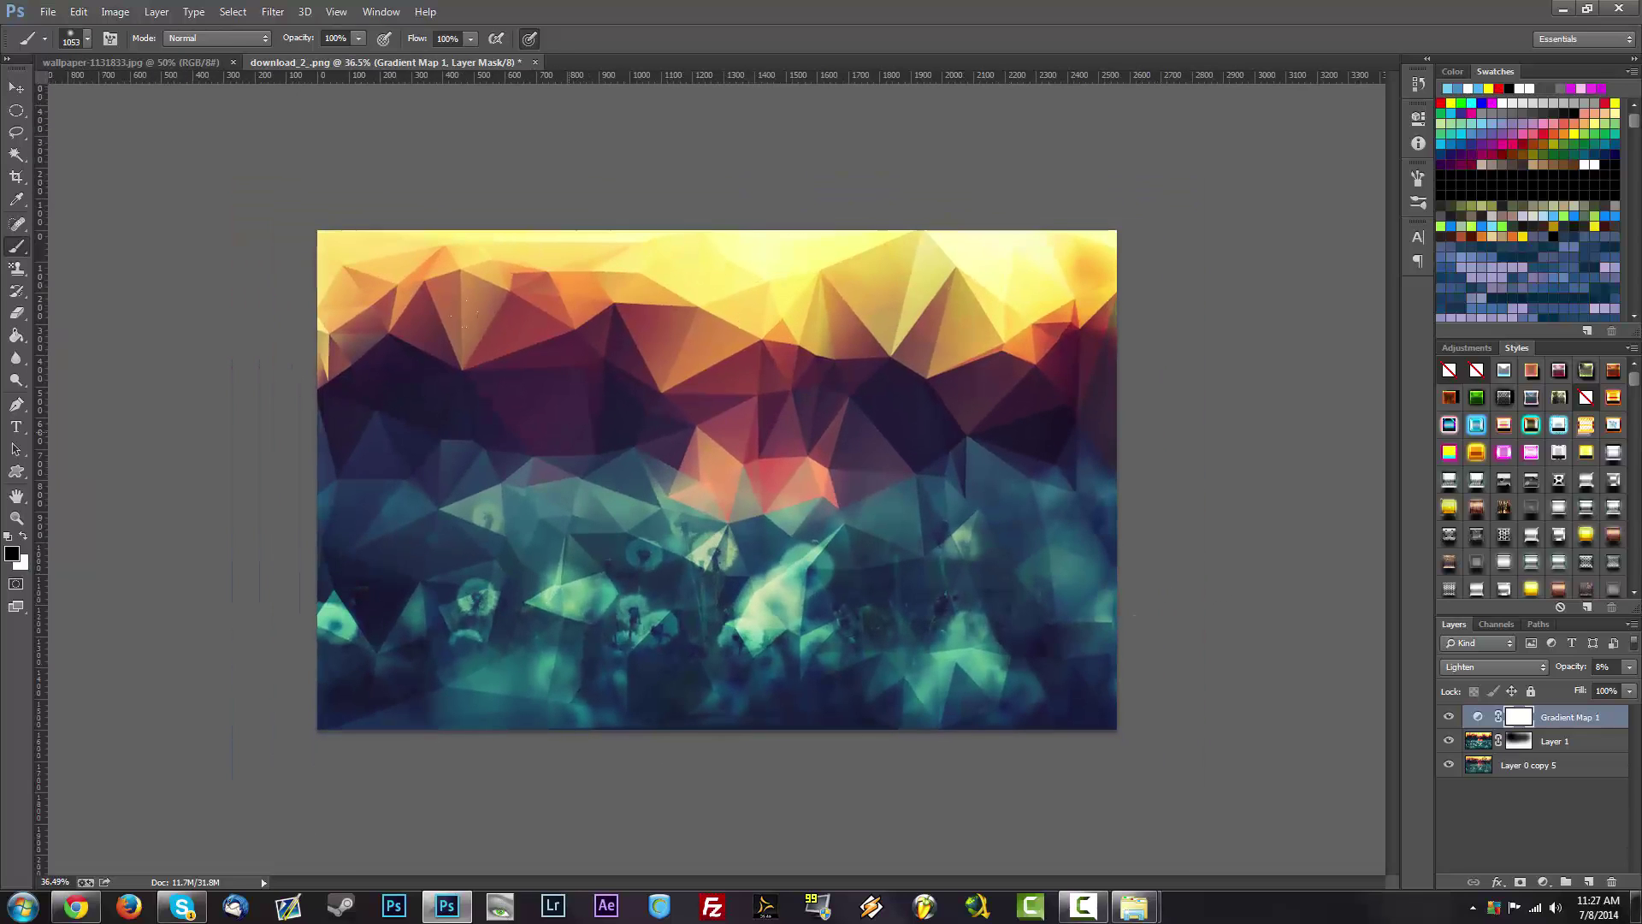
# Switch to Chrome to examine the whole triangulated image and dismiss the downloads bar, then return to Photoshop.
pyautogui.click(76, 907)
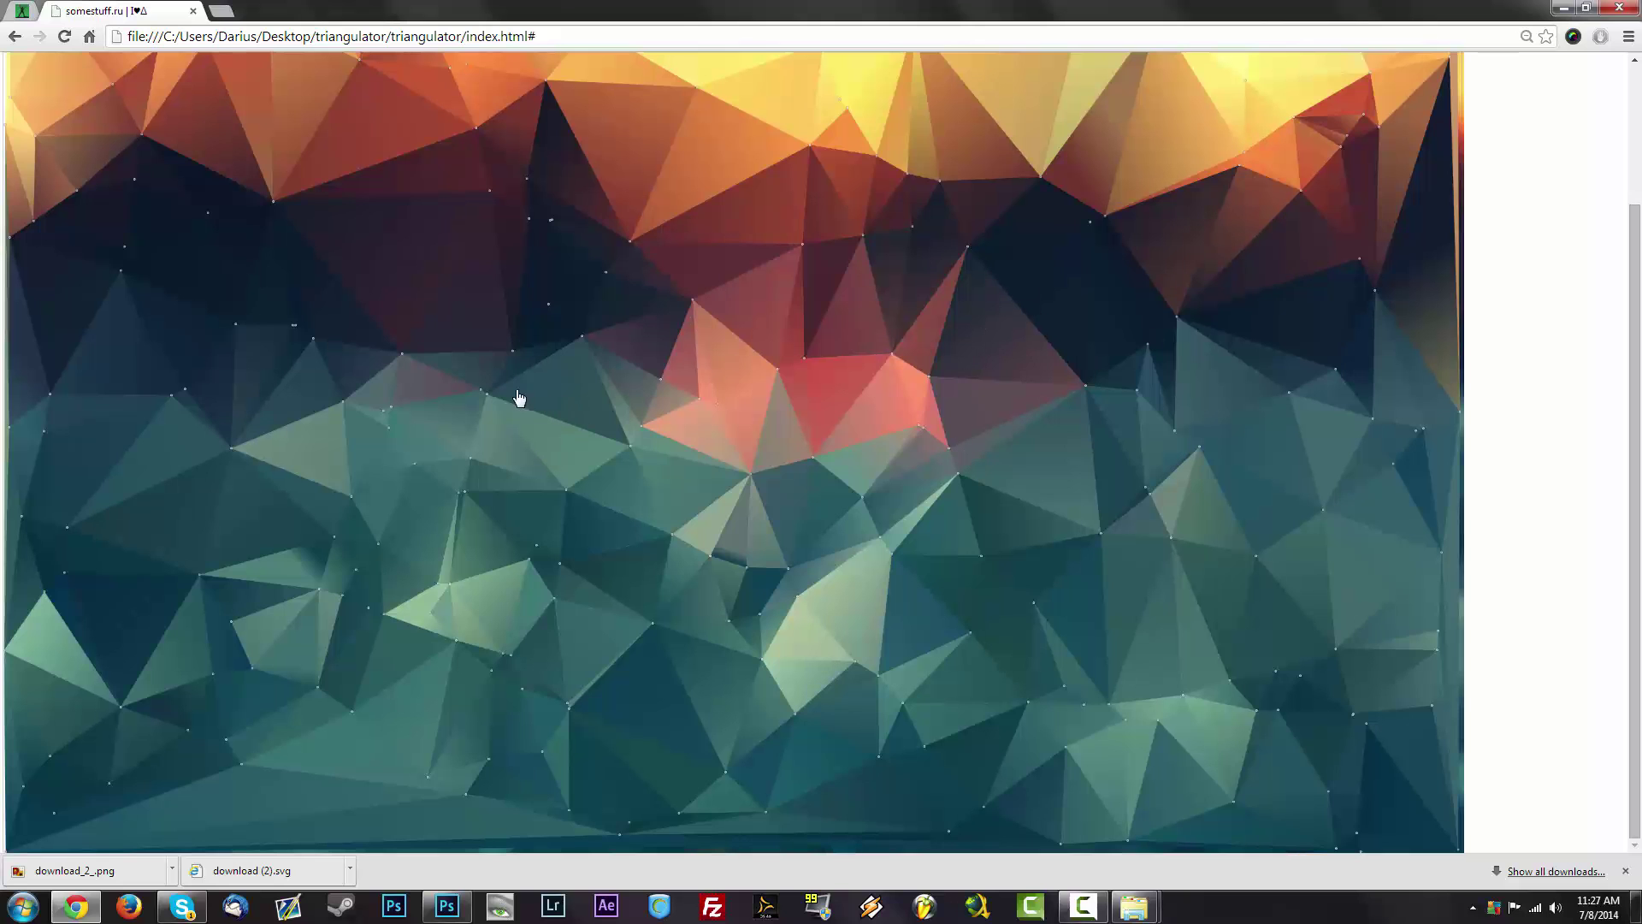
pyautogui.scroll(2, 1230, 526)
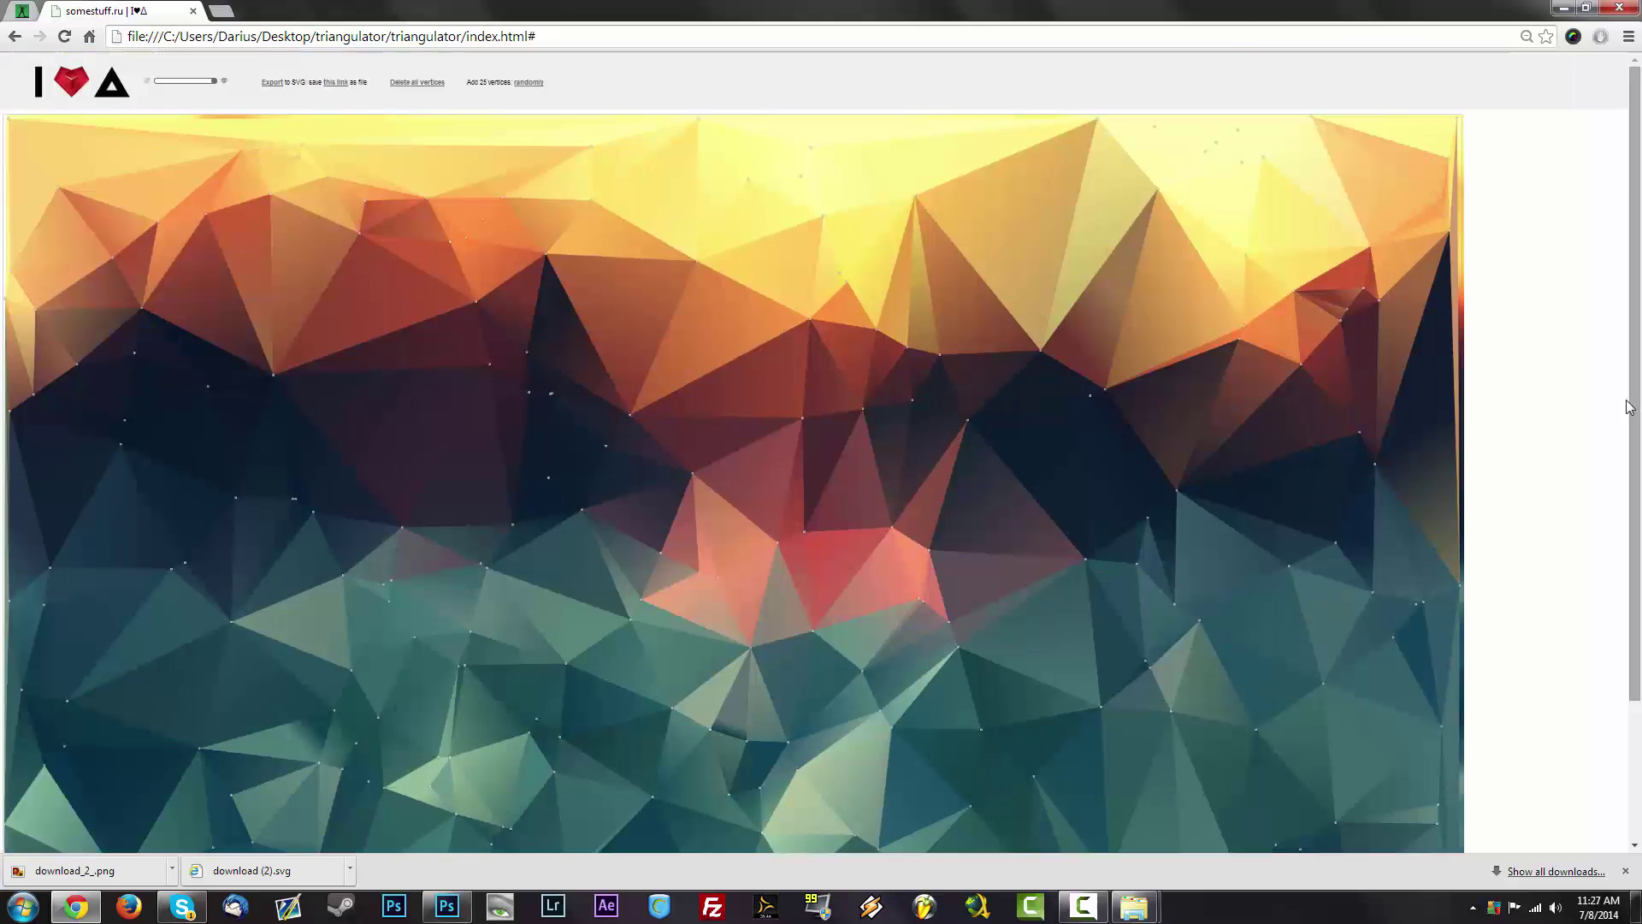
pyautogui.moveTo(1629, 407); pyautogui.dragTo(1640, 562)
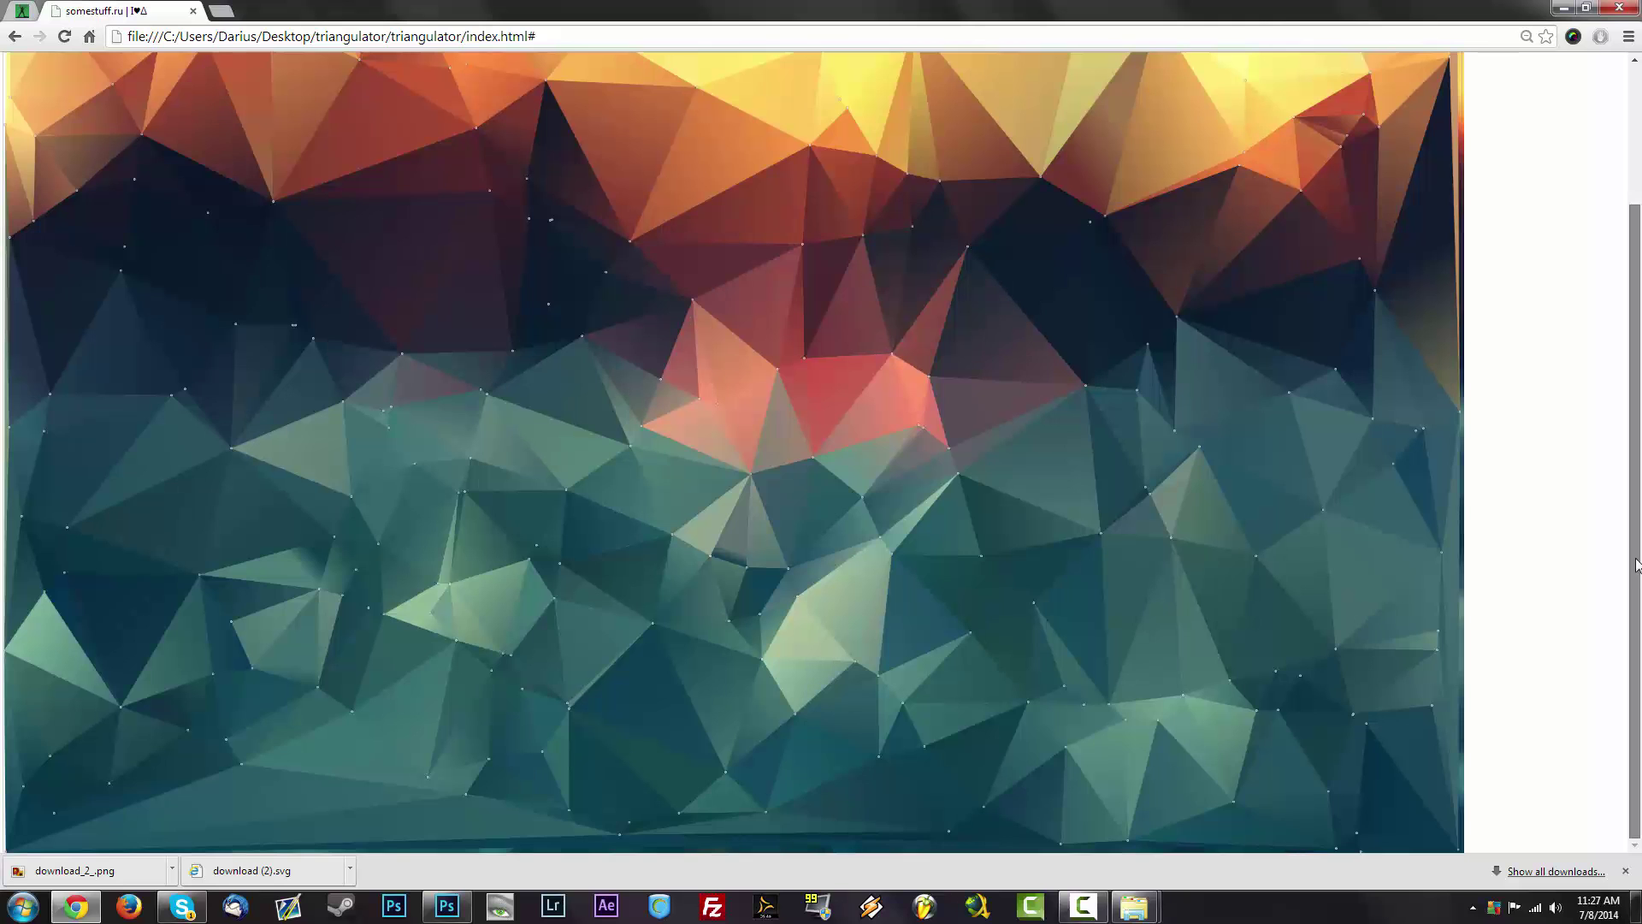
pyautogui.scroll(2, 1602, 455)
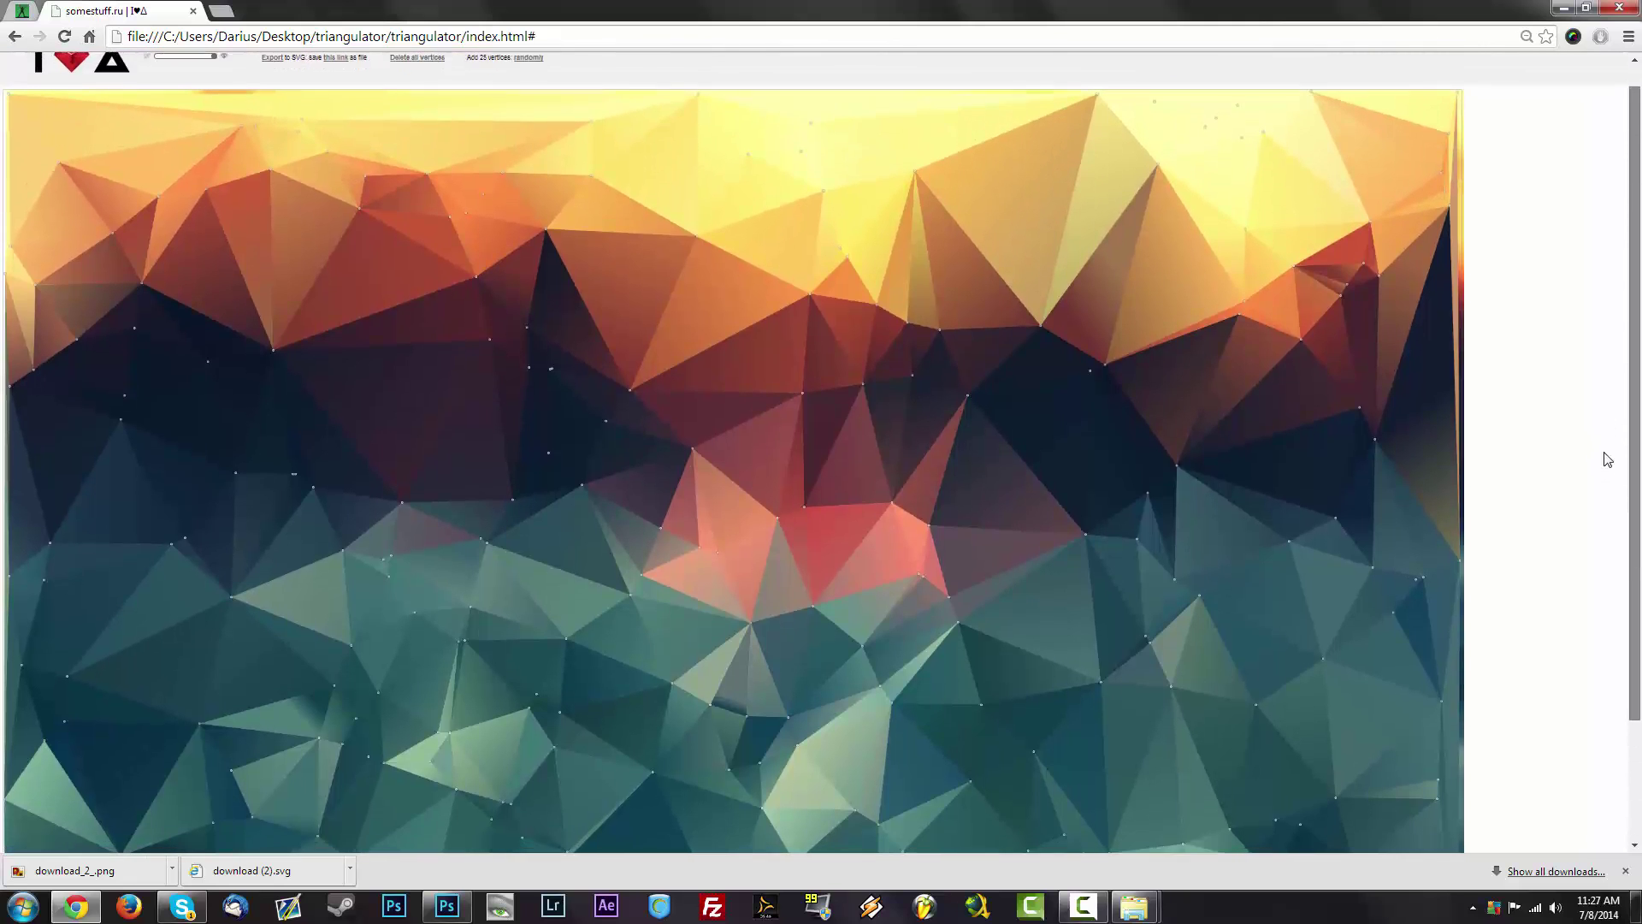
pyautogui.scroll(-2, 1606, 461)
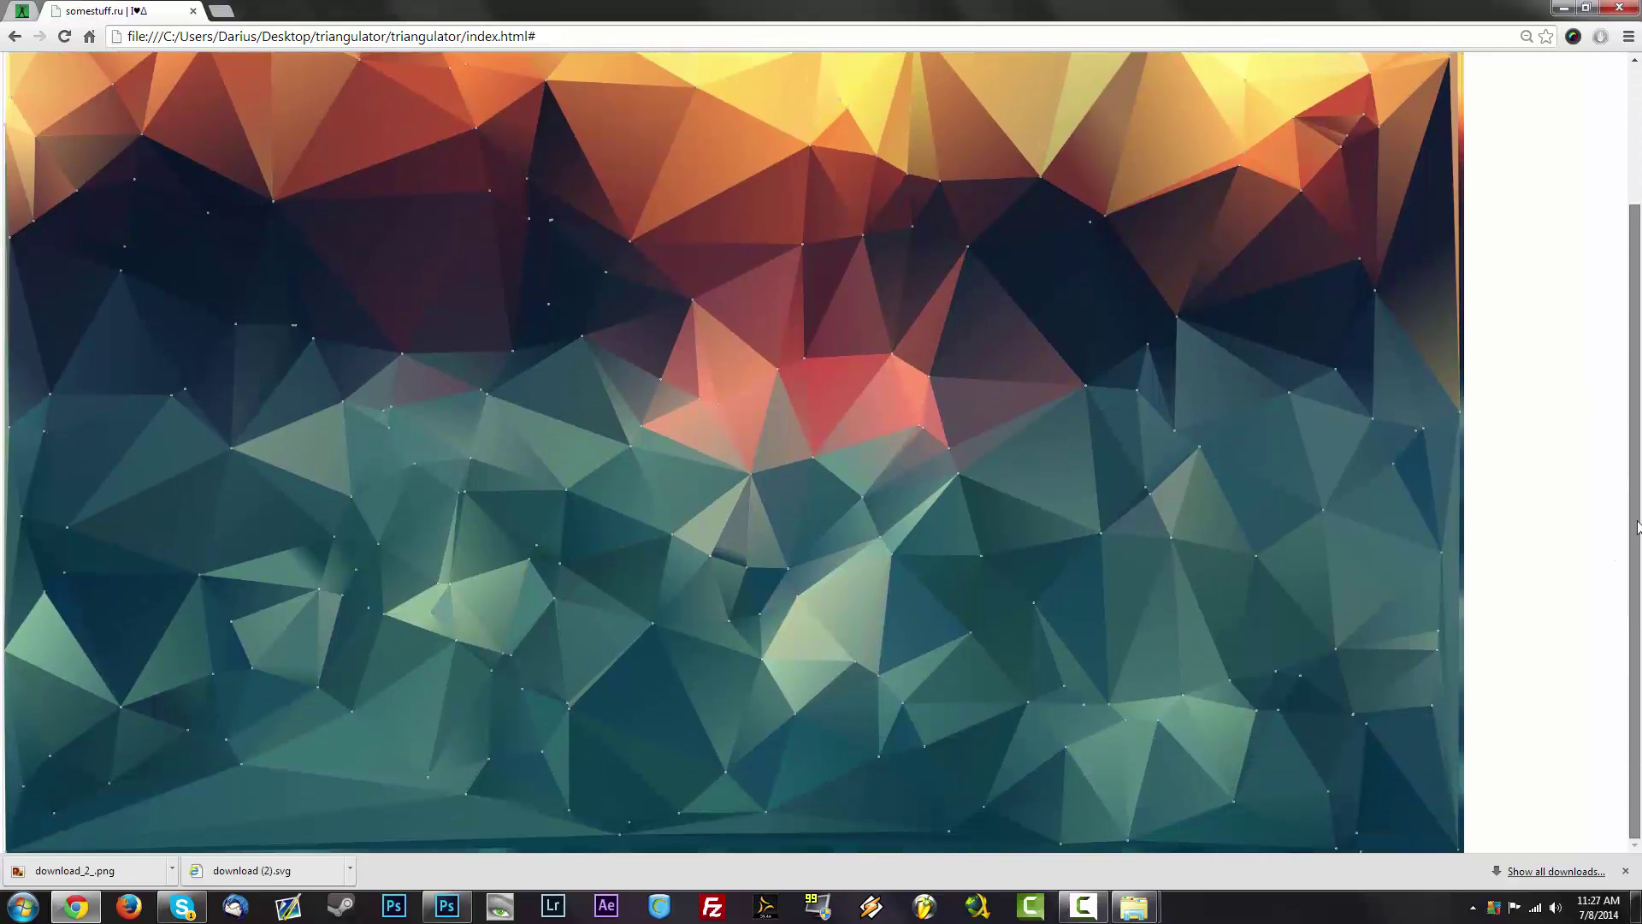
pyautogui.scroll(2, 1638, 526)
pyautogui.scroll(-2, 1625, 564)
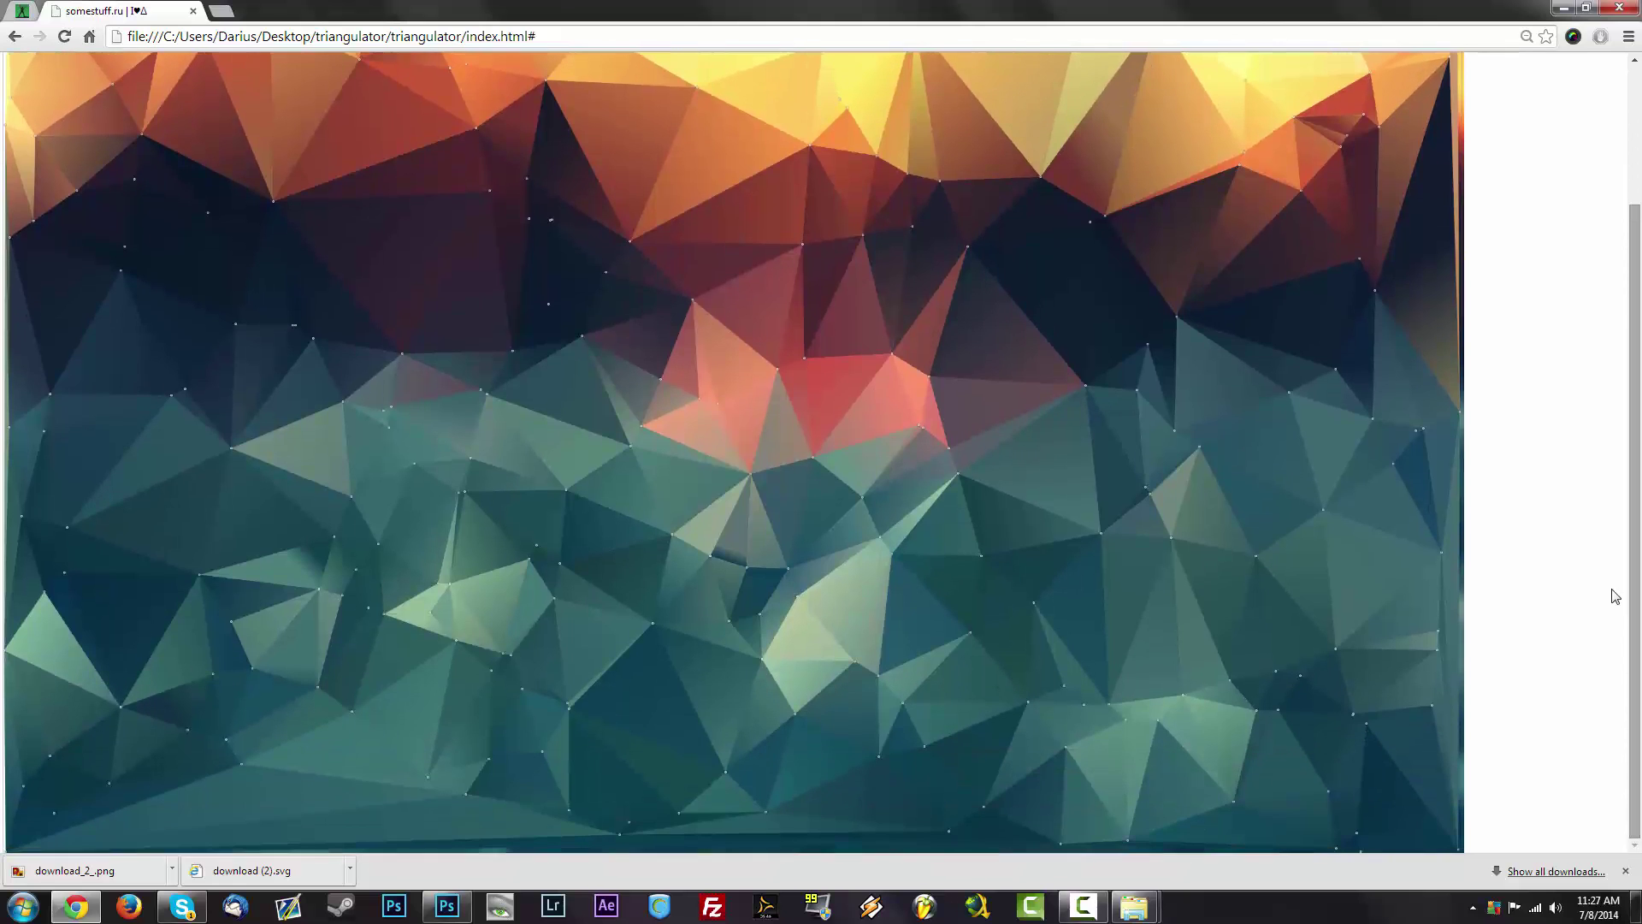
pyautogui.click(1625, 870)
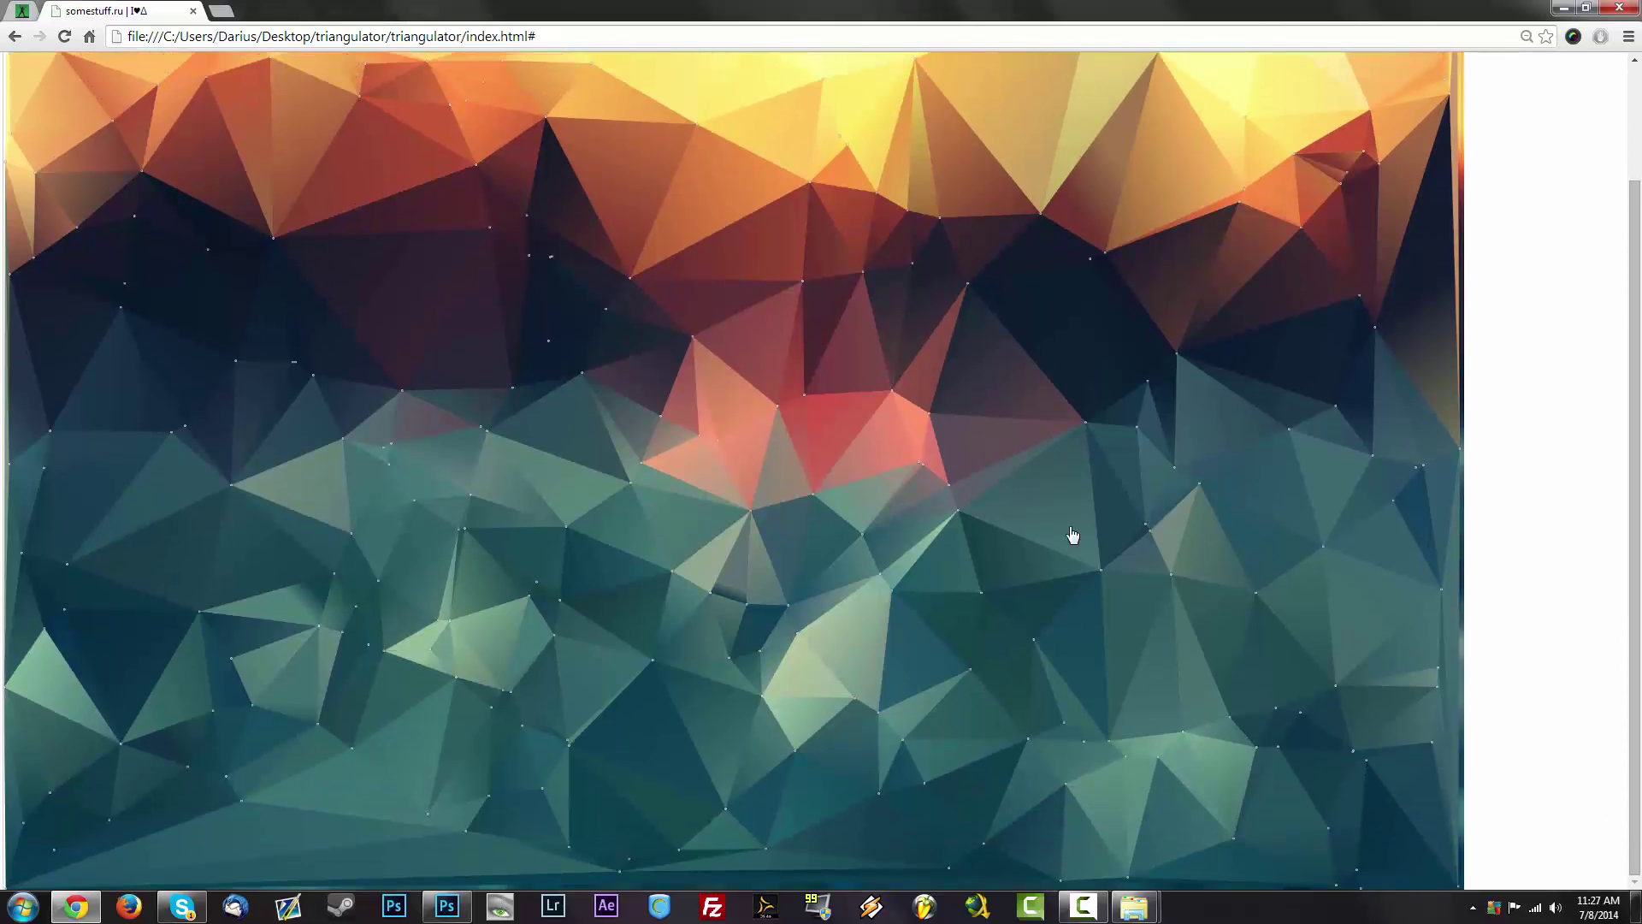
pyautogui.scroll(2, 1637, 462)
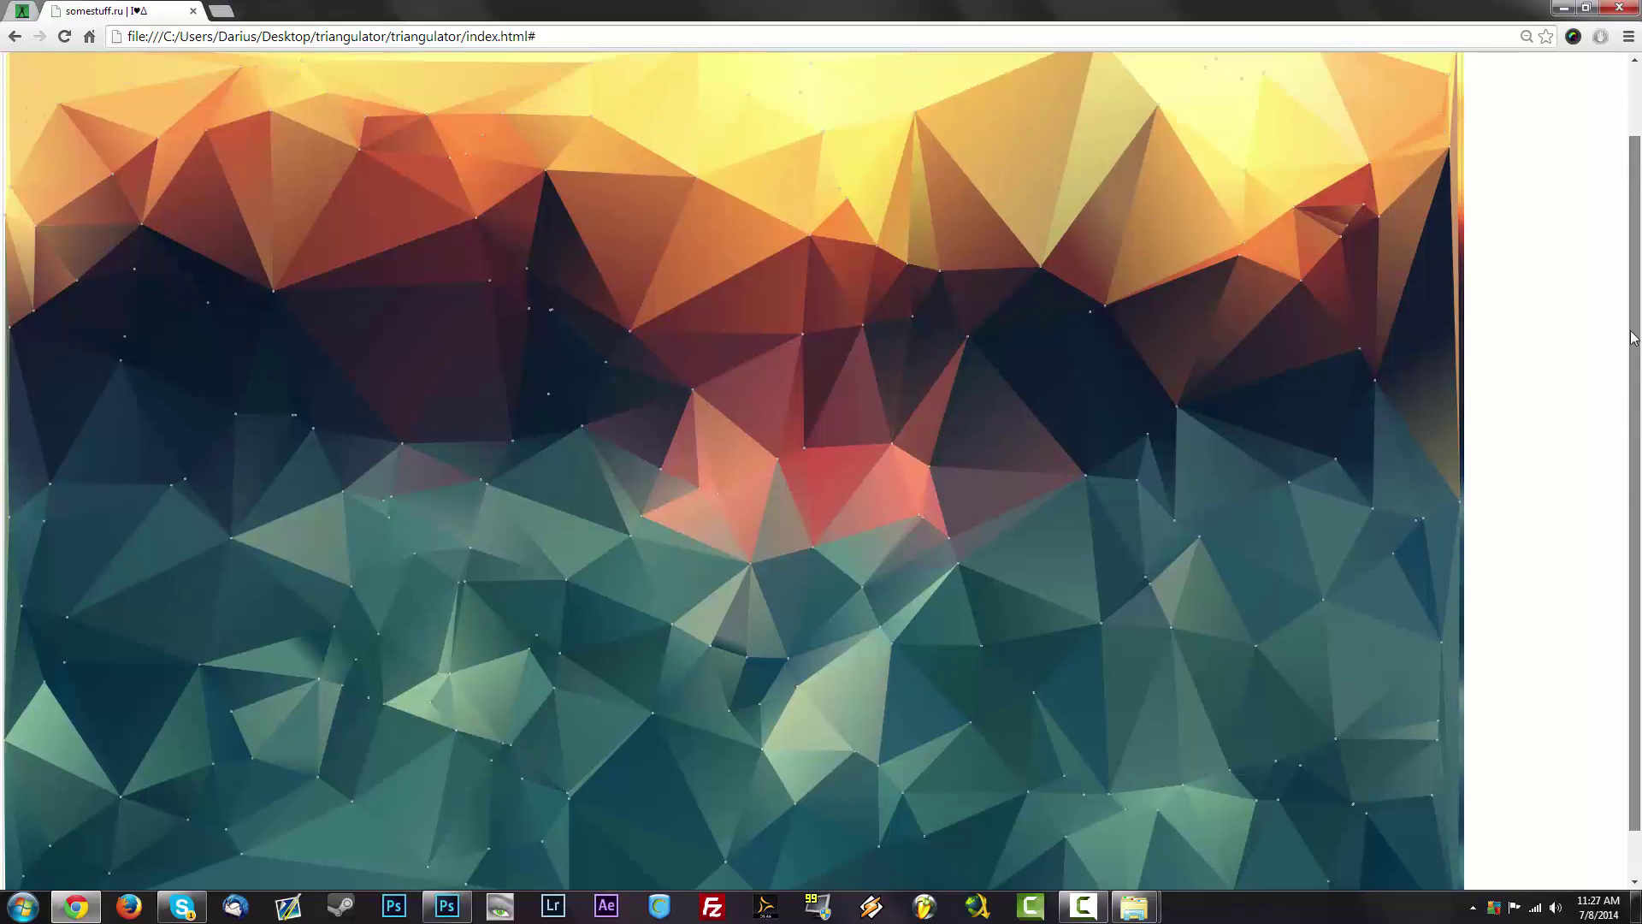
pyautogui.scroll(-2, 1632, 490)
pyautogui.scroll(-1, 1632, 490)
pyautogui.click(1564, 7)
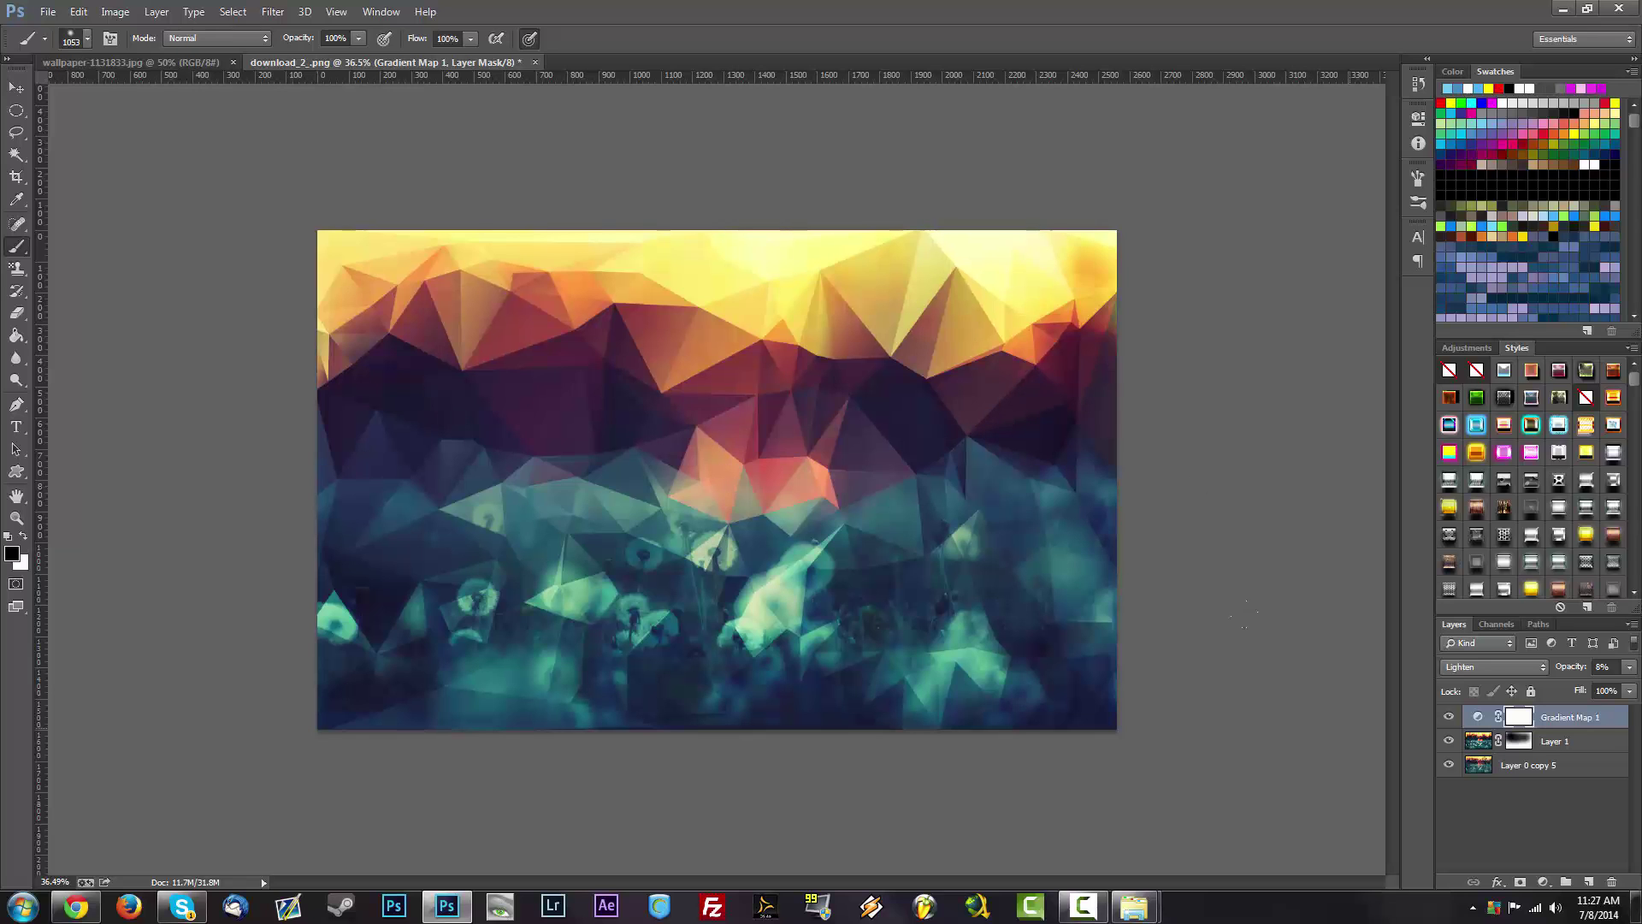
# Hide Gradient Map 1 and Layer 0 copy 5 so that only Layer 1 is visible.
pyautogui.click(1449, 717)
pyautogui.click(1449, 740)
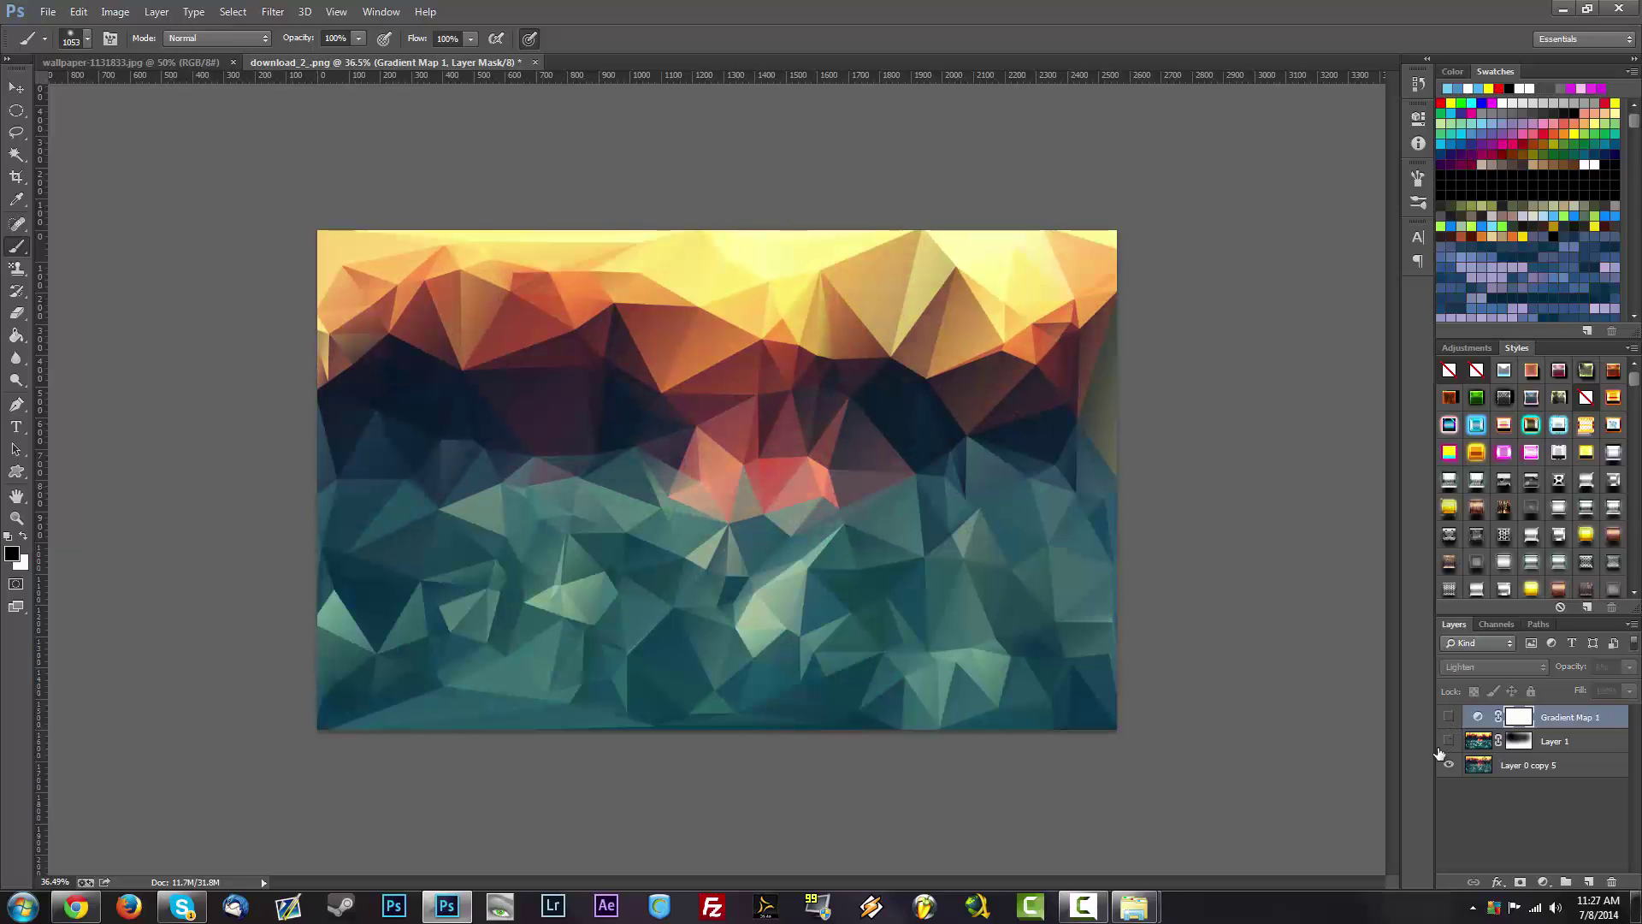
pyautogui.click(1449, 764)
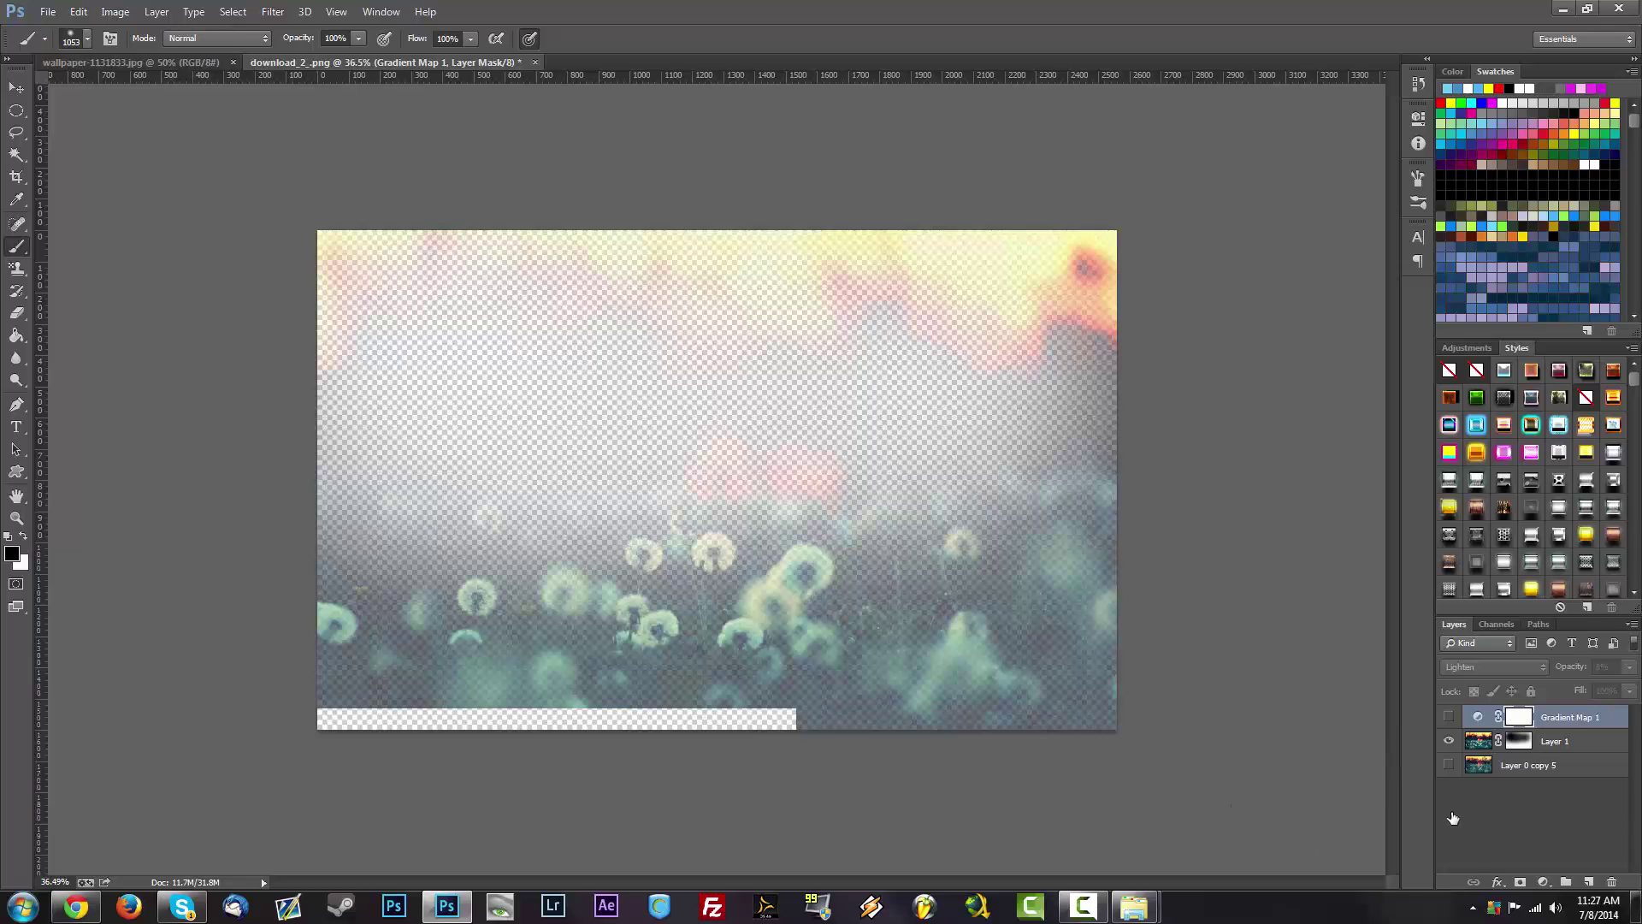
# Delete the layer mask from Layer 1 and set the layer's opacity to 100%.
pyautogui.rightClick(1517, 740)
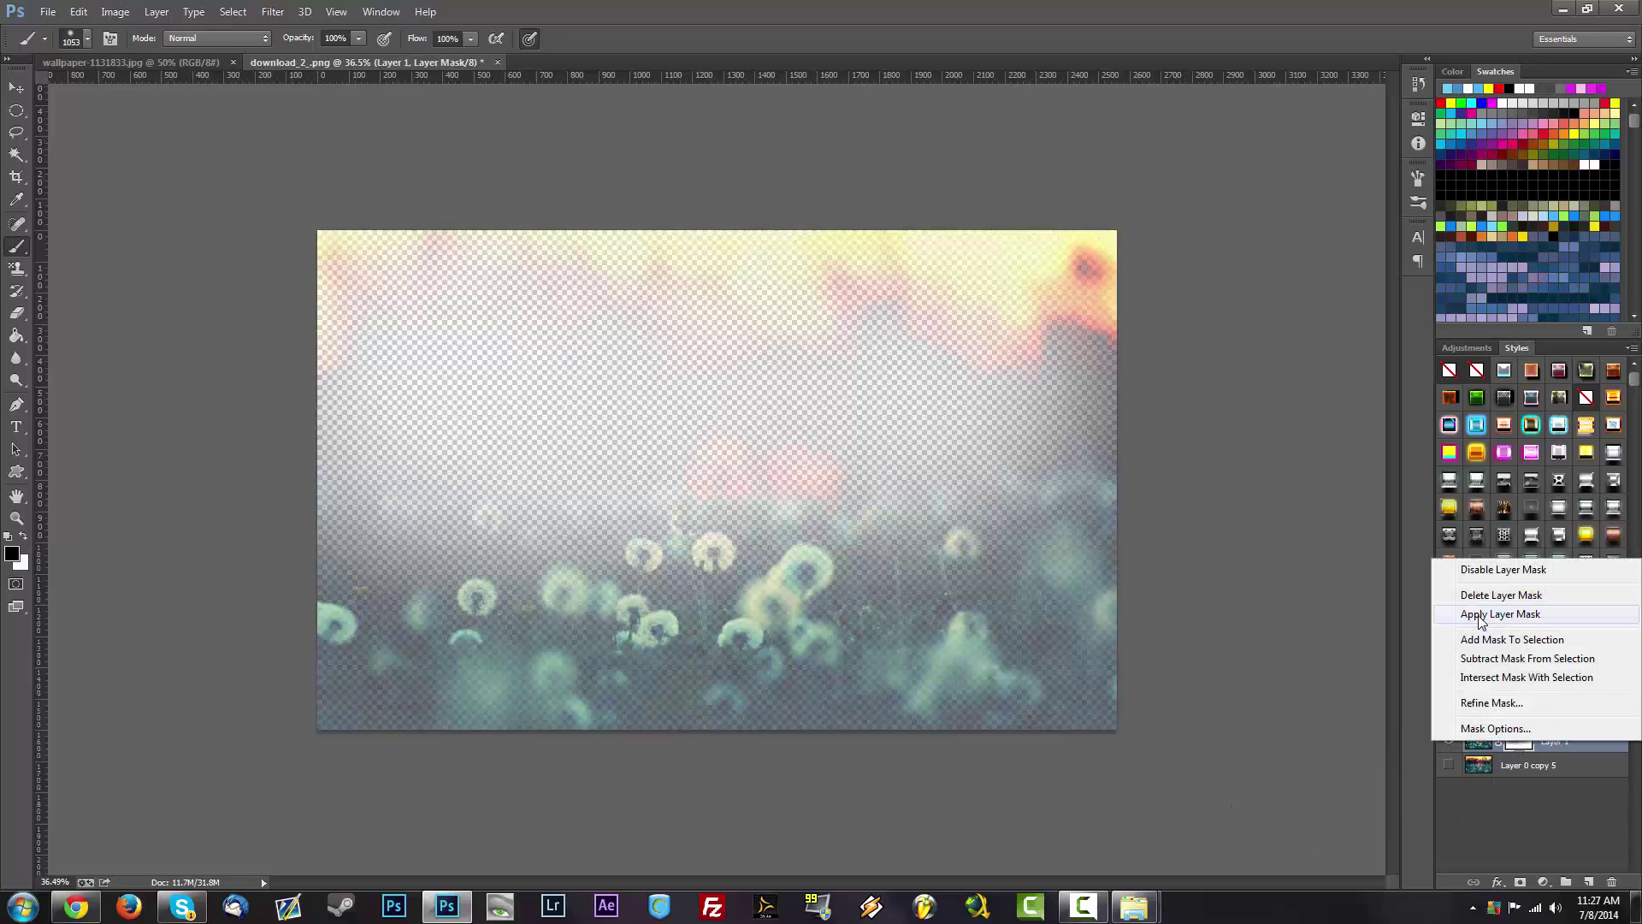
pyautogui.click(1507, 603)
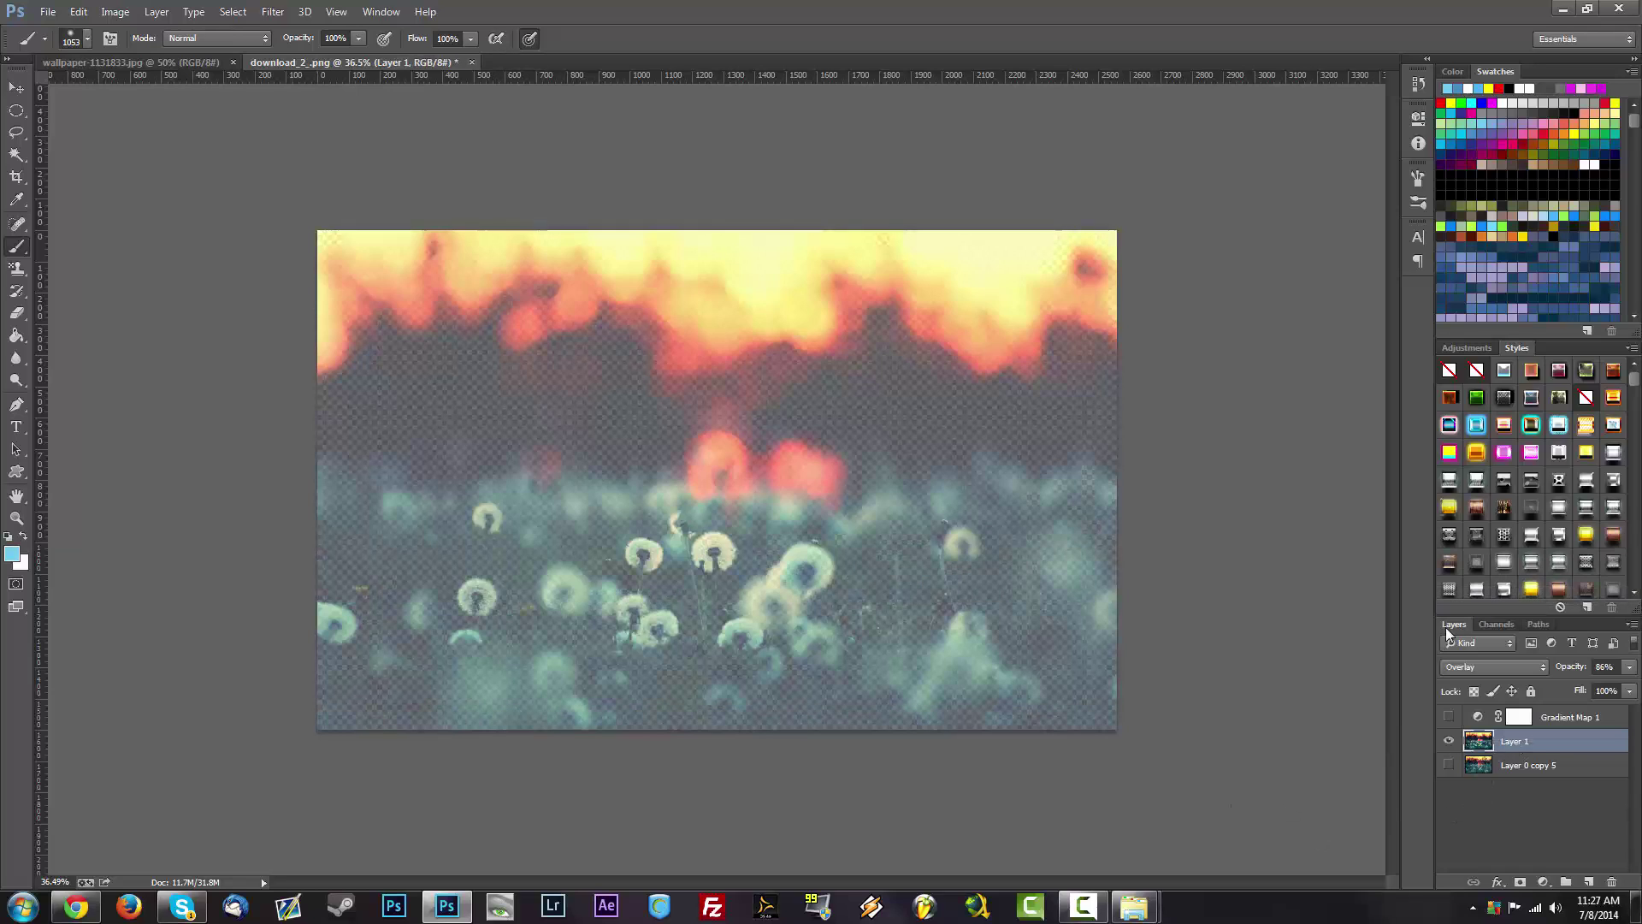
pyautogui.click(1616, 671)
pyautogui.moveTo(1618, 674); pyautogui.dragTo(1627, 674)
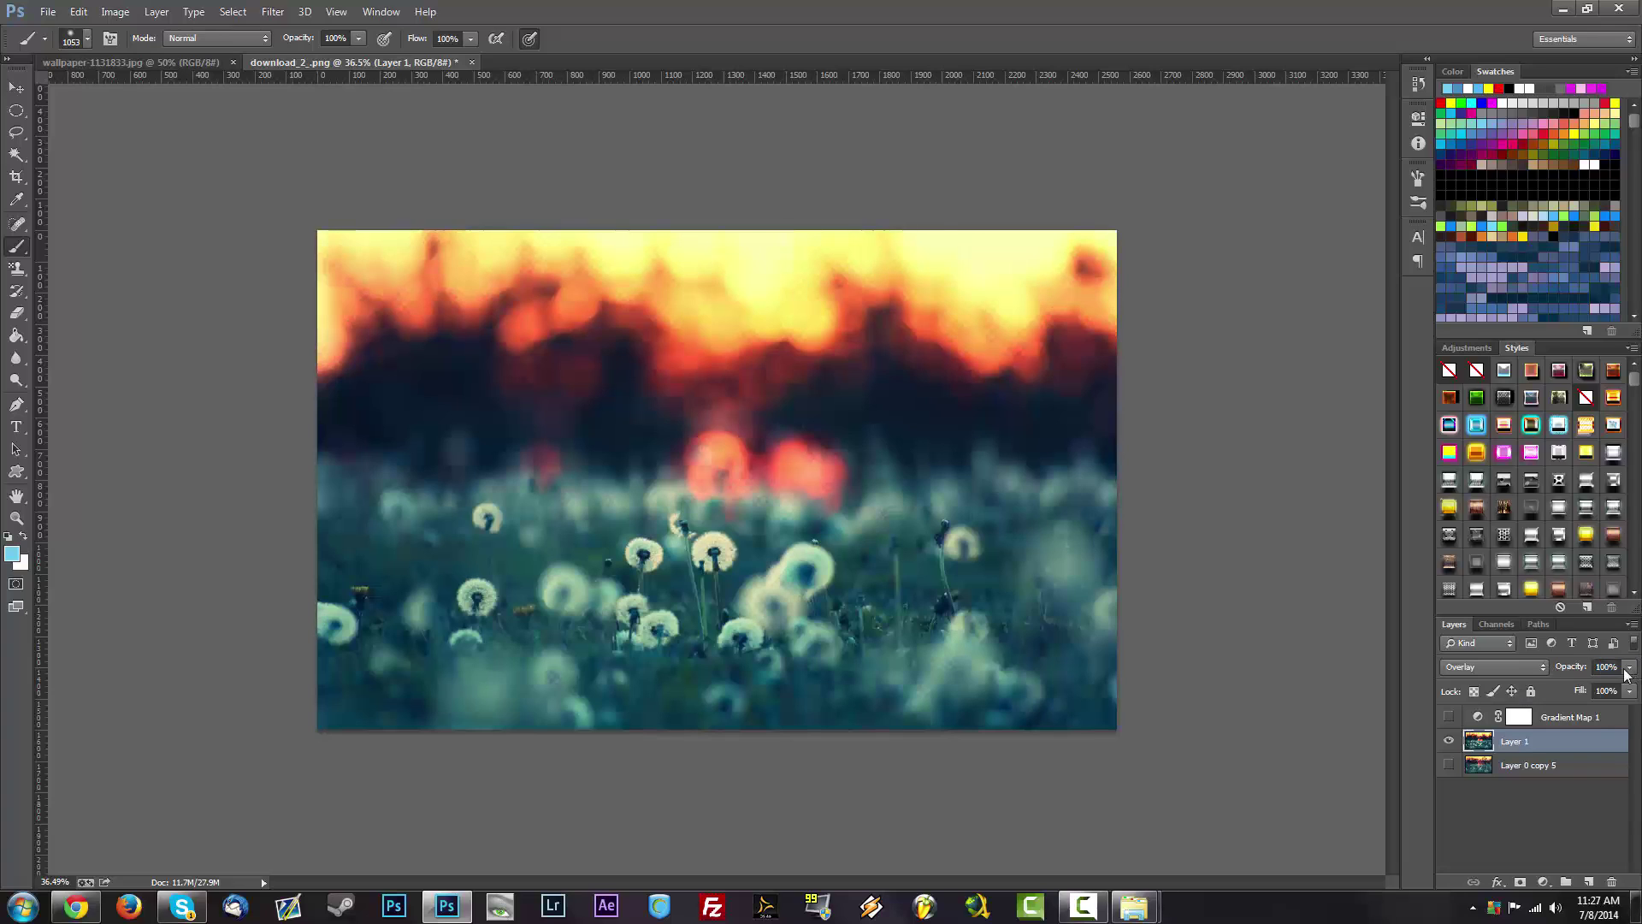